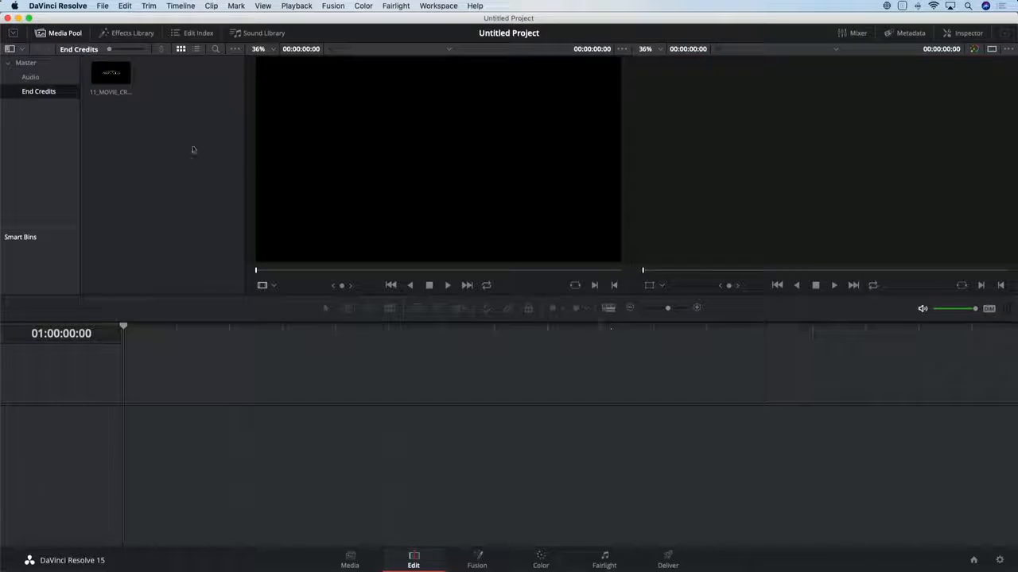
Look through the contents of the Master, Audio and End Credits bins
{"action": "left_click", "coordinate": [49, 64]}
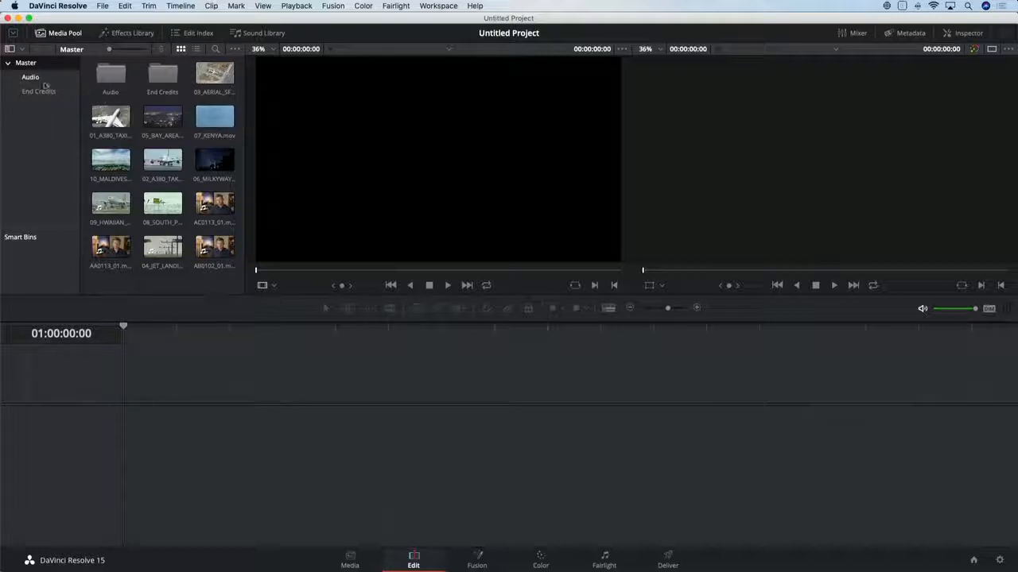
{"action": "double_click", "coordinate": [109, 76]}
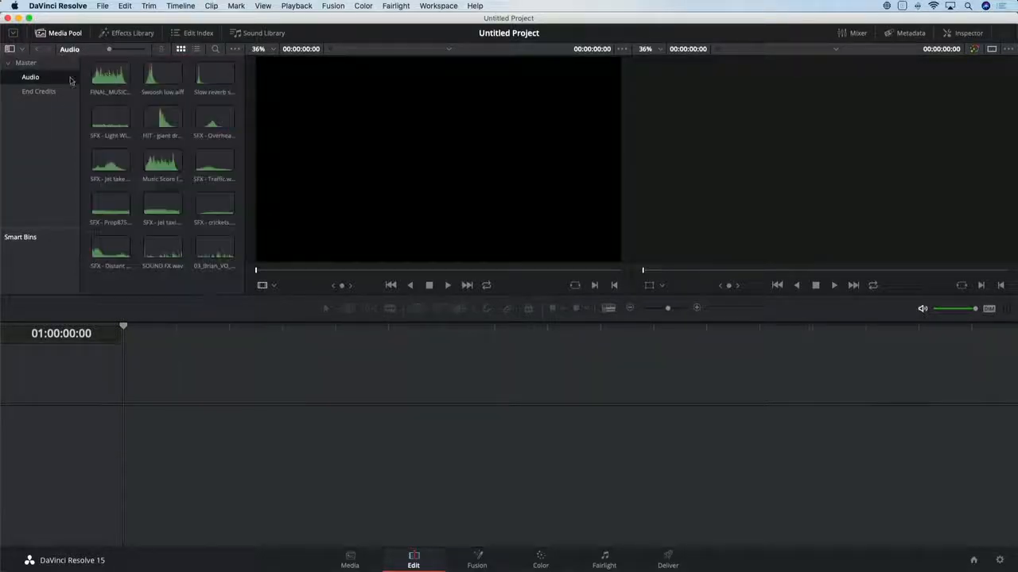
{"action": "left_click", "coordinate": [36, 63]}
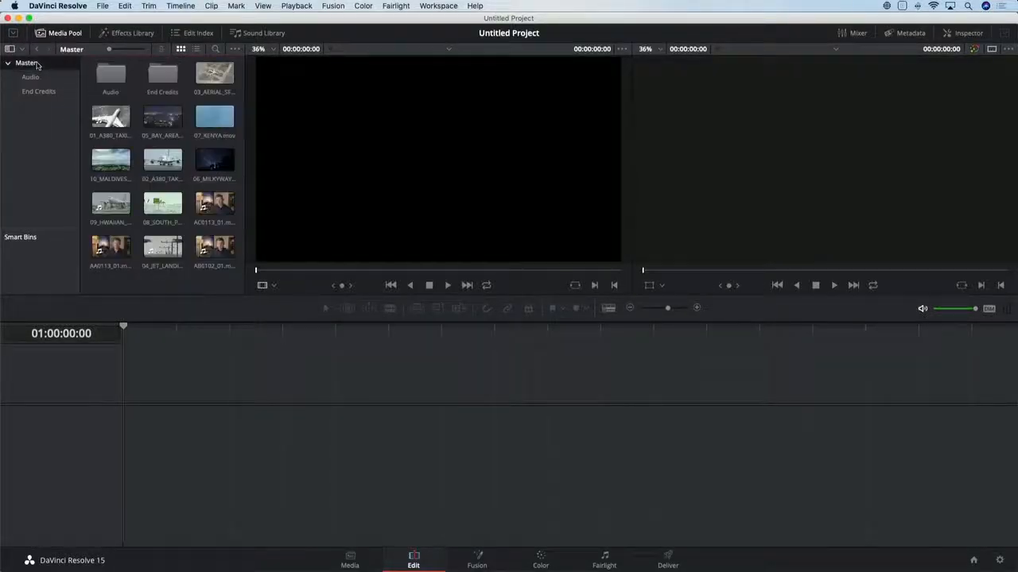
{"action": "left_click", "coordinate": [46, 76]}
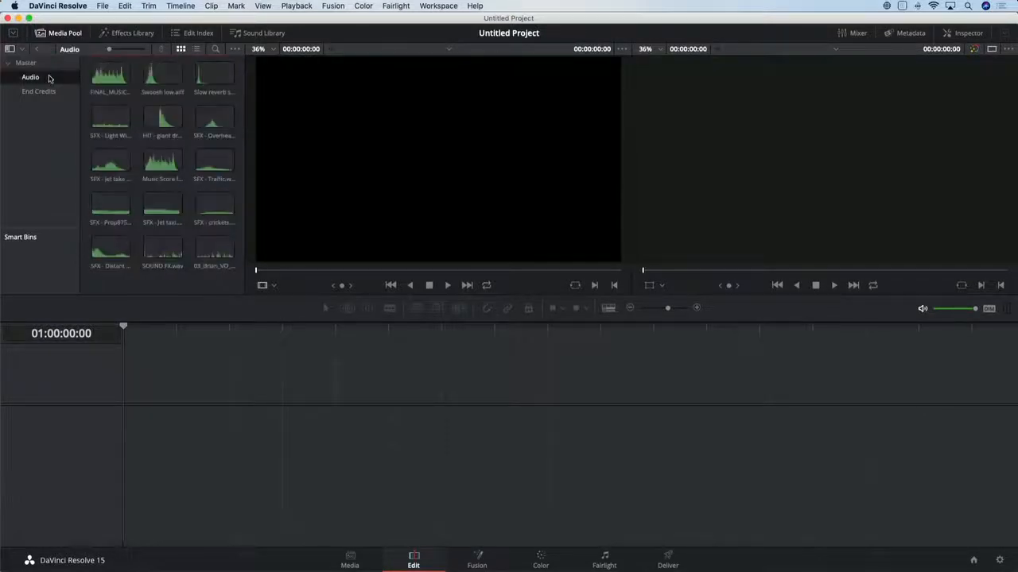
{"action": "left_click", "coordinate": [39, 90]}
{"action": "left_click", "coordinate": [39, 64]}
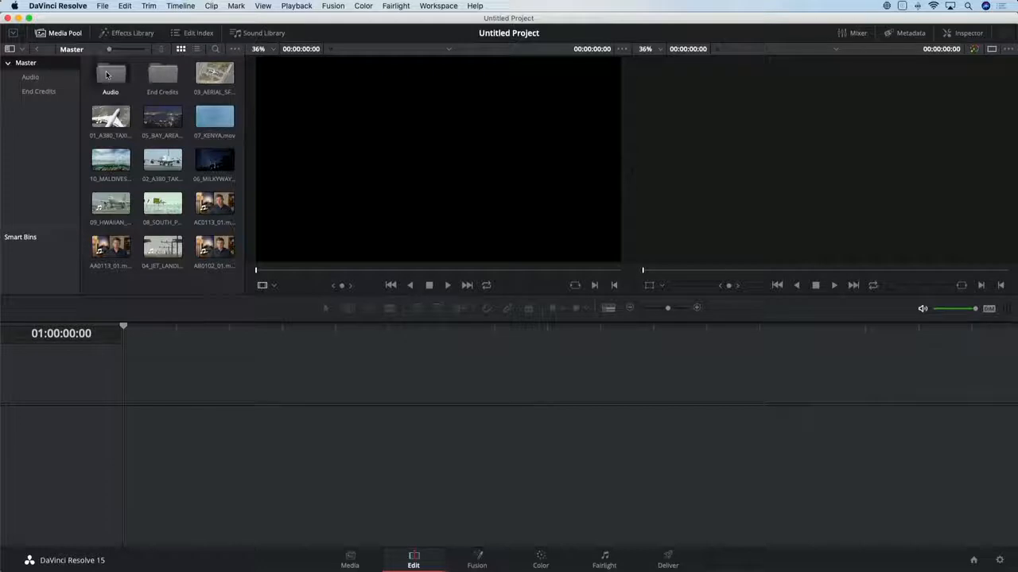
Hide the bin list, show the Master bin's clips in list view and select 01_A380_TAXI.mov
{"action": "left_click", "coordinate": [11, 50]}
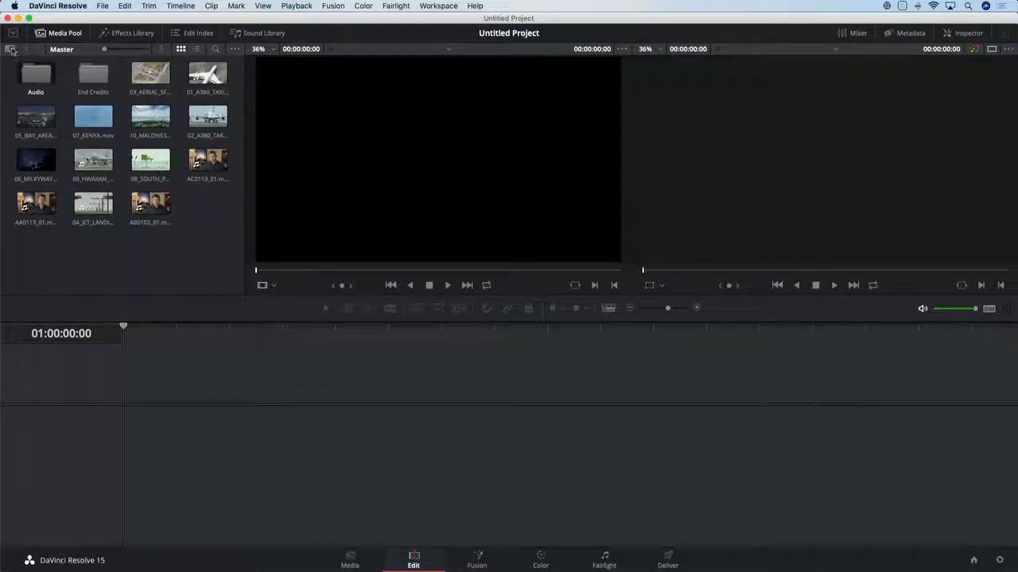
{"action": "left_click", "coordinate": [196, 50]}
{"action": "left_click", "coordinate": [71, 104]}
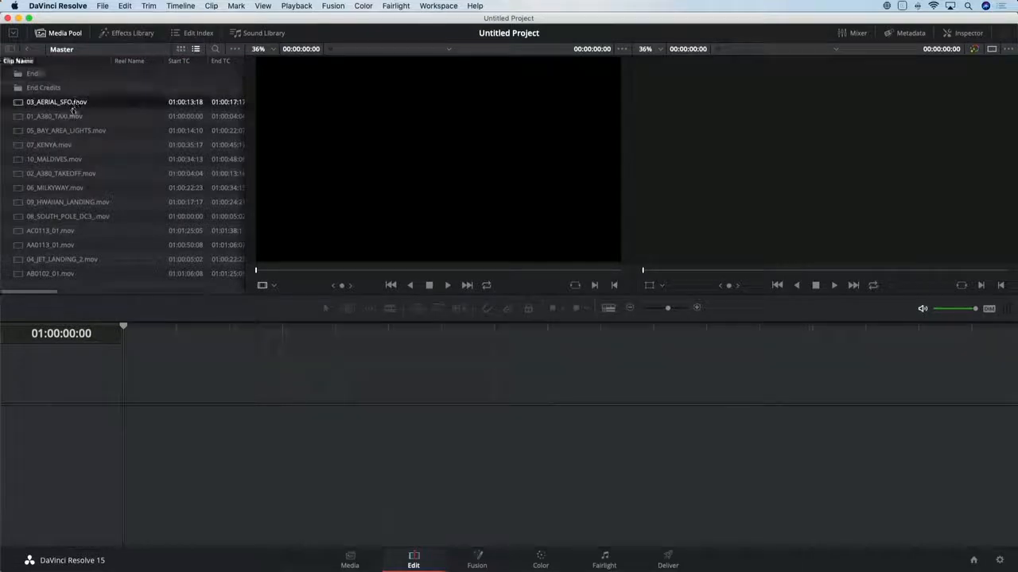
{"action": "left_click", "coordinate": [70, 116]}
Remove the End TC column from the clip list and turn on the filmstrip preview for 01_A380_TAXI.mov
{"action": "right_click", "coordinate": [143, 62]}
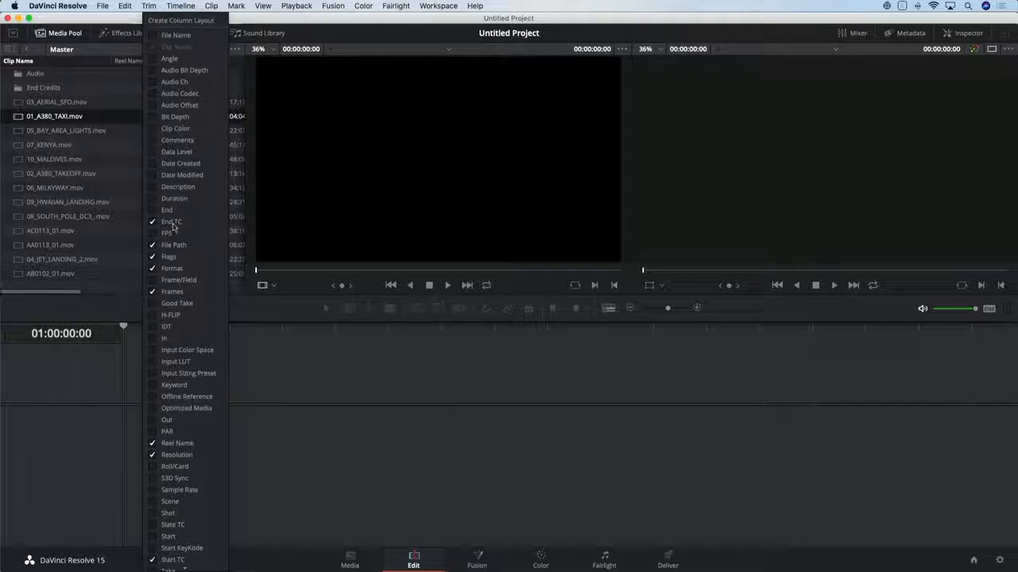
{"action": "left_click", "coordinate": [173, 245]}
{"action": "left_click", "coordinate": [129, 116]}
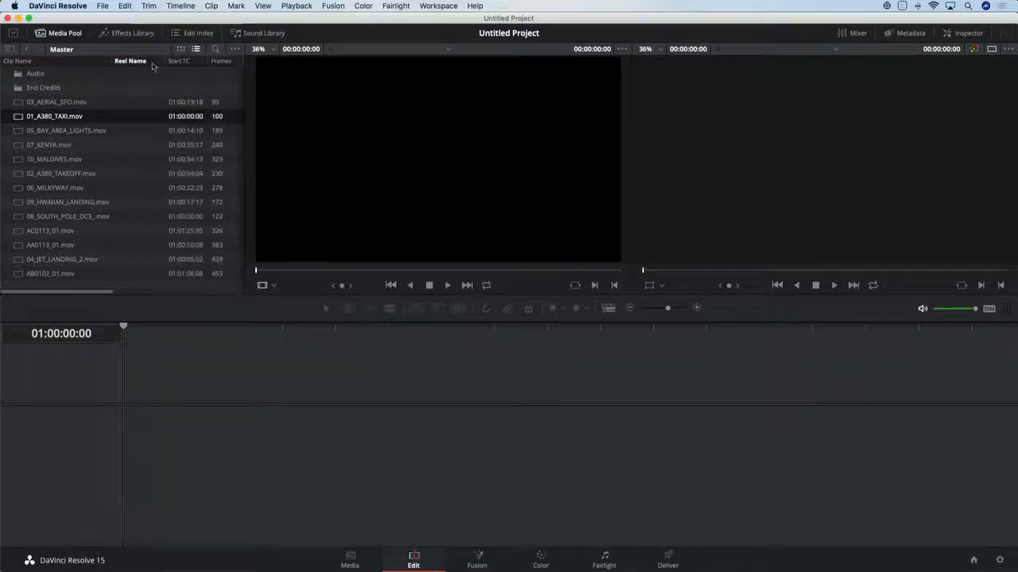
{"action": "left_click_drag", "start_coordinate": [190, 63], "coordinate": [144, 62]}
{"action": "left_click", "coordinate": [233, 50]}
{"action": "left_click", "coordinate": [283, 62]}
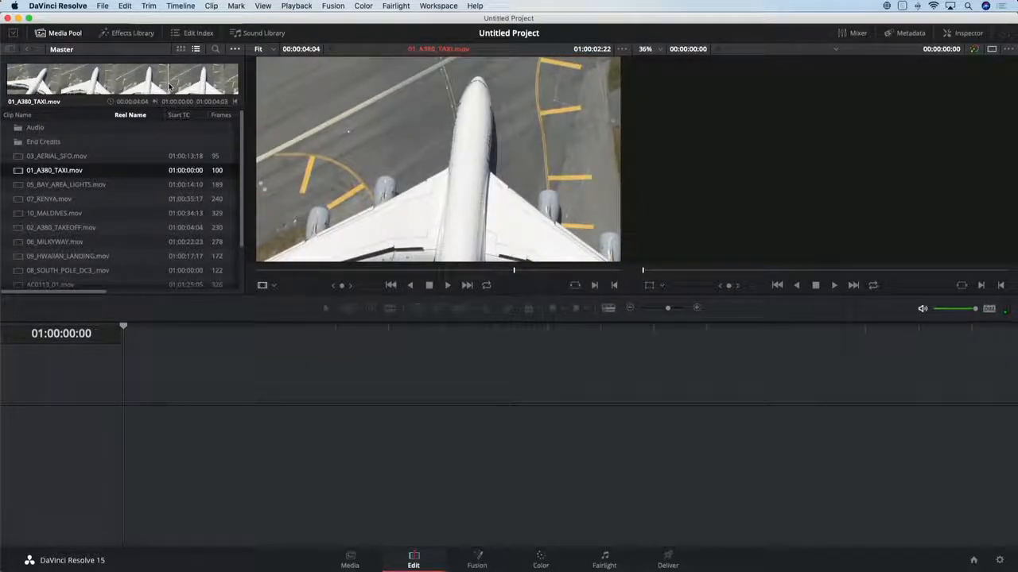
Return to thumbnail view with the bin list shown and select the AC0113_01.mov clip
{"action": "left_click", "coordinate": [181, 50]}
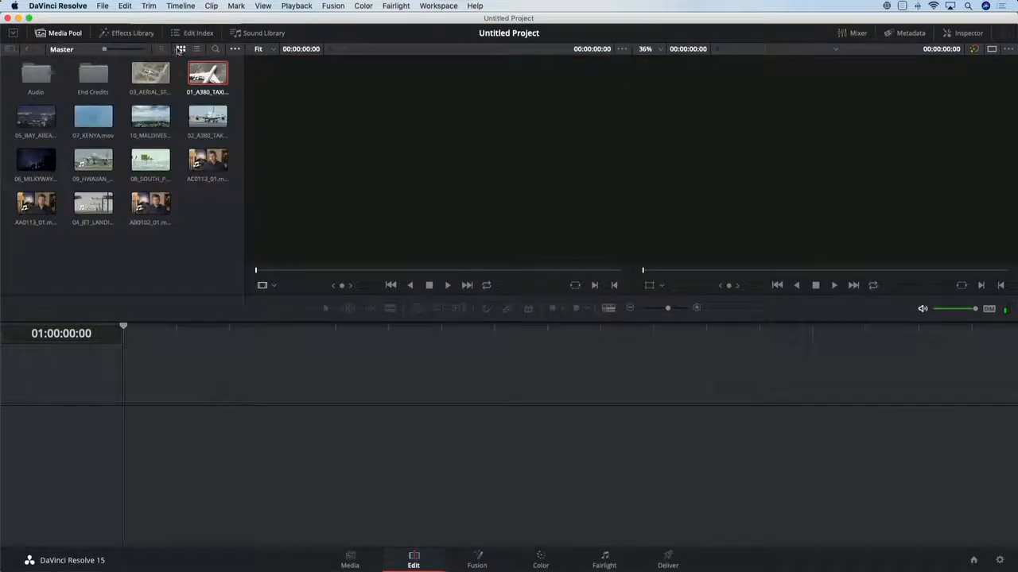
{"action": "left_click", "coordinate": [10, 49]}
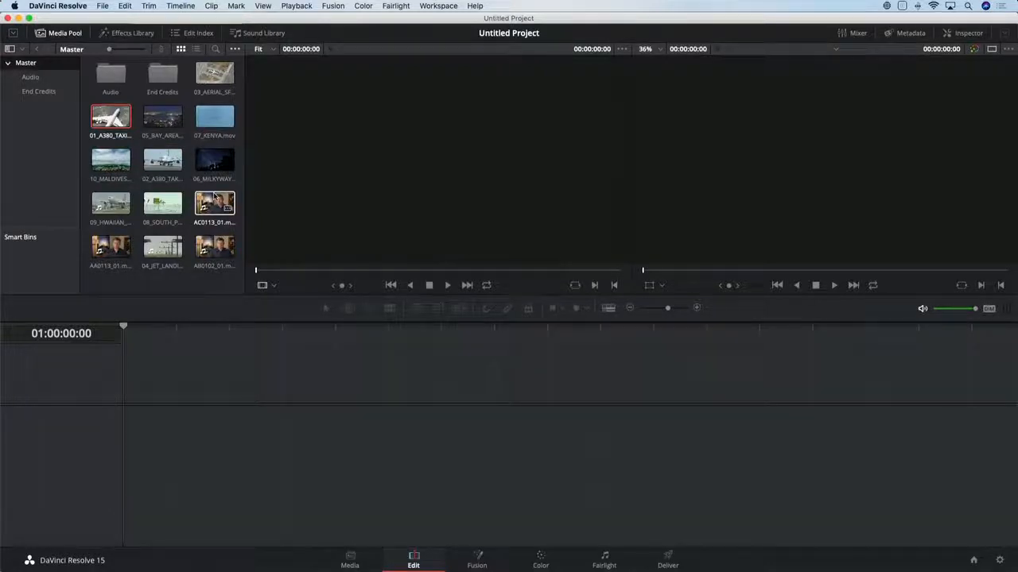
{"action": "left_click", "coordinate": [214, 197]}
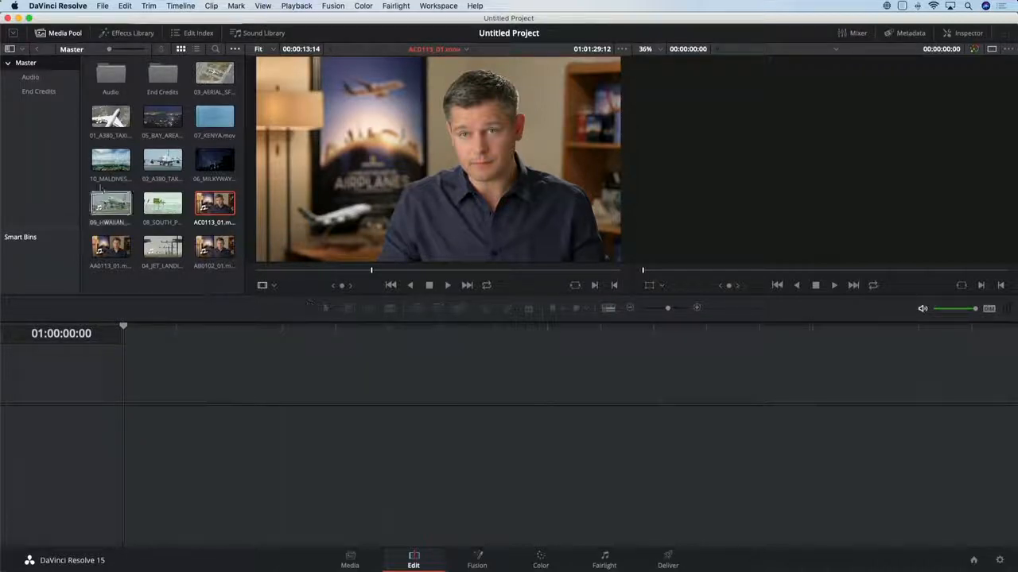
Create a new bin named SFO and sort the Master bin by File Name
{"action": "right_click", "coordinate": [24, 117]}
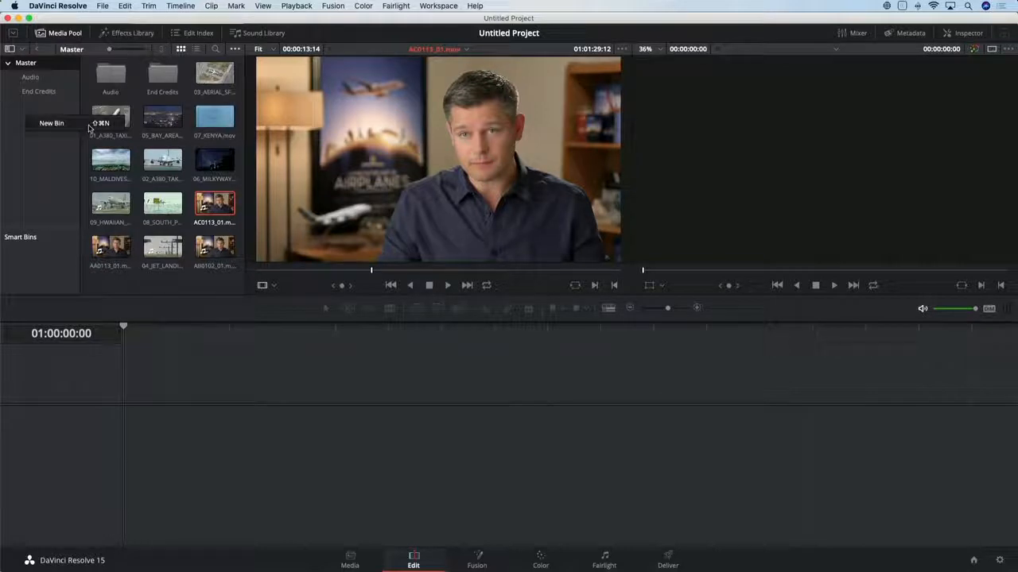
{"action": "left_click", "coordinate": [89, 125]}
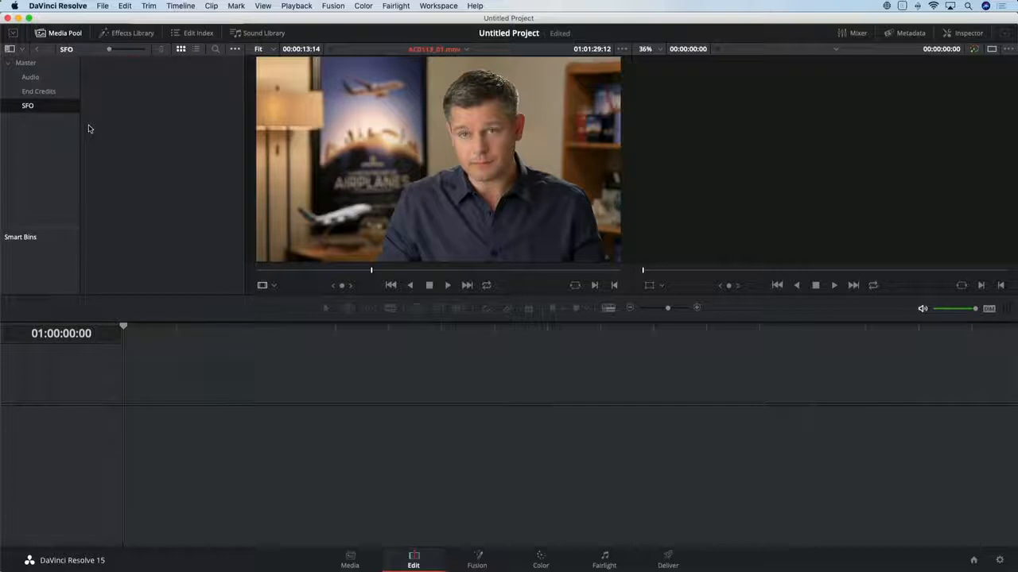
{"action": "left_click", "coordinate": [26, 63]}
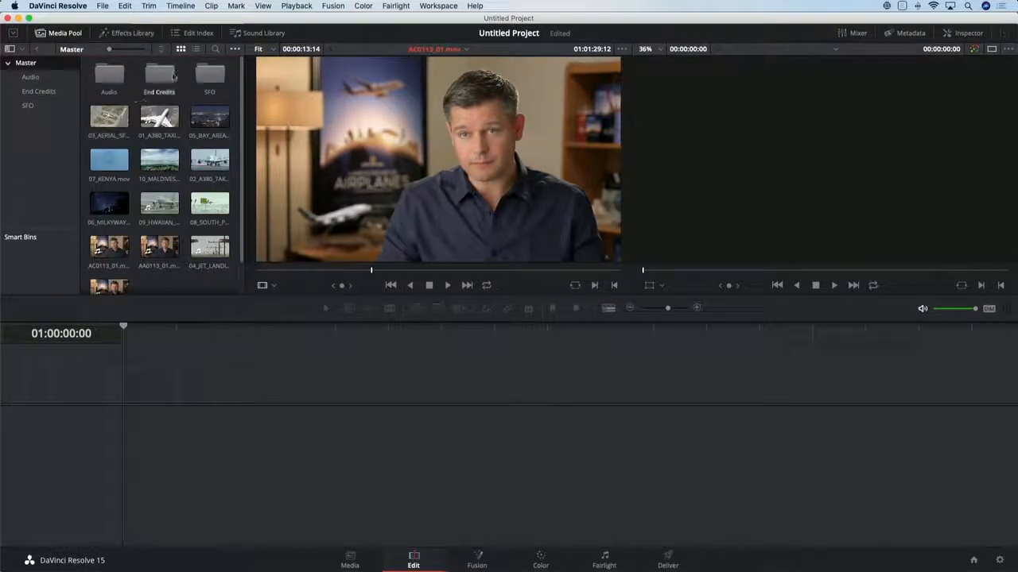
{"action": "left_click", "coordinate": [162, 49]}
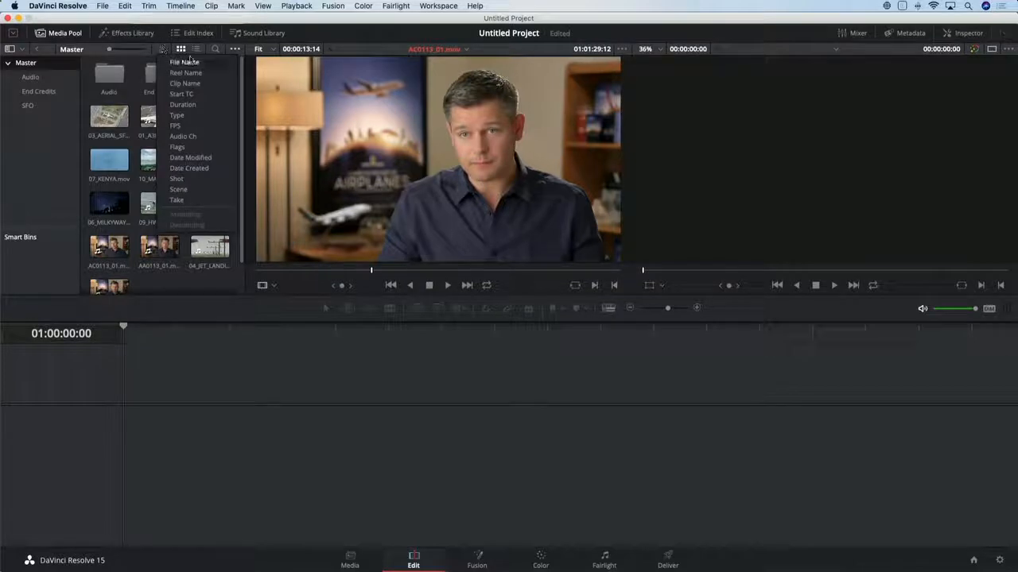
{"action": "left_click", "coordinate": [188, 62]}
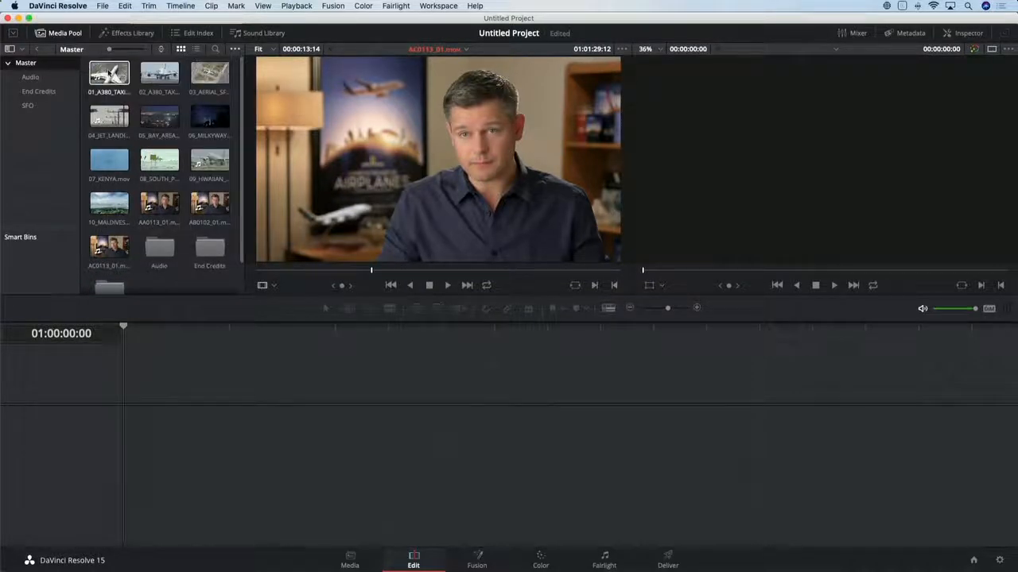
Move the 01_A380_TAXI, 02_A380_TAKEOFF and 03_AERIAL_SFO clips from the Master bin into the SFO bin
{"action": "left_click", "coordinate": [115, 76]}
{"action": "left_click", "coordinate": [164, 78], "text": "super"}
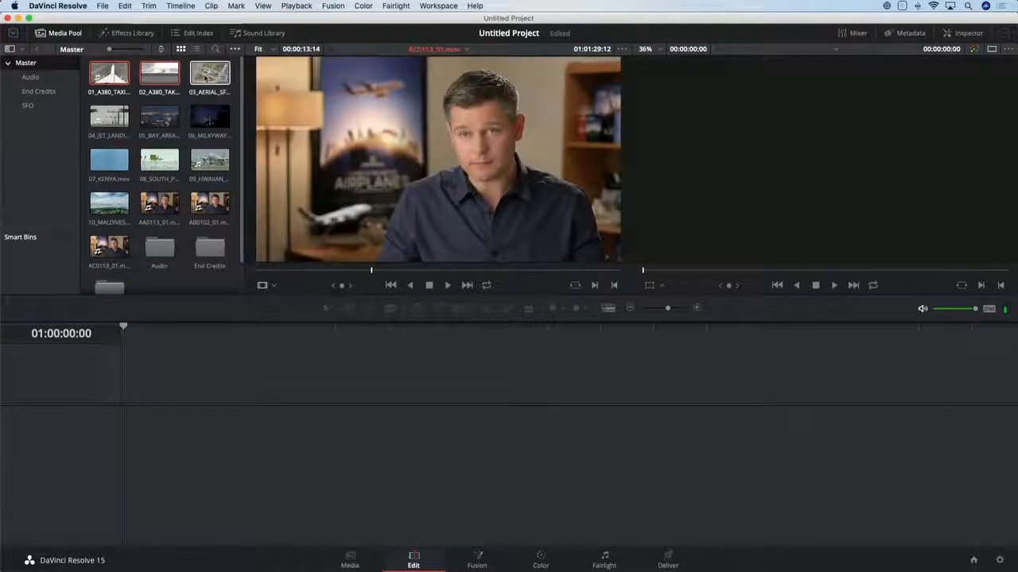
{"action": "left_click", "coordinate": [209, 73], "text": "super"}
{"action": "left_click_drag", "start_coordinate": [151, 74], "coordinate": [29, 106]}
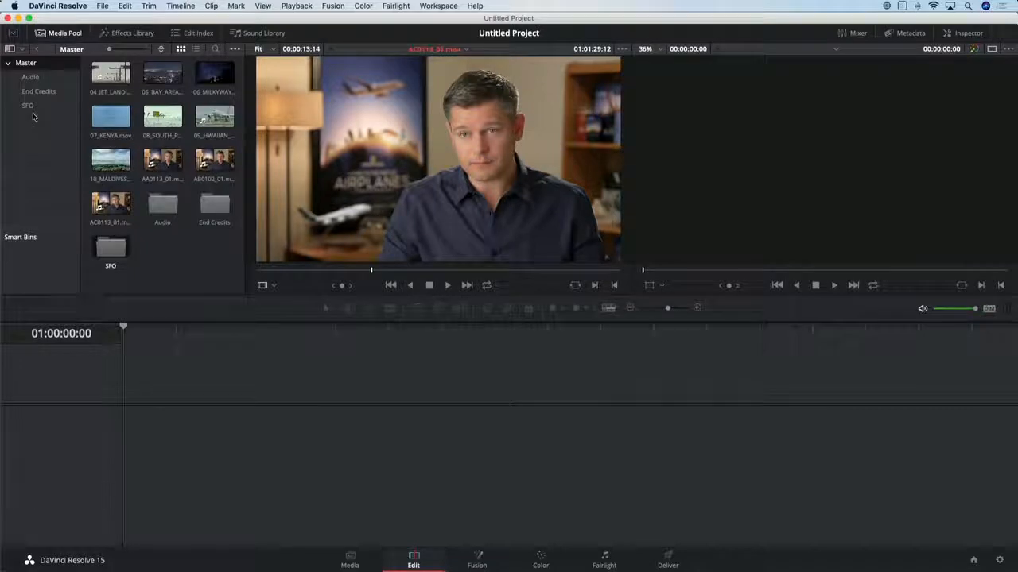
Place AA0113_01.mov at the start of a new timeline and raise the divider between the video and audio tracks
{"action": "left_click", "coordinate": [162, 160]}
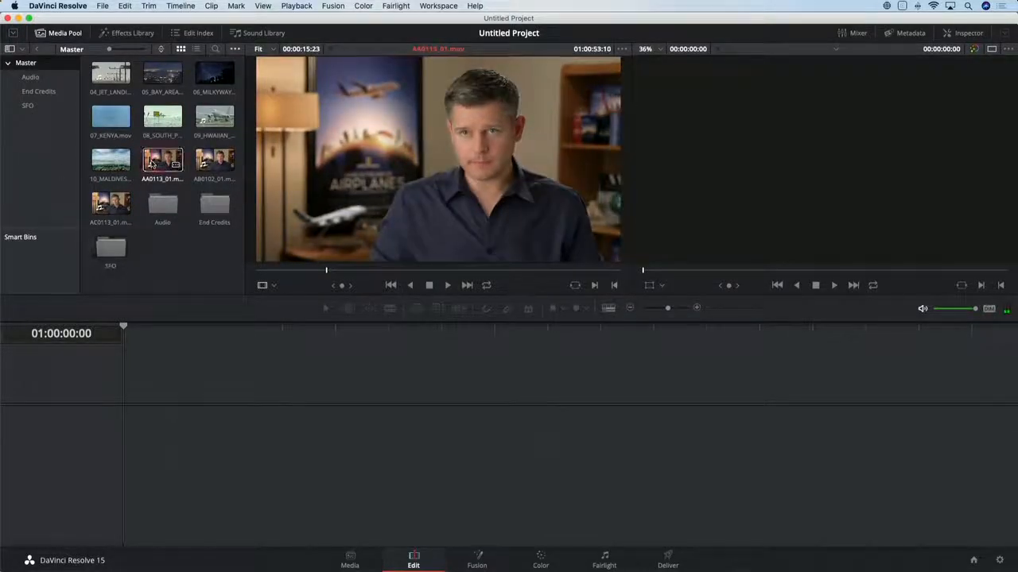
{"action": "left_click_drag", "start_coordinate": [162, 160], "coordinate": [130, 445]}
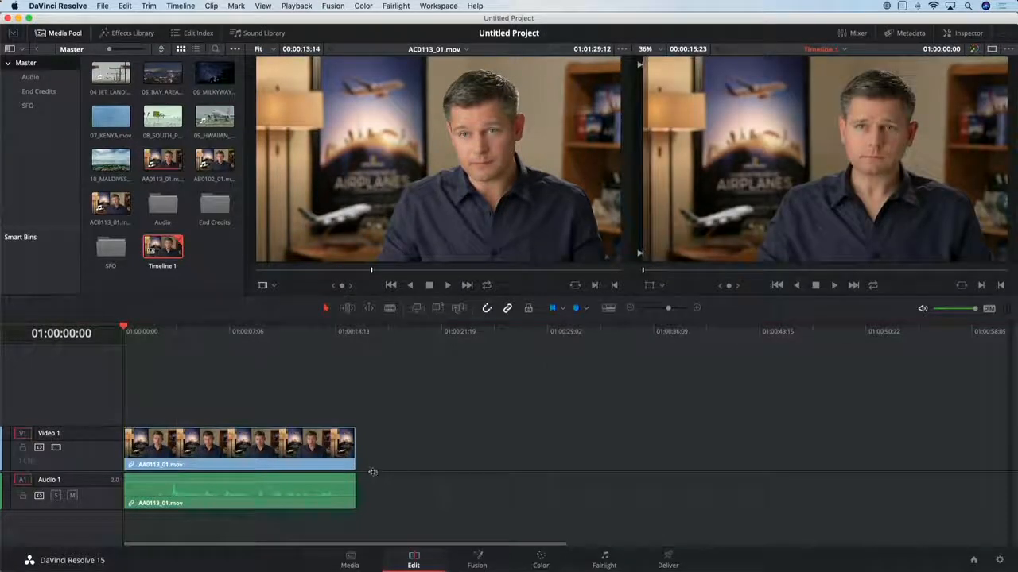
{"action": "left_click_drag", "start_coordinate": [370, 470], "coordinate": [380, 422]}
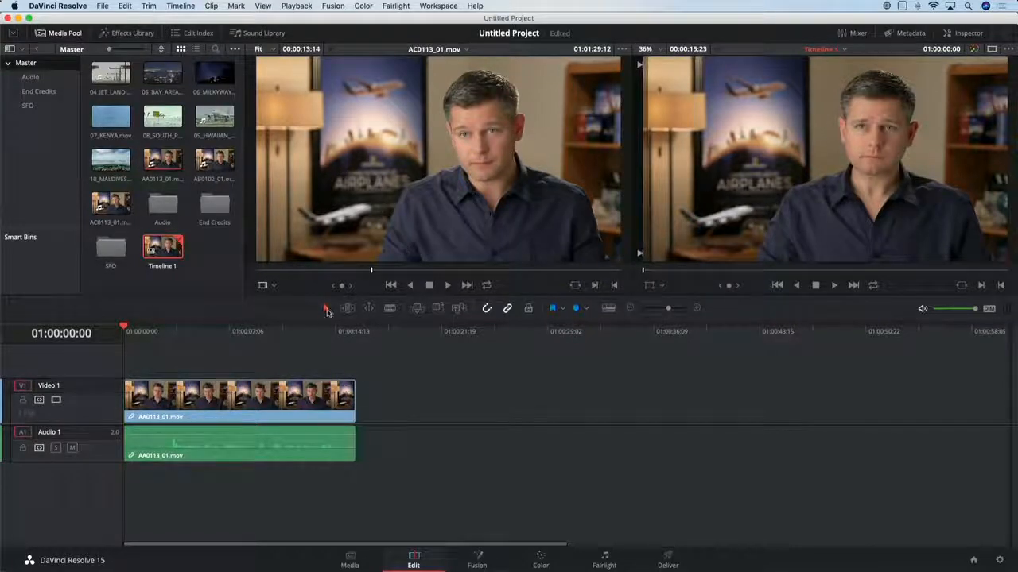
Trim the end of AA0113_01.mov on the timeline to a duration of 00:00:14:10
{"action": "mouse_move", "coordinate": [284, 395]}
{"action": "left_mouse_down"}
{"action": "mouse_move", "coordinate": [425, 395]}
{"action": "mouse_move", "coordinate": [283, 395]}
{"action": "left_mouse_up"}
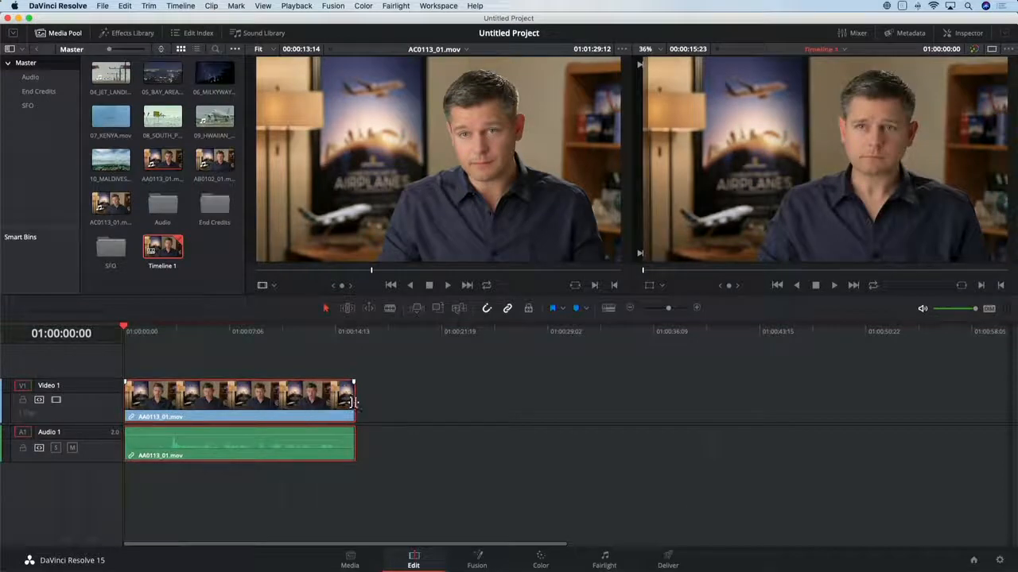
{"action": "mouse_move", "coordinate": [348, 403]}
{"action": "left_mouse_down"}
{"action": "mouse_move", "coordinate": [279, 400]}
{"action": "mouse_move", "coordinate": [399, 412]}
{"action": "mouse_move", "coordinate": [325, 405]}
{"action": "mouse_move", "coordinate": [355, 399]}
{"action": "mouse_move", "coordinate": [334, 413]}
{"action": "left_mouse_up"}
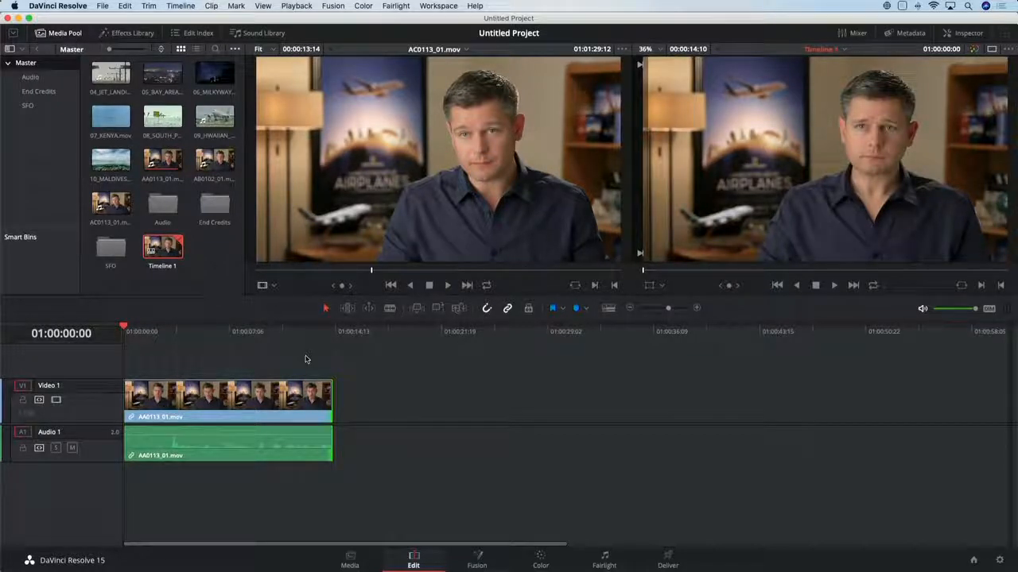
Load the 02_A380_TAKEOFF.mov clip from the SFO bin for source viewing and mark its In point at 01:00:05:16
{"action": "left_click", "coordinate": [28, 106]}
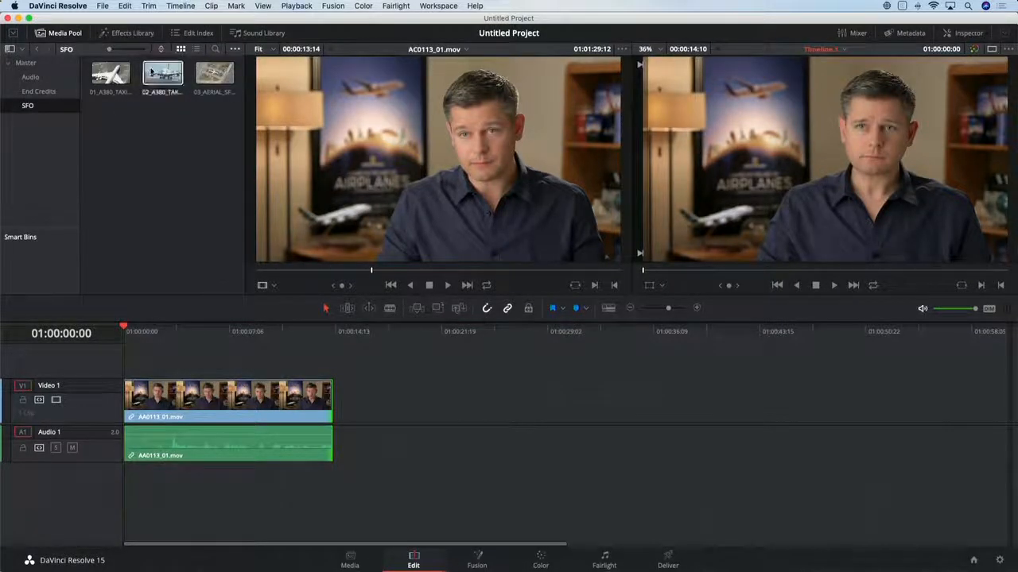
{"action": "double_click", "coordinate": [155, 73]}
{"action": "mouse_move", "coordinate": [300, 271]}
{"action": "left_mouse_down"}
{"action": "mouse_move", "coordinate": [560, 276]}
{"action": "mouse_move", "coordinate": [314, 272]}
{"action": "left_mouse_up"}
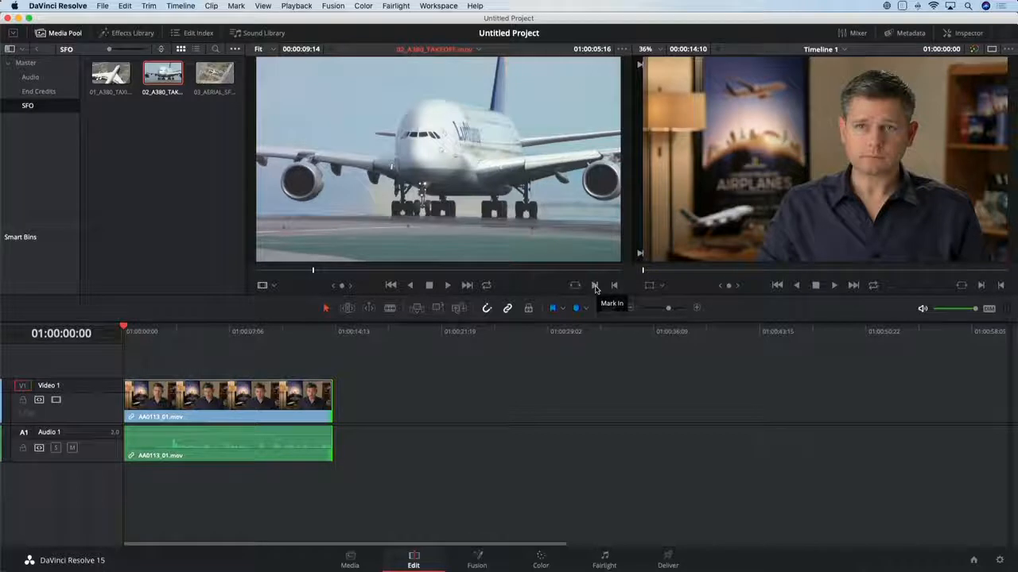
{"action": "left_click", "coordinate": [595, 286]}
Mark the takeoff clip's Out point at 01:00:12:02 and add the marked range to Video 1 directly after AA0113_01.mov
{"action": "left_click", "coordinate": [582, 271]}
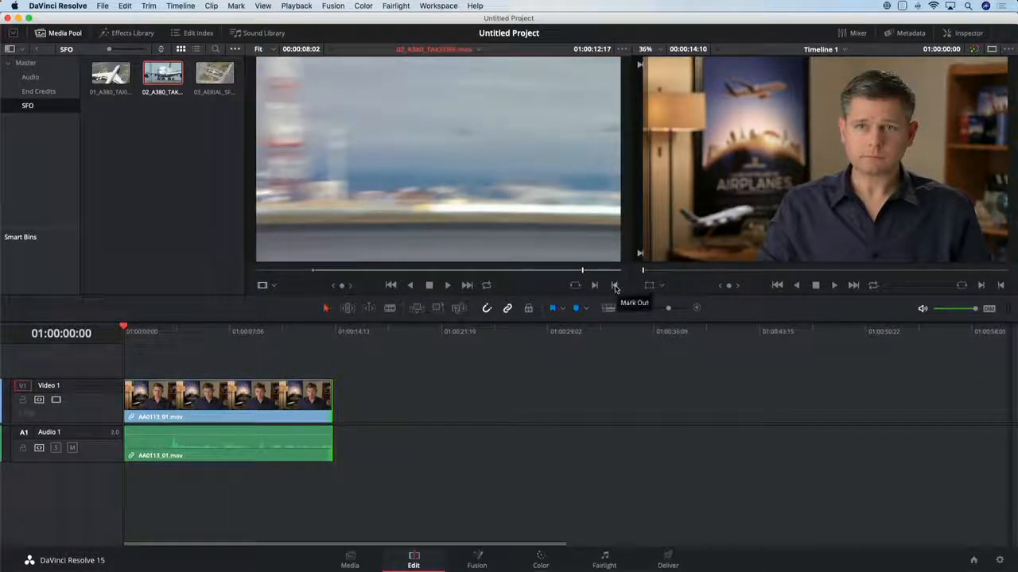
{"action": "left_click", "coordinate": [614, 286]}
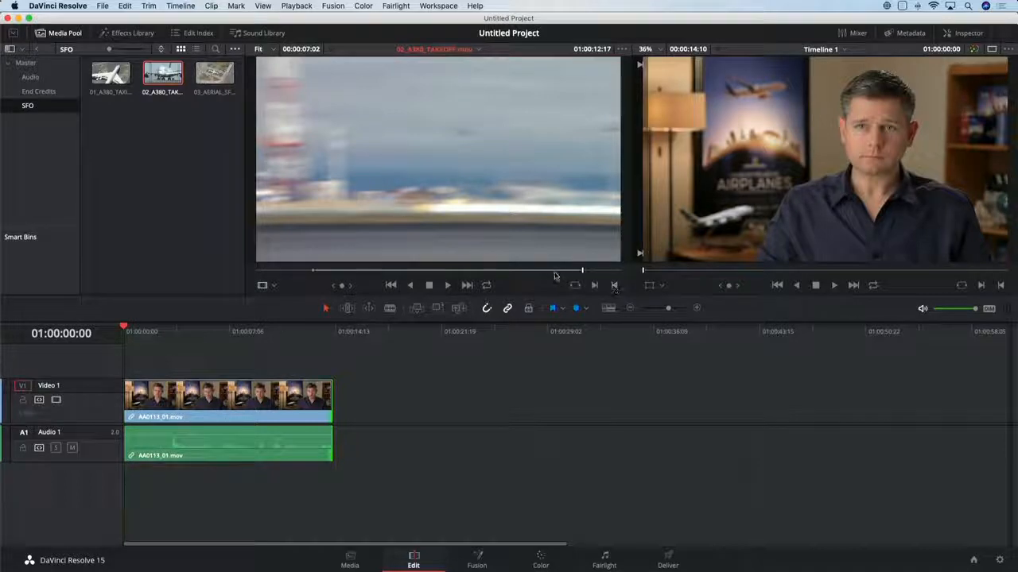
{"action": "mouse_move", "coordinate": [556, 271]}
{"action": "left_mouse_down"}
{"action": "mouse_move", "coordinate": [501, 272]}
{"action": "mouse_move", "coordinate": [559, 274]}
{"action": "left_mouse_up"}
{"action": "key", "text": "o"}
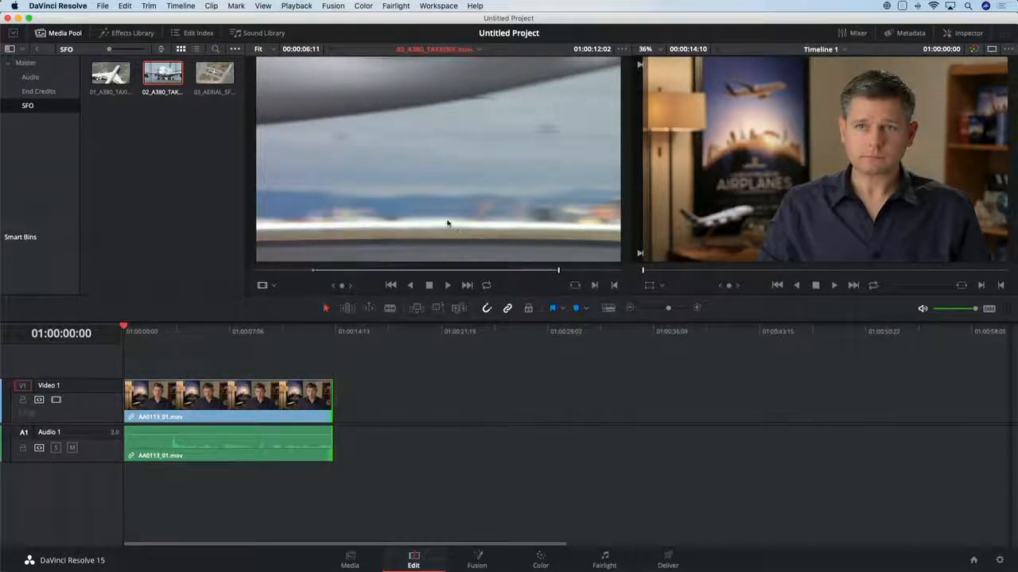
{"action": "left_click_drag", "start_coordinate": [384, 215], "coordinate": [342, 406]}
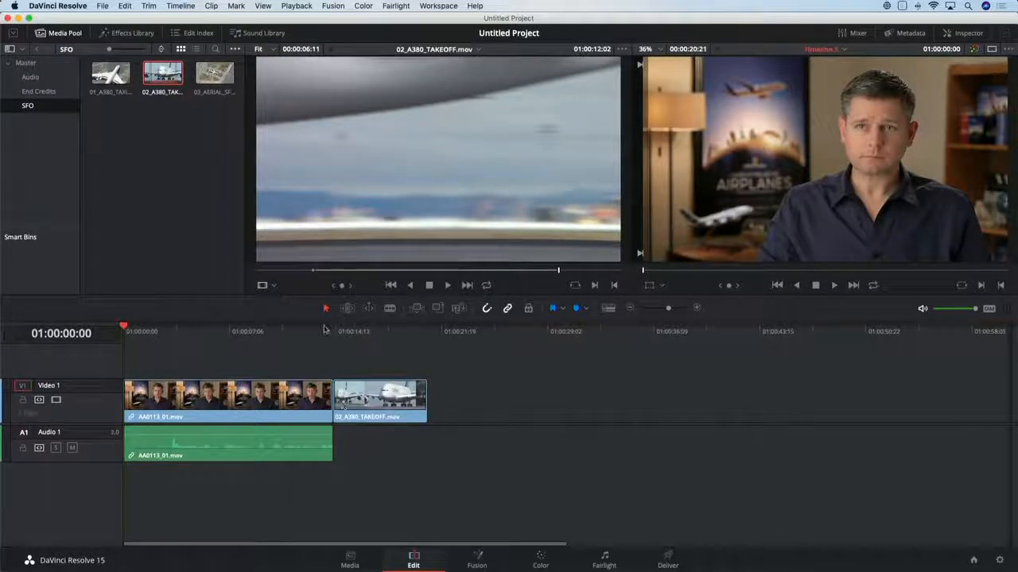
Preview 01_A380_TAXI.mov from the SFO bin and insert only its video at 01:00:14:10, between AA0113_01.mov and 02_A380_TAKEOFF.mov
{"action": "left_click", "coordinate": [336, 327]}
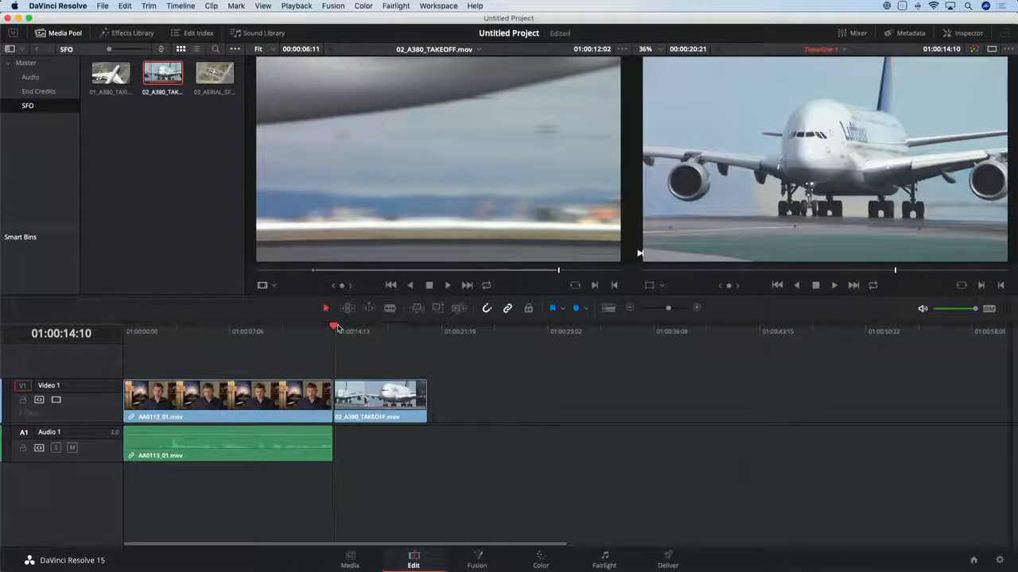
{"action": "double_click", "coordinate": [108, 79]}
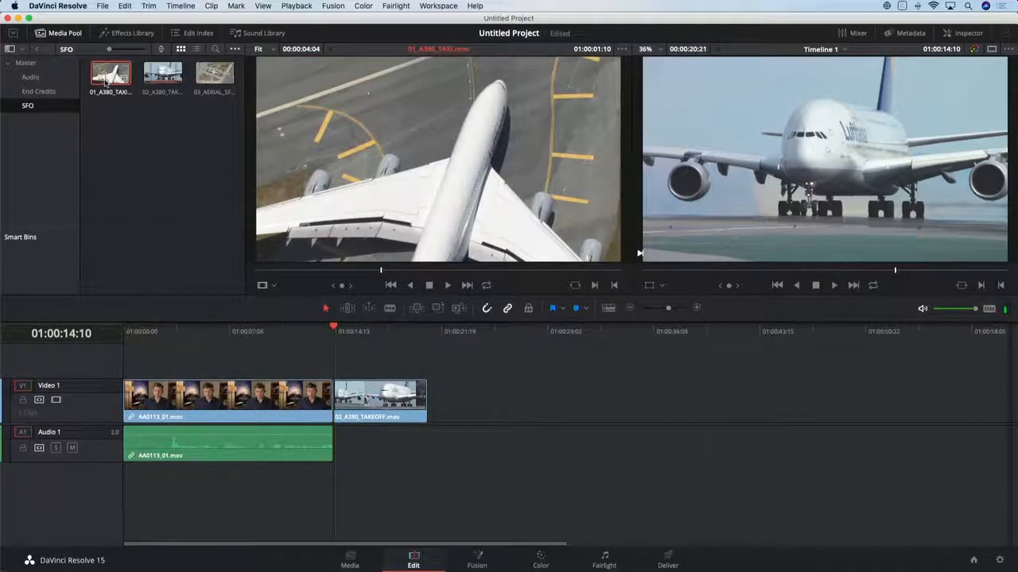
{"action": "left_click", "coordinate": [288, 270]}
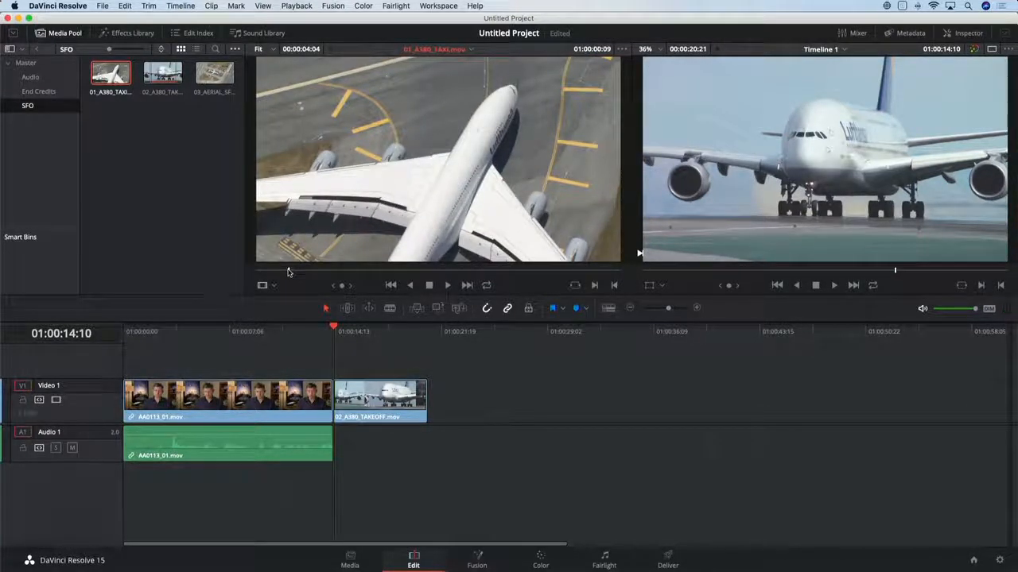
{"action": "key", "text": "space"}
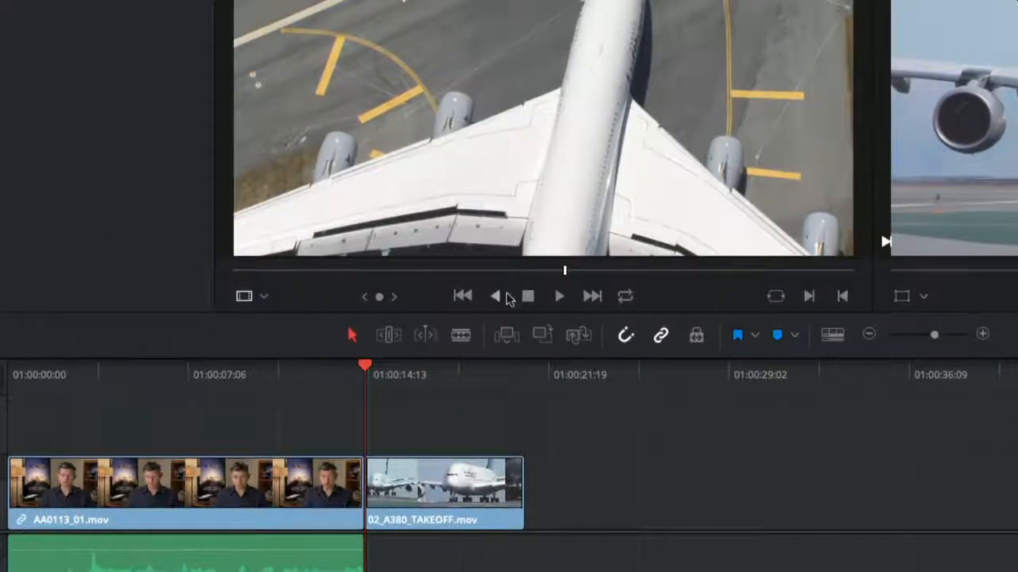
{"action": "mouse_move", "coordinate": [518, 253]}
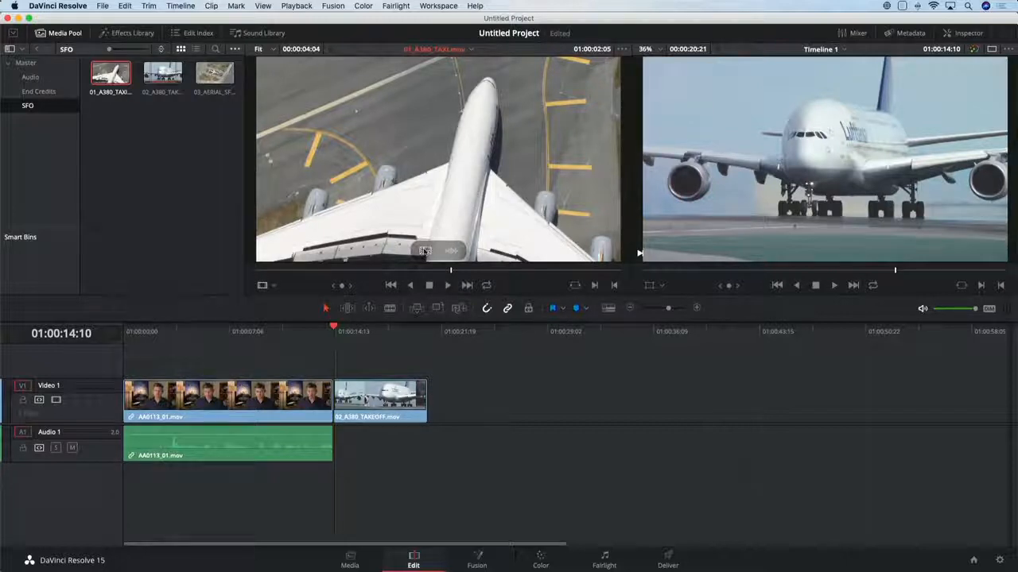
{"action": "left_click_drag", "start_coordinate": [424, 252], "coordinate": [989, 103]}
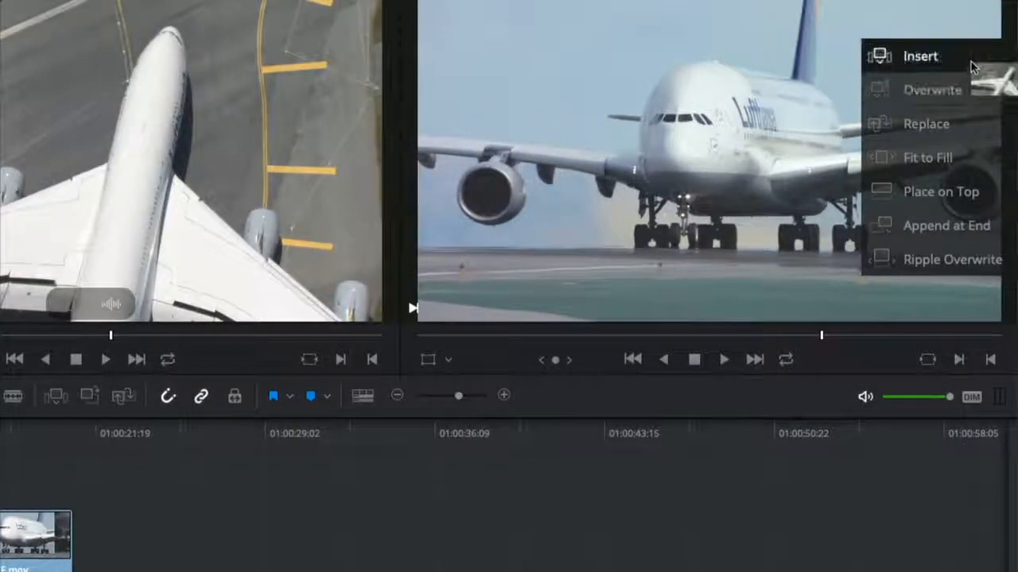
{"action": "left_click_drag", "start_coordinate": [973, 68], "coordinate": [953, 72]}
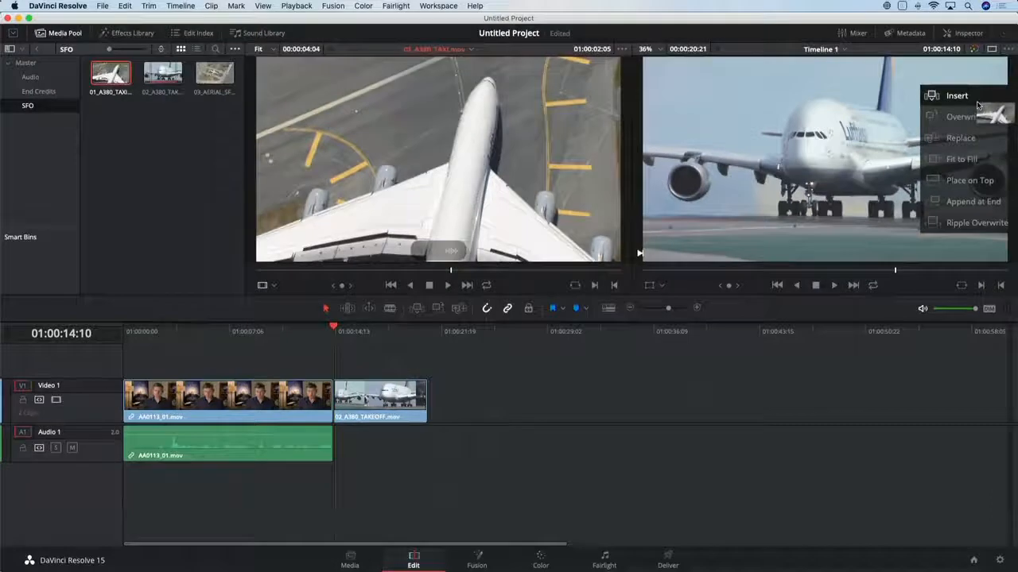
{"action": "left_click_drag", "start_coordinate": [978, 105], "coordinate": [977, 104]}
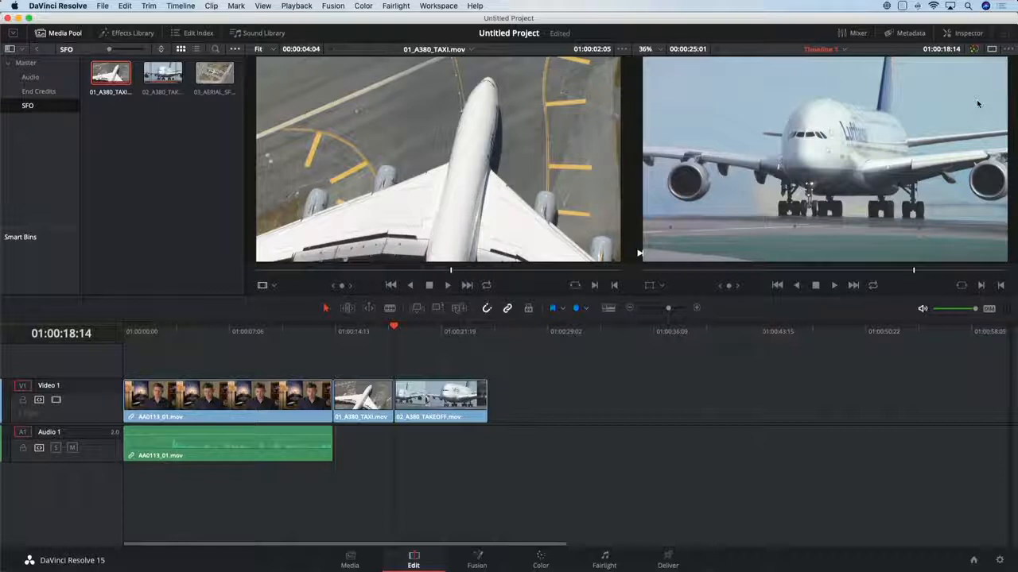
Place Music Score for Trailer.mov from the Audio bin on a new audio track below Audio 1, starting at the timeline's beginning
{"action": "left_click", "coordinate": [26, 63]}
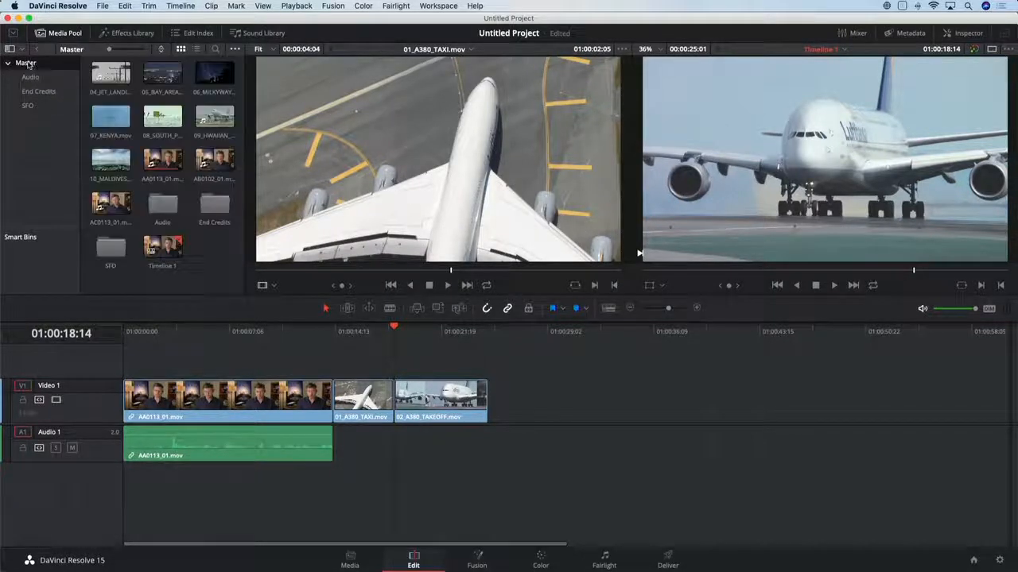
{"action": "left_click", "coordinate": [30, 77]}
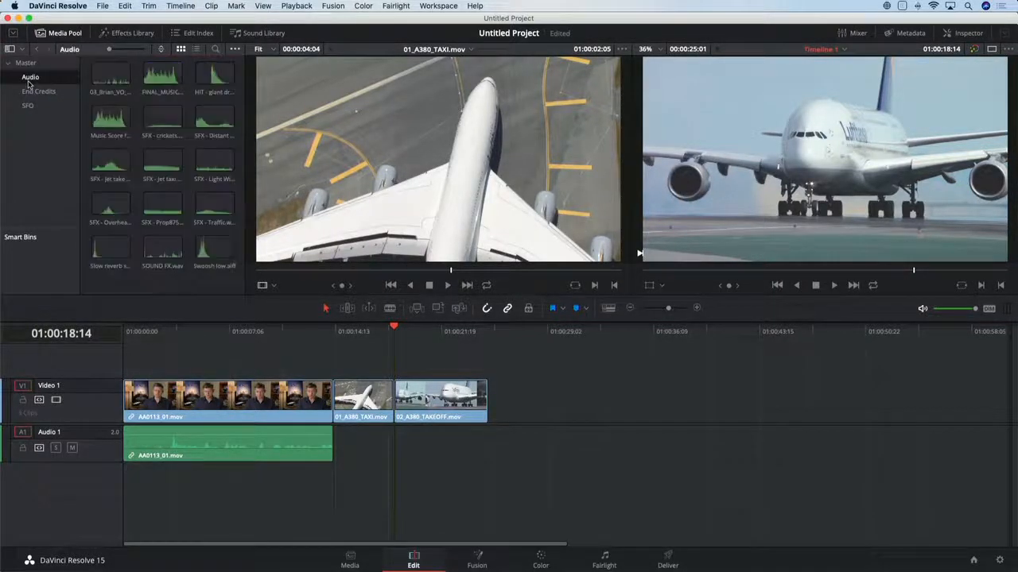
{"action": "left_click_drag", "start_coordinate": [110, 118], "coordinate": [126, 493]}
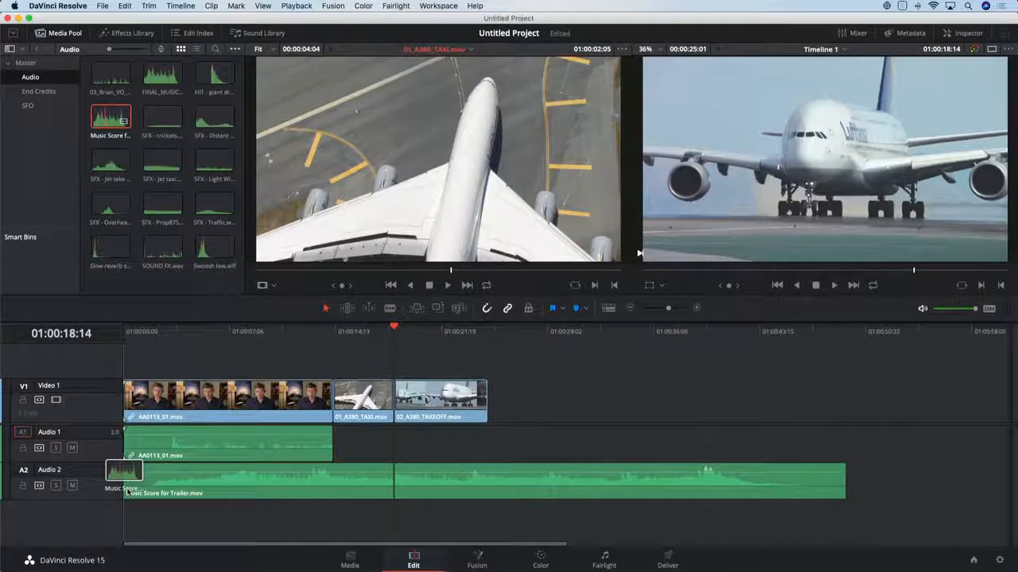
{"action": "left_click_drag", "start_coordinate": [126, 493], "coordinate": [126, 491]}
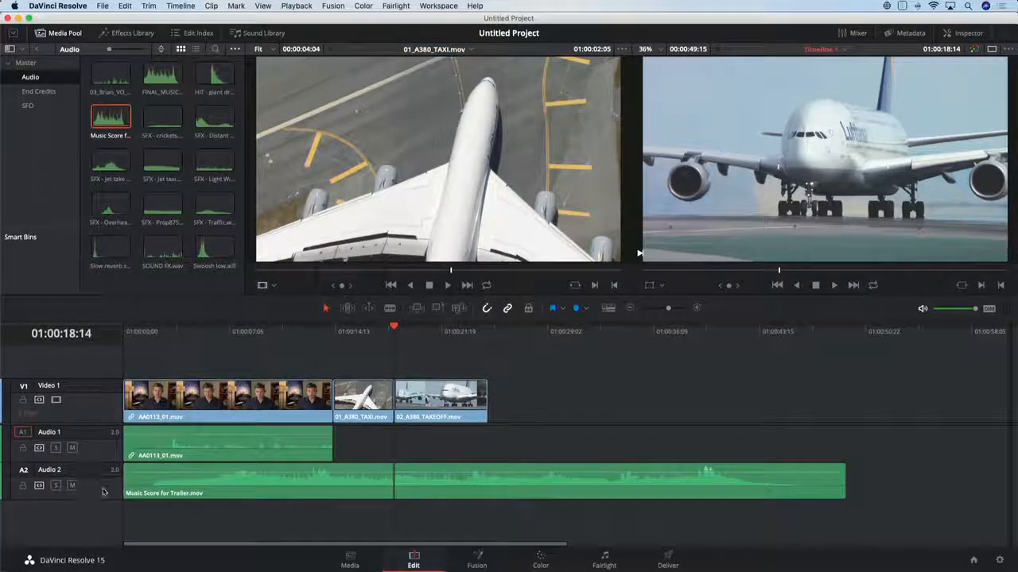
Set the playhead to 01:00:03:22 and change the Audio 2 track color to Teal
{"action": "left_click", "coordinate": [181, 332]}
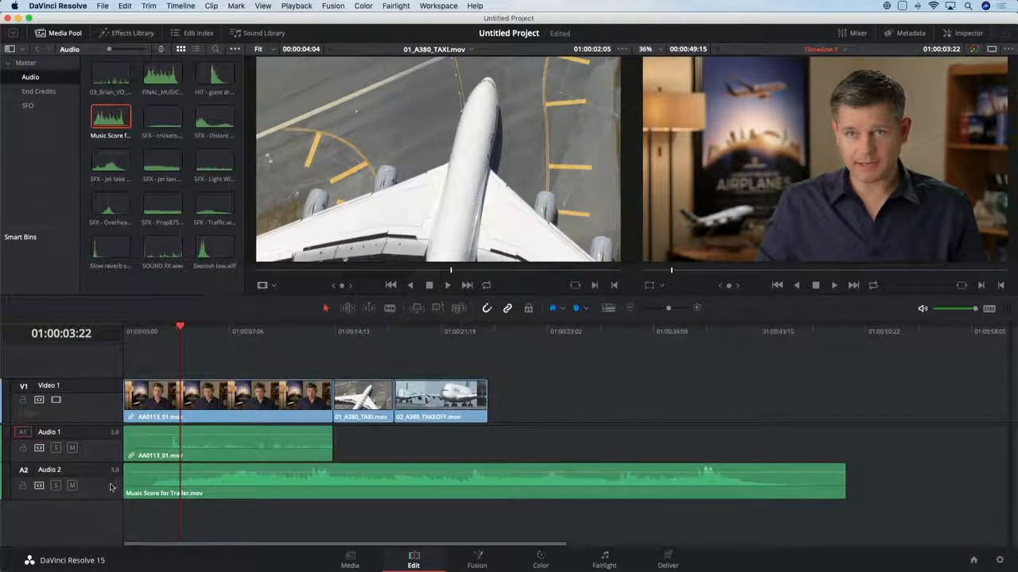
{"action": "right_click", "coordinate": [110, 486]}
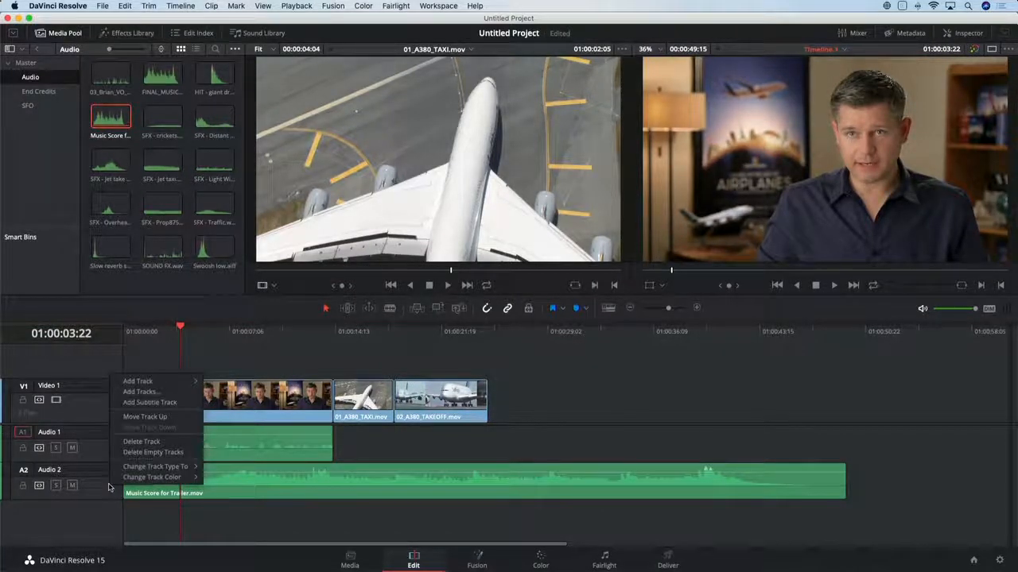
{"action": "mouse_move", "coordinate": [171, 477]}
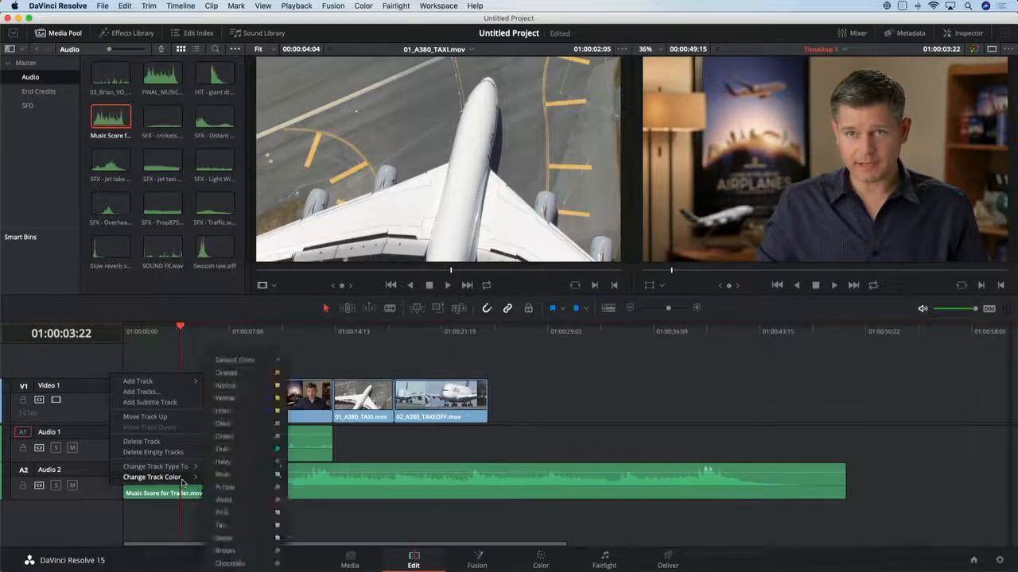
{"action": "left_click", "coordinate": [253, 450]}
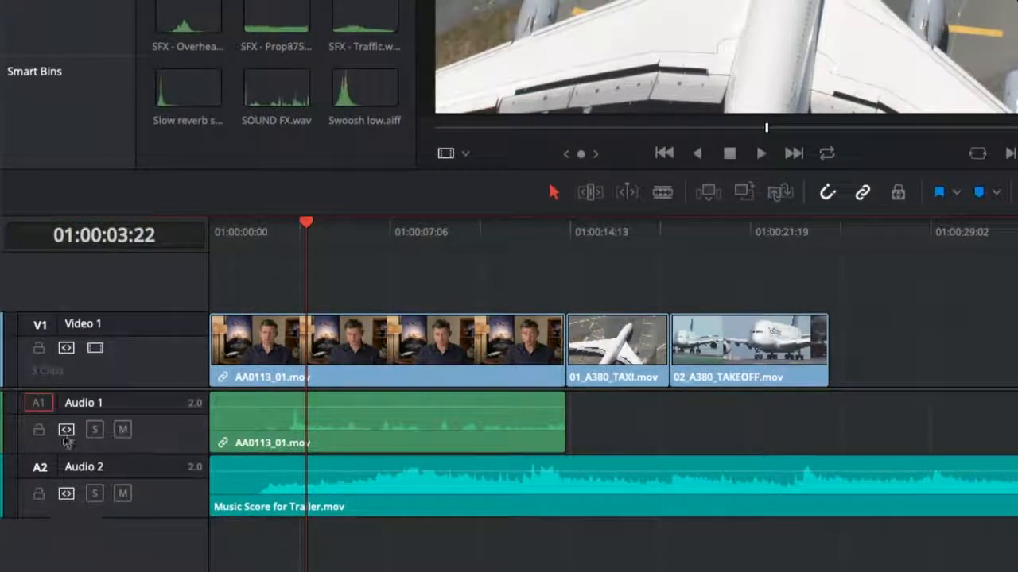
{"action": "left_click", "coordinate": [67, 496]}
{"action": "left_click", "coordinate": [66, 496]}
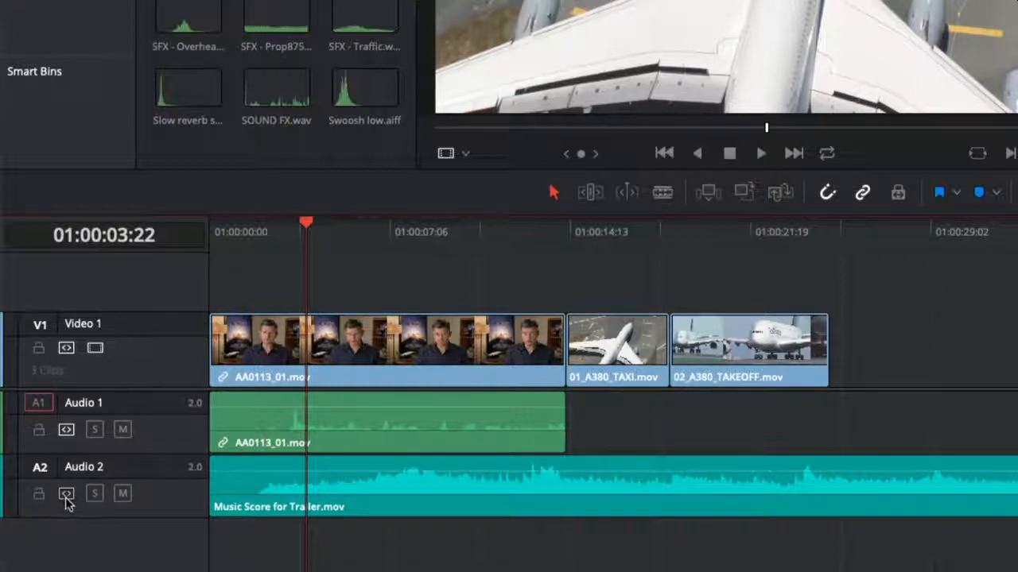
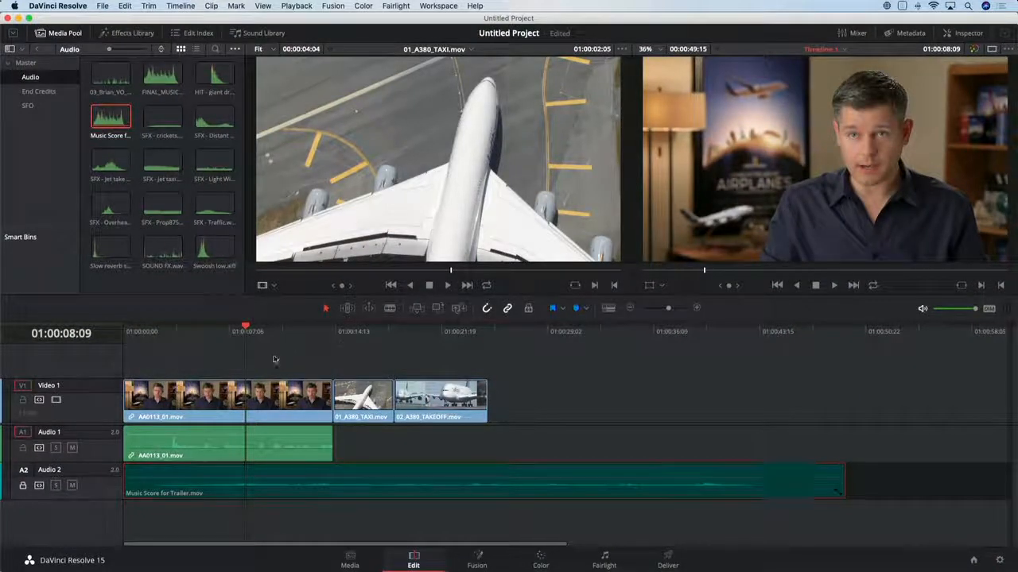
Add a yellow timeline marker at 01:00:08:09, named SFX, with the note "Add big drum hit."
{"action": "left_click", "coordinate": [585, 309]}
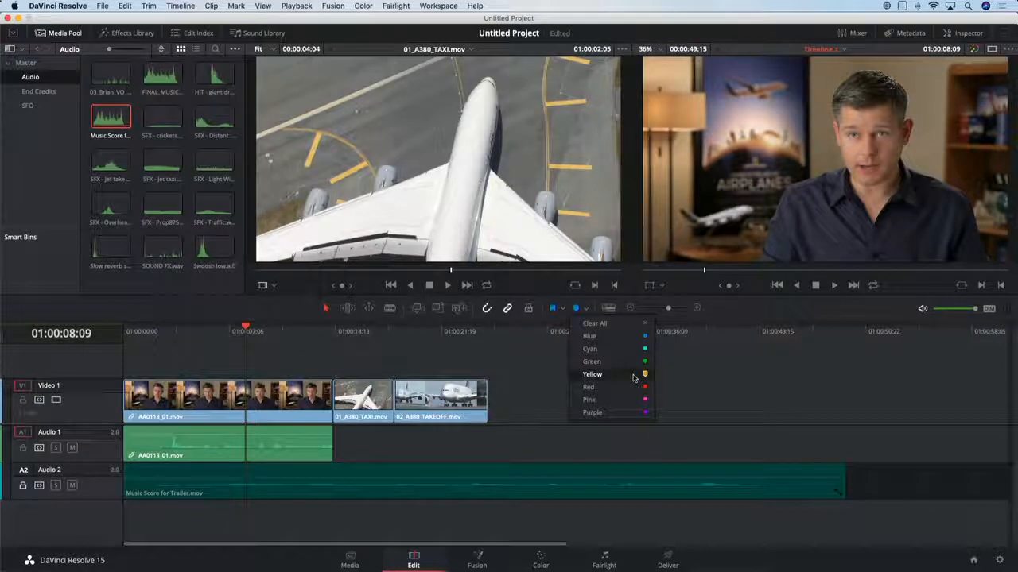
{"action": "left_click", "coordinate": [634, 378]}
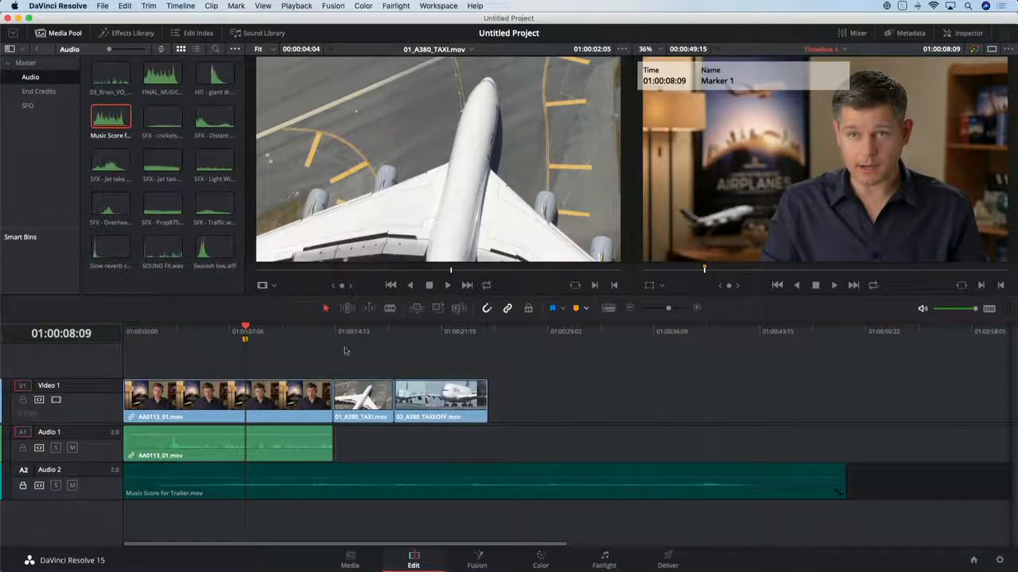
{"action": "double_click", "coordinate": [245, 339]}
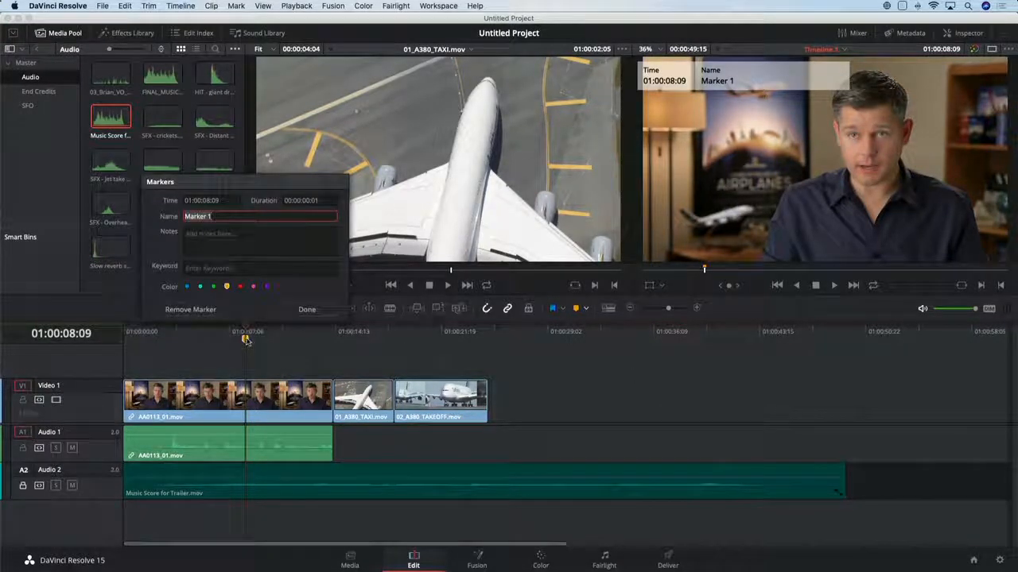
{"action": "type", "text": "V"}
{"action": "type", "text": "FX"}
{"action": "key", "text": "Tab"}
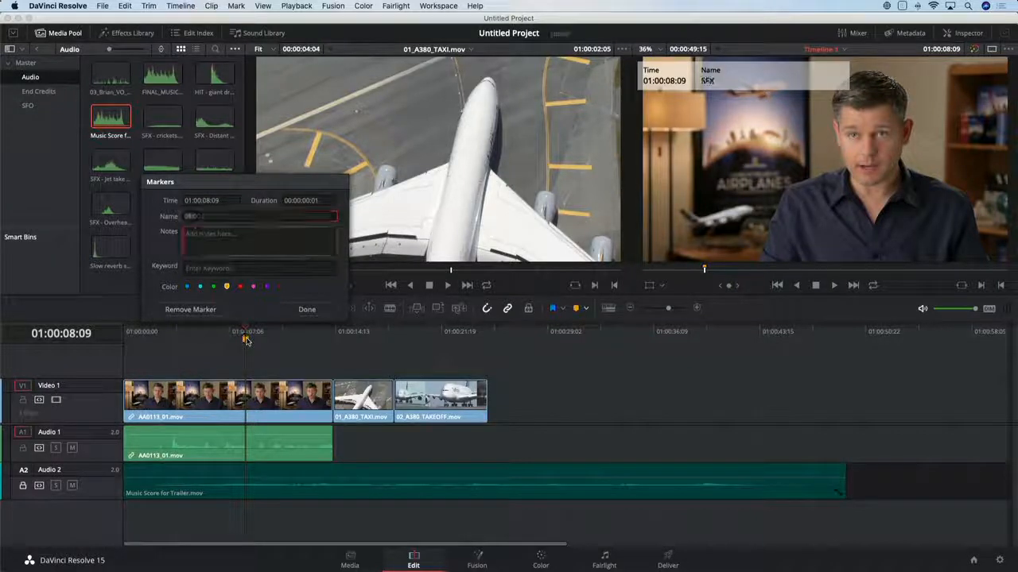
{"action": "type", "text": "A"}
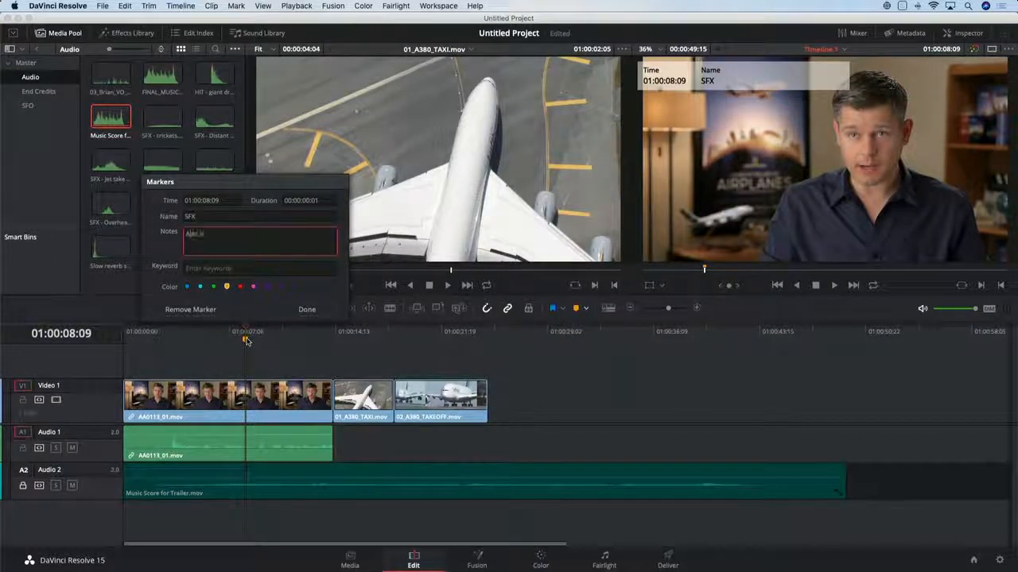
{"action": "type", "text": "dd big"}
{"action": "type", "text": " drum in"}
{"action": "left_click", "coordinate": [314, 312]}
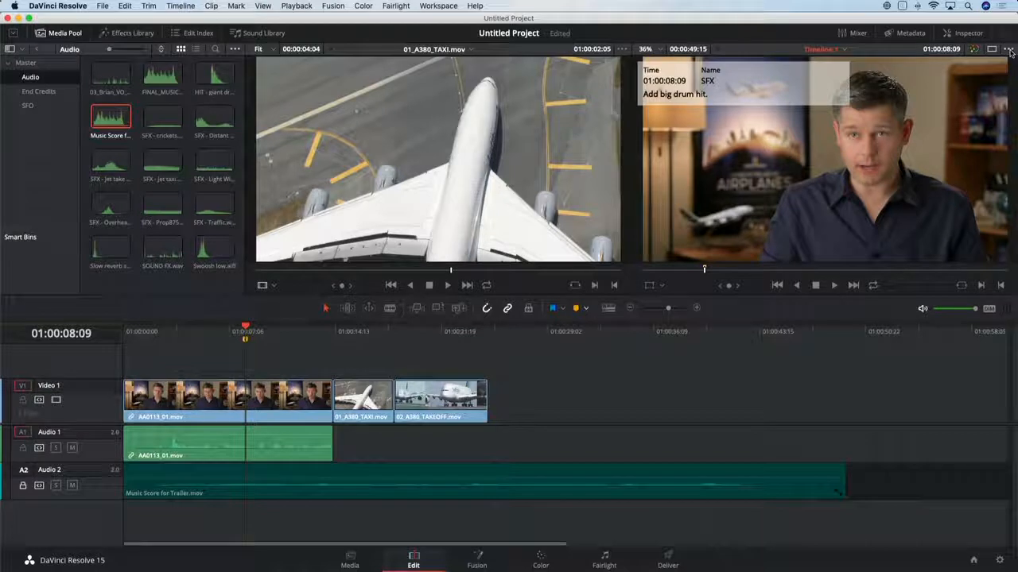
Turn the timecode overlays on in the timeline viewer and off again
{"action": "left_click", "coordinate": [1008, 51]}
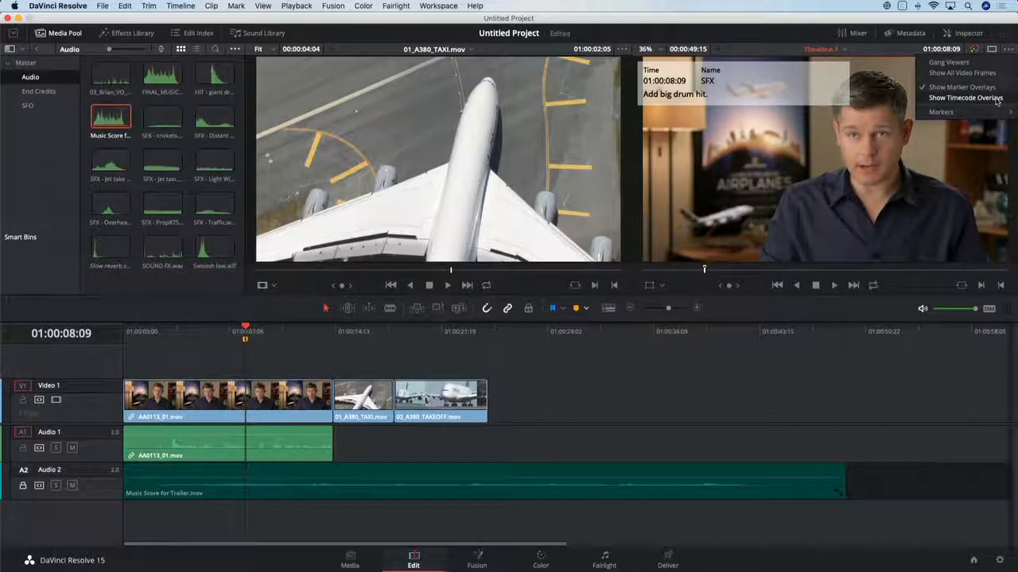
{"action": "left_click", "coordinate": [996, 98]}
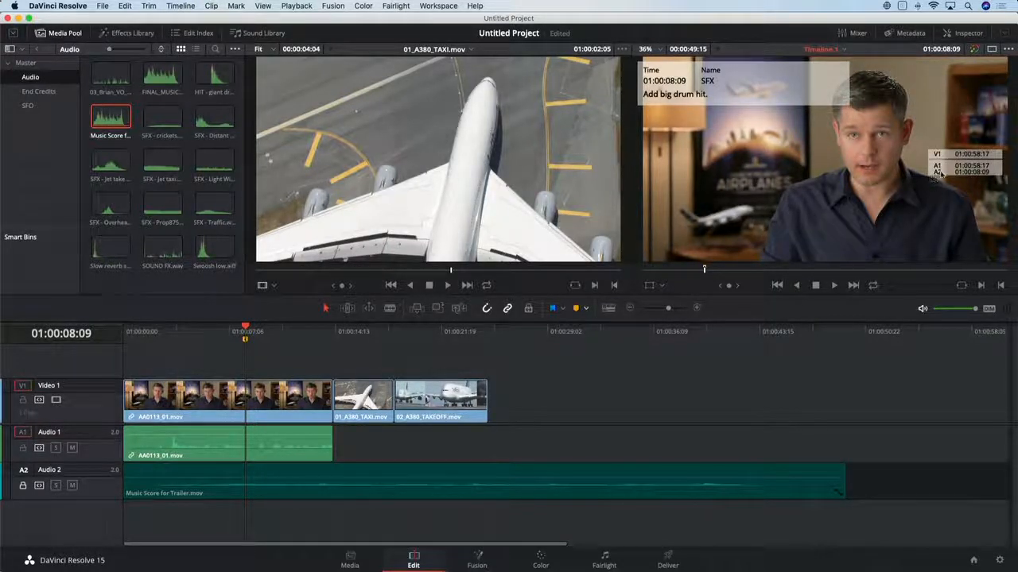
{"action": "left_click", "coordinate": [1008, 50]}
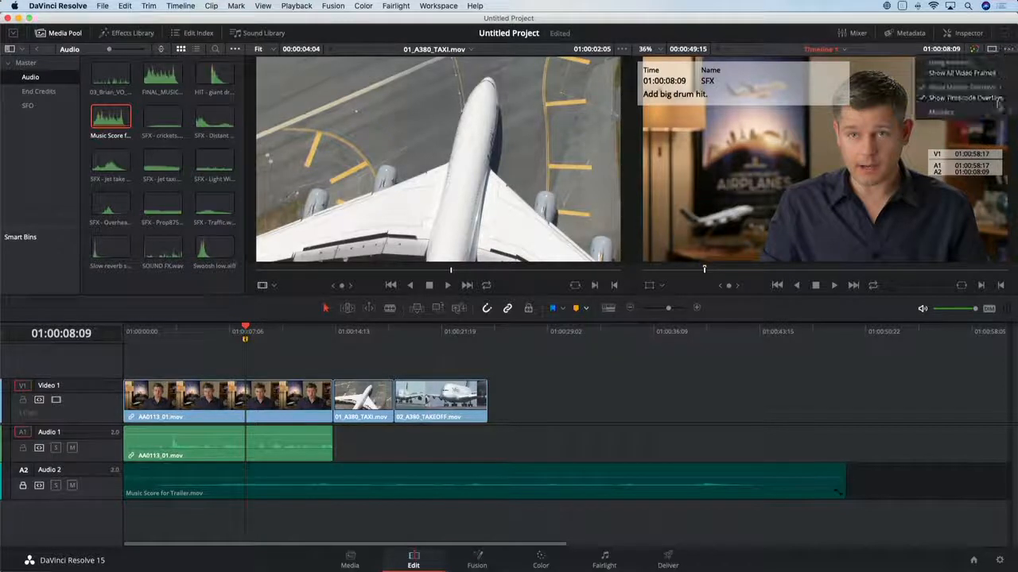
{"action": "left_click", "coordinate": [996, 98]}
Hide the marker overlays in the timeline viewer
{"action": "left_click", "coordinate": [1007, 50]}
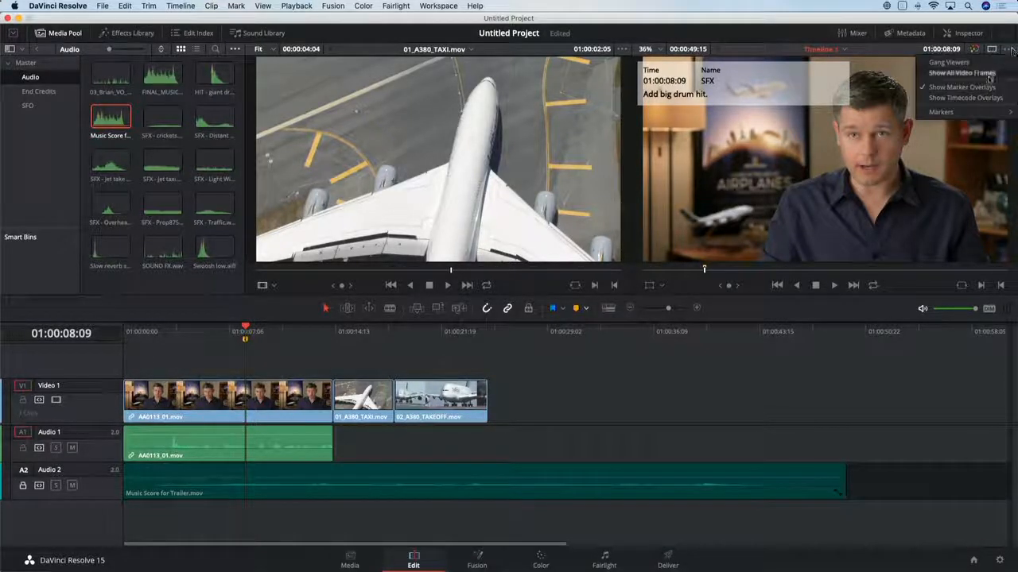
{"action": "left_click", "coordinate": [990, 86]}
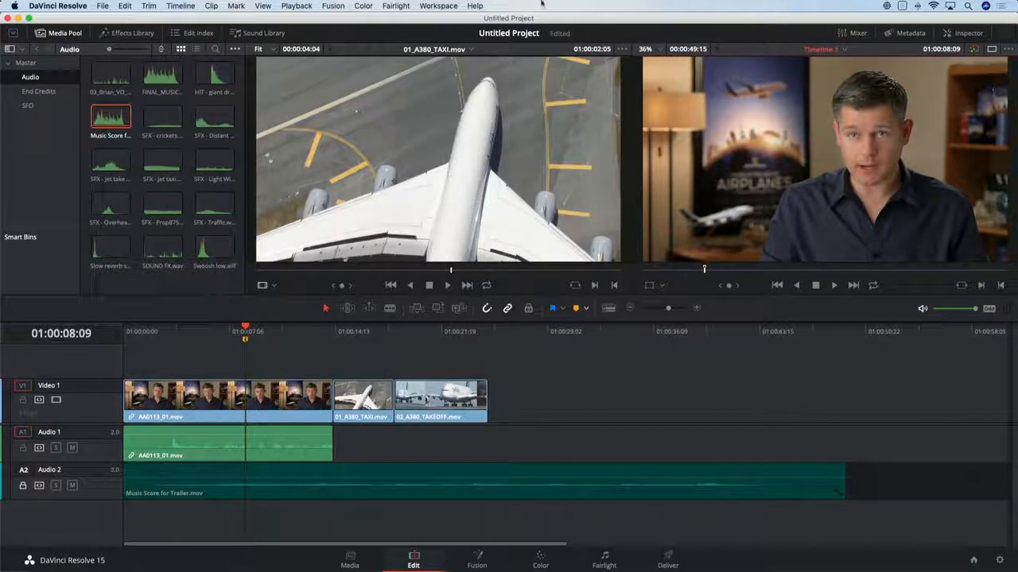
Load AB0102_01.mov from the Master bin for source viewing and move its playhead to 01:01:10:03
{"action": "left_click", "coordinate": [25, 62]}
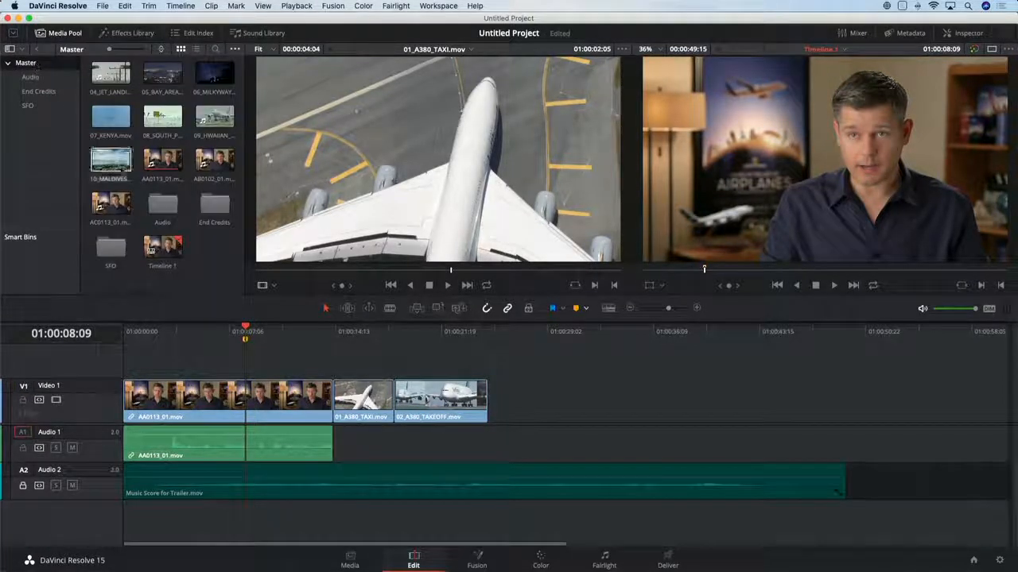
{"action": "double_click", "coordinate": [214, 159]}
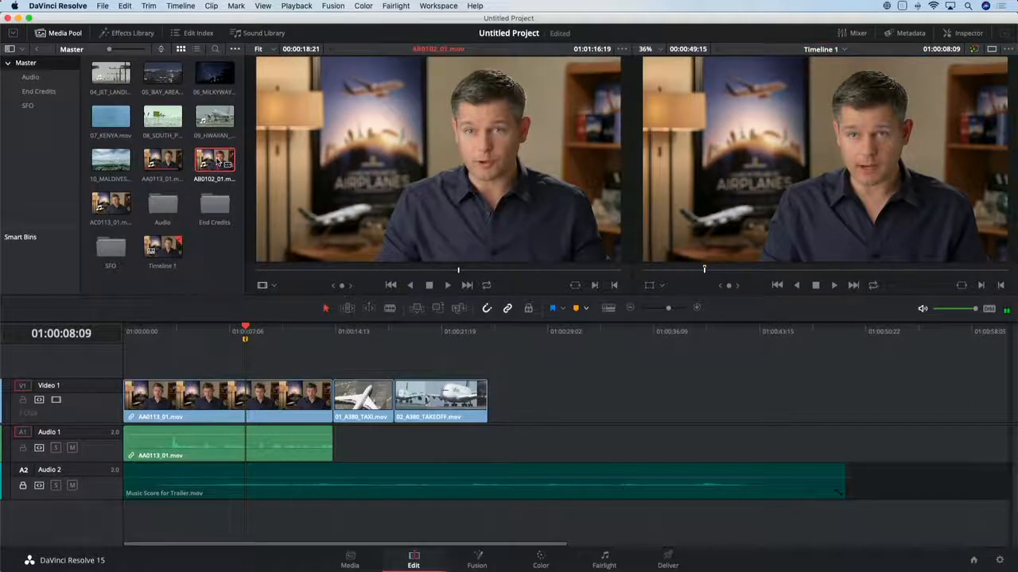
{"action": "left_click", "coordinate": [329, 271]}
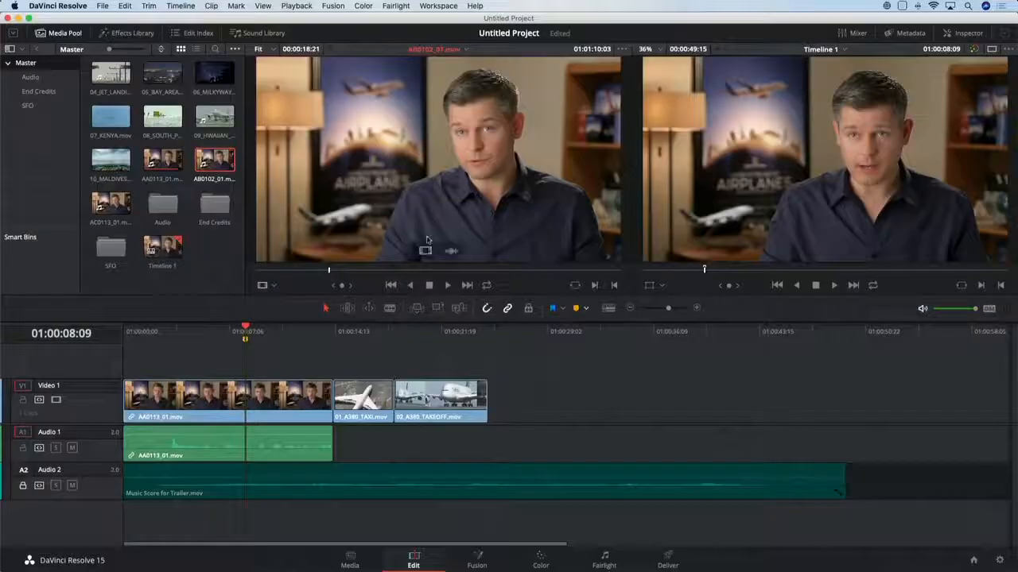
Show the zoomed audio waveform over the source clip and play the clip
{"action": "left_click", "coordinate": [622, 49]}
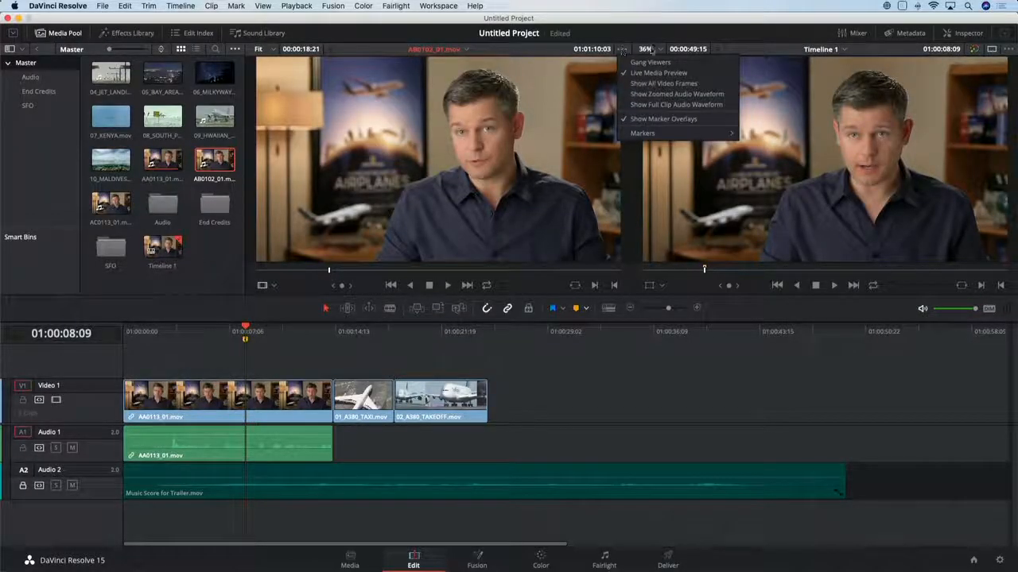
{"action": "left_click", "coordinate": [720, 94]}
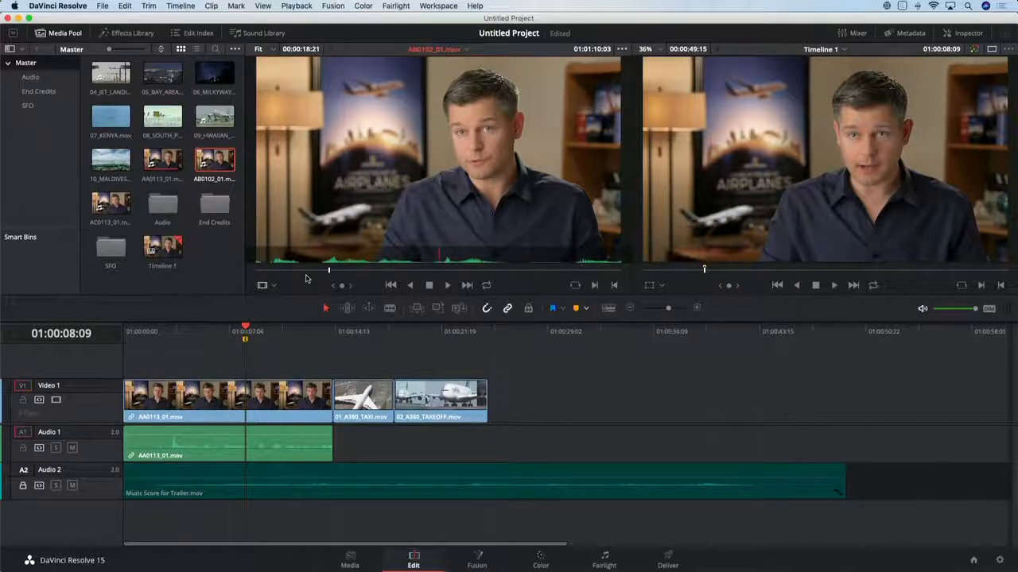
{"action": "key", "text": "space"}
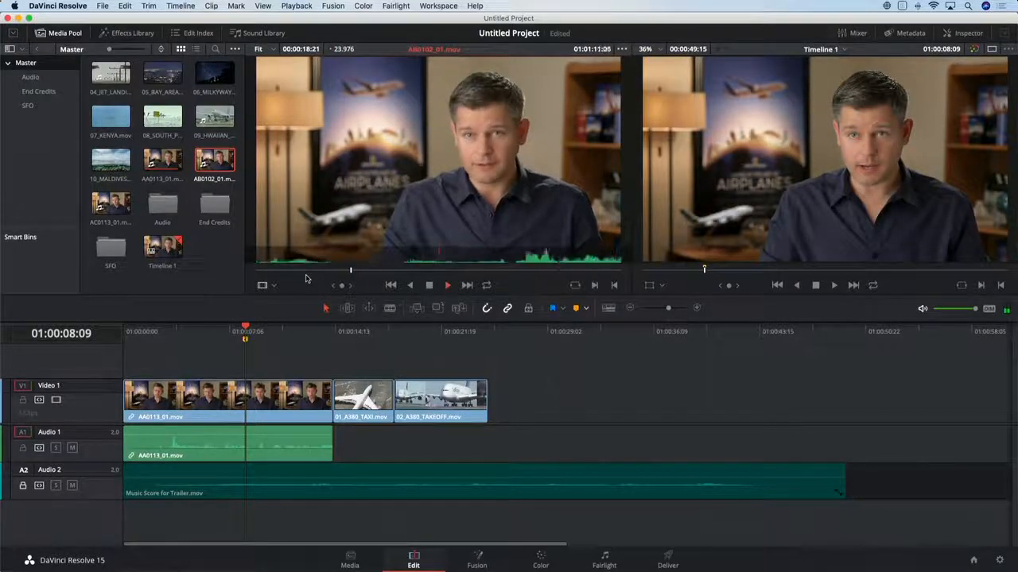
Stop playback, shuttle back and forth through AB0102_01.mov, and set its In point at 01:01:11:06
{"action": "key", "text": "space"}
{"action": "key", "text": "j"}
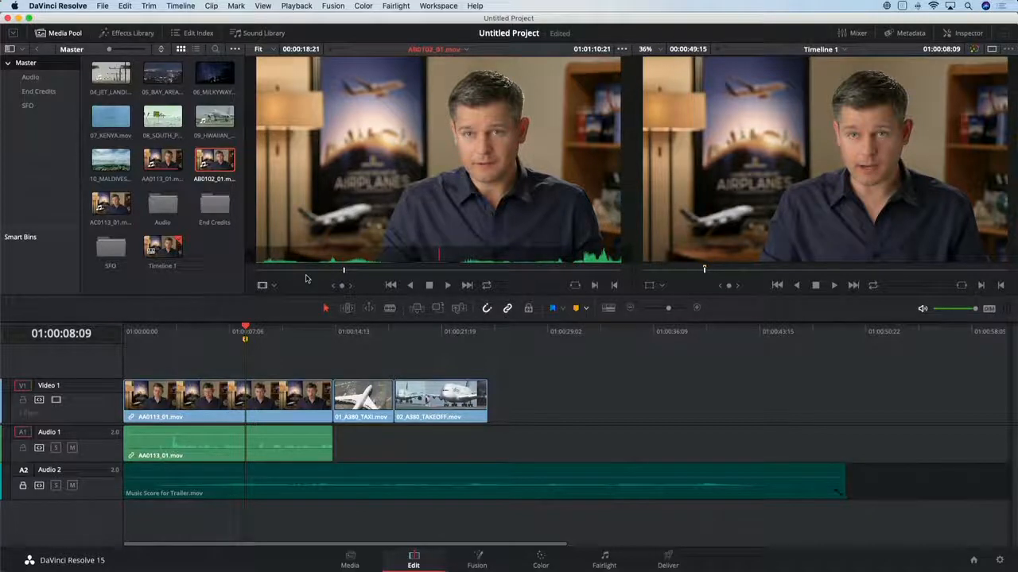
{"action": "key", "text": "l"}
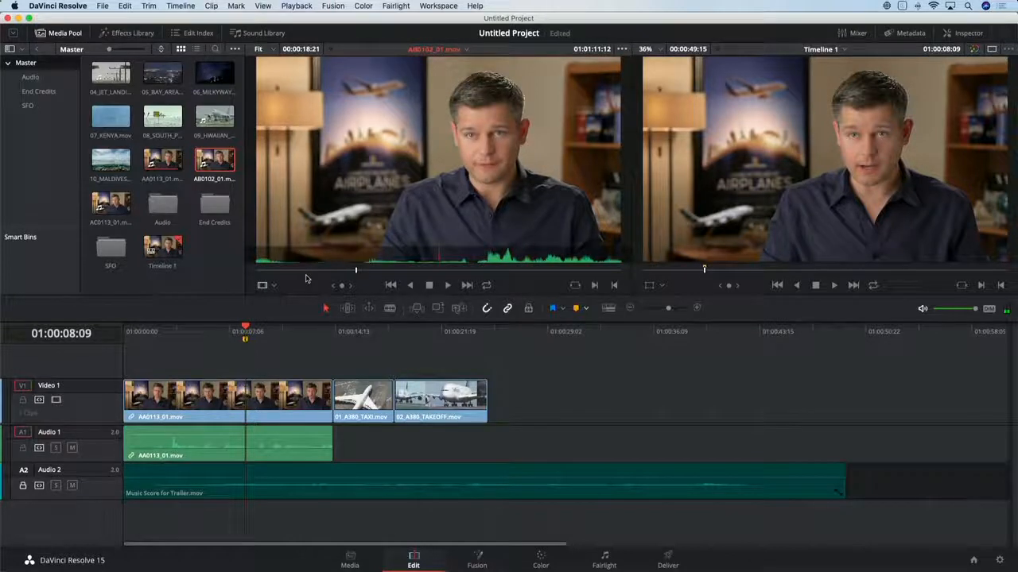
{"action": "key", "text": "Left"}
{"action": "key", "text": "Left"}
{"action": "key", "text": "Left"}
{"action": "key", "text": "Left"}
{"action": "key", "text": "Left"}
{"action": "key", "text": "Left"}
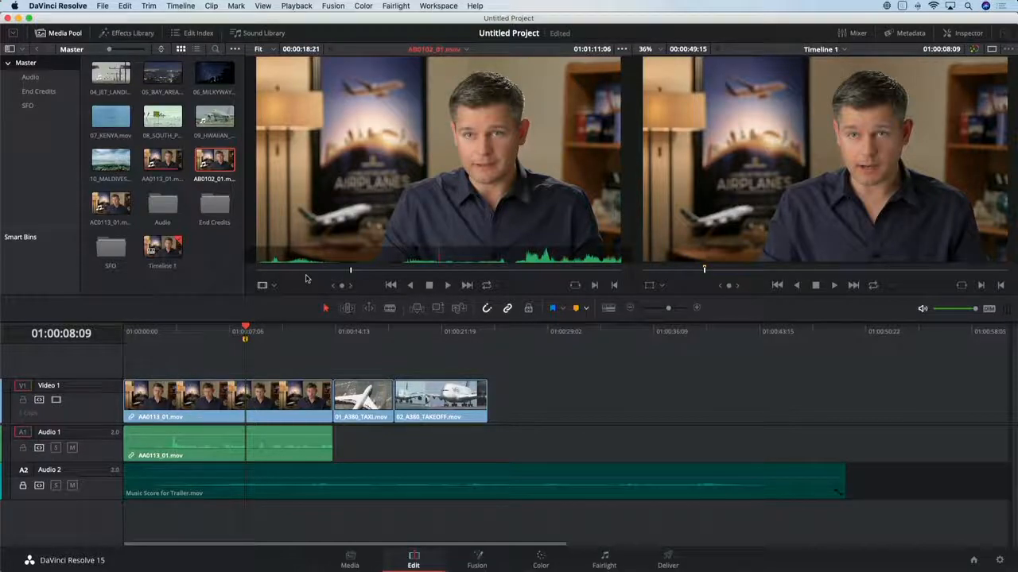
{"action": "key", "text": "i"}
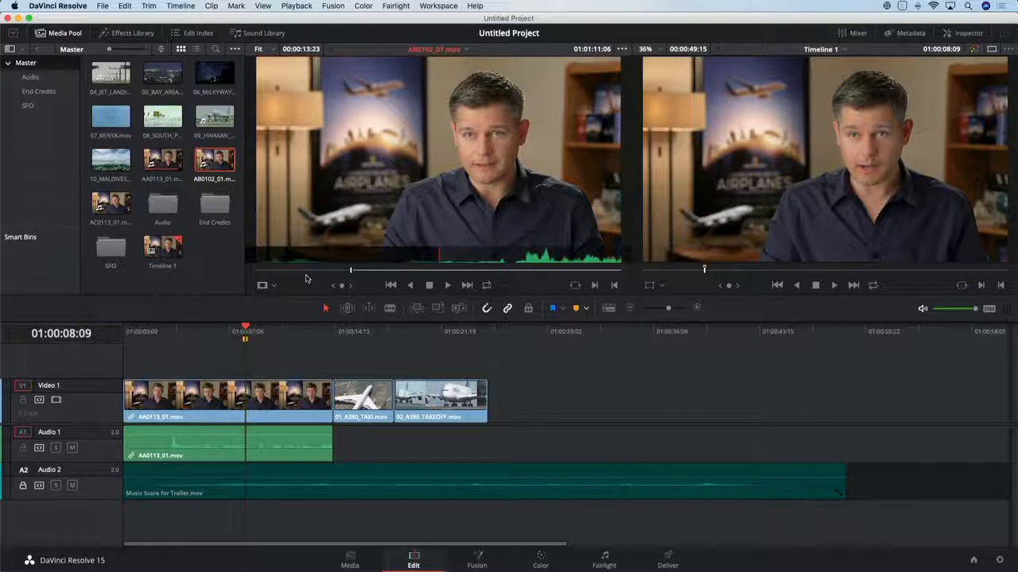
Set AB0102_01.mov's Out point at 01:01:20:06 and append the marked portion at the end of Timeline 1
{"action": "key", "text": "space"}
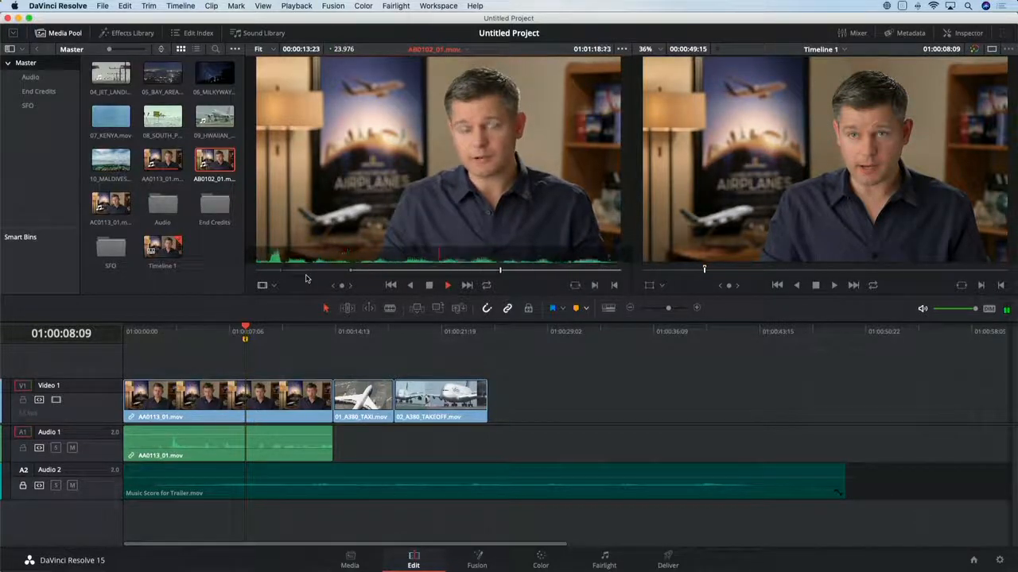
{"action": "key", "text": "space"}
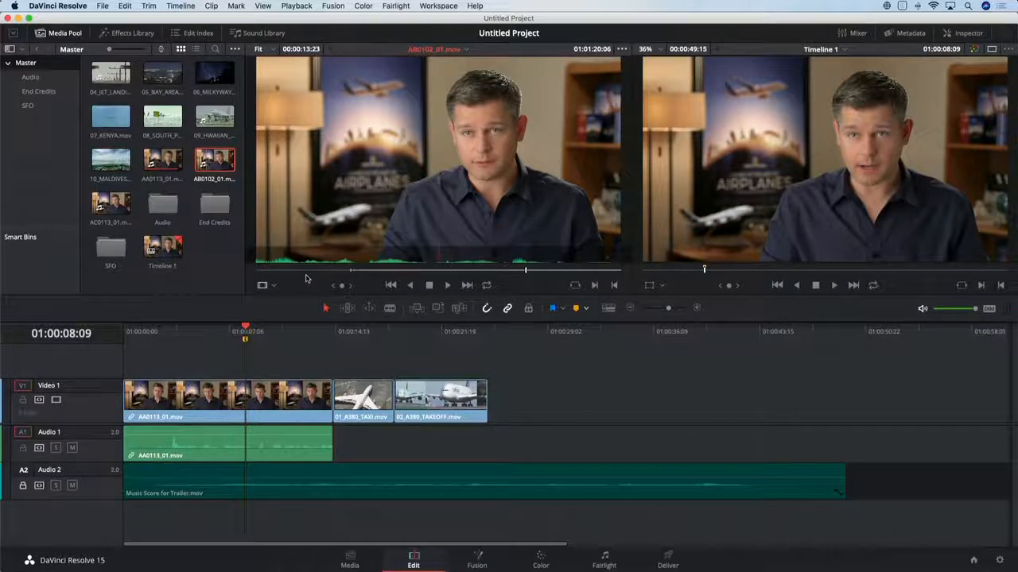
{"action": "key", "text": "o"}
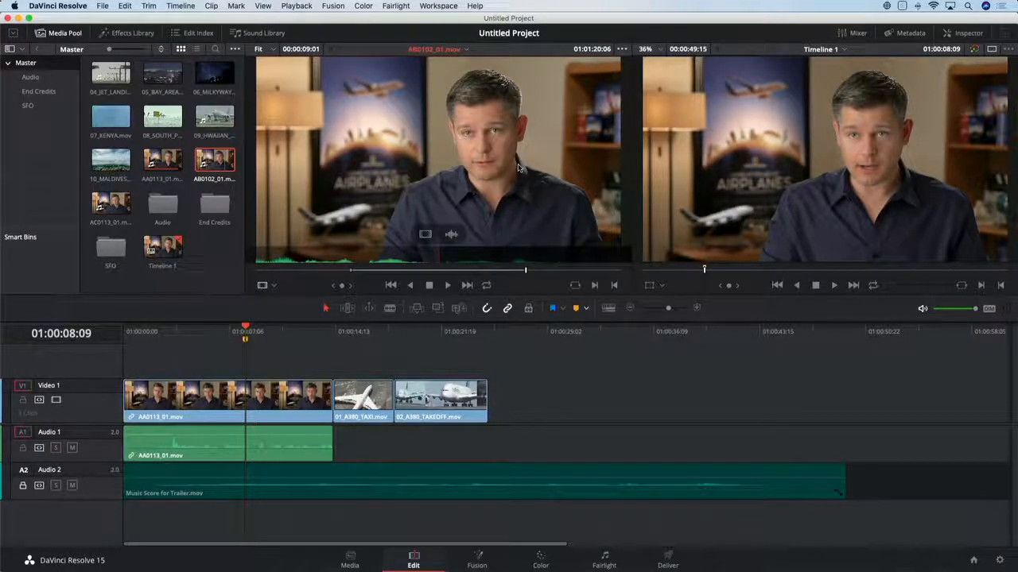
{"action": "left_click_drag", "start_coordinate": [496, 168], "coordinate": [1003, 205]}
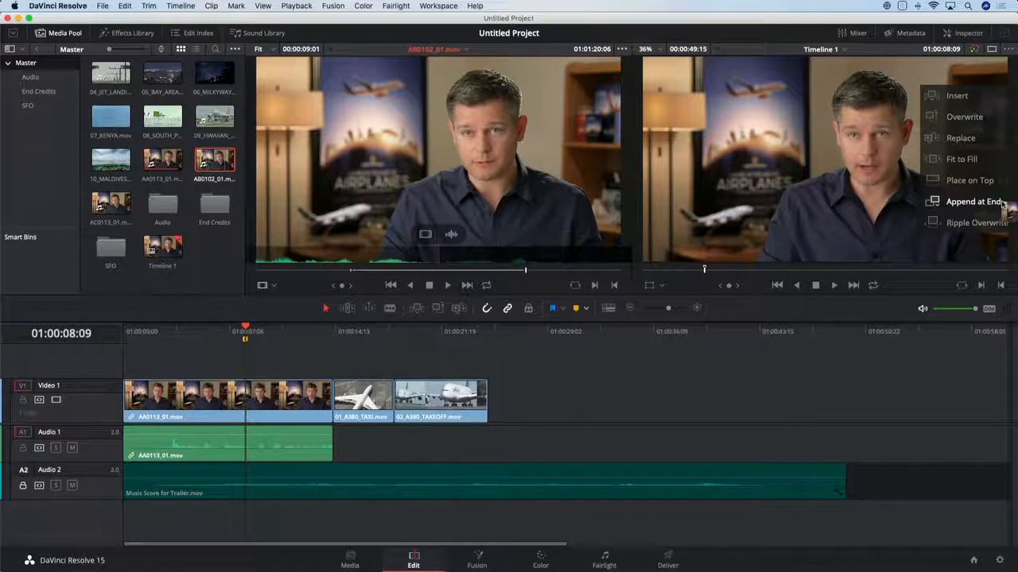
{"action": "left_click_drag", "start_coordinate": [1004, 205], "coordinate": [1003, 205]}
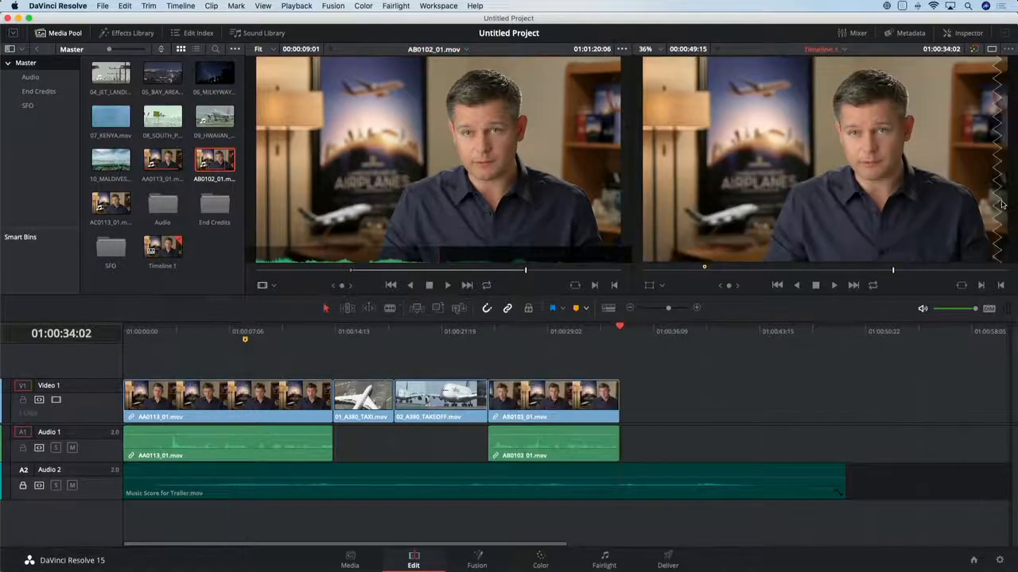
Place the timeline playhead at the start of AB0102_01.mov (01:00:25:01) and load 03_AERIAL_SFO.mov from the SFO bin for source viewing
{"action": "left_click", "coordinate": [466, 333]}
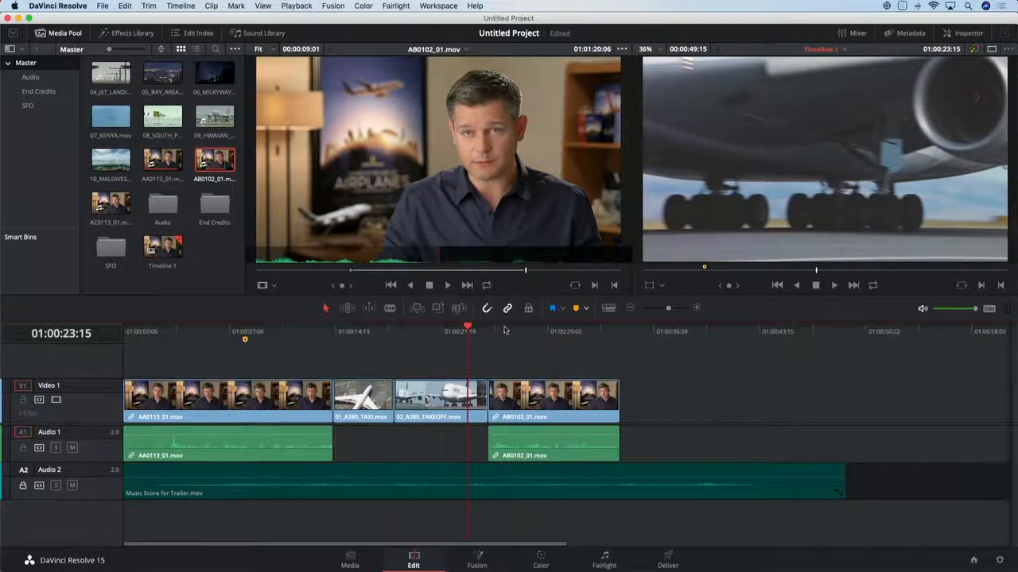
{"action": "left_click_drag", "start_coordinate": [505, 331], "coordinate": [494, 330]}
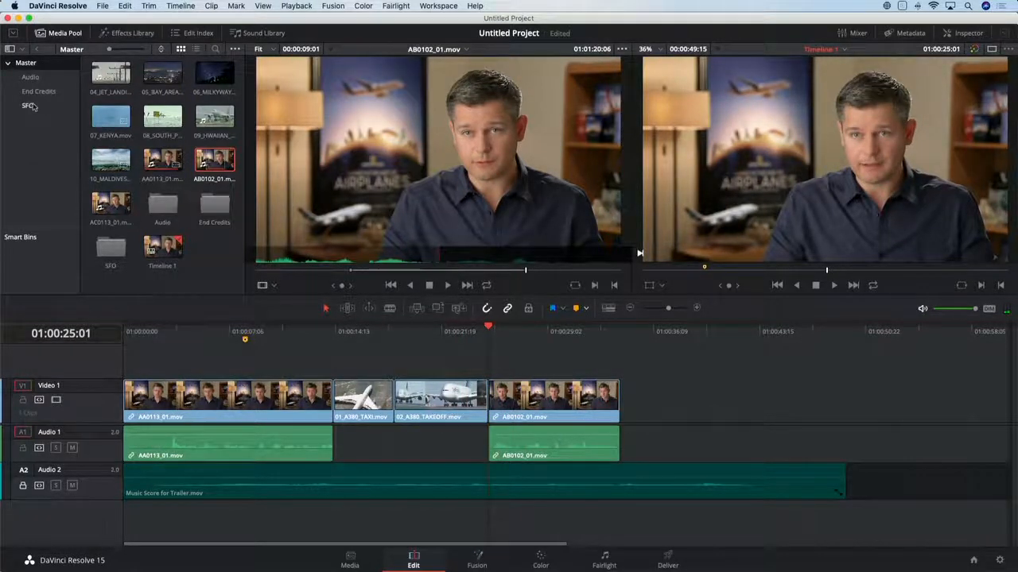
{"action": "left_click", "coordinate": [27, 105]}
{"action": "double_click", "coordinate": [215, 78]}
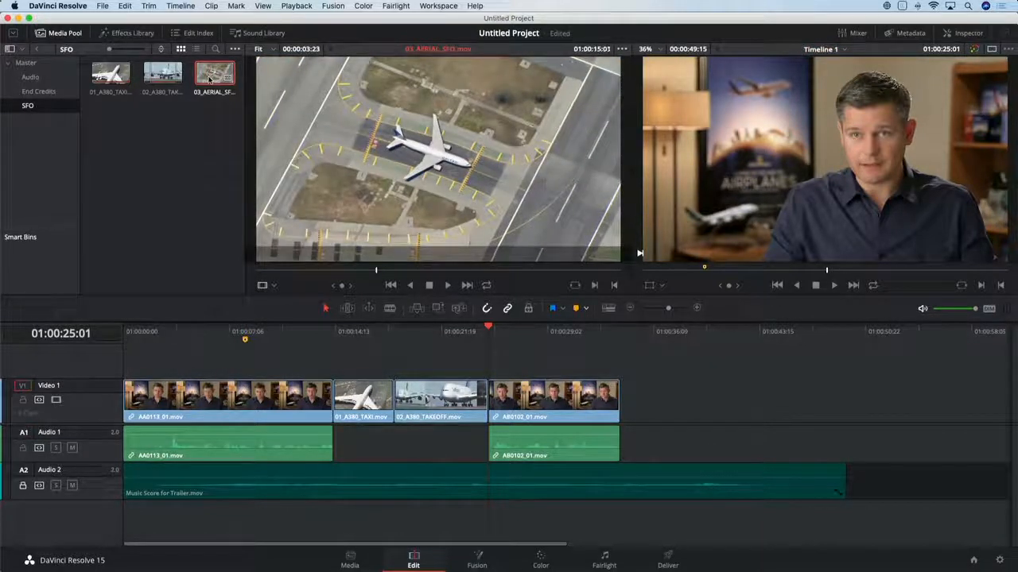
{"action": "left_click", "coordinate": [323, 271]}
{"action": "mouse_move", "coordinate": [323, 274]}
{"action": "left_mouse_down"}
{"action": "mouse_move", "coordinate": [405, 273]}
{"action": "mouse_move", "coordinate": [341, 272]}
{"action": "left_mouse_up"}
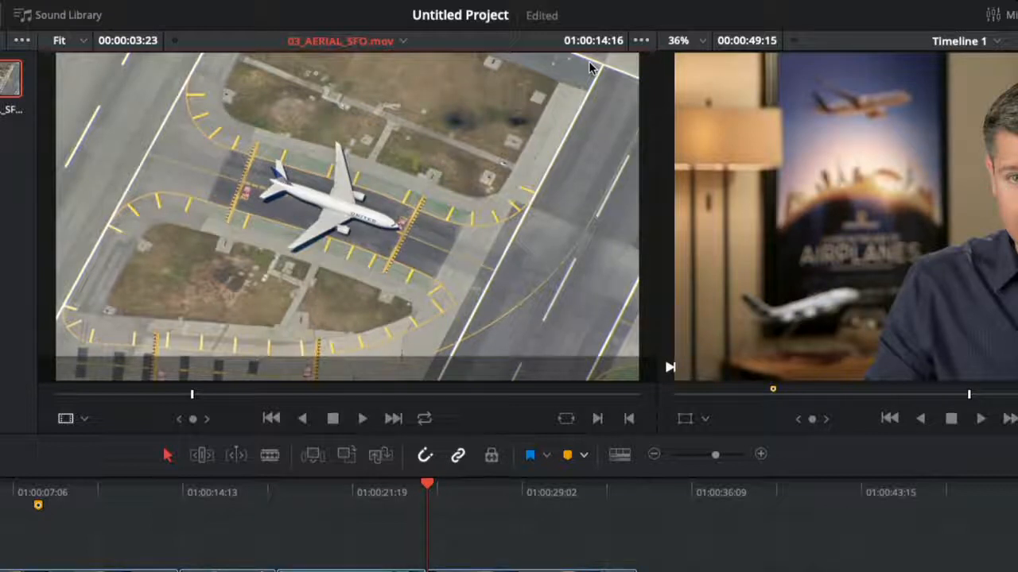
Navigate the source clip by timecode entry, using the offsets +208 and -300 and the position 1600
{"action": "type", "text": "+208"}
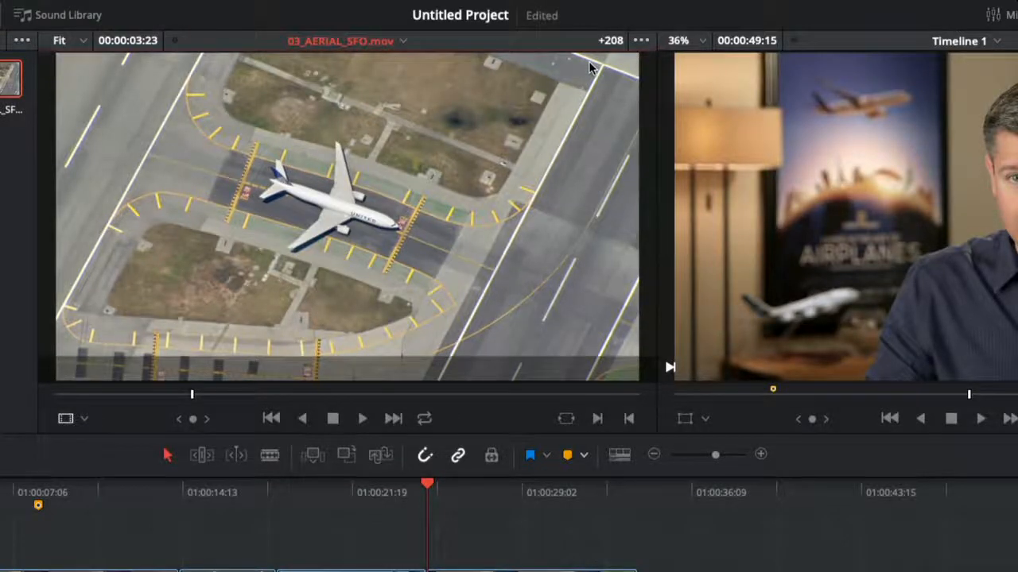
{"action": "key", "text": "Return"}
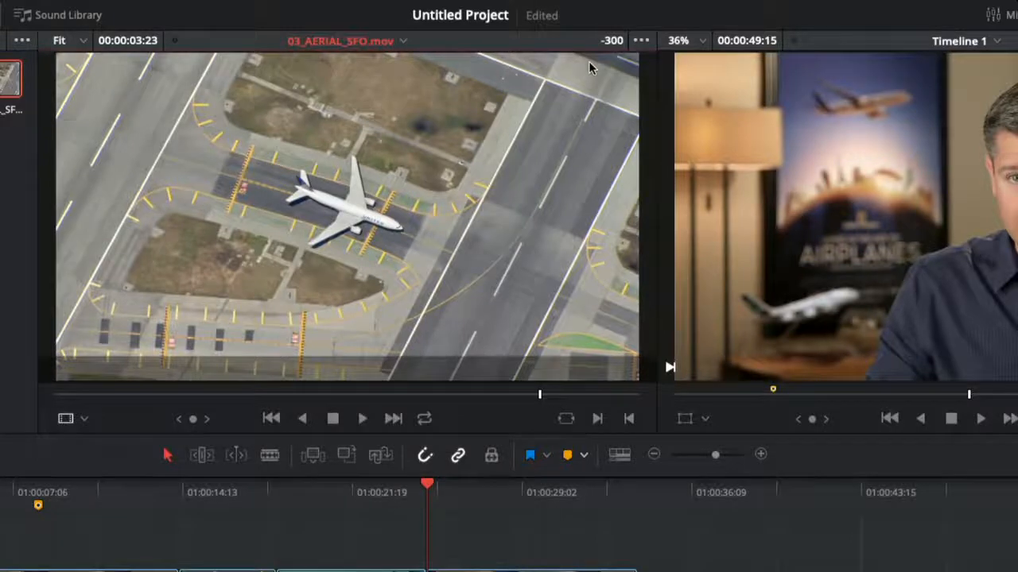
{"action": "key", "text": "Return"}
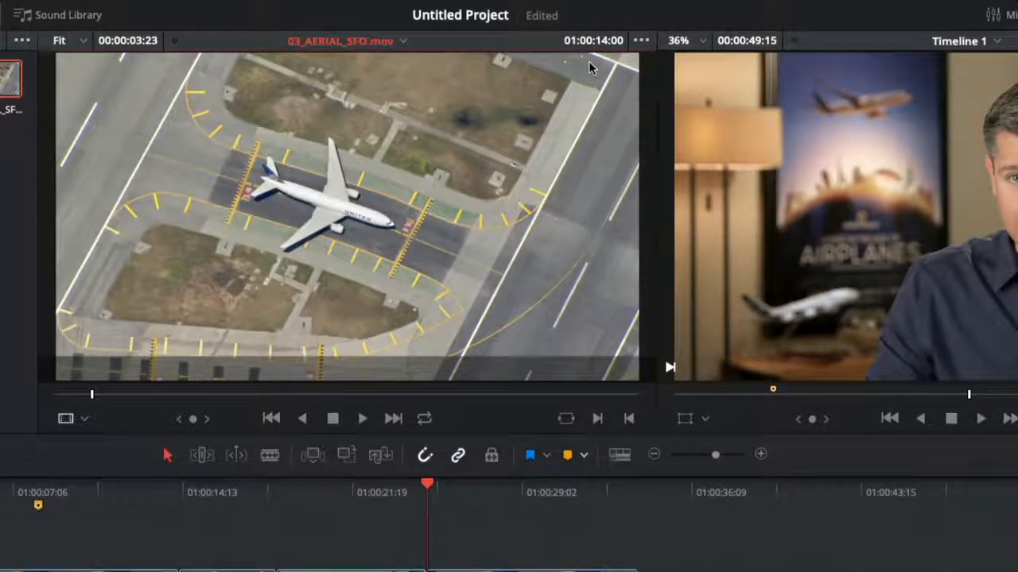
{"action": "type", "text": "1600"}
{"action": "key", "text": "Return"}
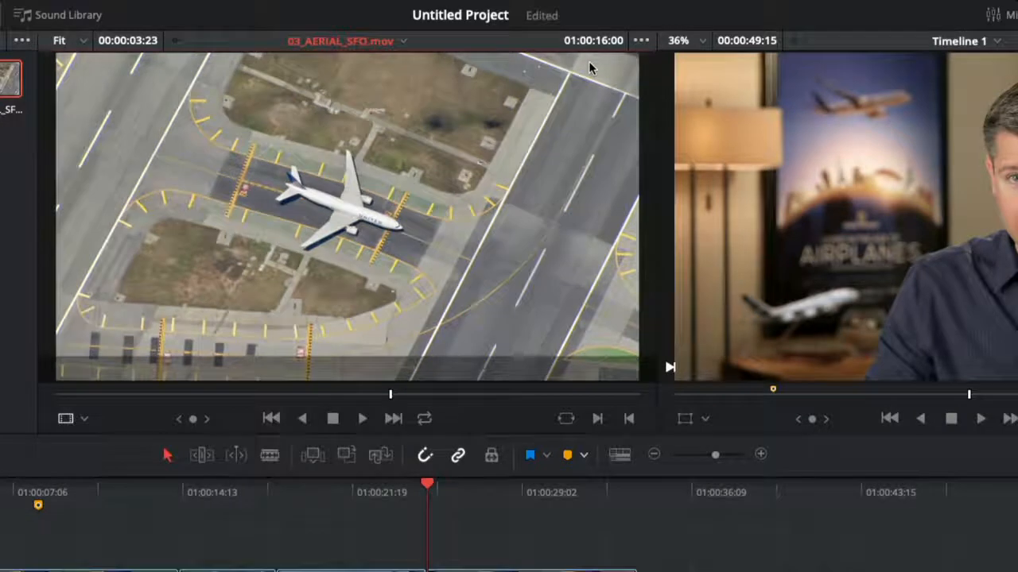
Mark 03_AERIAL_SFO.mov from 01:00:14:23 to 208 later at 01:00:17:07 and overwrite it onto Video 1 at the timeline playhead
{"action": "left_click", "coordinate": [235, 394]}
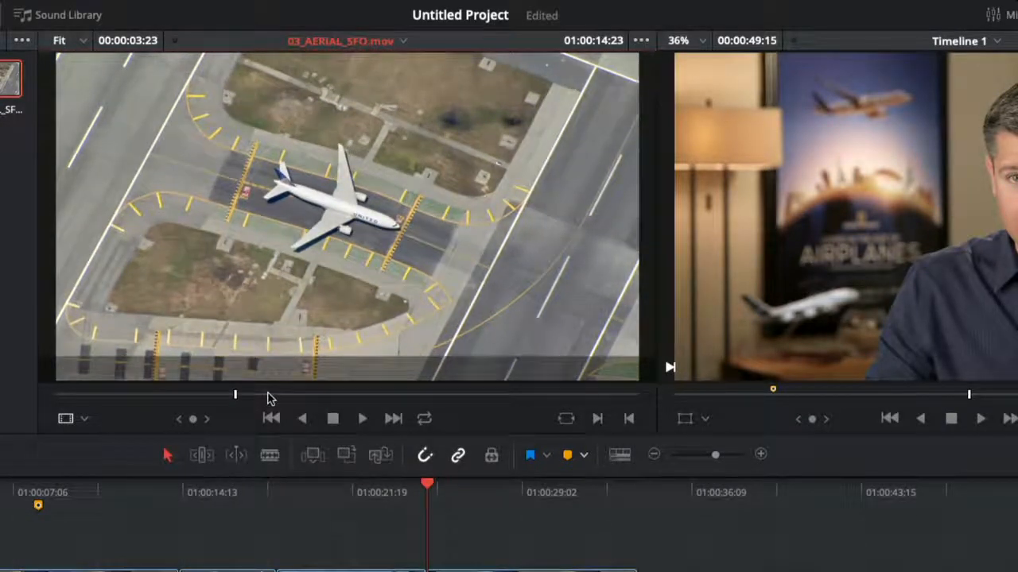
{"action": "type", "text": "i"}
{"action": "type", "text": "20"}
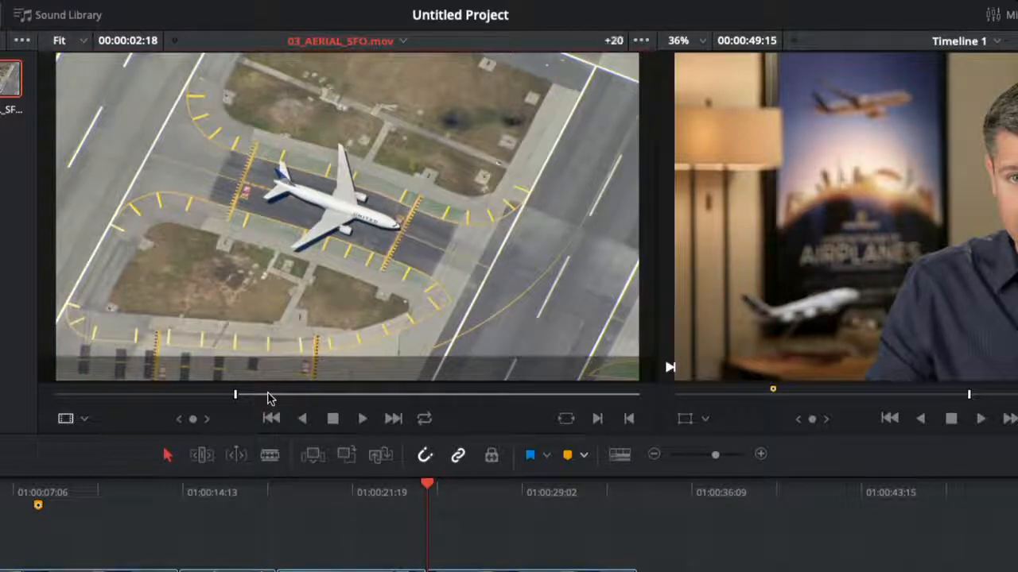
{"action": "type", "text": "8"}
{"action": "key", "text": "Return"}
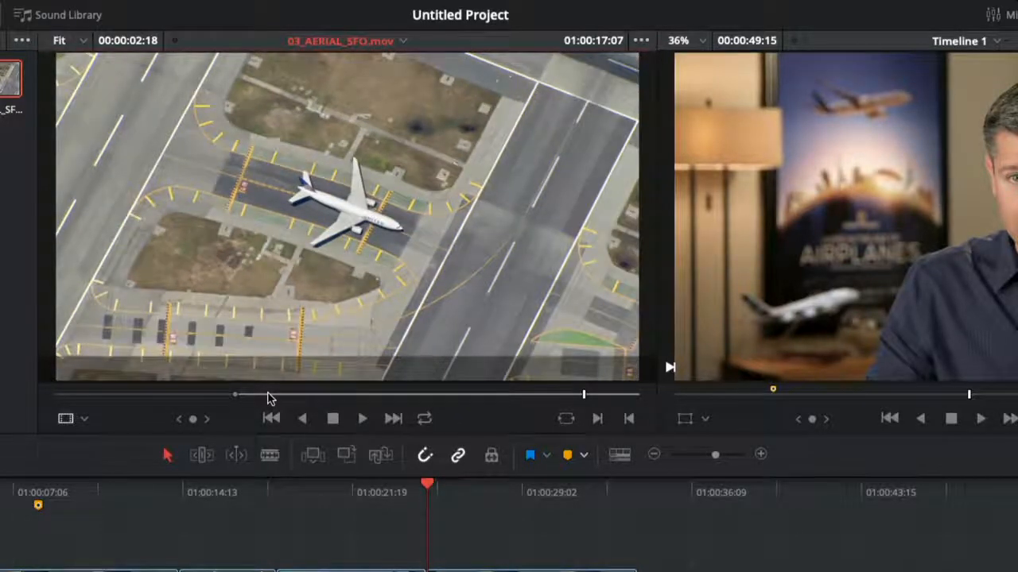
{"action": "key", "text": "o"}
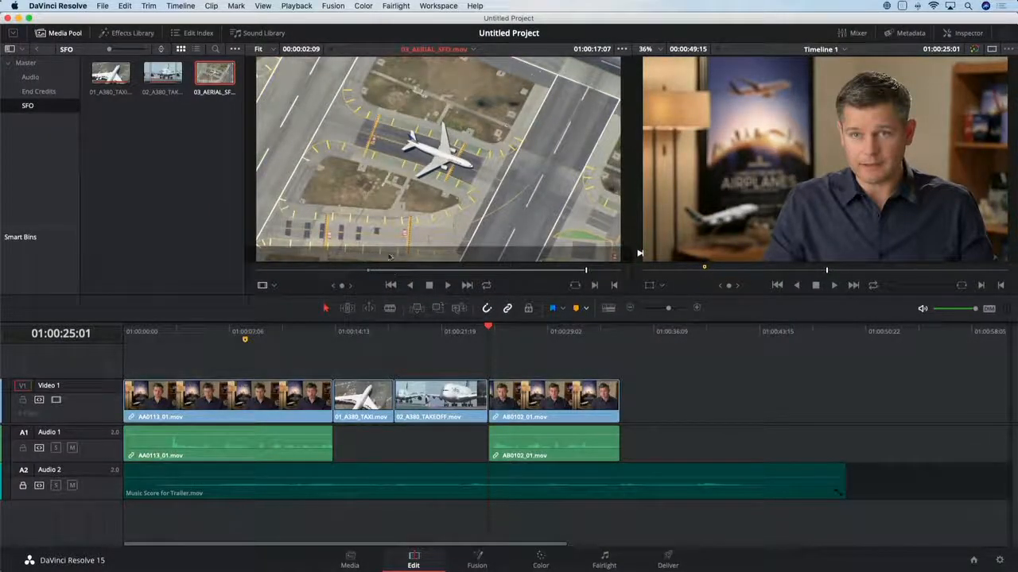
{"action": "left_click_drag", "start_coordinate": [389, 256], "coordinate": [849, 149]}
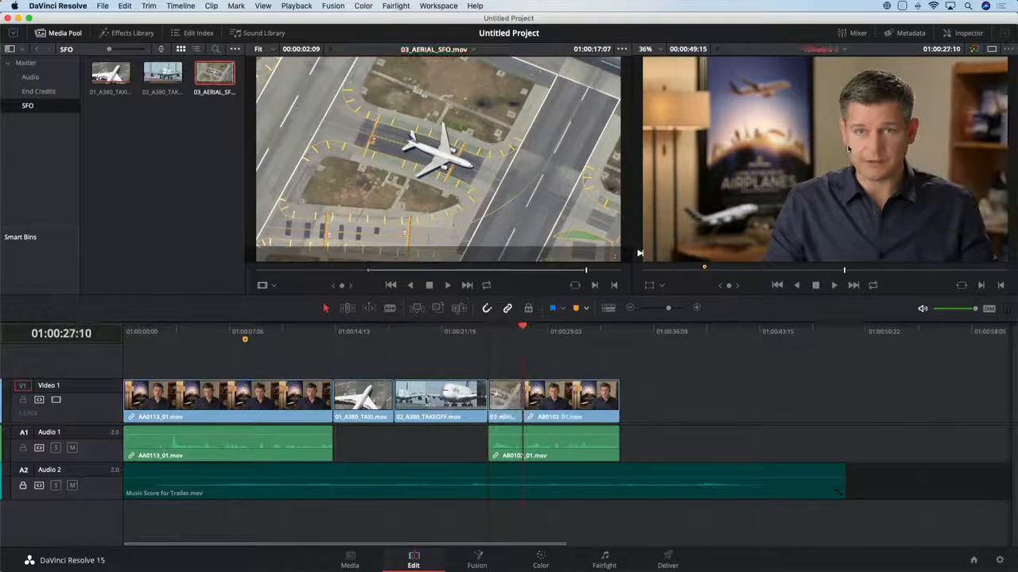
Razor the AB0102_01.mov audio on Audio 1 in line with the end of the aerial clip
{"action": "left_click", "coordinate": [489, 334]}
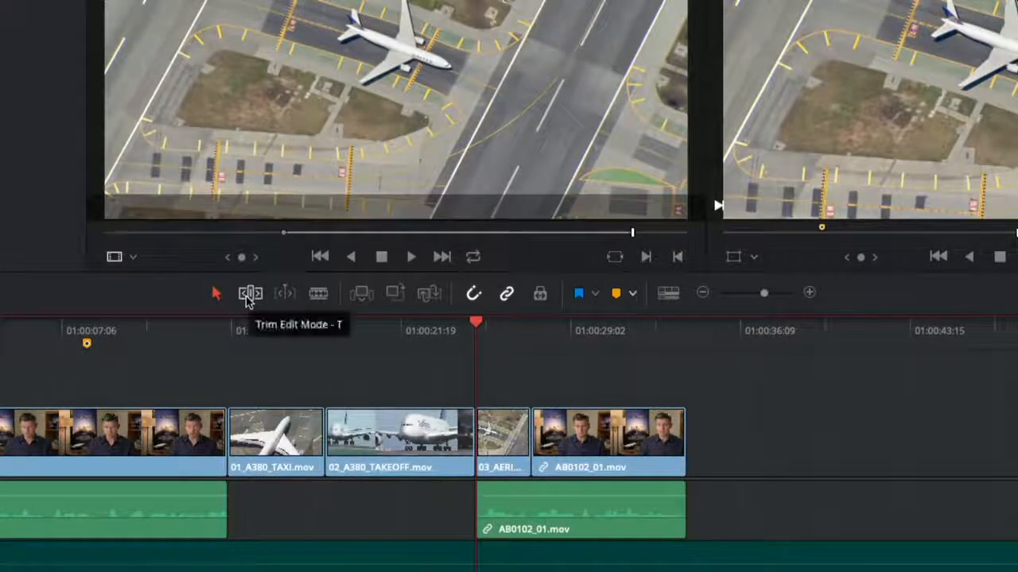
{"action": "left_click", "coordinate": [318, 293]}
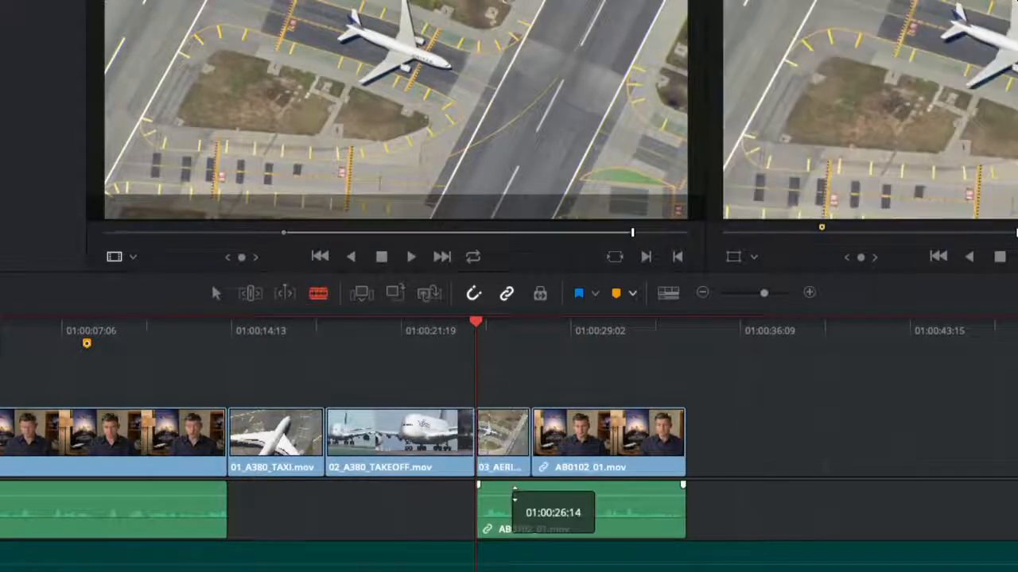
{"action": "left_click", "coordinate": [533, 501]}
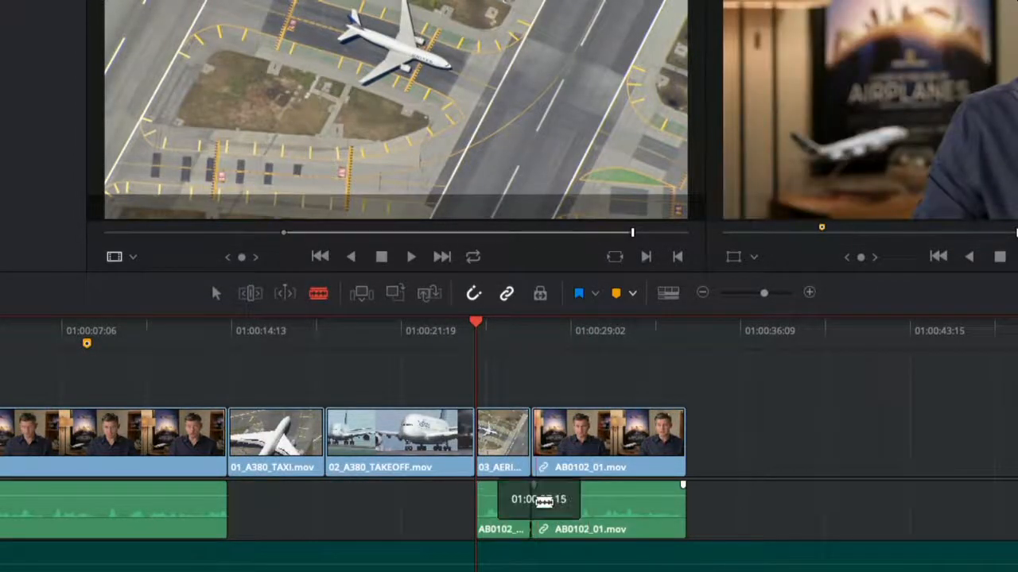
{"action": "key", "text": "a"}
Move the short cut-off piece of AB0102_01.mov audio earlier on Audio 1, beneath 02_A380_TAKEOFF.mov
{"action": "left_click", "coordinate": [495, 509]}
{"action": "left_click_drag", "start_coordinate": [495, 509], "coordinate": [398, 503]}
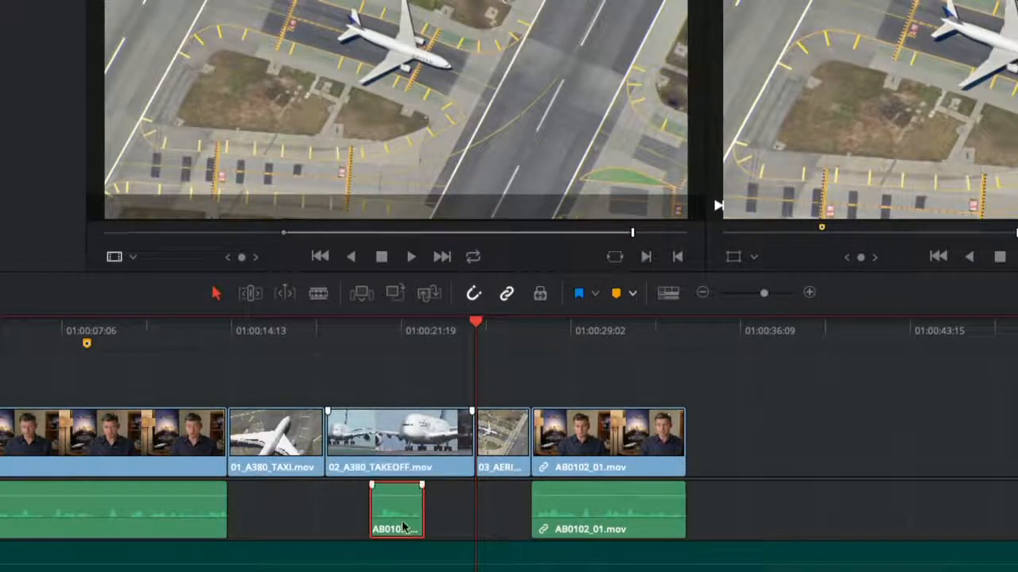
{"action": "mouse_move", "coordinate": [400, 522]}
{"action": "left_mouse_down"}
{"action": "mouse_move", "coordinate": [354, 515]}
{"action": "mouse_move", "coordinate": [412, 516]}
{"action": "mouse_move", "coordinate": [351, 509]}
{"action": "mouse_move", "coordinate": [398, 510]}
{"action": "left_mouse_up"}
Slide the short audio piece beneath 02_A380_TAKEOFF.mov with snapping turned off, and again with snapping back on
{"action": "left_click", "coordinate": [473, 293]}
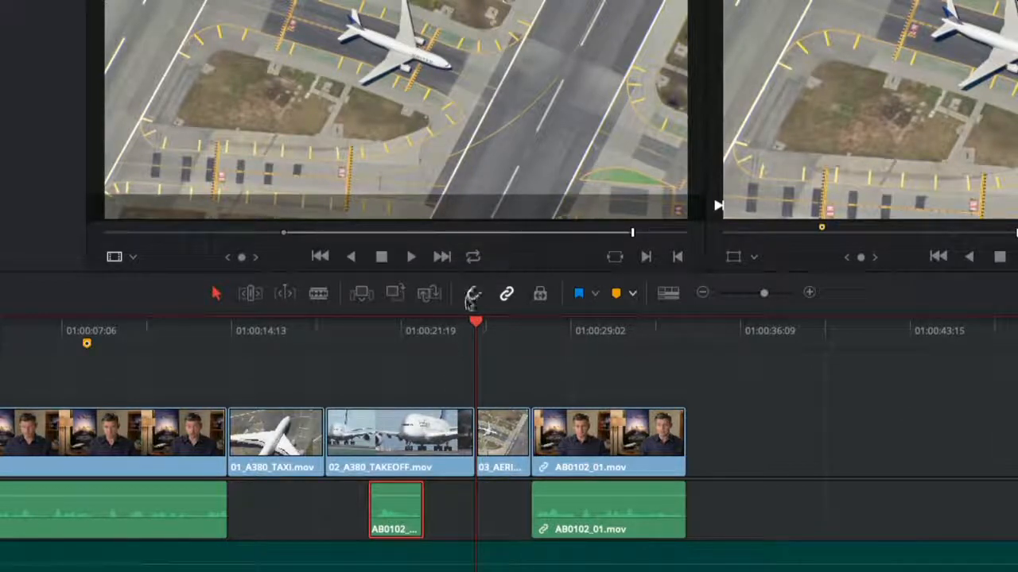
{"action": "mouse_move", "coordinate": [385, 516]}
{"action": "left_mouse_down"}
{"action": "mouse_move", "coordinate": [321, 513]}
{"action": "mouse_move", "coordinate": [399, 513]}
{"action": "left_mouse_up"}
{"action": "left_click", "coordinate": [474, 294]}
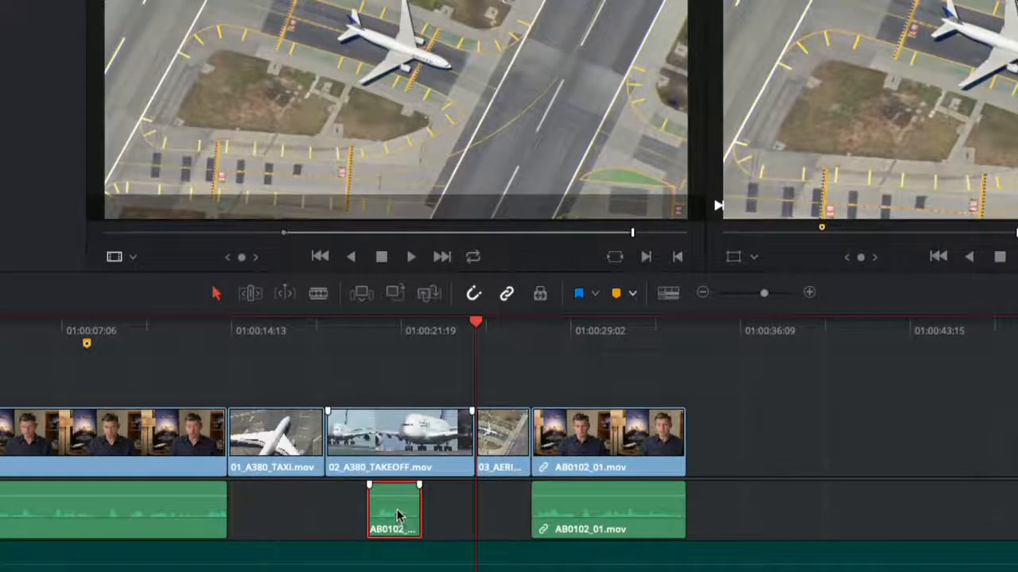
{"action": "mouse_move", "coordinate": [383, 515]}
{"action": "left_mouse_down"}
{"action": "mouse_move", "coordinate": [362, 517]}
{"action": "mouse_move", "coordinate": [433, 517]}
{"action": "mouse_move", "coordinate": [311, 515]}
{"action": "mouse_move", "coordinate": [397, 509]}
{"action": "left_mouse_up"}
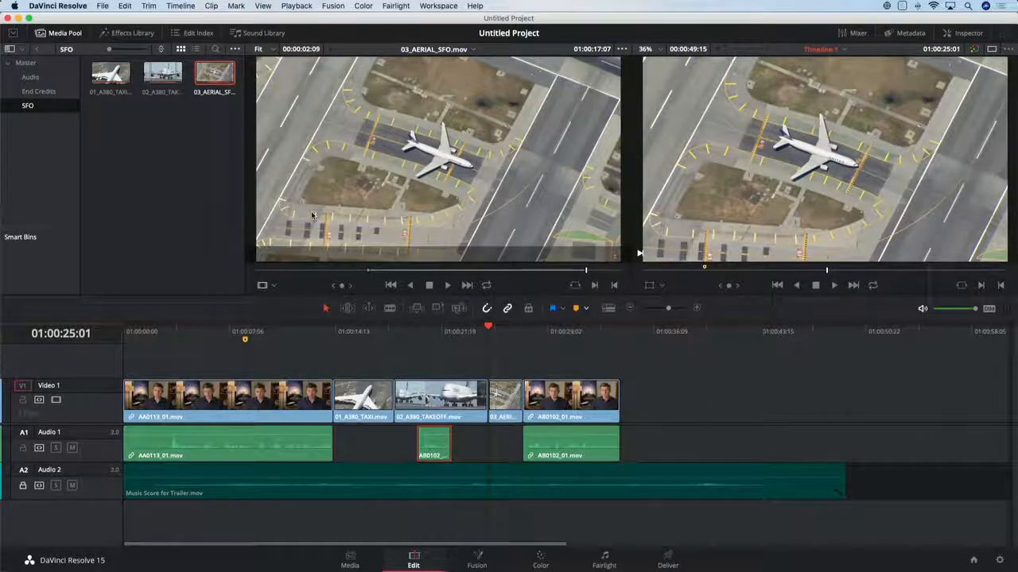
Add the Bay Area Lights, Milky Way, Kenya and South Pole clips from the Master bin after the last clip on Video 1
{"action": "left_click", "coordinate": [29, 64]}
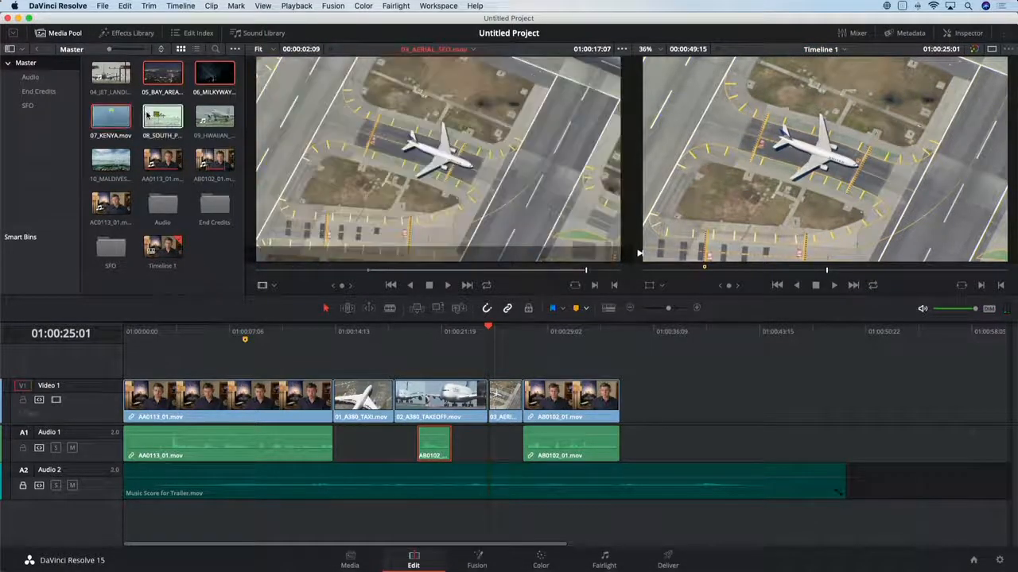
{"action": "left_click_drag", "start_coordinate": [162, 73], "coordinate": [626, 404]}
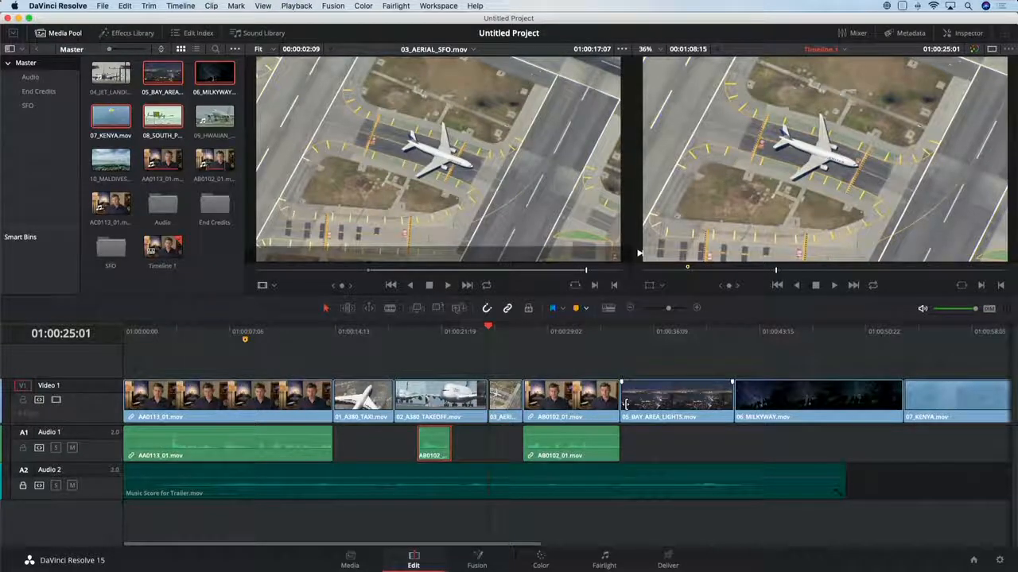
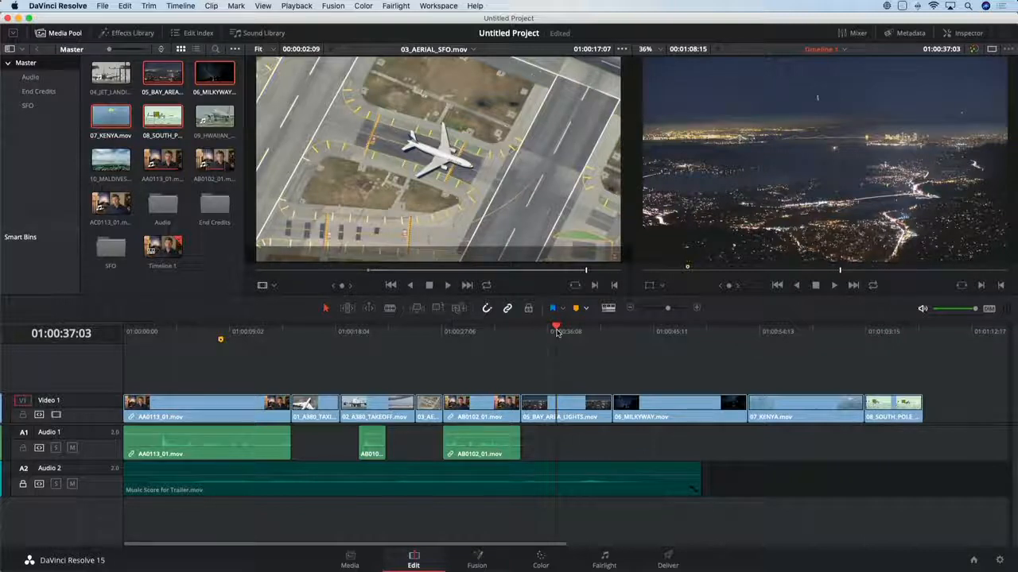
Review the newly added clips from 01:00:34:02 to 01:00:44:17 on the timeline and select the South Pole clip
{"action": "left_click", "coordinate": [522, 333]}
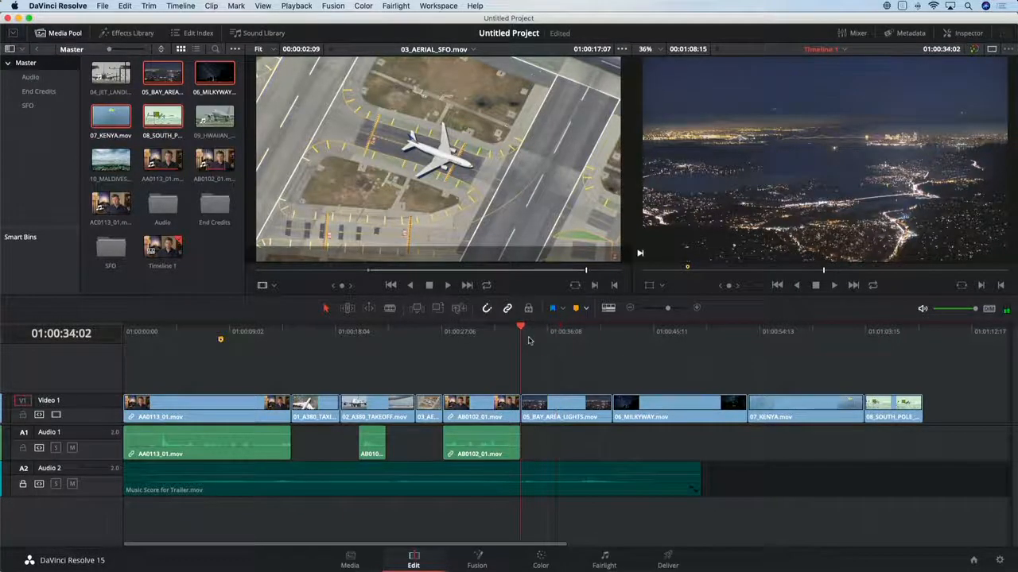
{"action": "left_click", "coordinate": [887, 407]}
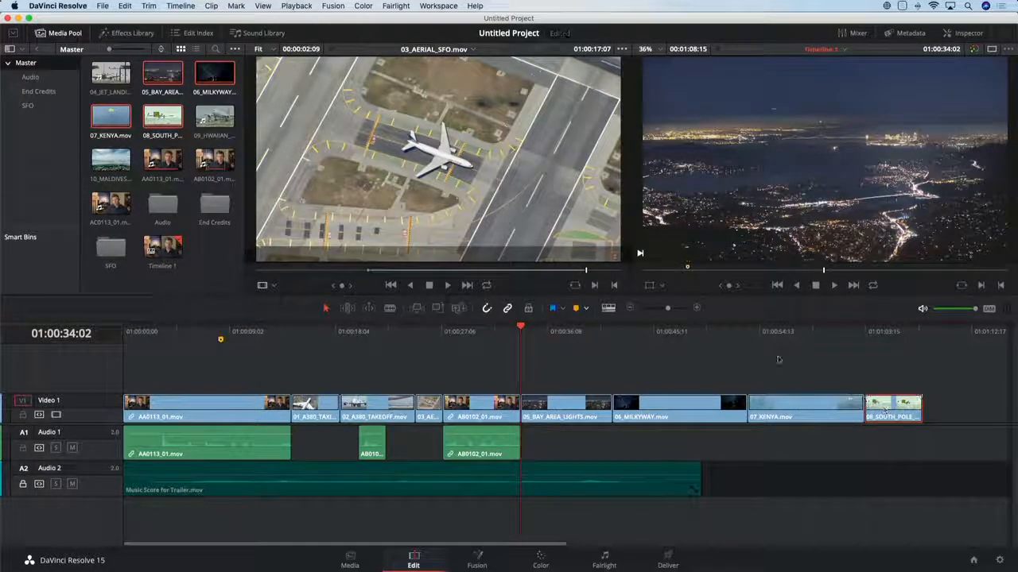
{"action": "left_click", "coordinate": [542, 334]}
{"action": "left_click_drag", "start_coordinate": [550, 379], "coordinate": [931, 421]}
{"action": "left_click_drag", "start_coordinate": [657, 416], "coordinate": [746, 416]}
{"action": "mouse_move", "coordinate": [984, 403]}
{"action": "left_mouse_down"}
{"action": "mouse_move", "coordinate": [557, 401]}
{"action": "mouse_move", "coordinate": [966, 410]}
{"action": "left_mouse_up"}
{"action": "left_click_drag", "start_coordinate": [660, 417], "coordinate": [571, 421]}
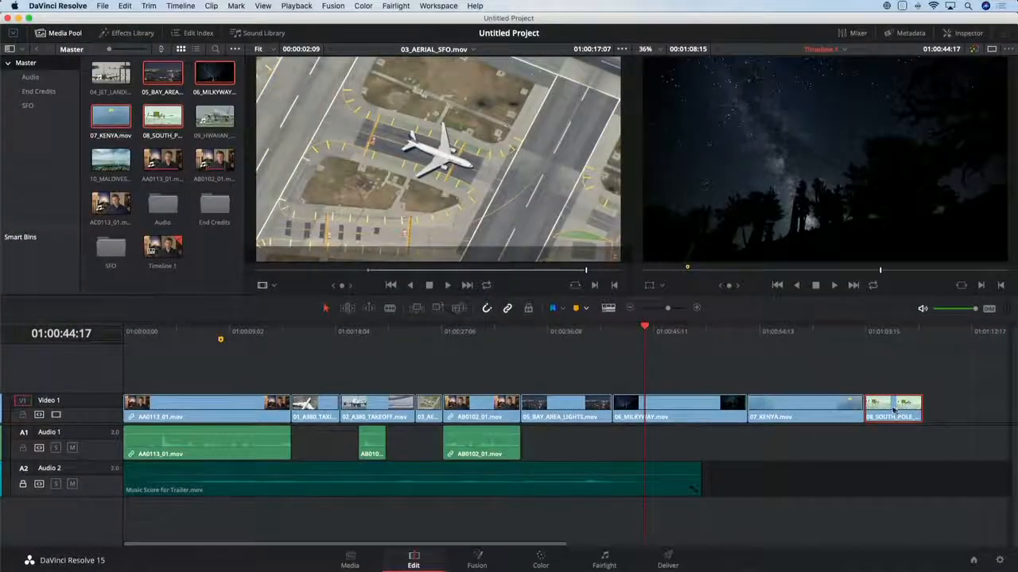
Reorder the last four clips on Video 1 as South Pole, Kenya, Milky Way and Bay Area Lights, and check the South Pole clip
{"action": "left_click_drag", "start_coordinate": [894, 411], "coordinate": [557, 412]}
{"action": "left_click", "coordinate": [869, 405]}
{"action": "left_click_drag", "start_coordinate": [869, 404], "coordinate": [779, 400]}
{"action": "left_click_drag", "start_coordinate": [533, 372], "coordinate": [873, 396]}
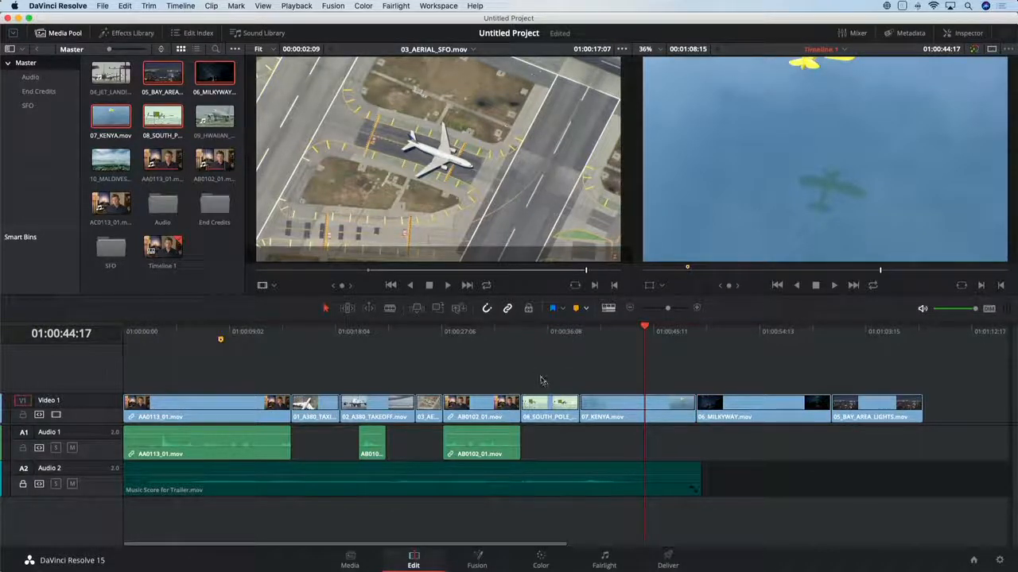
{"action": "left_click", "coordinate": [548, 340]}
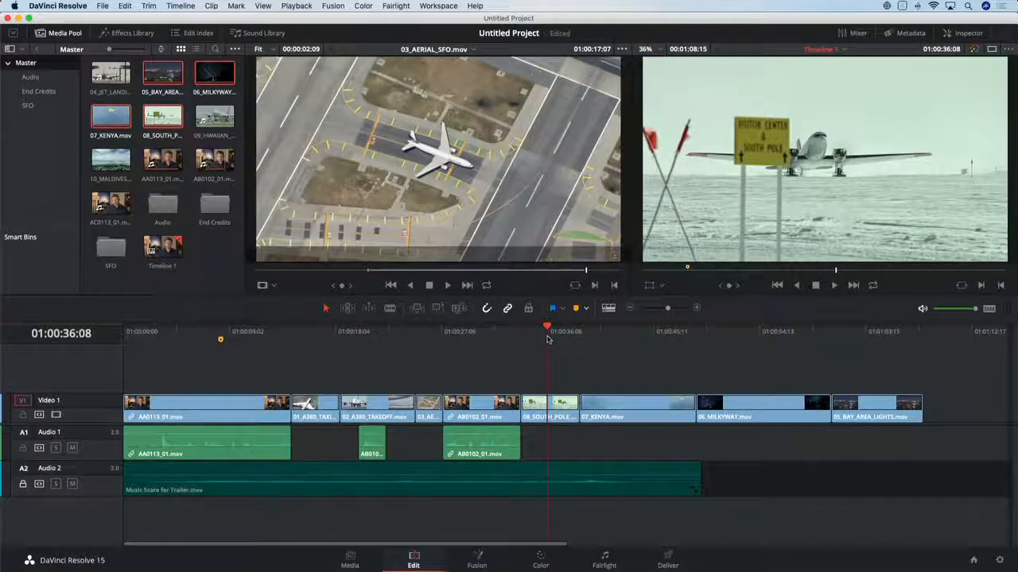
Mark the range of 03_AERIAL_SFO.mov on the timeline, delete the clip leaving its gap open, and clear the range marks
{"action": "left_click", "coordinate": [415, 334]}
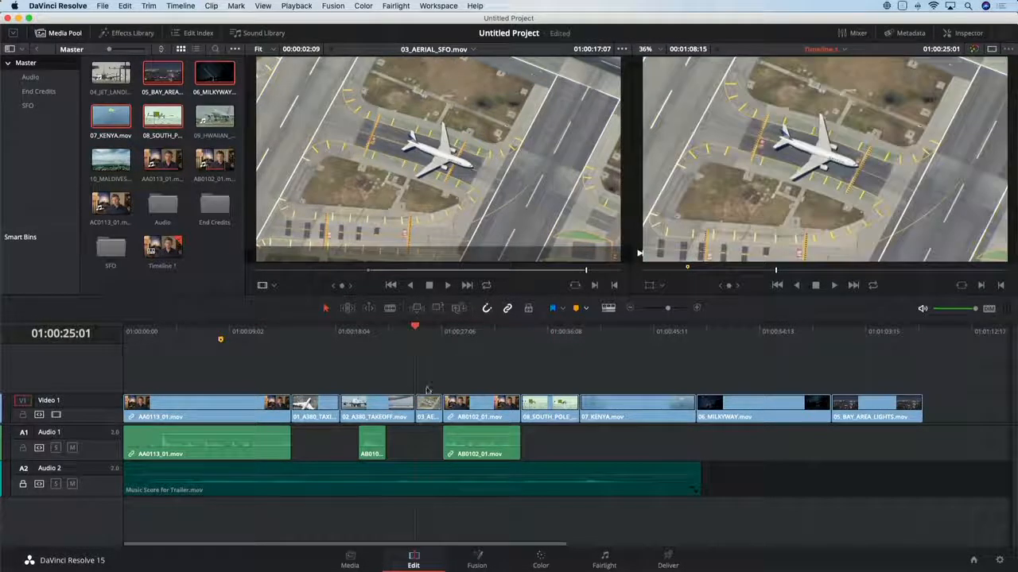
{"action": "left_click", "coordinate": [423, 414]}
{"action": "key", "text": "super+equal"}
{"action": "key", "text": "super+equal"}
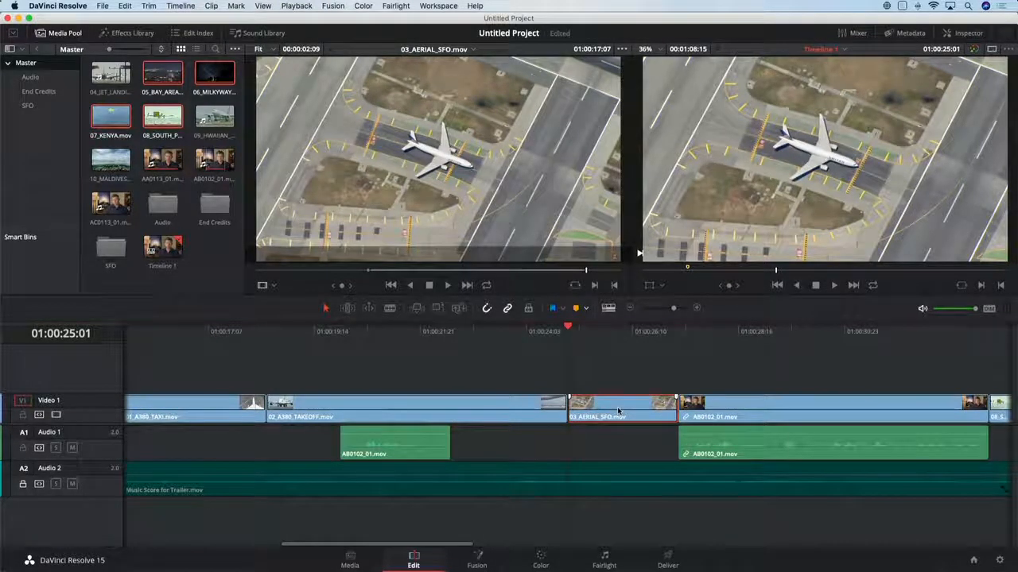
{"action": "left_click", "coordinate": [679, 329]}
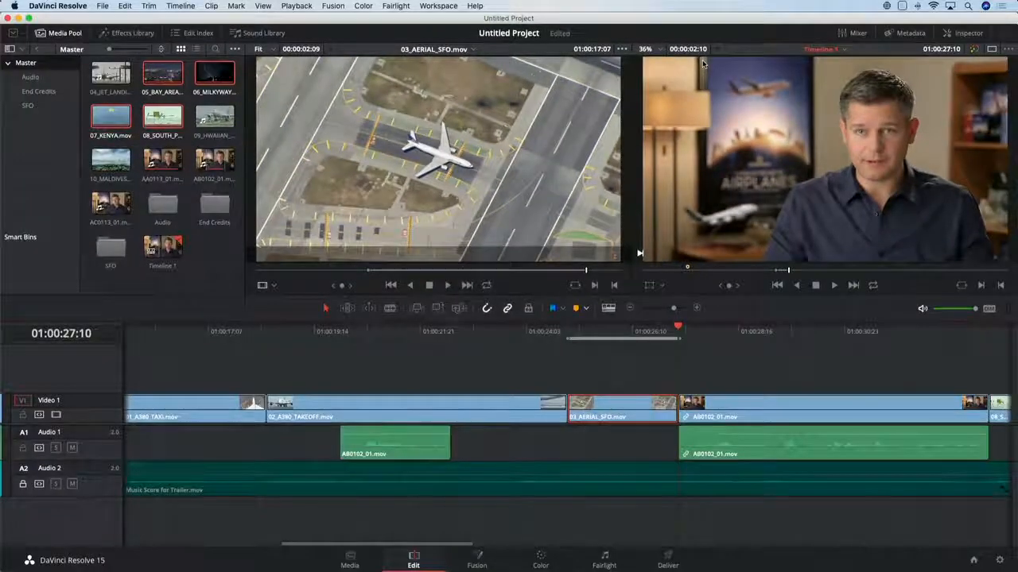
{"action": "key", "text": "BackSpace"}
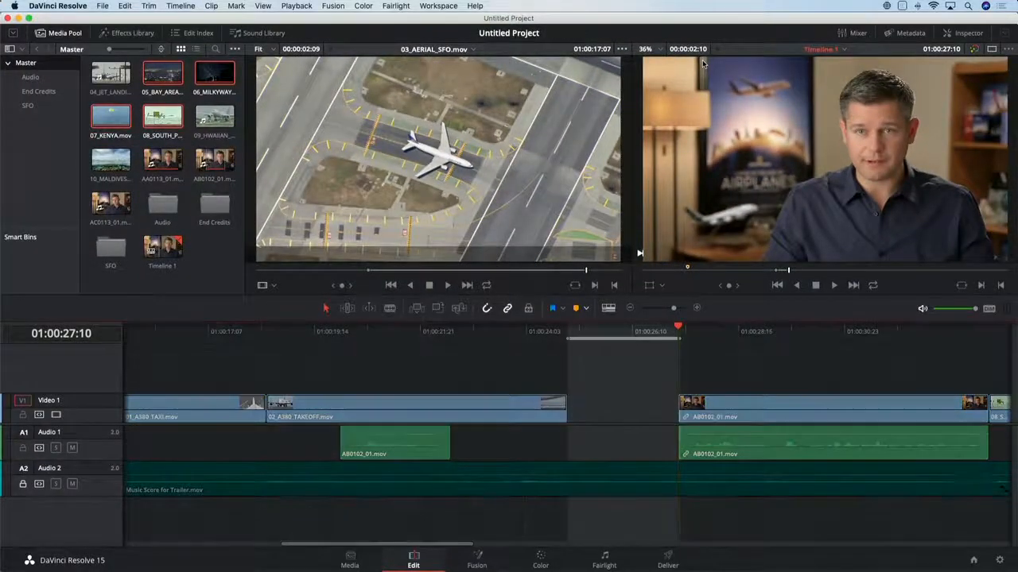
{"action": "key", "text": "alt+x"}
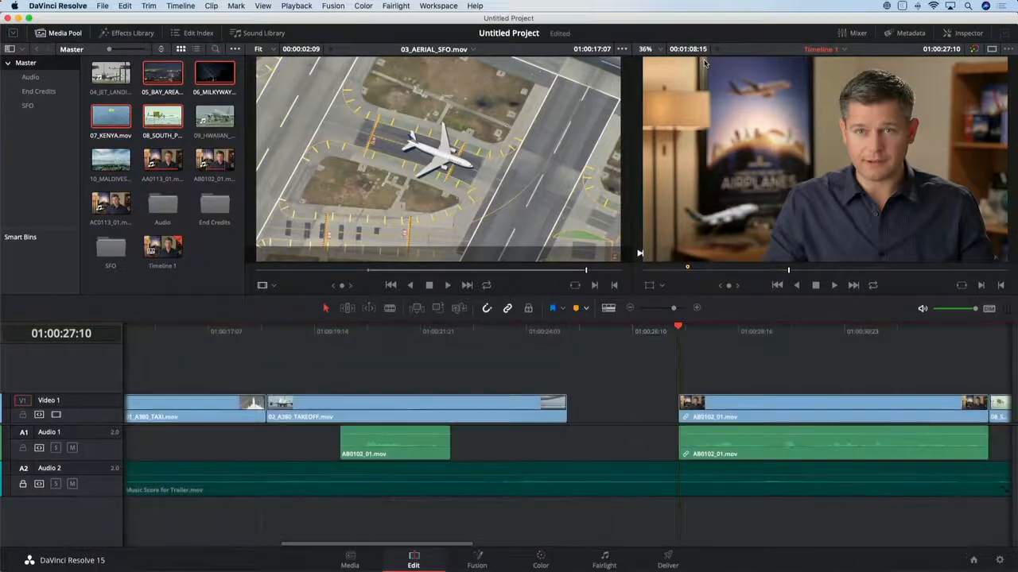
Load 10_MALDIVES.mov from the Master bin as the source clip and review its footage up to 01:00:38:03
{"action": "double_click", "coordinate": [110, 162]}
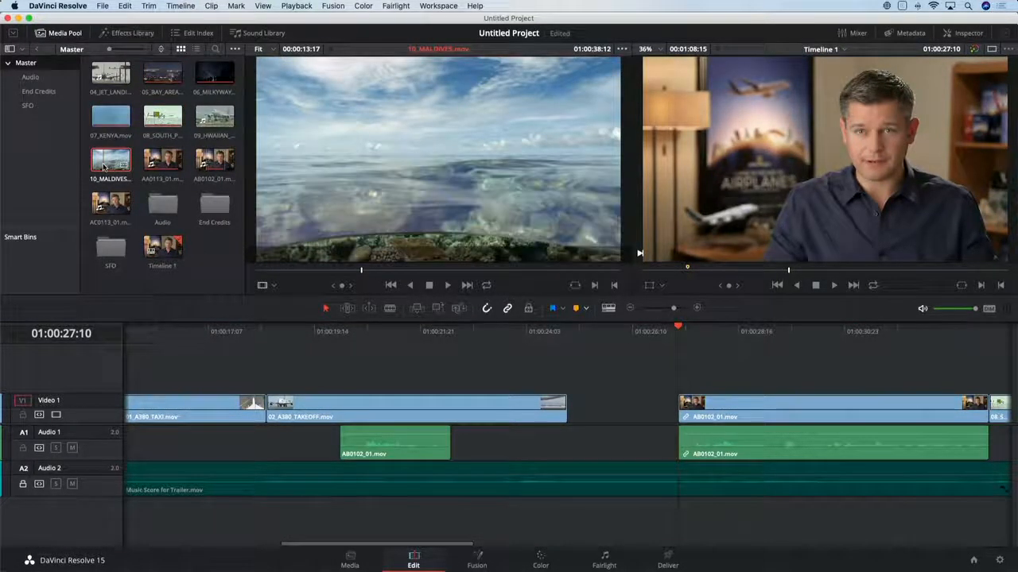
{"action": "left_click", "coordinate": [338, 271]}
{"action": "left_click_drag", "start_coordinate": [340, 271], "coordinate": [352, 271]}
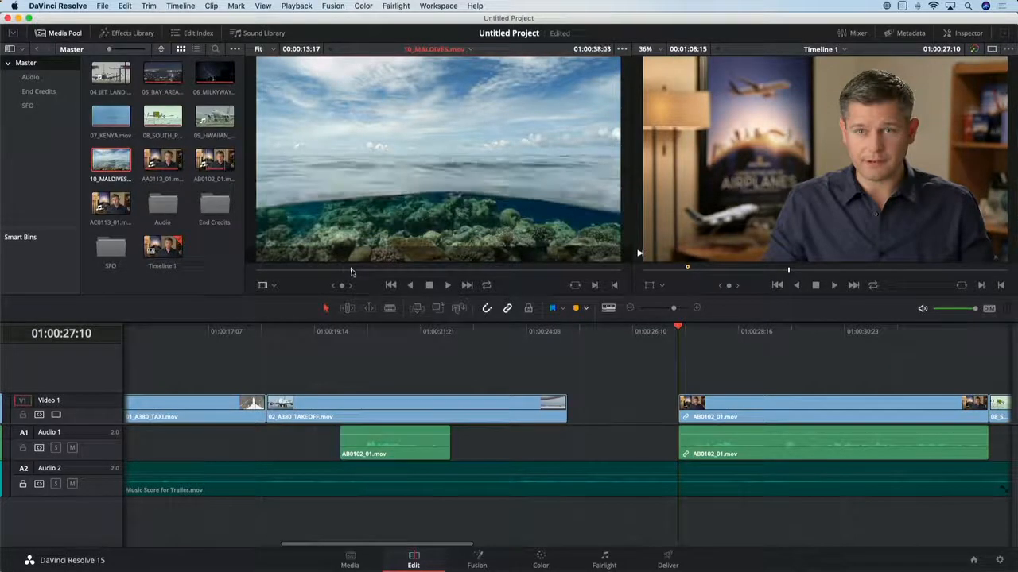
Restore the deleted 03_AERIAL_SFO.mov, clear the timeline range marks and place the playhead at the clip's start, 01:00:25:01
{"action": "key", "text": "super+z"}
{"action": "key", "text": "super+z"}
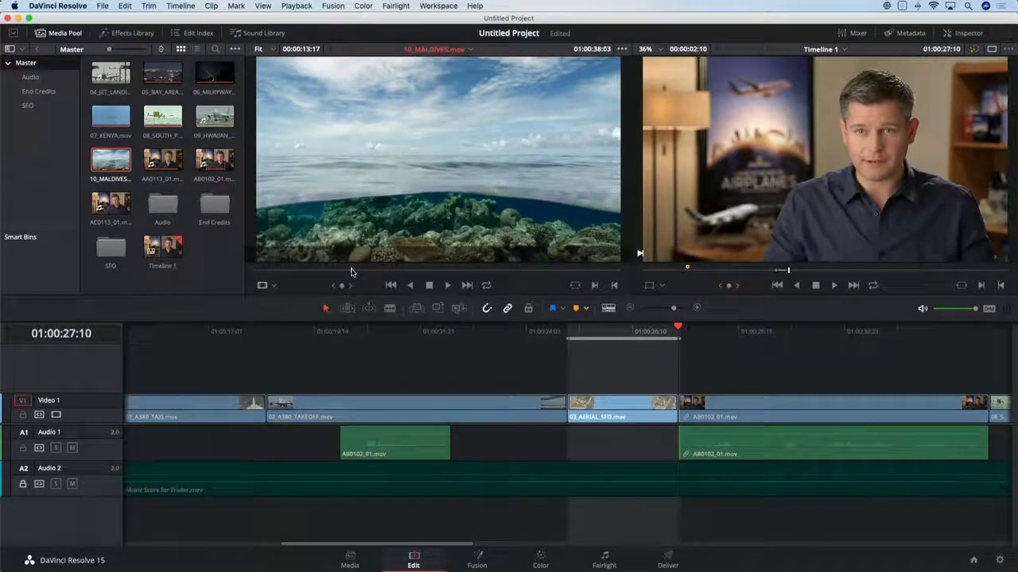
{"action": "left_click", "coordinate": [666, 361]}
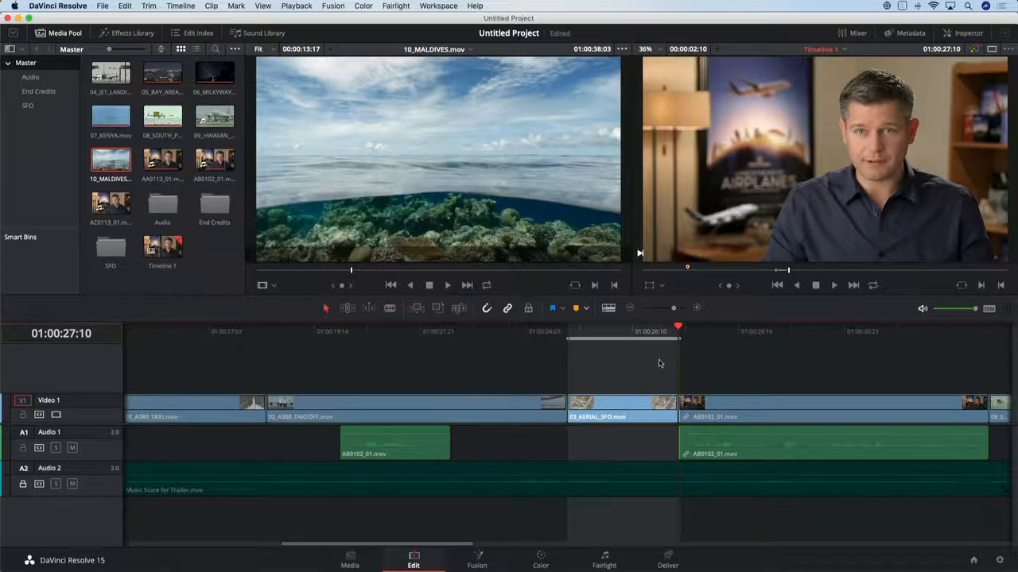
{"action": "key", "text": "alt+x"}
{"action": "left_click_drag", "start_coordinate": [598, 335], "coordinate": [568, 332]}
Mark a source range in 10_MALDIVES.mov with the in point at 01:00:39:05 and the out point at 01:00:41:00
{"action": "mouse_move", "coordinate": [355, 275]}
{"action": "left_mouse_down"}
{"action": "mouse_move", "coordinate": [412, 274]}
{"action": "mouse_move", "coordinate": [371, 276]}
{"action": "left_mouse_up"}
{"action": "type", "text": "i+115"}
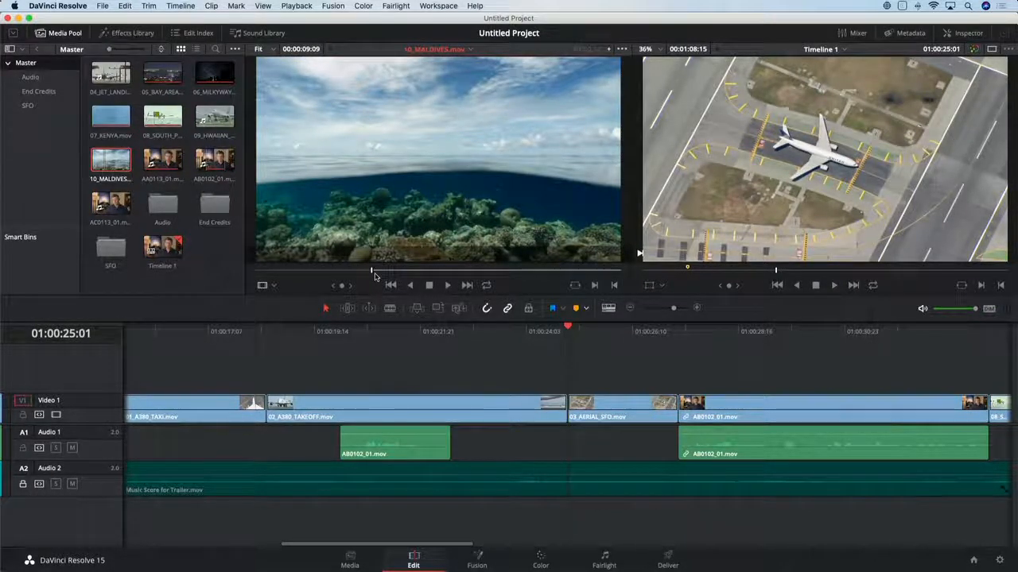
{"action": "key", "text": "Return"}
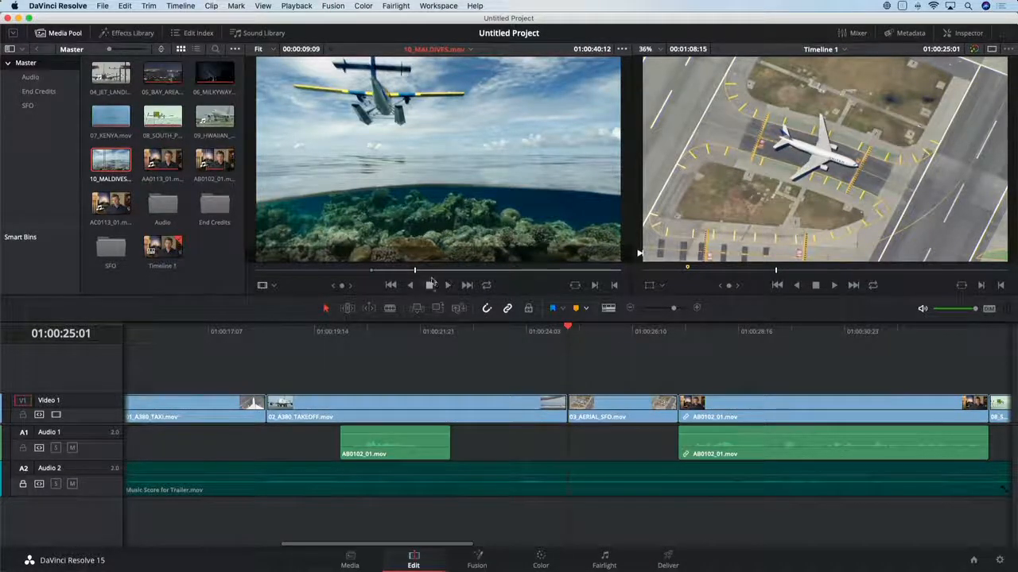
{"action": "left_click", "coordinate": [429, 271]}
{"action": "key", "text": "o"}
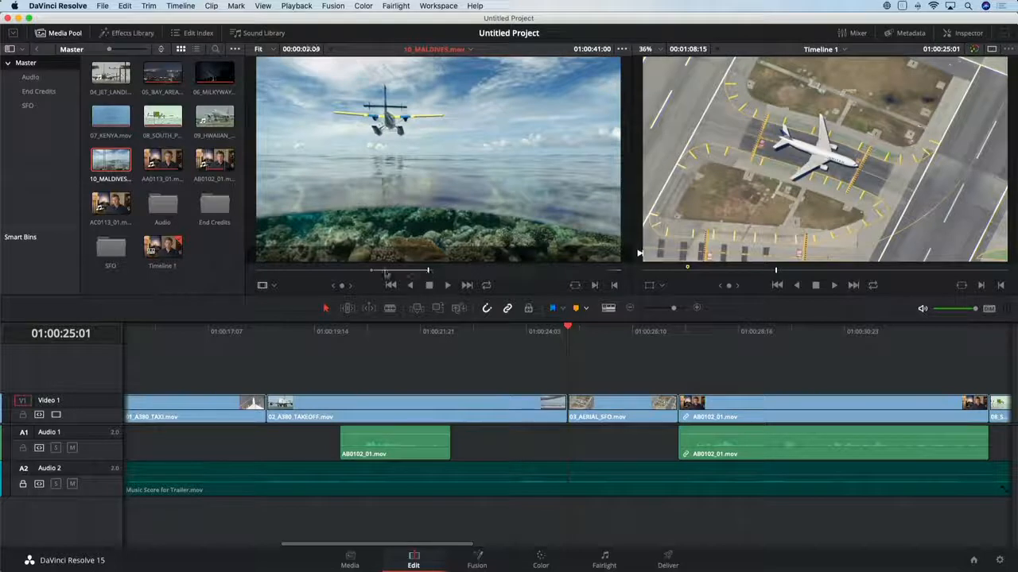
{"action": "left_click", "coordinate": [380, 271]}
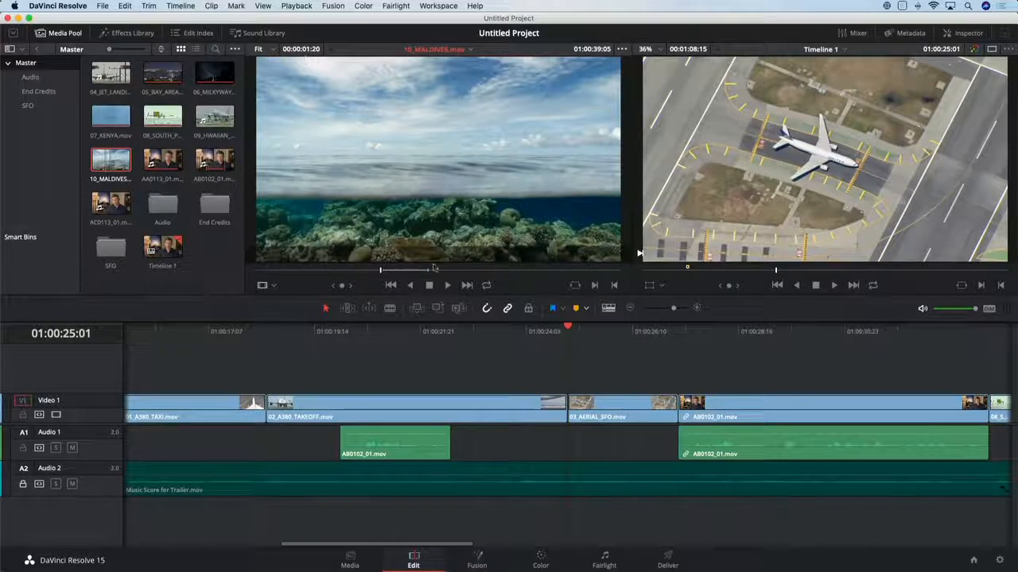
Overwrite the start of 03_AERIAL_SFO.mov with the marked Maldives shot, and remove the leftover aerial piece together with its gap
{"action": "left_click", "coordinate": [610, 414]}
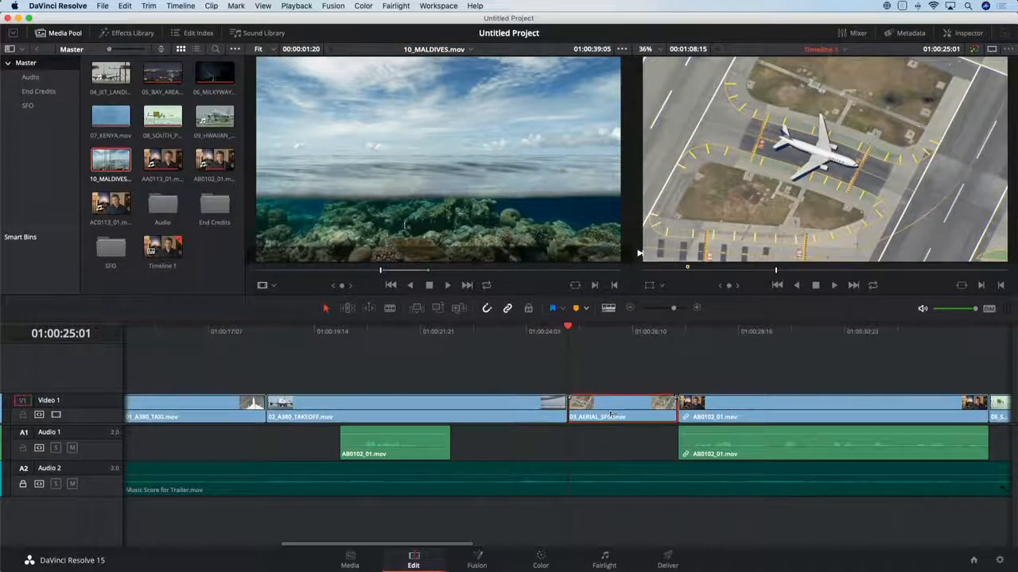
{"action": "left_click_drag", "start_coordinate": [345, 154], "coordinate": [962, 114]}
{"action": "left_click", "coordinate": [618, 406]}
{"action": "left_click", "coordinate": [667, 410]}
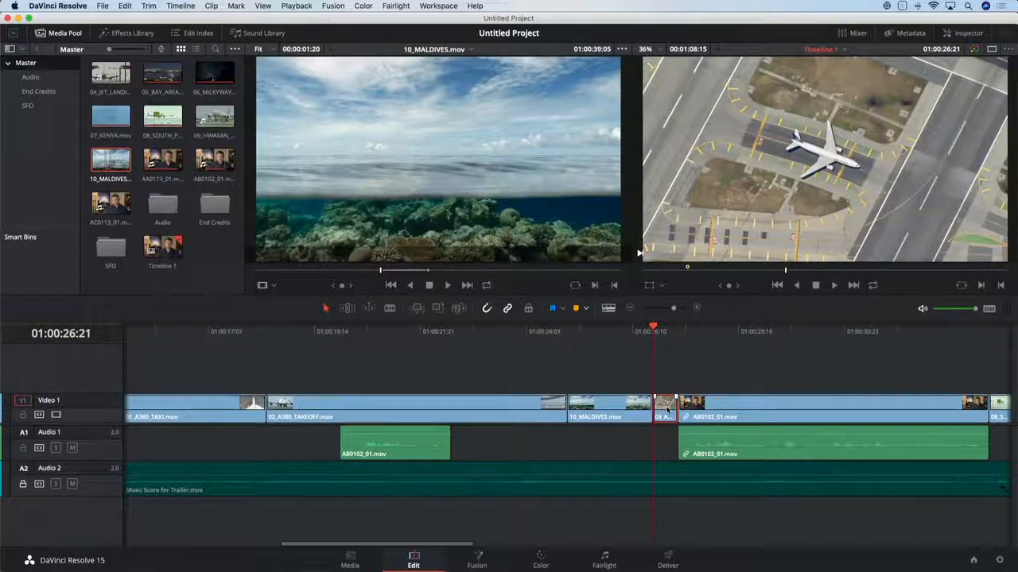
{"action": "key", "text": "BackSpace"}
{"action": "left_click", "coordinate": [667, 409]}
{"action": "key", "text": "BackSpace"}
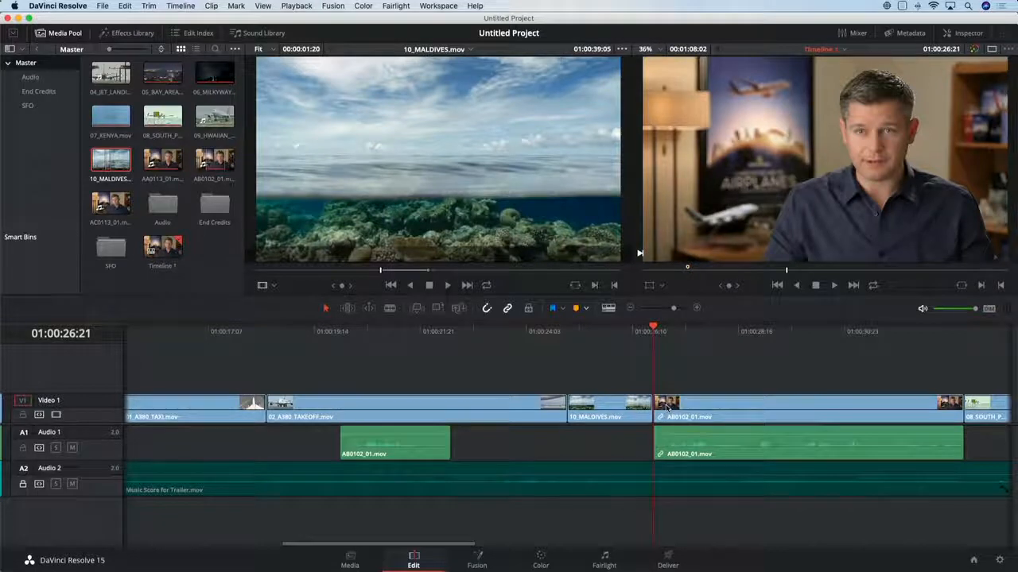
Undo the removal of the leftover aerial piece and its gap, and undo the Maldives overwrite
{"action": "key", "text": "super+z"}
{"action": "key", "text": "super+z"}
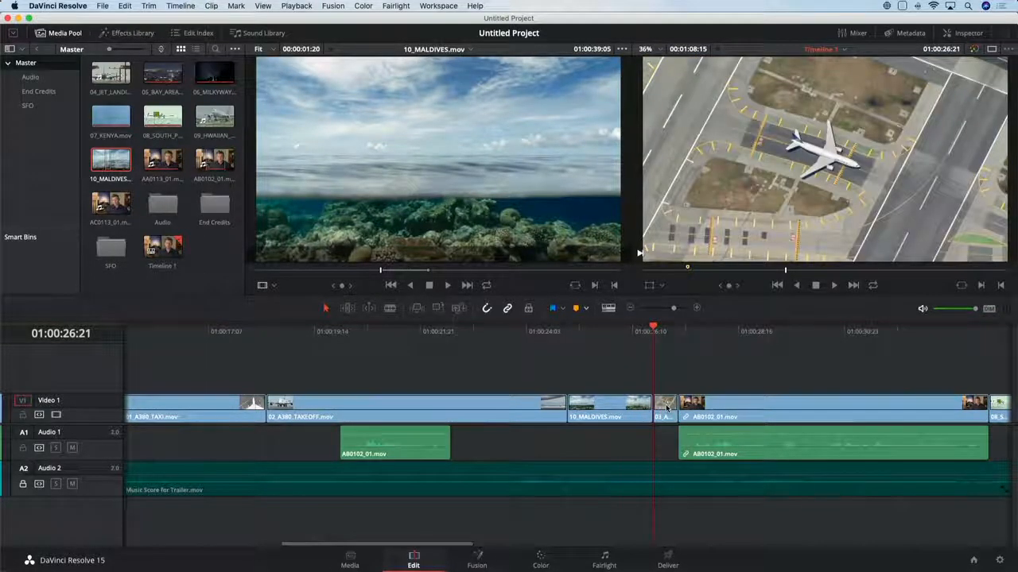
{"action": "key", "text": "super+z"}
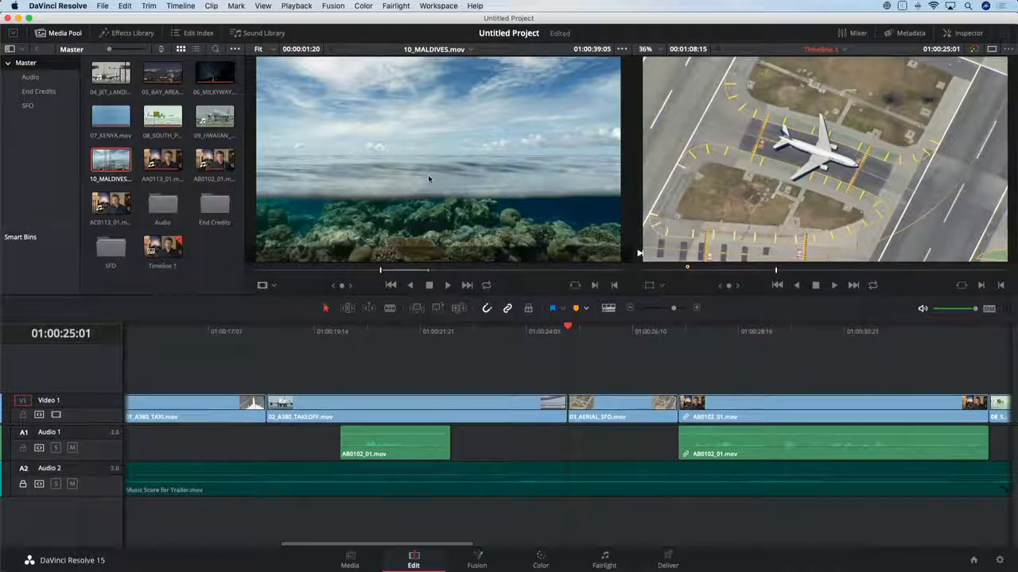
Replace 03_AERIAL_SFO.mov with the marked 10_MALDIVES.mov range at 01:00:25:01 using a Ripple Overwrite edit
{"action": "left_click_drag", "start_coordinate": [373, 174], "coordinate": [962, 227]}
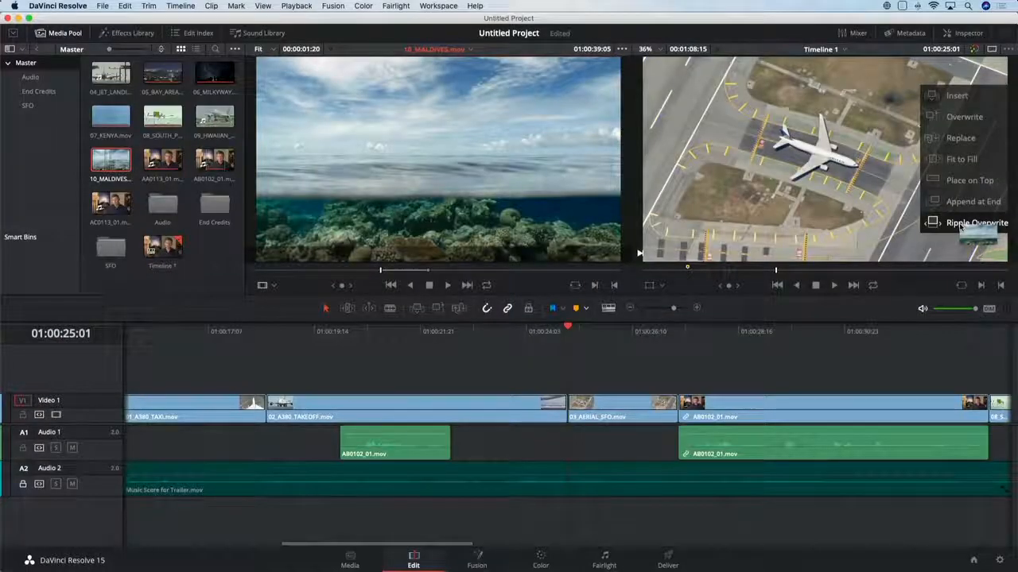
{"action": "left_click_drag", "start_coordinate": [962, 226], "coordinate": [960, 228]}
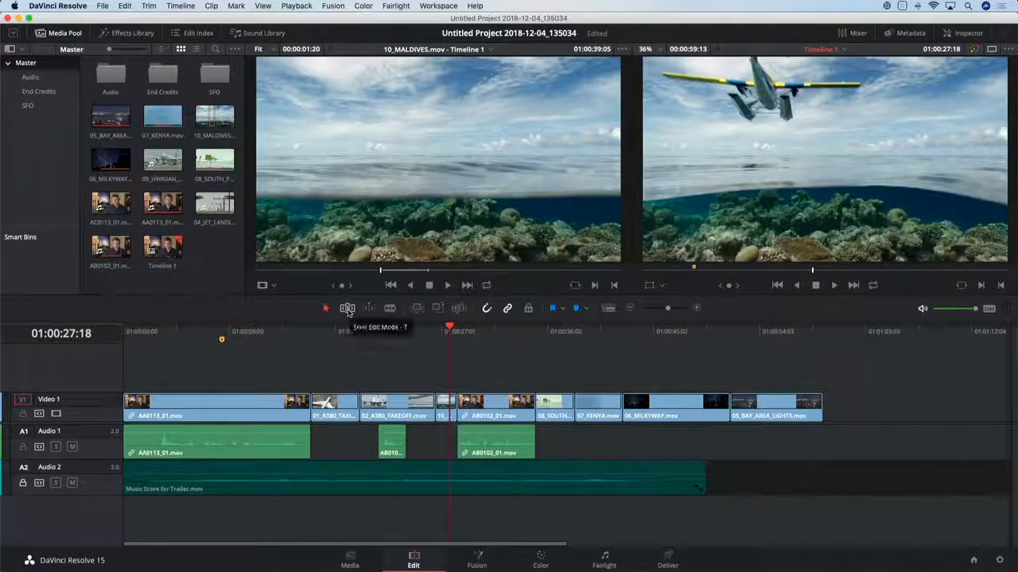
Shorten the South Pole and Kenya clips by ripple trimming in Trim Edit Mode, and adjust the cut between them
{"action": "left_click", "coordinate": [589, 331]}
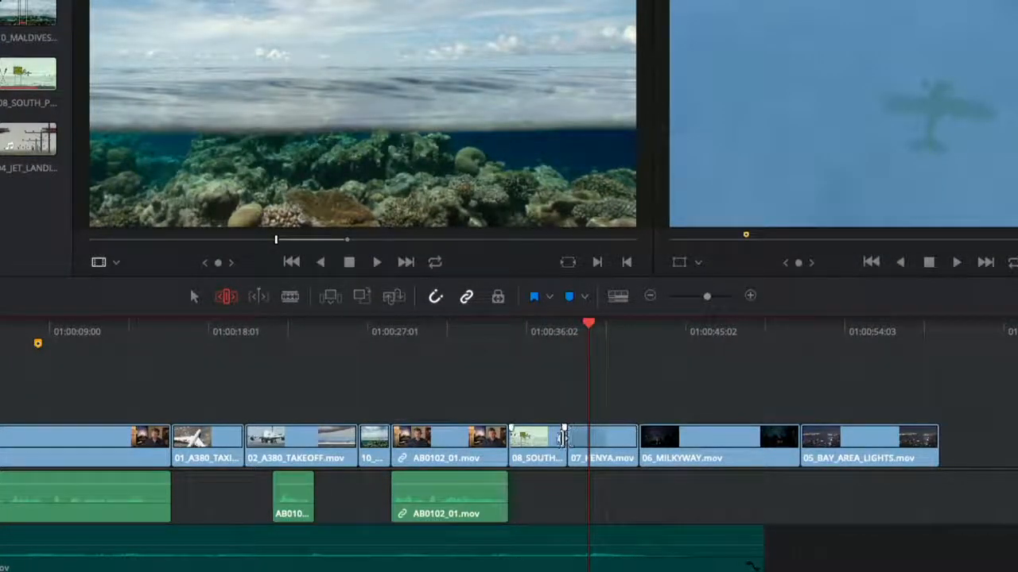
{"action": "left_click_drag", "start_coordinate": [562, 437], "coordinate": [553, 437]}
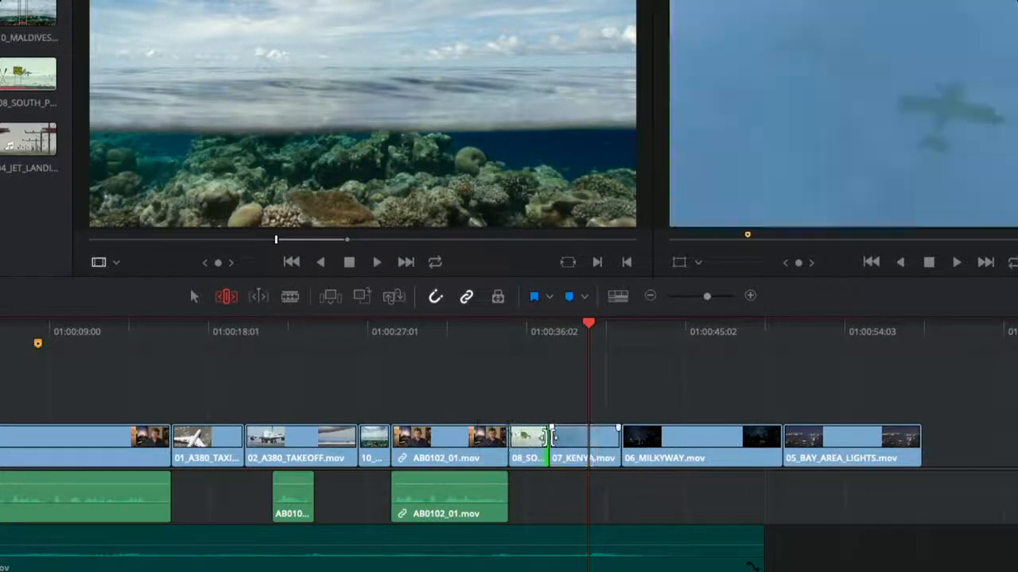
{"action": "left_click_drag", "start_coordinate": [619, 437], "coordinate": [554, 442]}
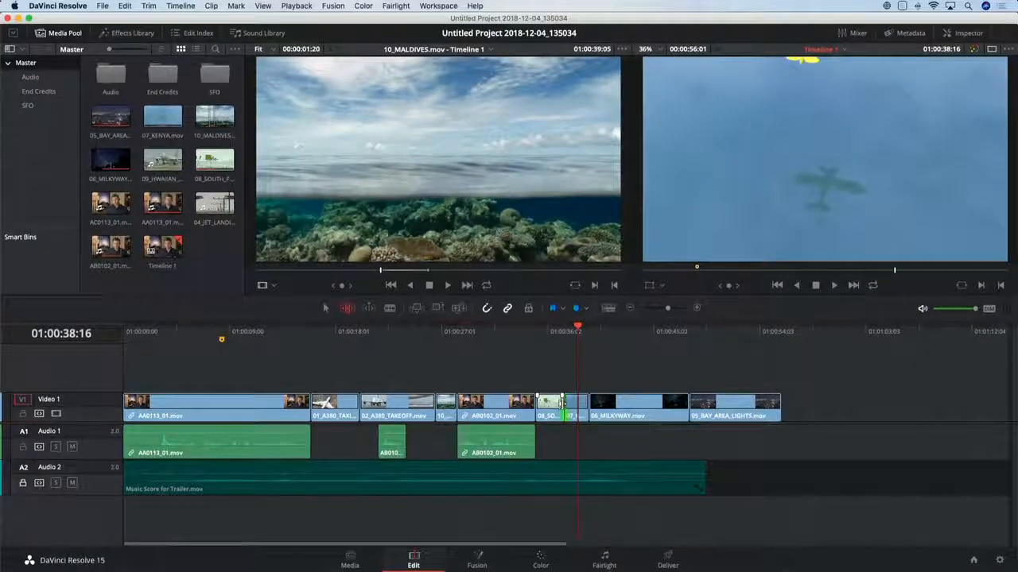
{"action": "left_click_drag", "start_coordinate": [563, 402], "coordinate": [576, 402]}
Slip the footage inside 07_KENYA.mov by about 8 frames and slide the clip slightly earlier between its neighbours
{"action": "left_click_drag", "start_coordinate": [581, 402], "coordinate": [580, 402]}
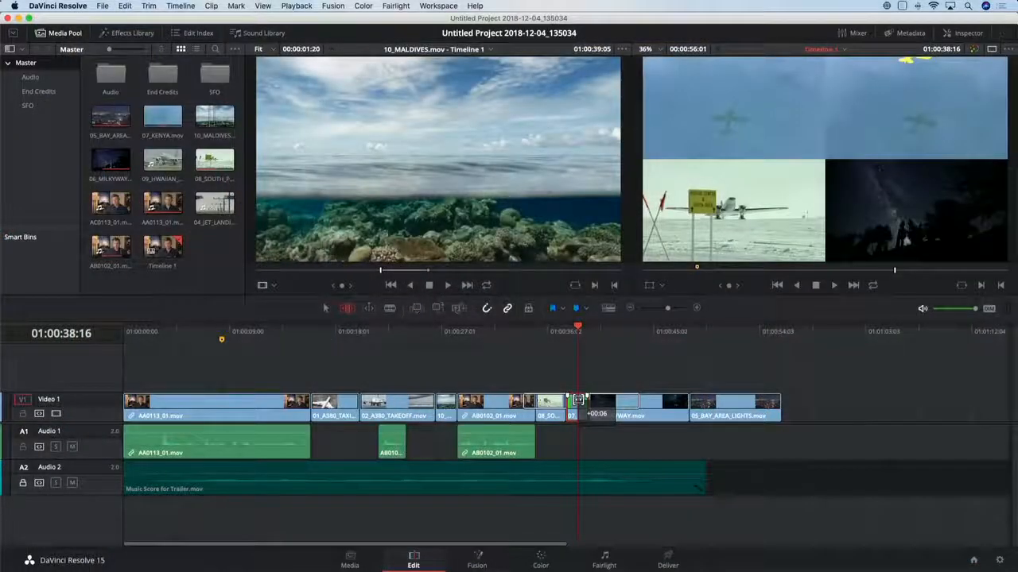
{"action": "mouse_move", "coordinate": [578, 400]}
{"action": "left_mouse_down"}
{"action": "mouse_move", "coordinate": [598, 403]}
{"action": "mouse_move", "coordinate": [562, 407]}
{"action": "mouse_move", "coordinate": [621, 409]}
{"action": "mouse_move", "coordinate": [555, 404]}
{"action": "mouse_move", "coordinate": [581, 404]}
{"action": "left_mouse_up"}
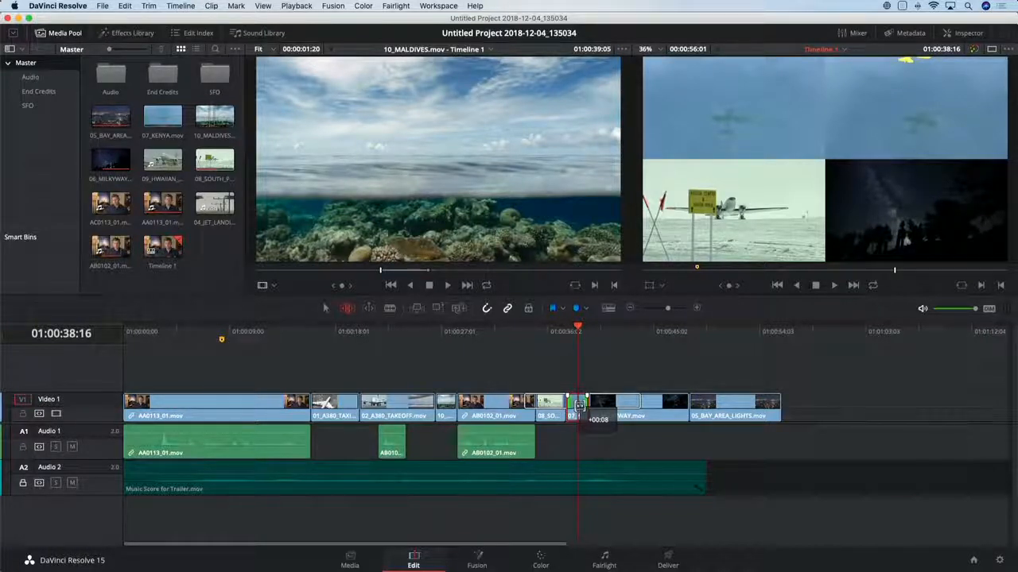
{"action": "left_click_drag", "start_coordinate": [578, 405], "coordinate": [580, 405]}
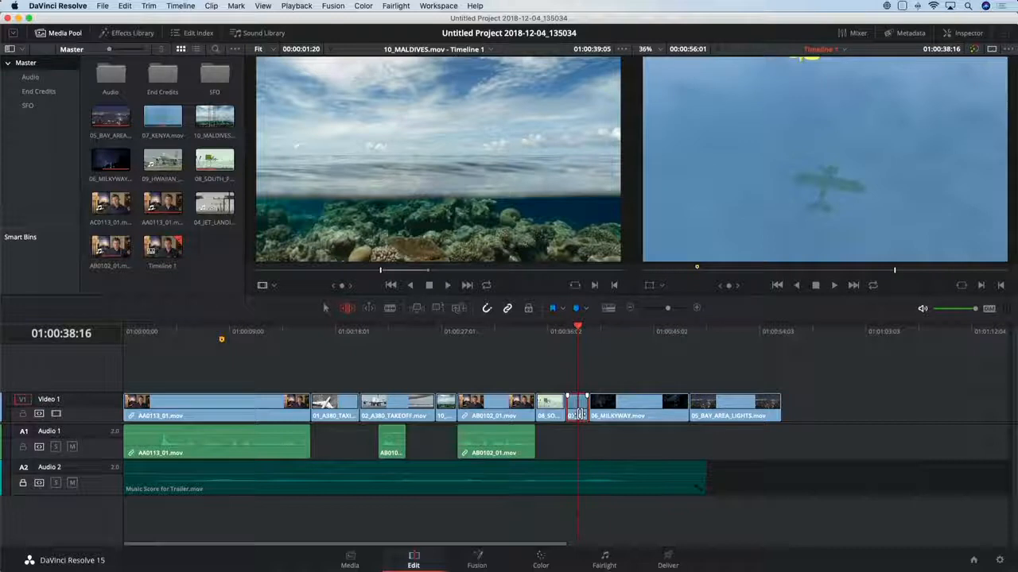
{"action": "left_click_drag", "start_coordinate": [579, 413], "coordinate": [574, 414]}
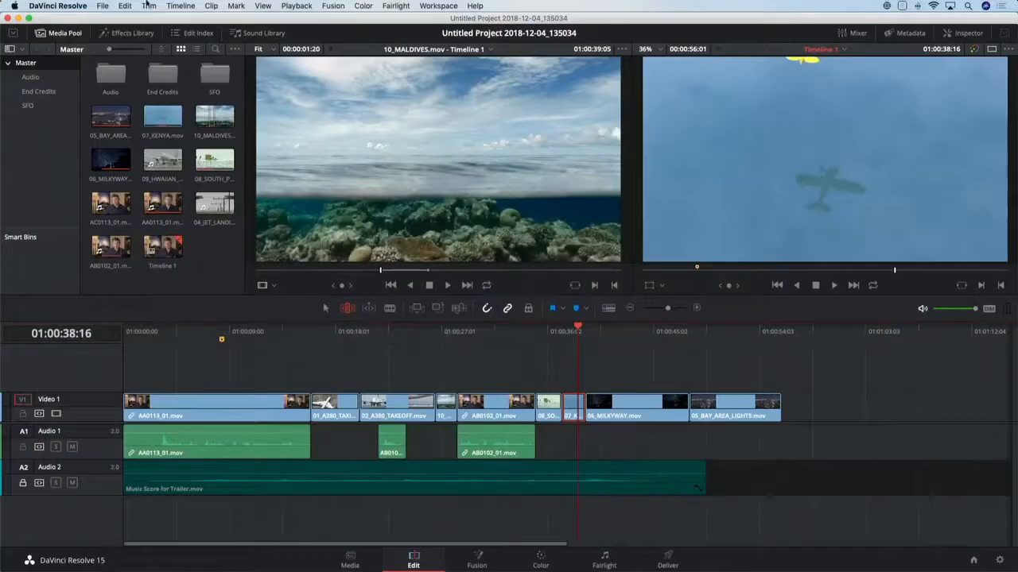
{"action": "left_click", "coordinate": [127, 6]}
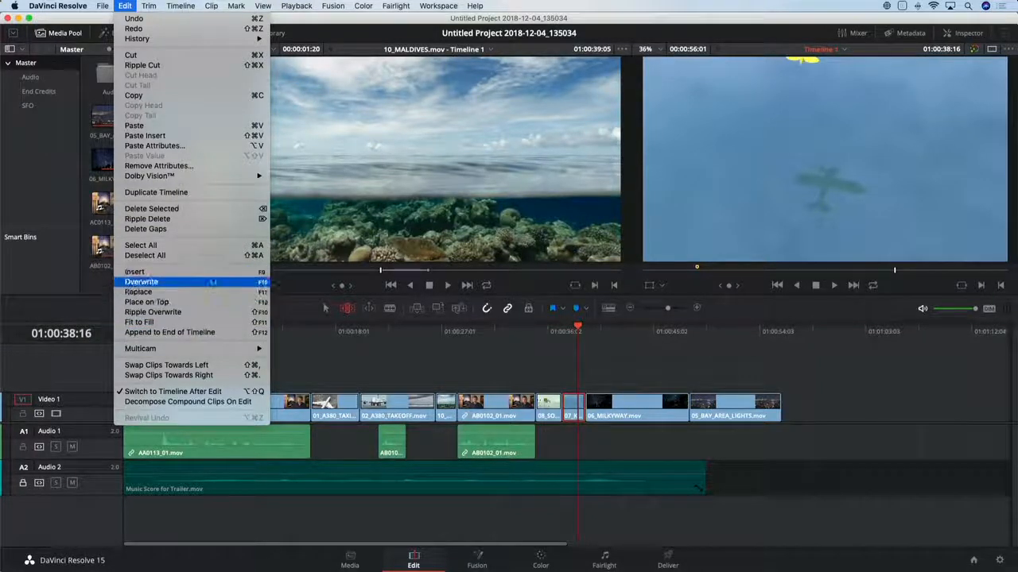
{"action": "left_click", "coordinate": [225, 335]}
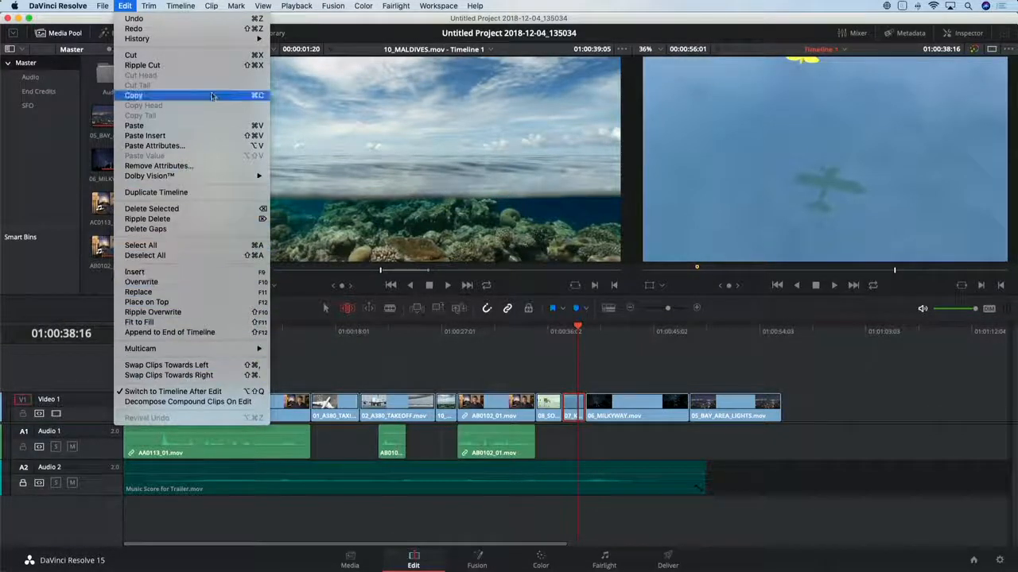
{"action": "mouse_move", "coordinate": [148, 5]}
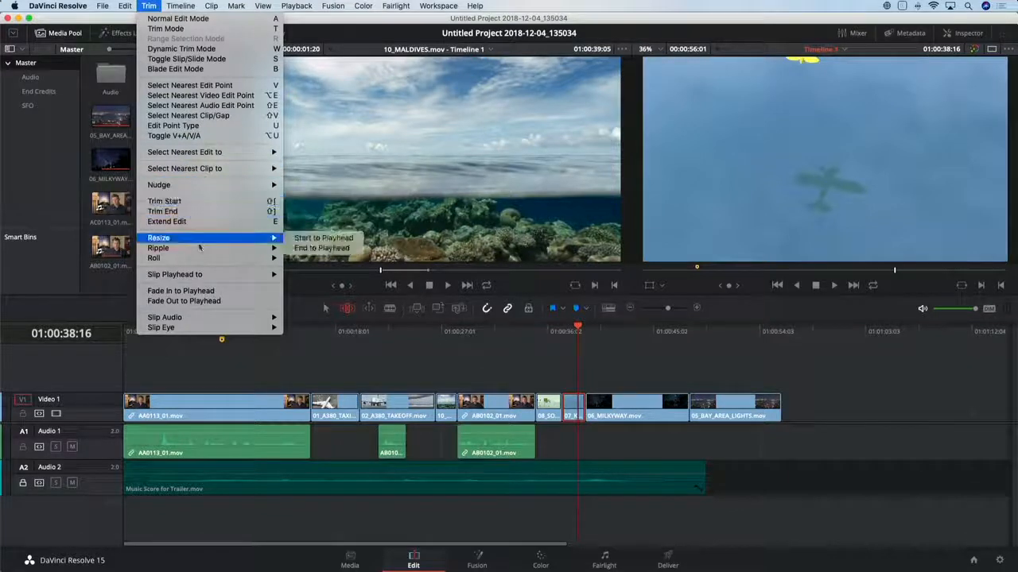
{"action": "left_click", "coordinate": [310, 356]}
Select AA0113_01.mov on Video 1 and play the timeline from the beginning, 01:00:00:00
{"action": "left_click", "coordinate": [130, 334]}
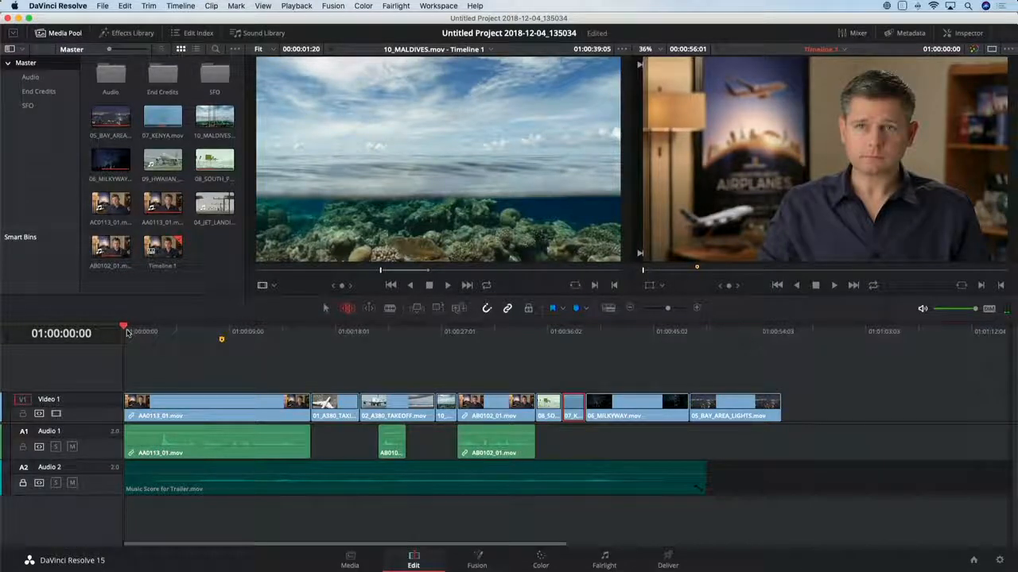
{"action": "key", "text": "a"}
{"action": "left_click", "coordinate": [183, 408]}
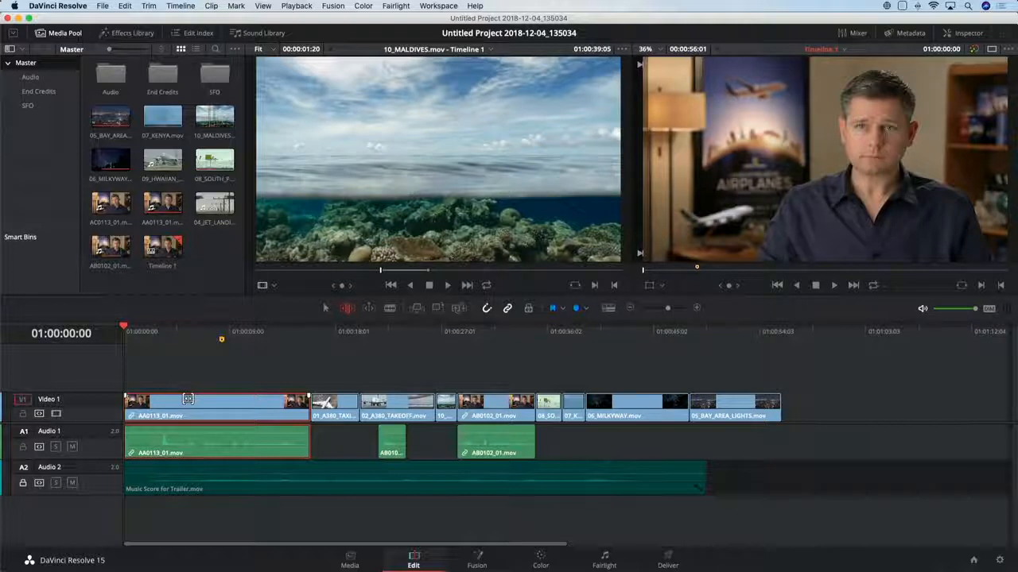
{"action": "key", "text": "space"}
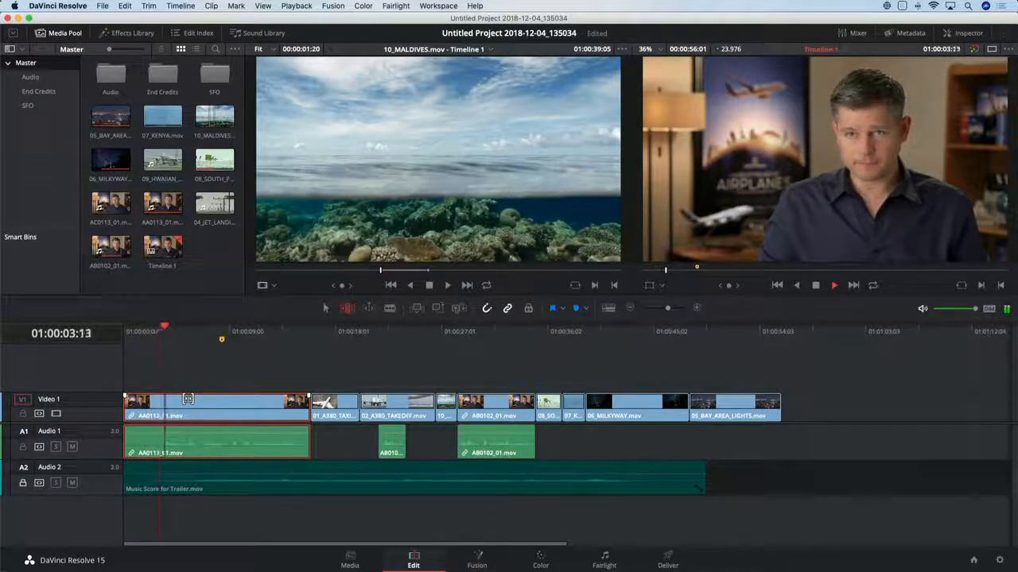
Stop playback and trim the start of AA0113_01.mov to the playhead at 01:00:03:01
{"action": "key", "text": "space"}
{"action": "left_click", "coordinate": [160, 333]}
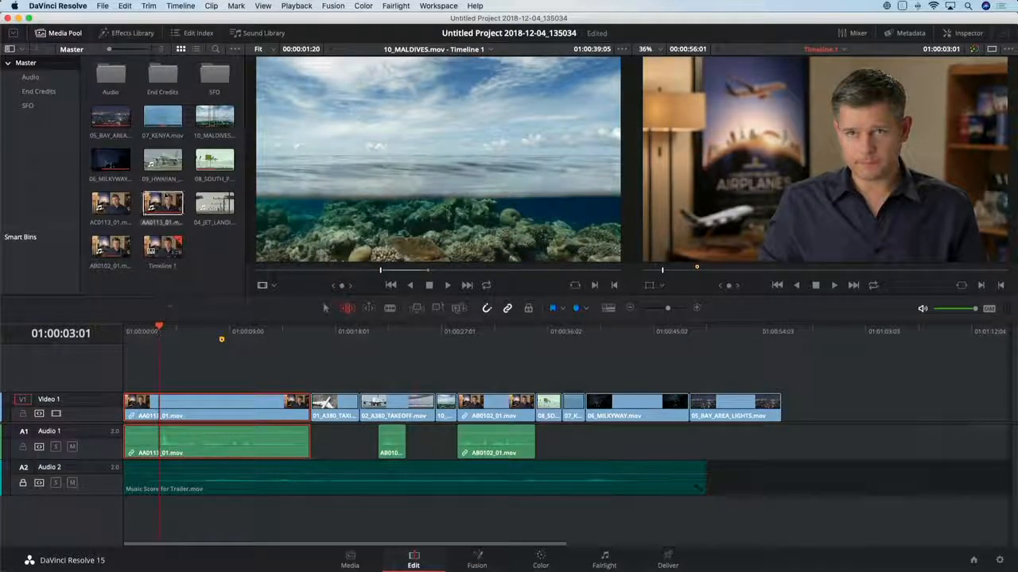
{"action": "left_click", "coordinate": [149, 6]}
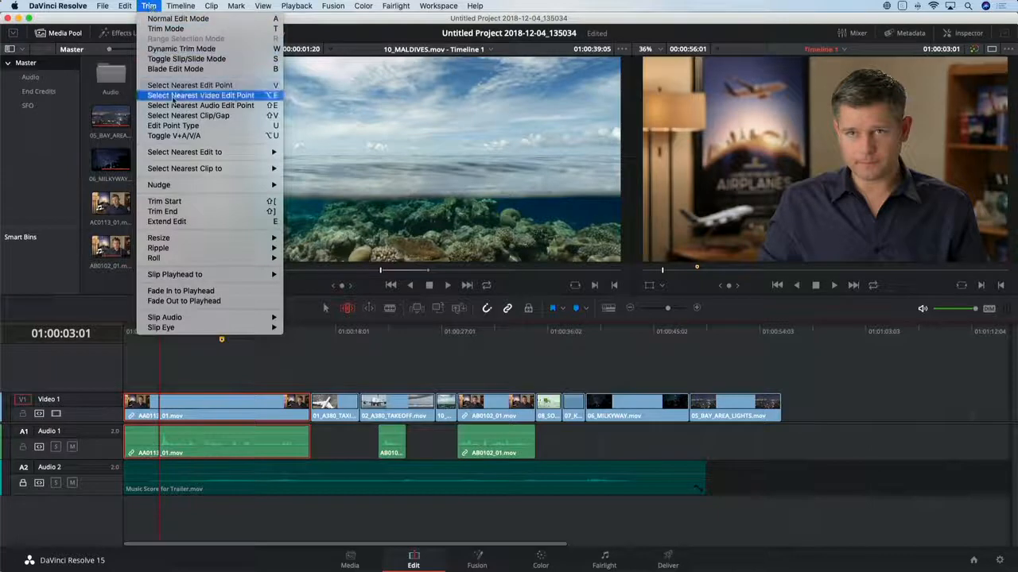
{"action": "left_click", "coordinate": [207, 204]}
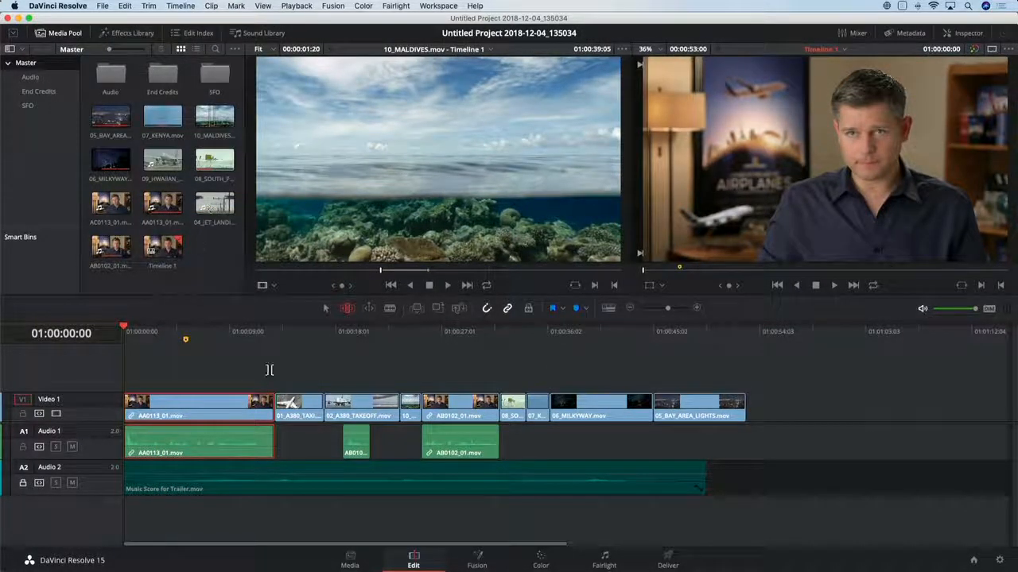
Park the playhead at 01:00:07:06, turn on loop playback, and look over the Play Around/To commands
{"action": "left_click", "coordinate": [208, 338]}
{"action": "key", "text": "super+b"}
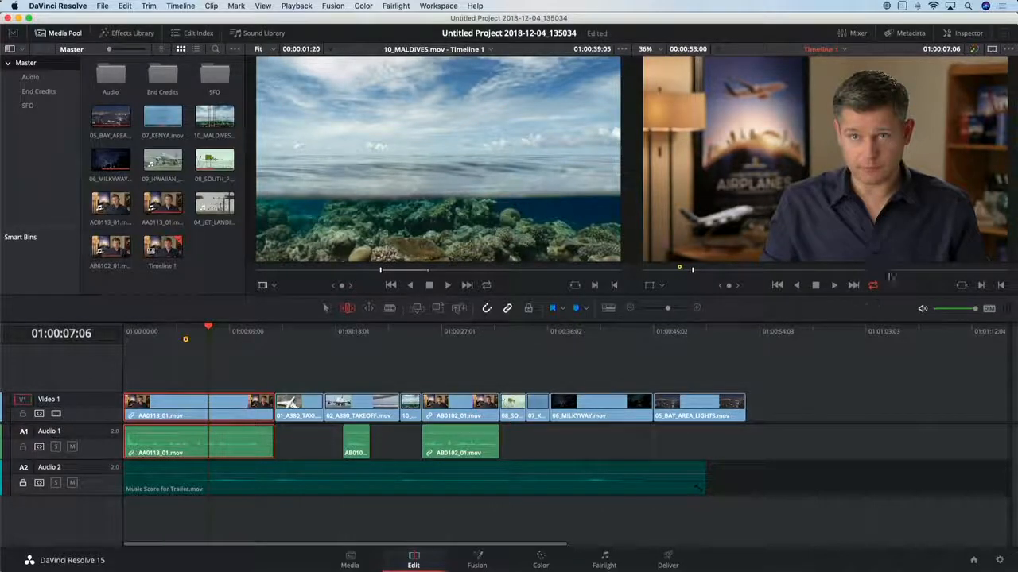
{"action": "left_click", "coordinate": [296, 6]}
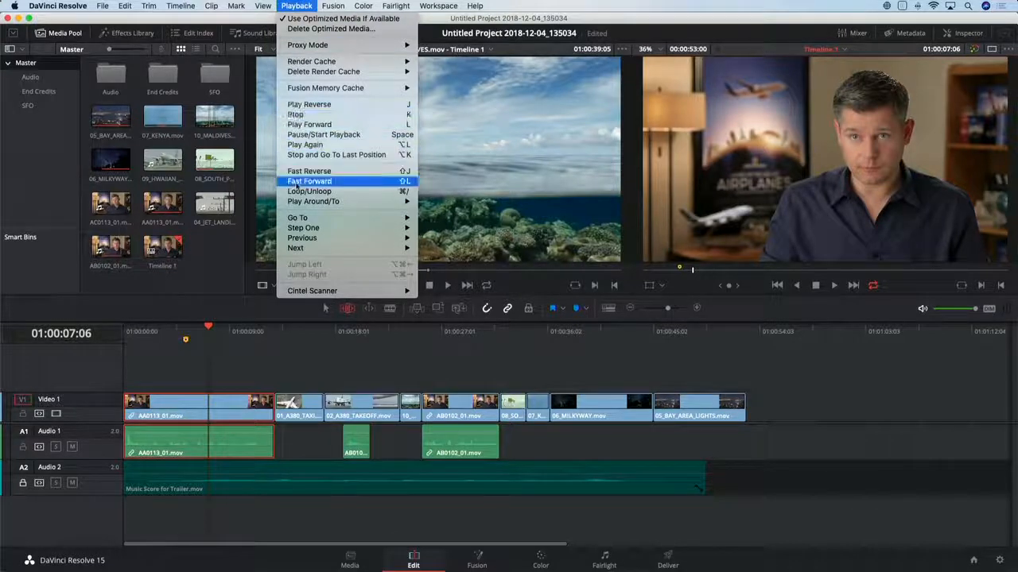
{"action": "mouse_move", "coordinate": [300, 203]}
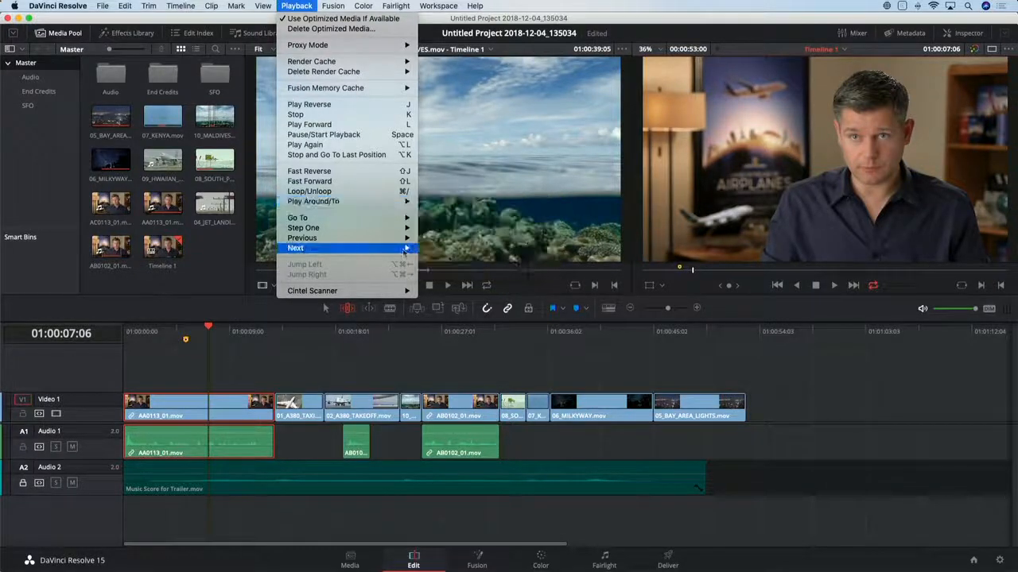
{"action": "mouse_move", "coordinate": [363, 208]}
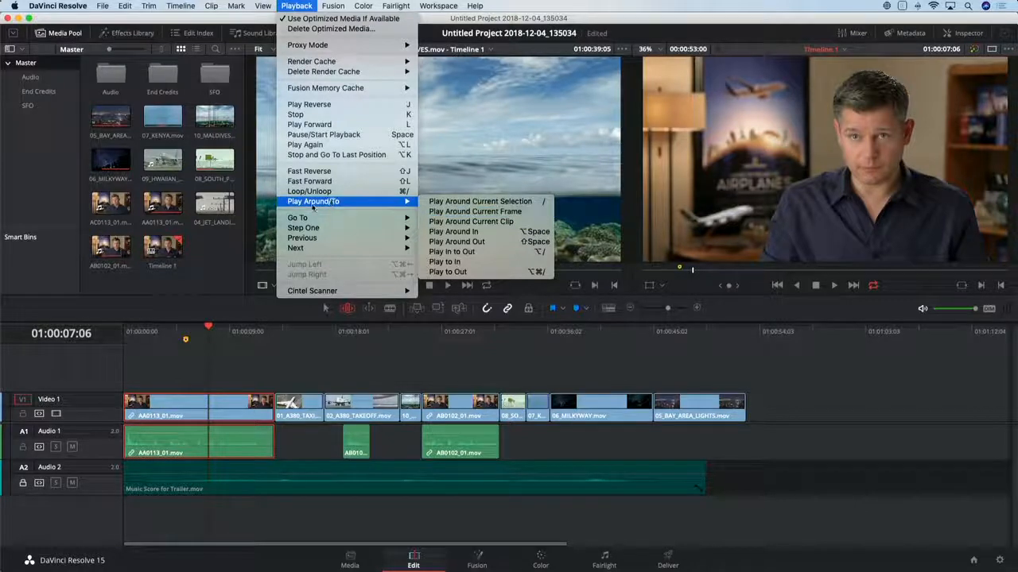
{"action": "left_click", "coordinate": [803, 353]}
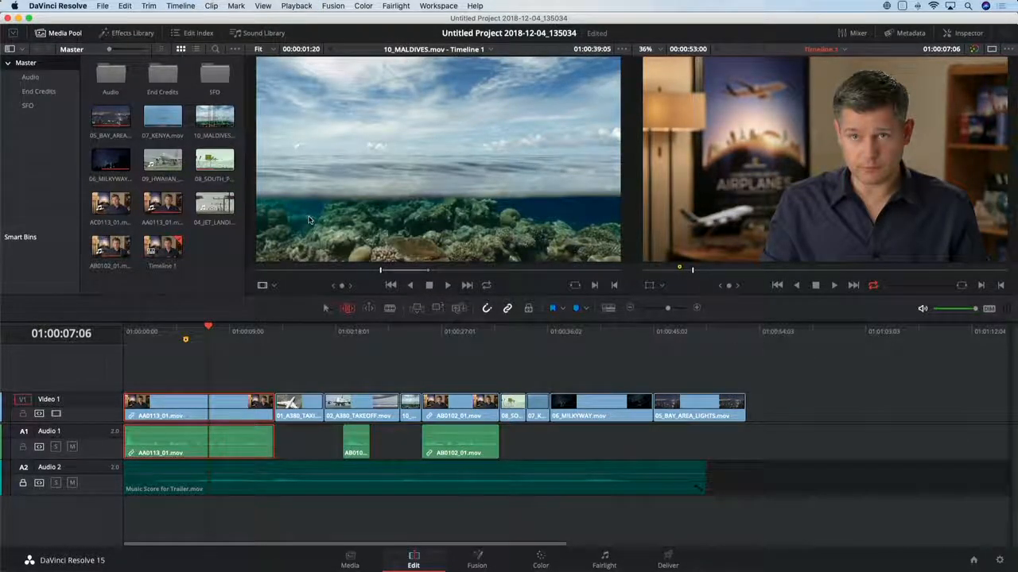
Bring up Keyboard Customization and look up which commands are assigned to the Shift+Z combination
{"action": "left_click", "coordinate": [58, 6]}
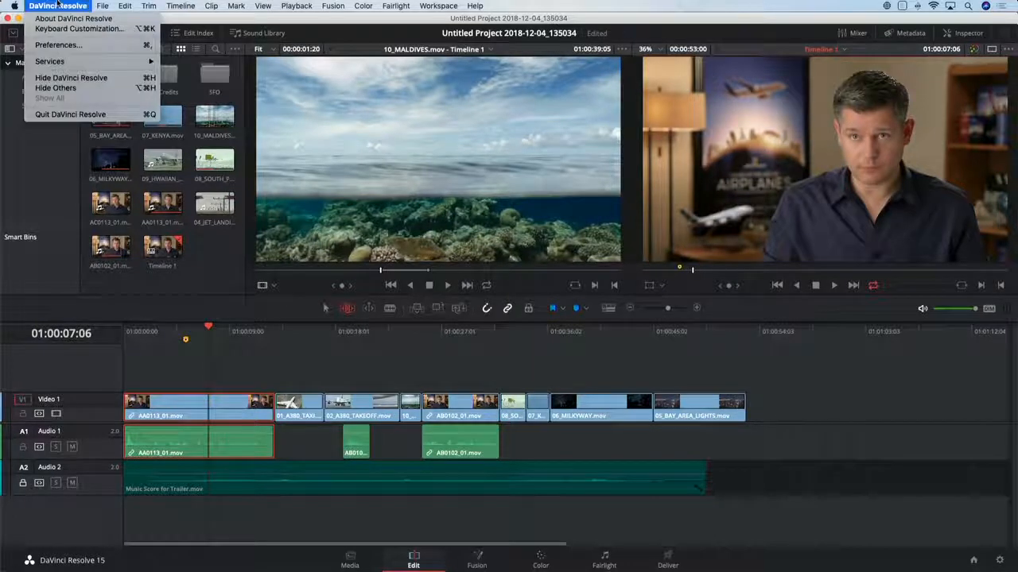
{"action": "left_click", "coordinate": [106, 29]}
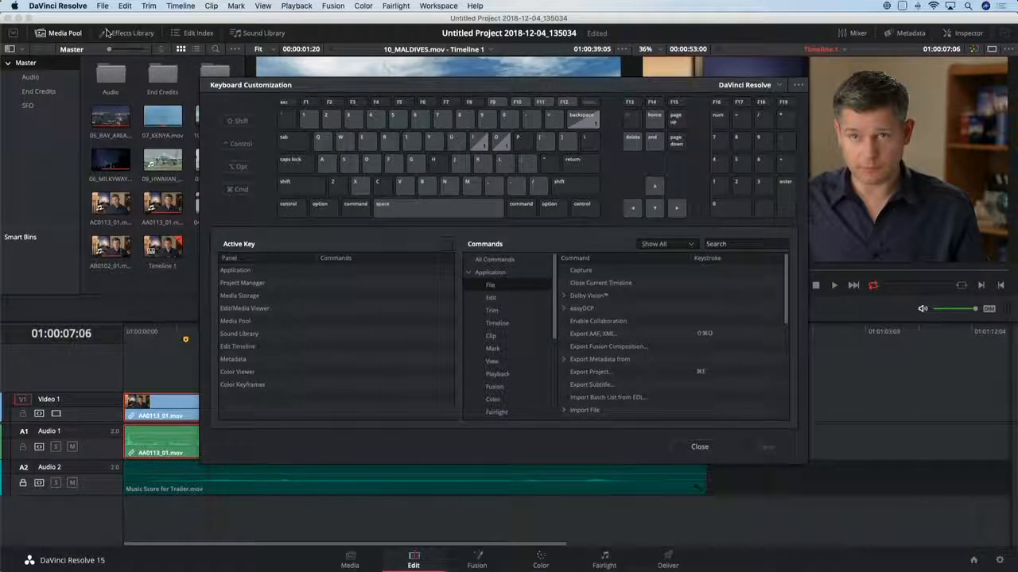
{"action": "left_click", "coordinate": [337, 188], "text": "shift"}
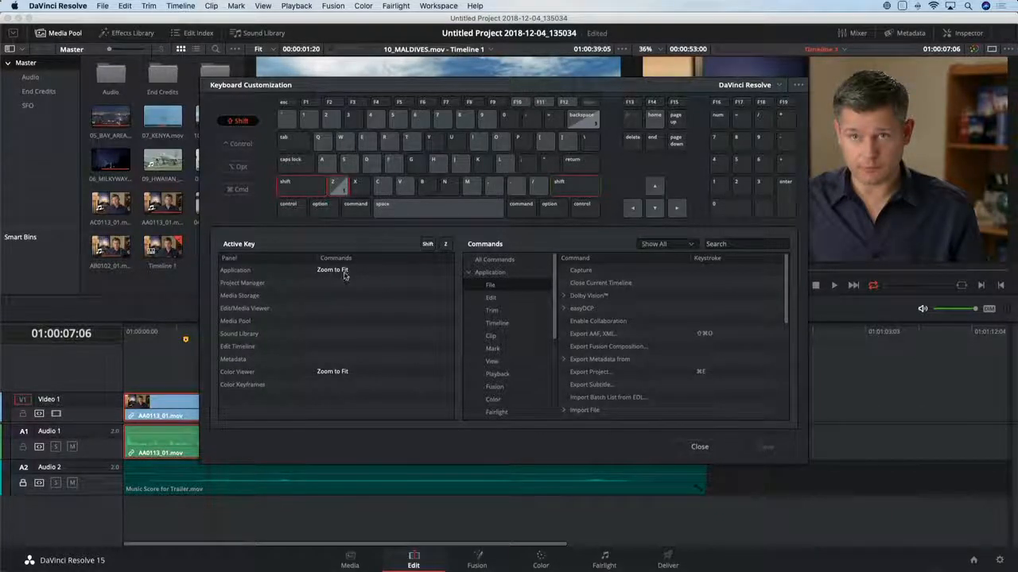
{"action": "left_click", "coordinate": [290, 191]}
{"action": "left_click", "coordinate": [334, 191]}
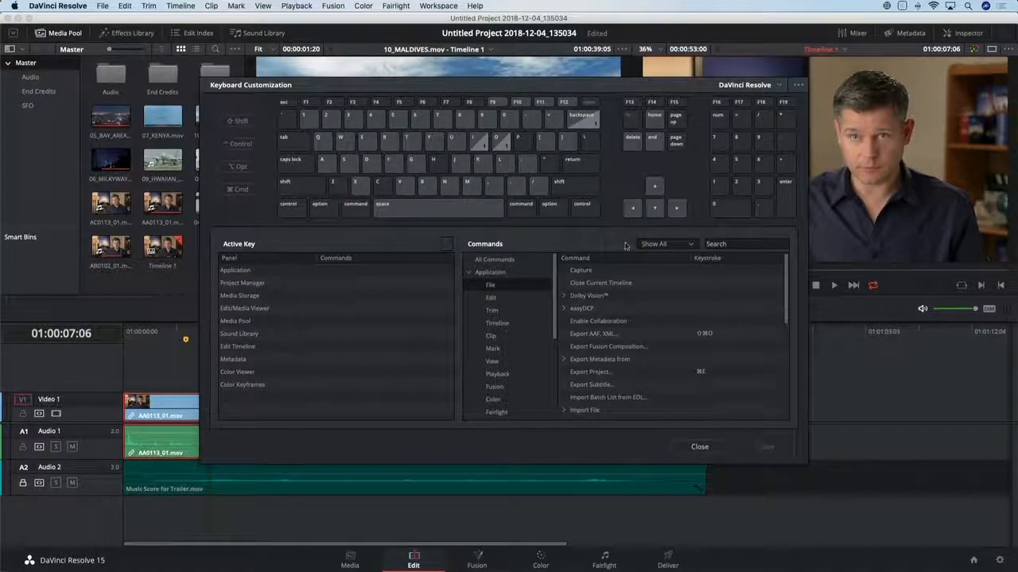
Search all commands for "frame" and assign Tab as the shortcut for Play Around Current Frame
{"action": "left_click", "coordinate": [525, 263]}
{"action": "left_click", "coordinate": [737, 244]}
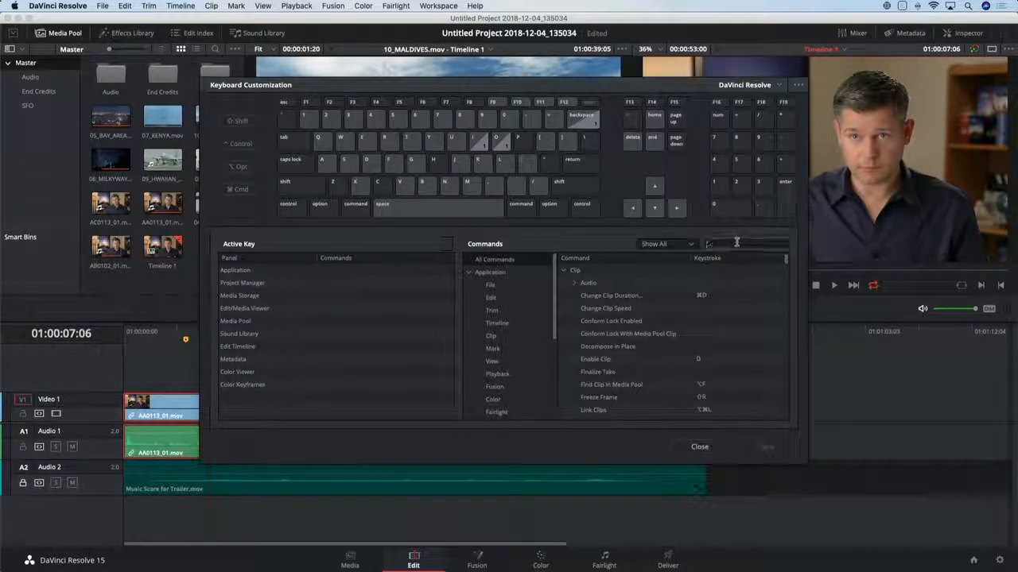
{"action": "type", "text": "frame"}
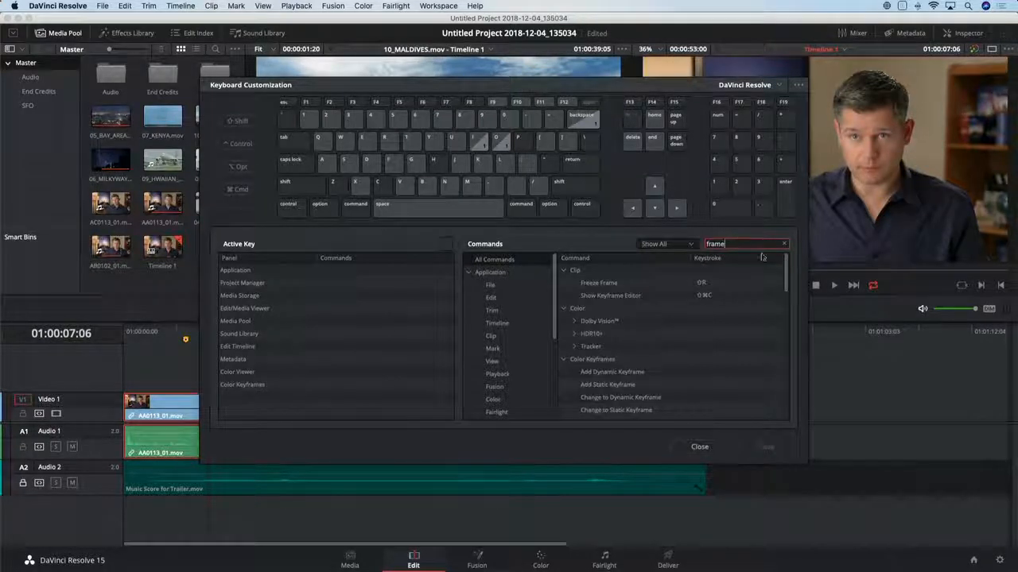
{"action": "left_click_drag", "start_coordinate": [787, 275], "coordinate": [784, 374]}
{"action": "left_click", "coordinate": [574, 374]}
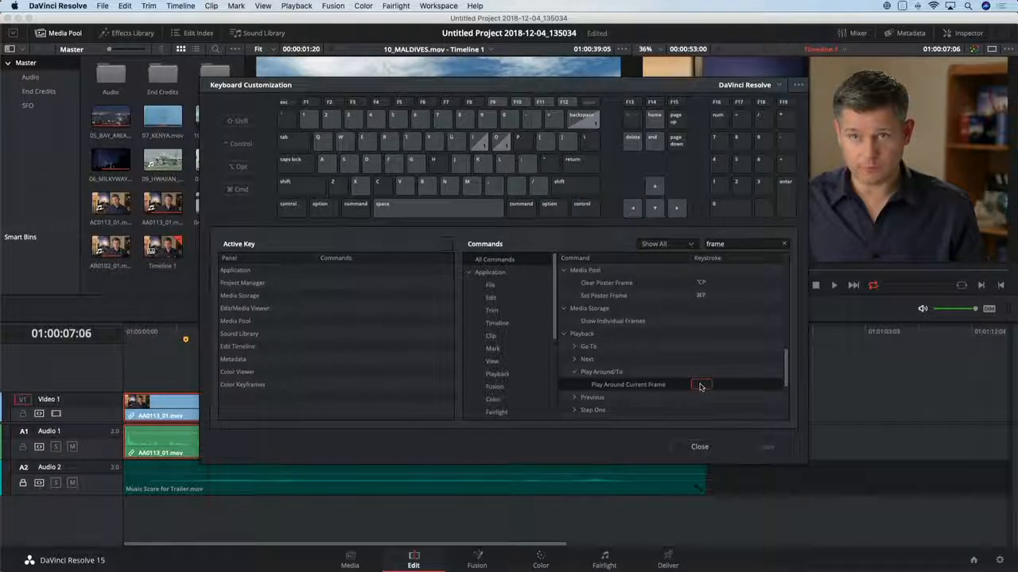
{"action": "key", "text": "Tab"}
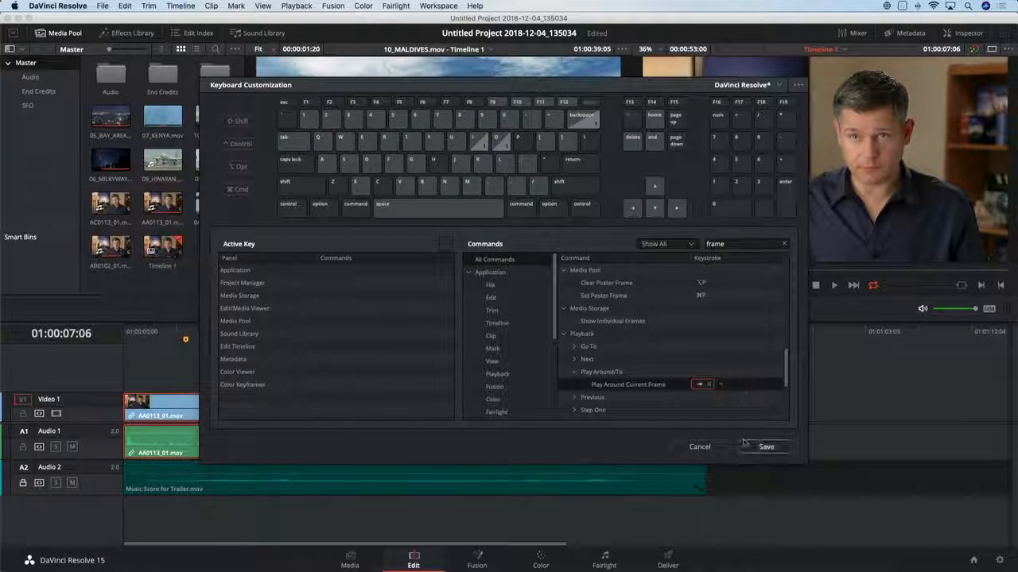
Save the shortcuts as a new keyboard mapping preset named after its owner, and check the preset list before closing Keyboard Customization
{"action": "left_click", "coordinate": [766, 448]}
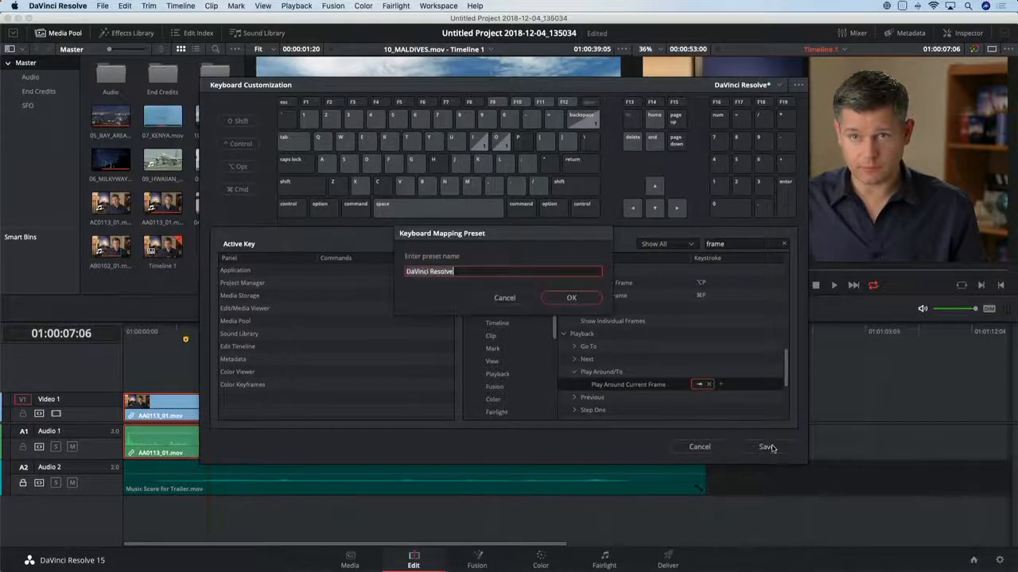
{"action": "key", "text": "BackSpace"}
{"action": "type", "text": "Paul's Keyboard"}
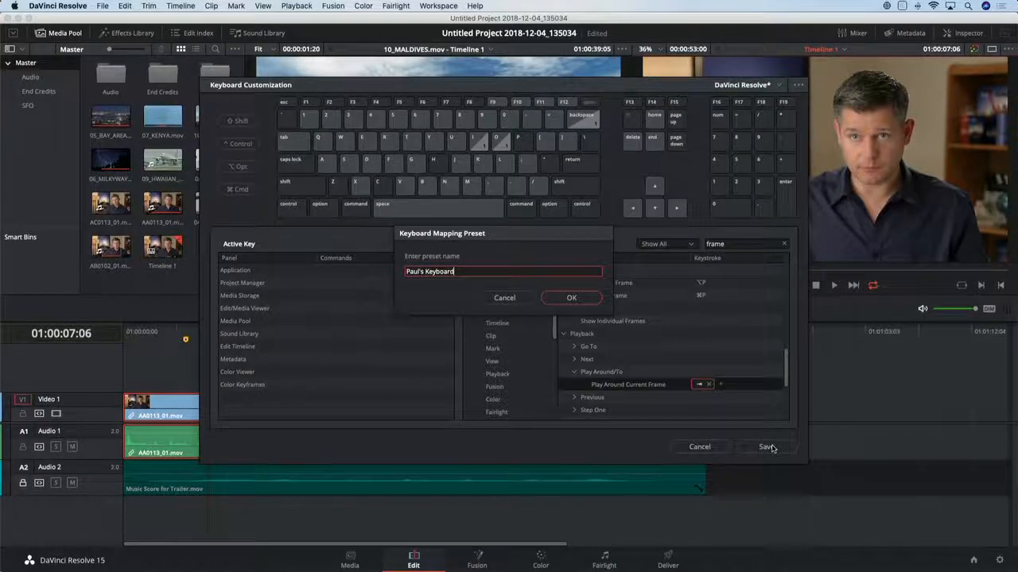
{"action": "key", "text": "Return"}
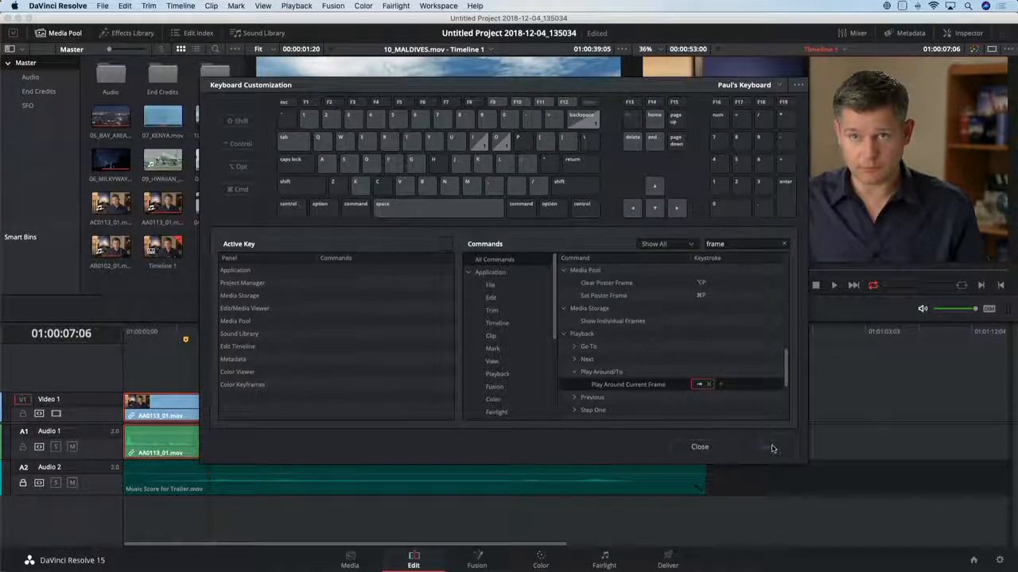
{"action": "left_click", "coordinate": [779, 84]}
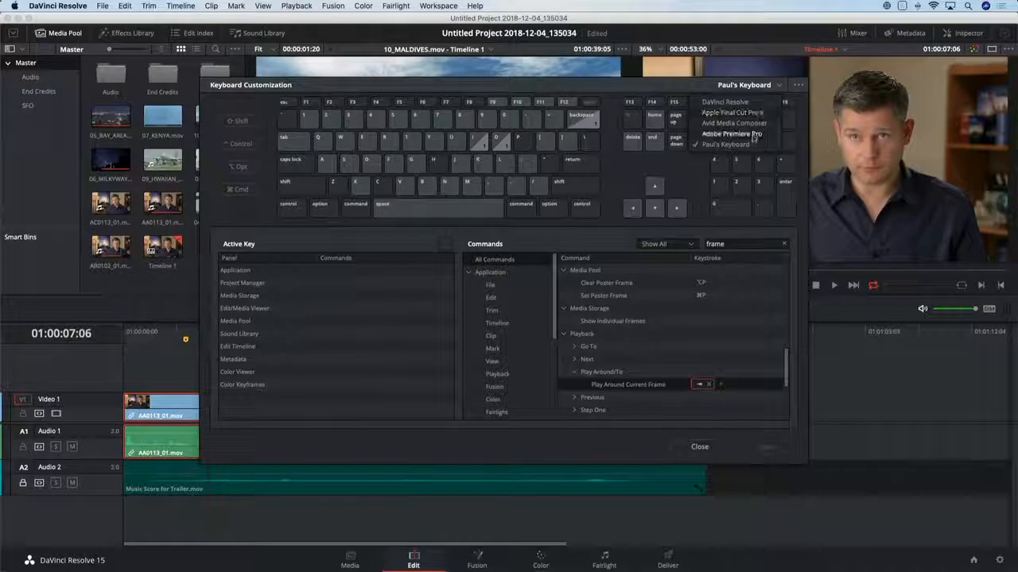
{"action": "left_click", "coordinate": [729, 86]}
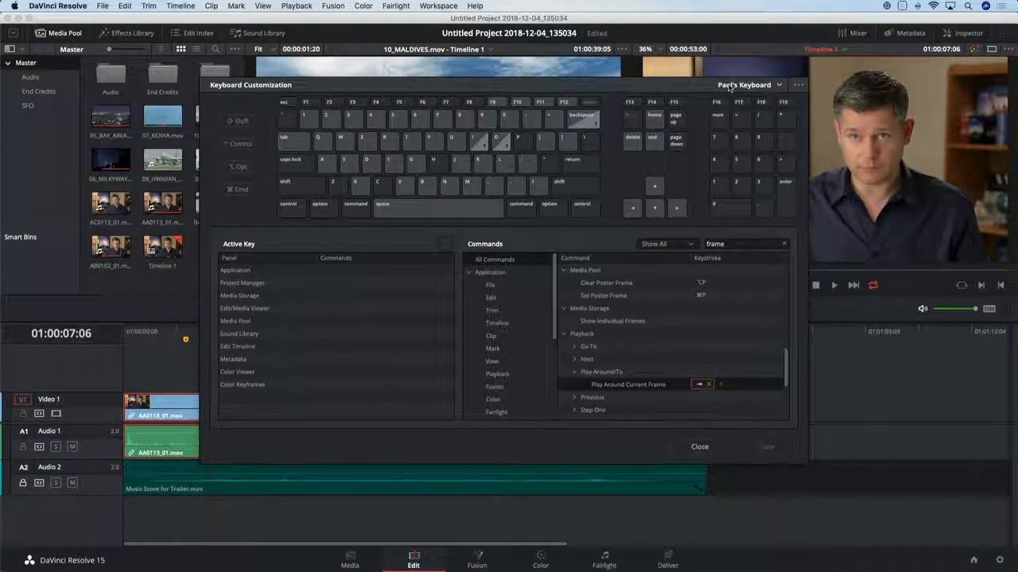
{"action": "left_click", "coordinate": [699, 448]}
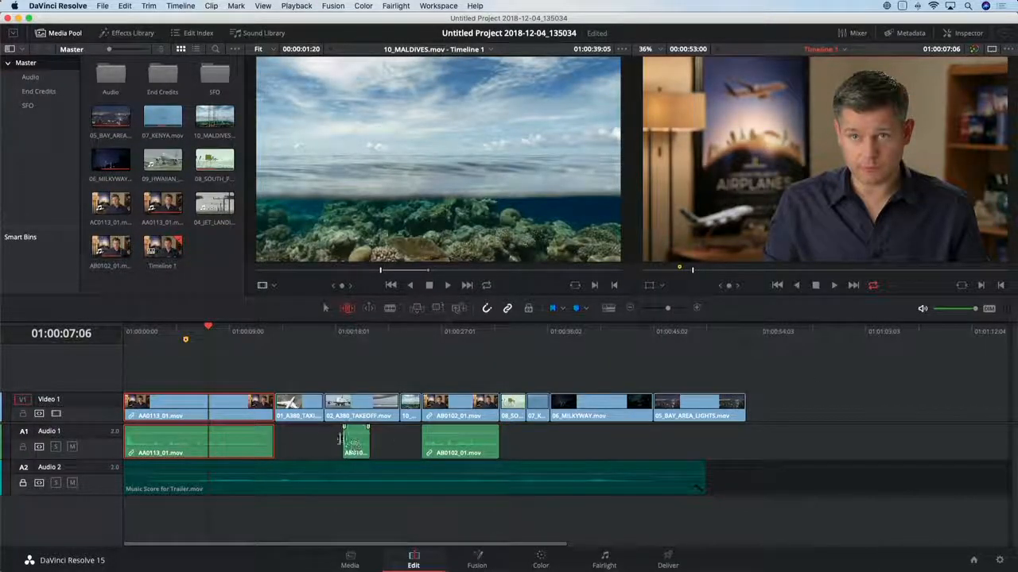
Ripple trim the end of AA0113_01.mov earlier to about 01:00:08:00 while looping playback around that edit point
{"action": "left_click", "coordinate": [262, 407]}
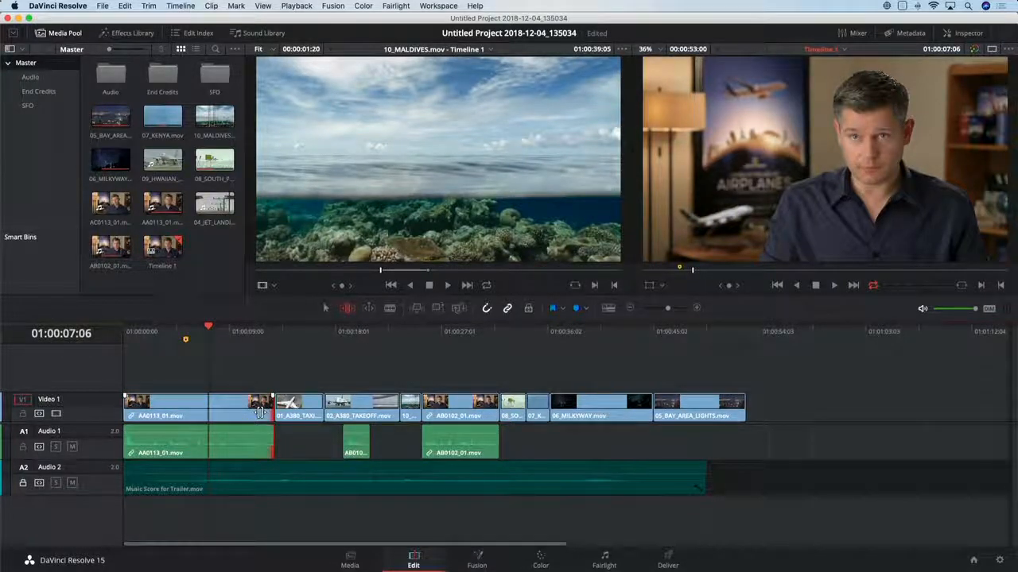
{"action": "key", "text": "slash"}
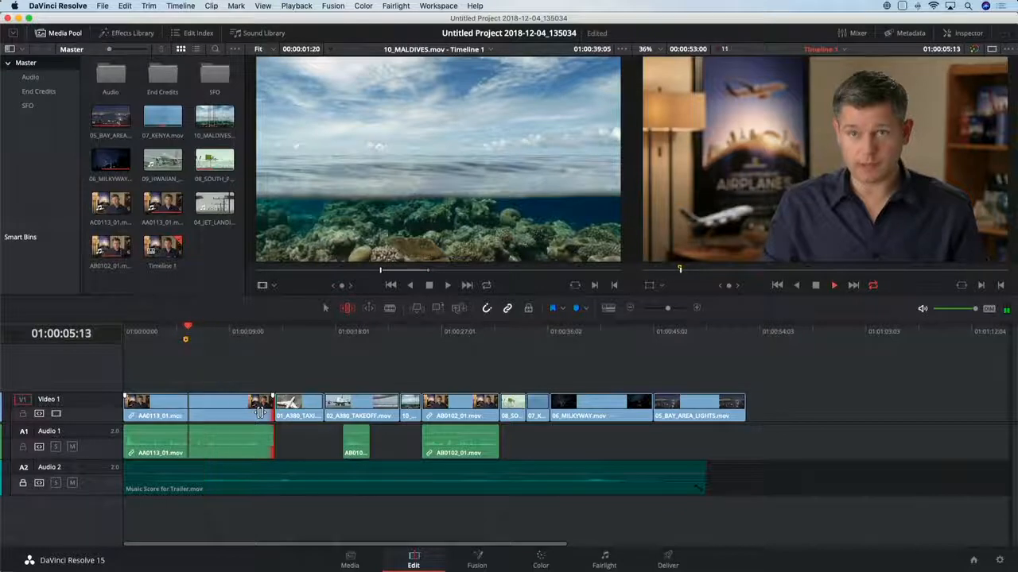
{"action": "key", "text": "shift+comma"}
{"action": "key", "text": "shift+comma"}
{"action": "key", "text": "shift+comma"}
{"action": "key", "text": "shift+comma"}
{"action": "key", "text": "shift+comma"}
{"action": "key", "text": "shift+comma"}
{"action": "key", "text": "shift+comma"}
{"action": "key", "text": "shift+comma"}
{"action": "key", "text": "shift+comma"}
{"action": "key", "text": "shift+comma"}
{"action": "key", "text": "shift+comma"}
{"action": "key", "text": "shift+comma"}
{"action": "key", "text": "shift+comma"}
{"action": "key", "text": "shift+comma"}
{"action": "key", "text": "shift+comma"}
{"action": "key", "text": "shift+comma"}
{"action": "key", "text": "shift+comma"}
{"action": "key", "text": "shift+comma"}
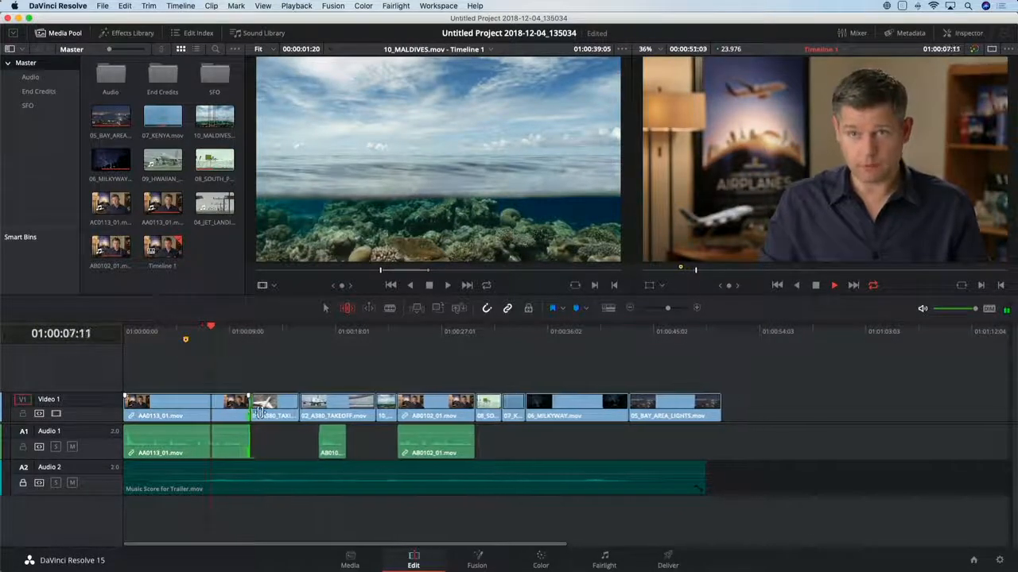
{"action": "key", "text": "shift+comma"}
{"action": "key", "text": "shift+comma"}
{"action": "key", "text": "shift+comma"}
{"action": "key", "text": "shift+comma"}
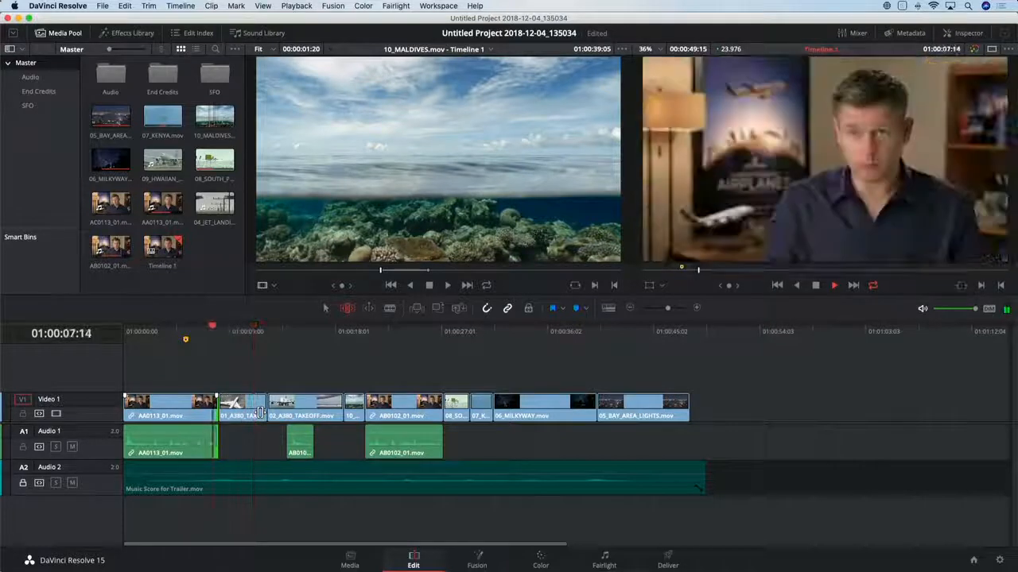
{"action": "key", "text": "space"}
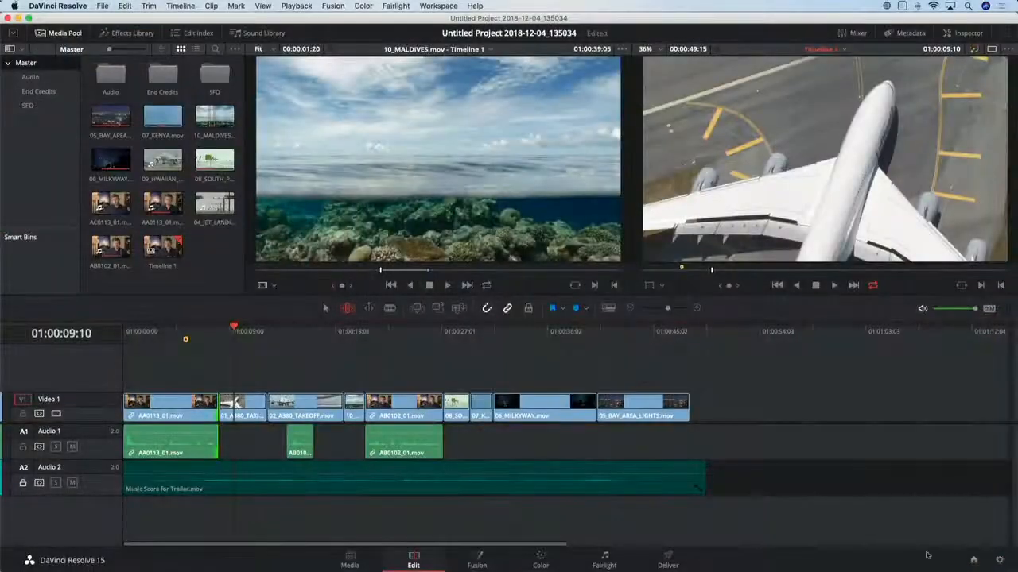
Open the Age of Airplanes Editing Tutorial project and load its "1. Add Transitions" timeline
{"action": "left_click", "coordinate": [974, 561]}
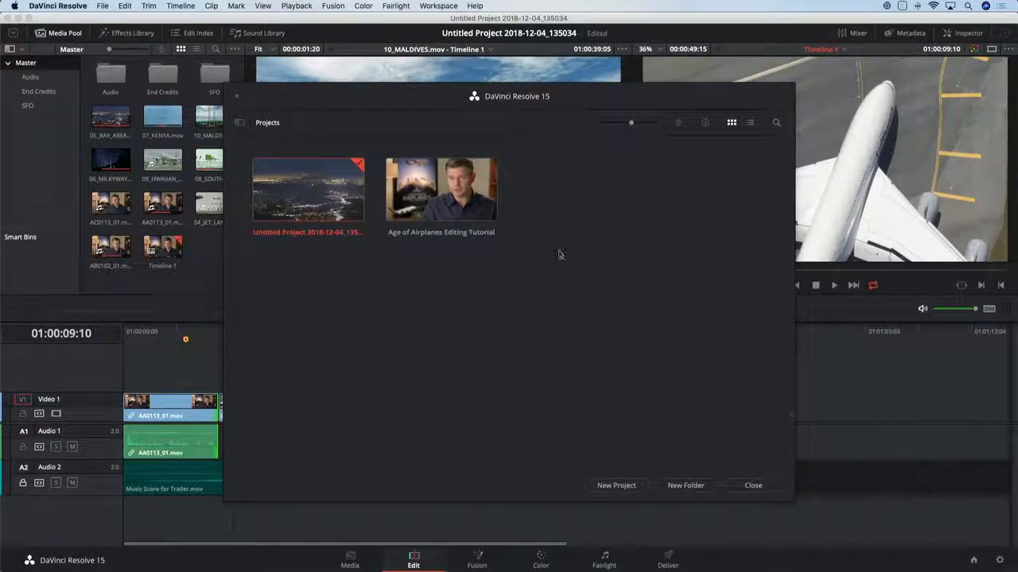
{"action": "double_click", "coordinate": [455, 177]}
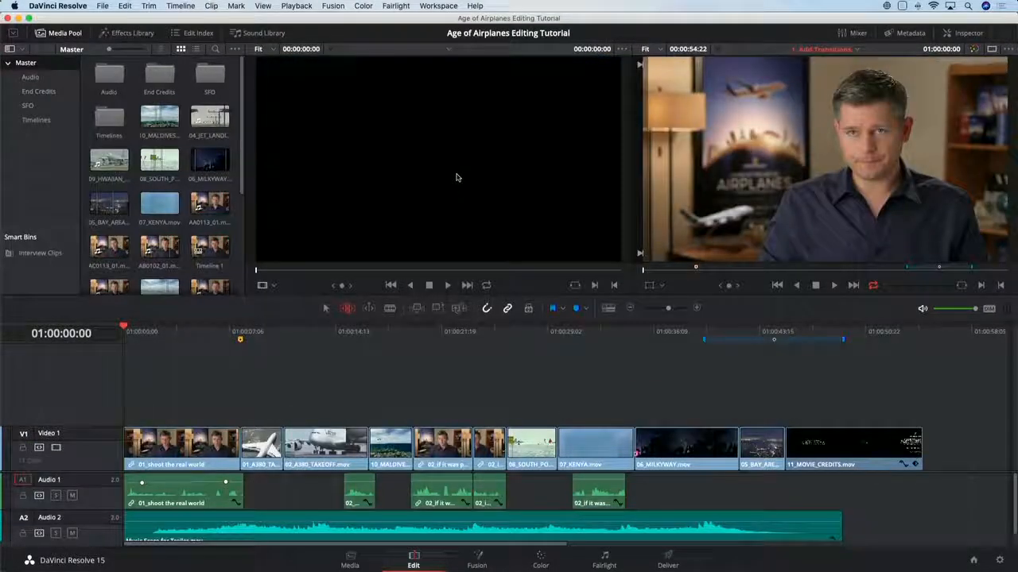
{"action": "scroll", "coordinate": [966, 477], "scroll_direction": "down", "scroll_amount": 3}
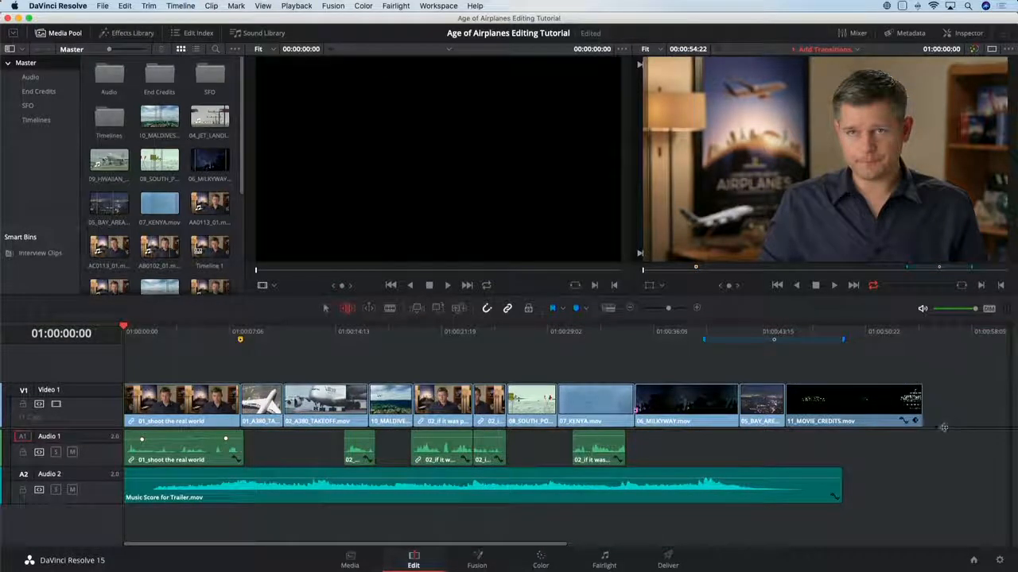
{"action": "left_click", "coordinate": [856, 50]}
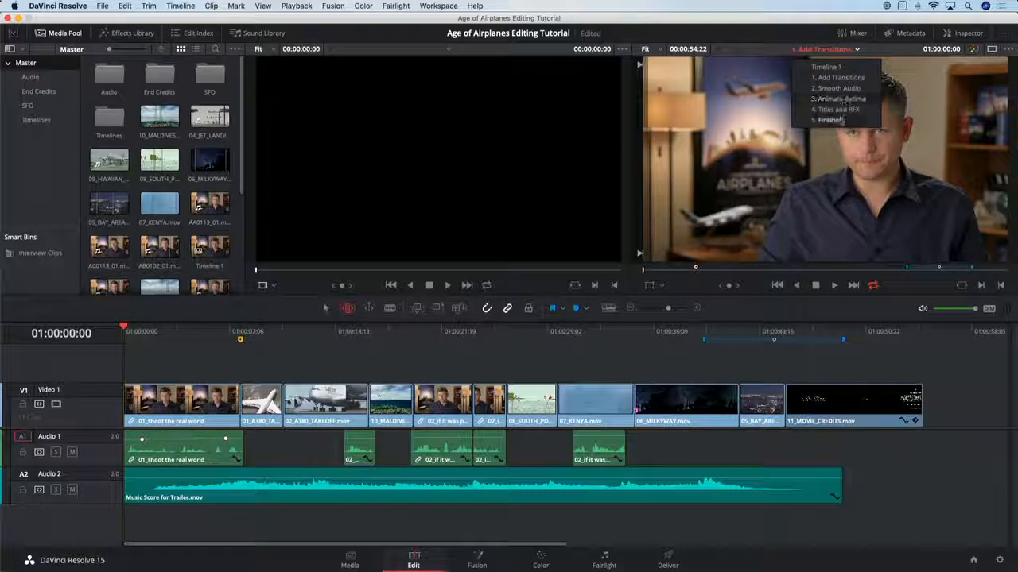
{"action": "left_click", "coordinate": [847, 79]}
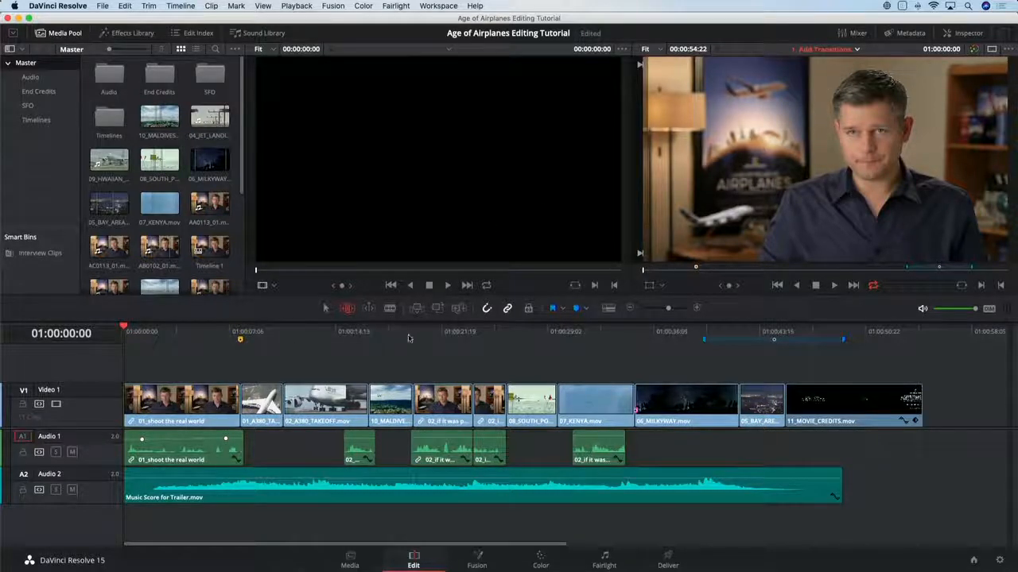
Park the playhead at 01:00:16:20 on the cut before 10_MALDIVES.mov, and briefly display the Effects Library
{"action": "left_click", "coordinate": [368, 331]}
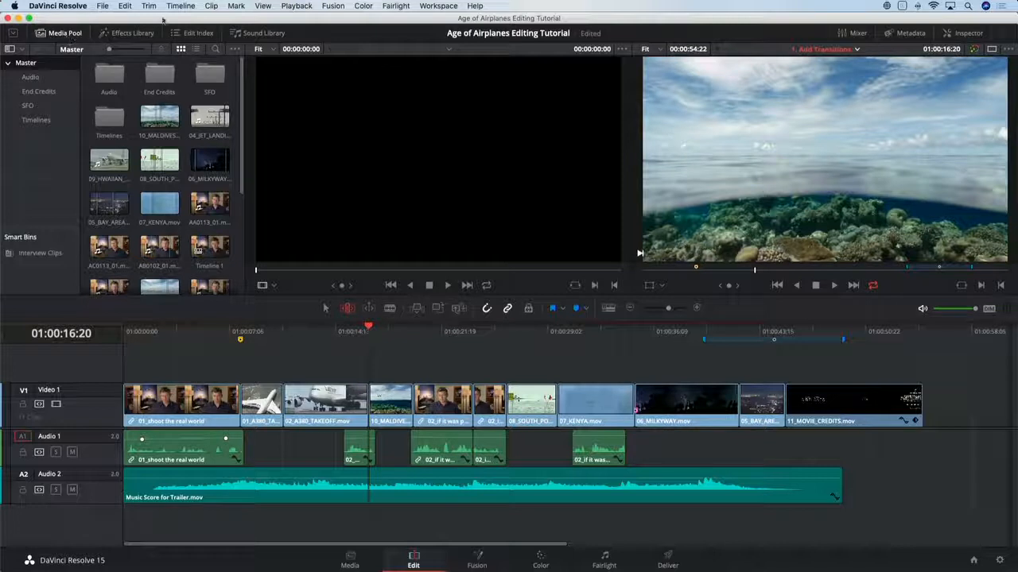
{"action": "left_click", "coordinate": [116, 33]}
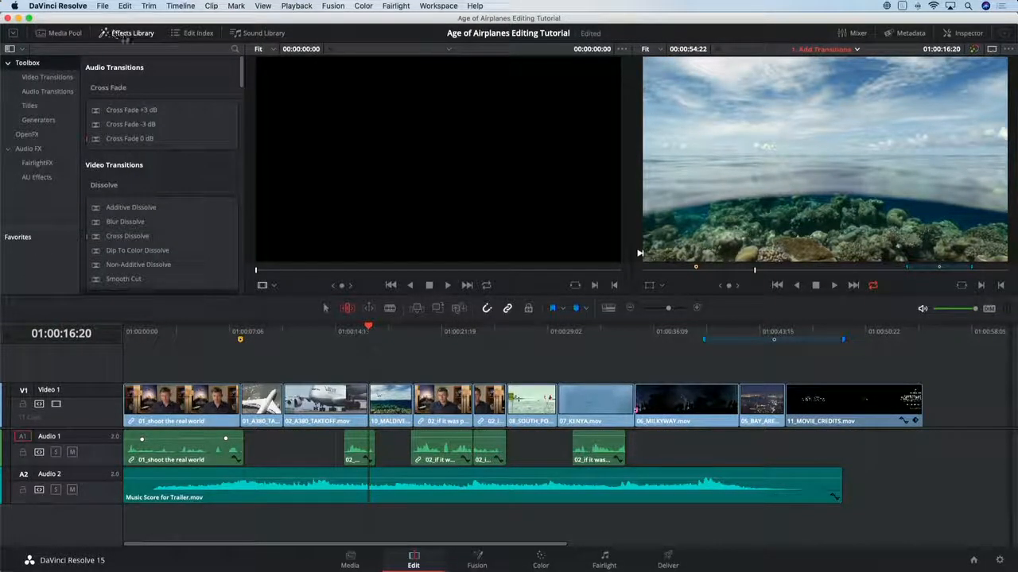
{"action": "left_click", "coordinate": [119, 35]}
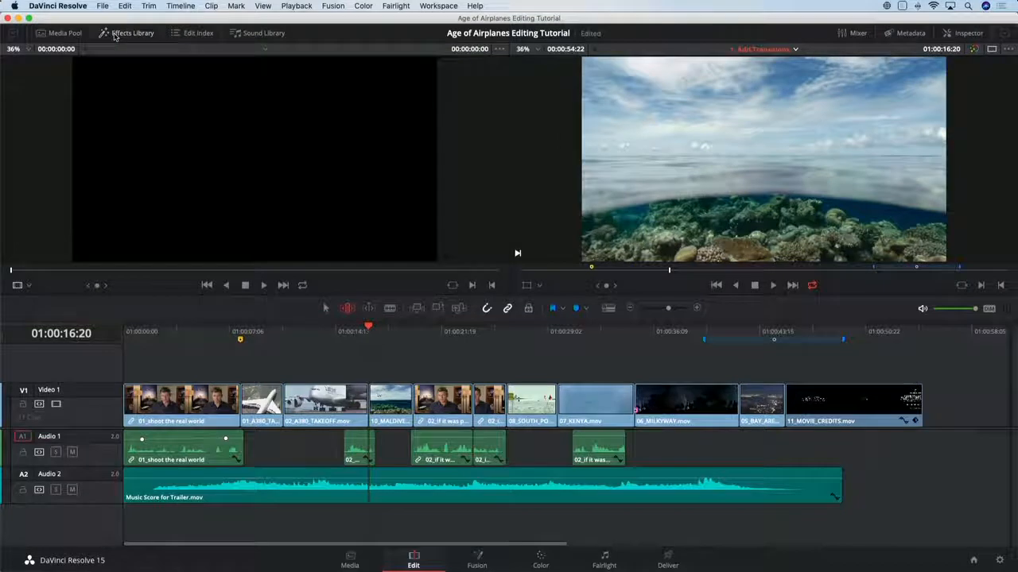
Briefly display the Media Pool, and show the Effects Library at full height
{"action": "left_click", "coordinate": [61, 33]}
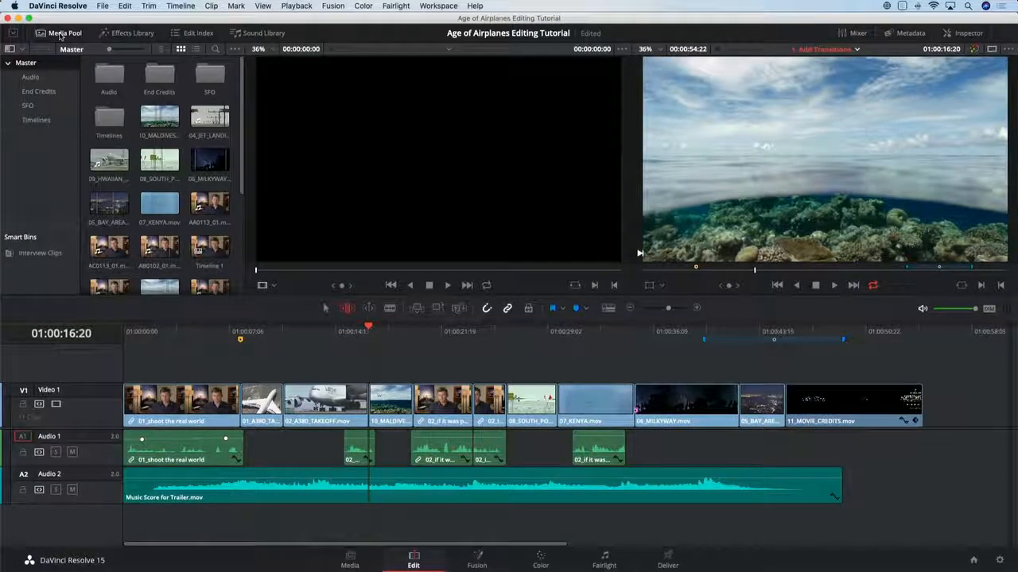
{"action": "left_click", "coordinate": [59, 35]}
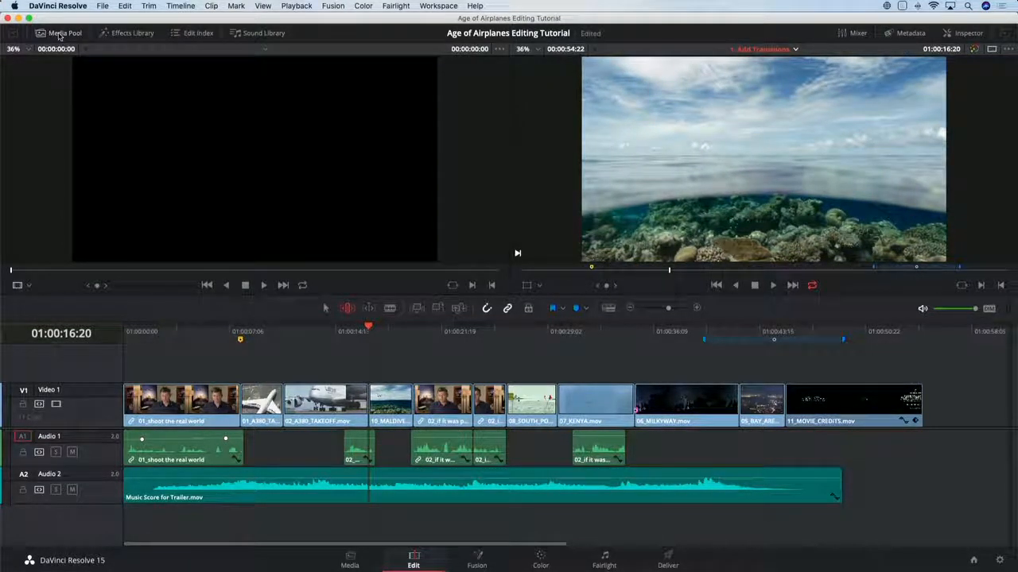
{"action": "left_click", "coordinate": [104, 33]}
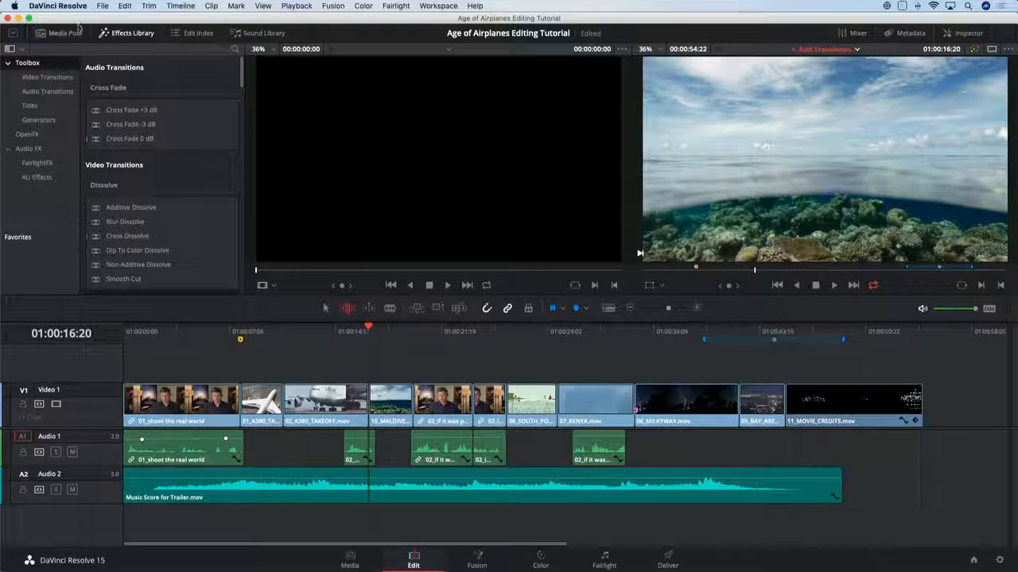
{"action": "left_click", "coordinate": [13, 34]}
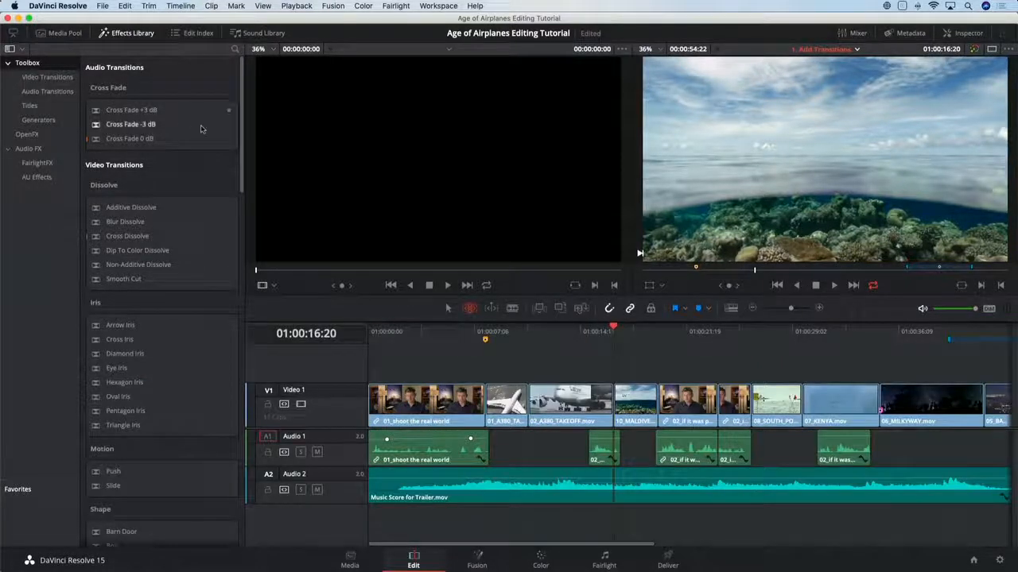
Add a Cross Dissolve video transition to the cut between 02_A380_TAKEOFF.mov and 10_MALDIVES.mov, and hide the Effects Library
{"action": "left_click_drag", "start_coordinate": [243, 126], "coordinate": [233, 92]}
{"action": "left_click", "coordinate": [46, 77]}
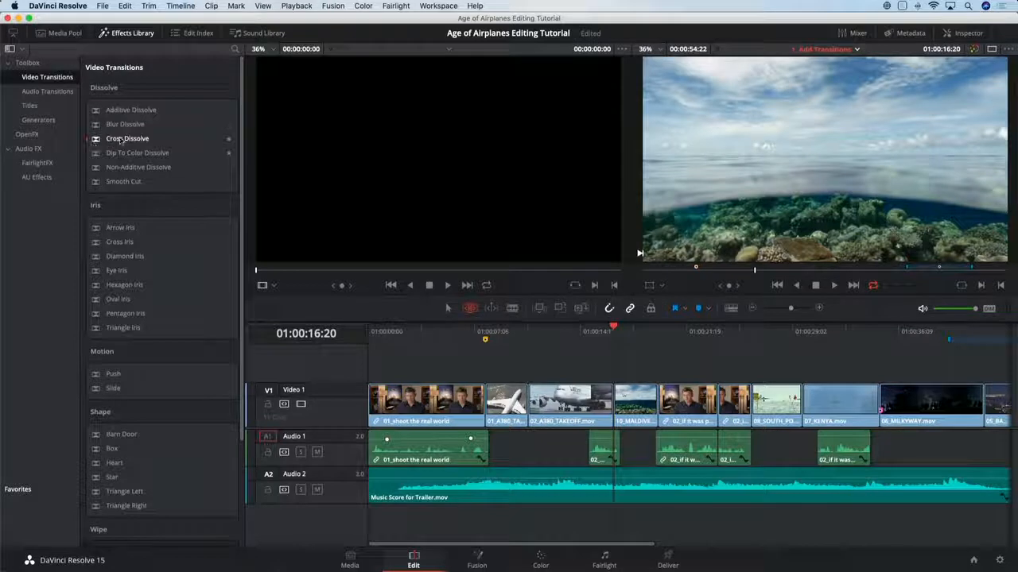
{"action": "mouse_move", "coordinate": [120, 140]}
{"action": "left_mouse_down"}
{"action": "mouse_move", "coordinate": [278, 184]}
{"action": "mouse_move", "coordinate": [596, 375]}
{"action": "mouse_move", "coordinate": [615, 399]}
{"action": "left_mouse_up"}
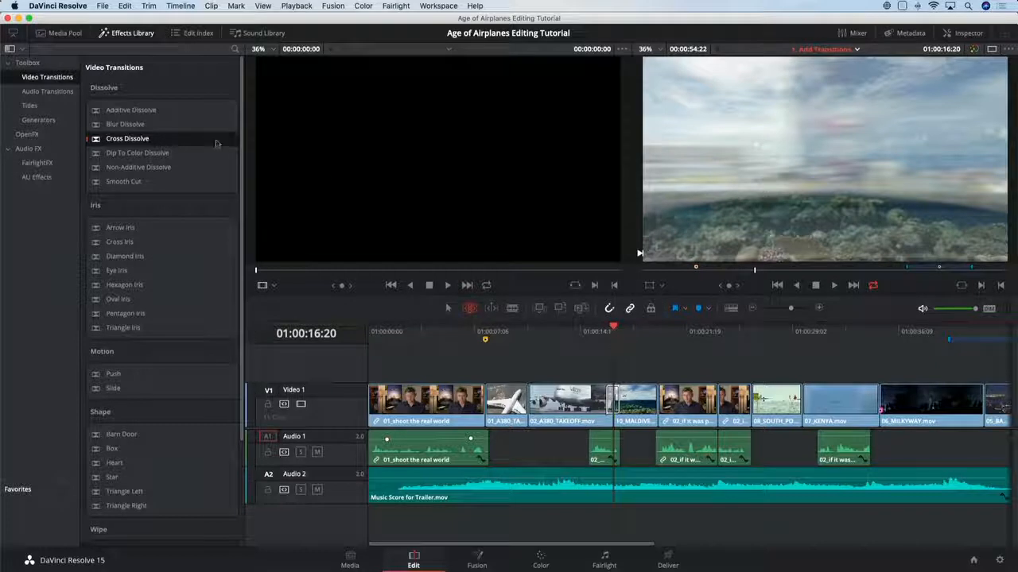
{"action": "left_click", "coordinate": [120, 32]}
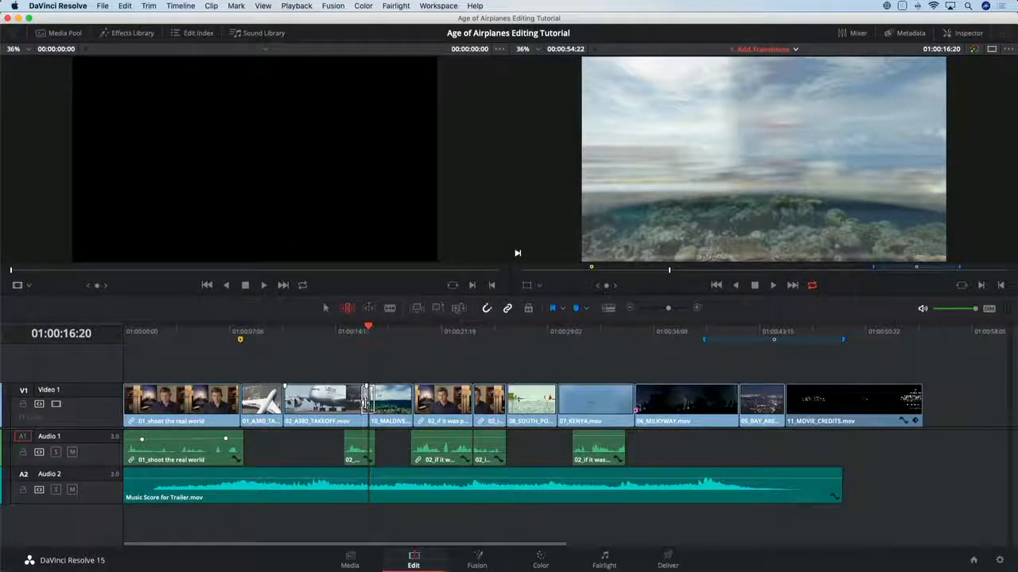
In selection mode, shorten the Cross Dissolve to about 22 frames by trimming its start edge
{"action": "key", "text": "super+equal"}
{"action": "key", "text": "super+equal"}
{"action": "key", "text": "super+equal"}
{"action": "key", "text": "a"}
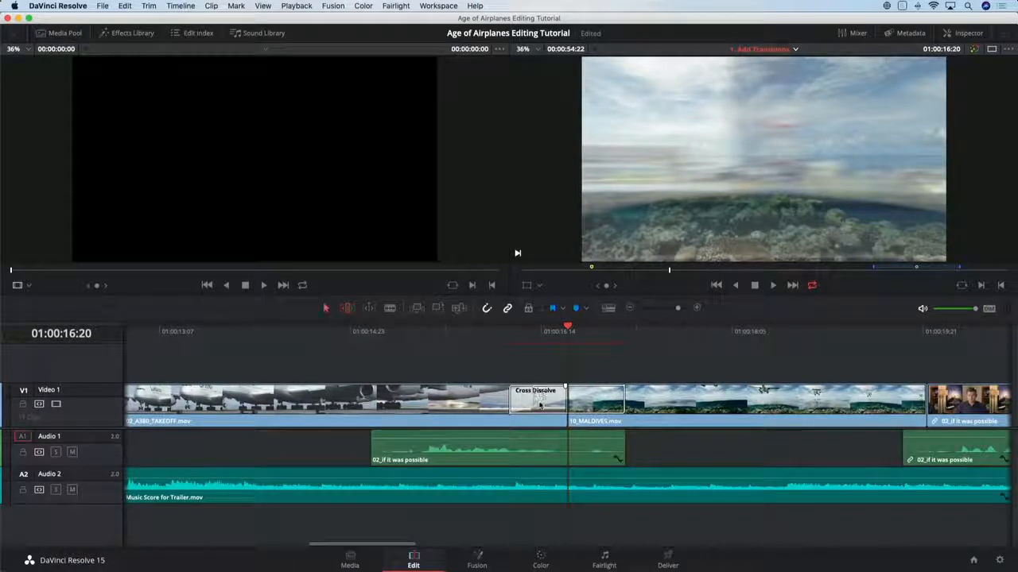
{"action": "left_click", "coordinate": [539, 405]}
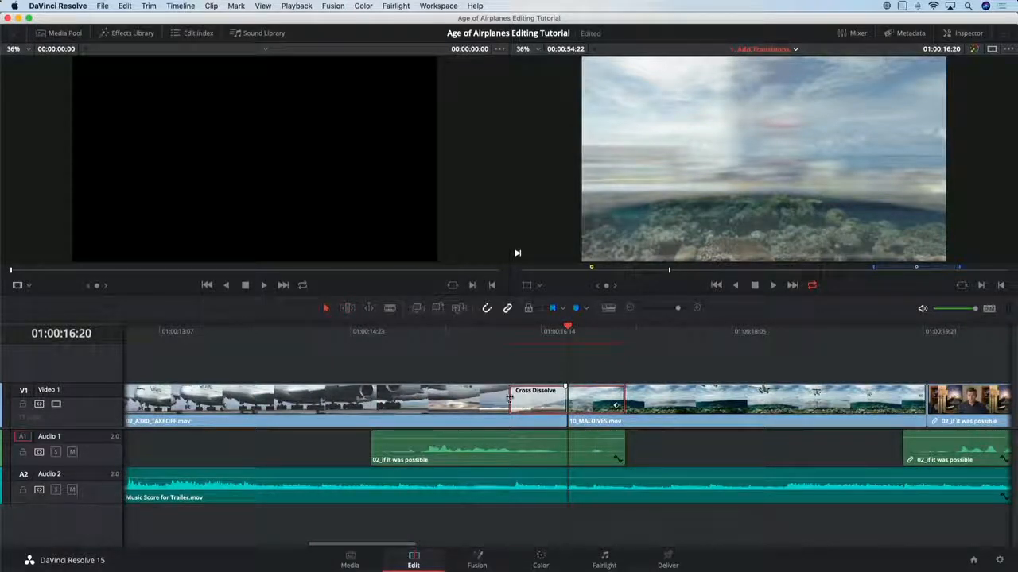
{"action": "left_click_drag", "start_coordinate": [509, 397], "coordinate": [513, 400]}
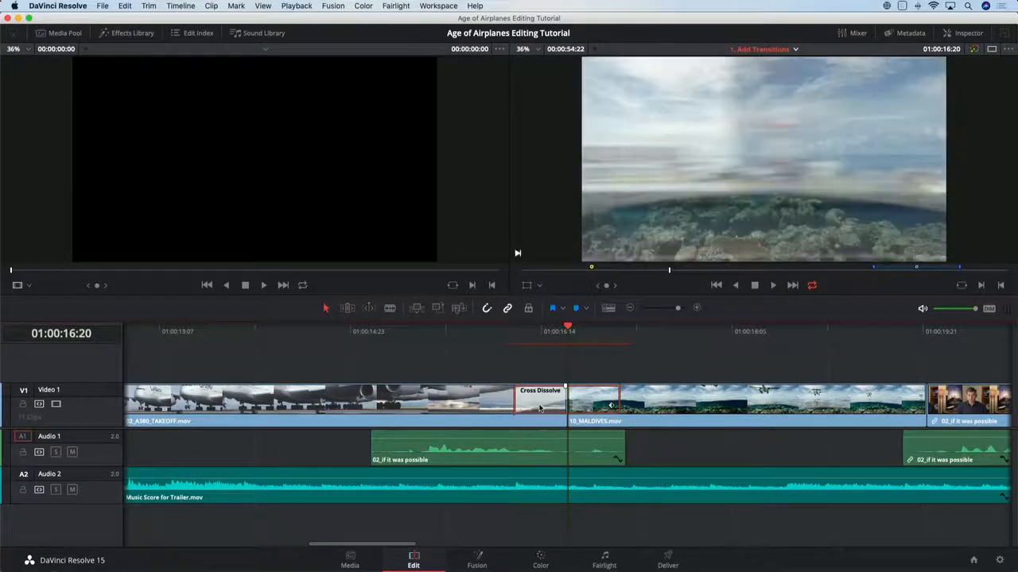
Switch to a single viewer and display the Cross Dissolve's settings in the Inspector
{"action": "double_click", "coordinate": [539, 408]}
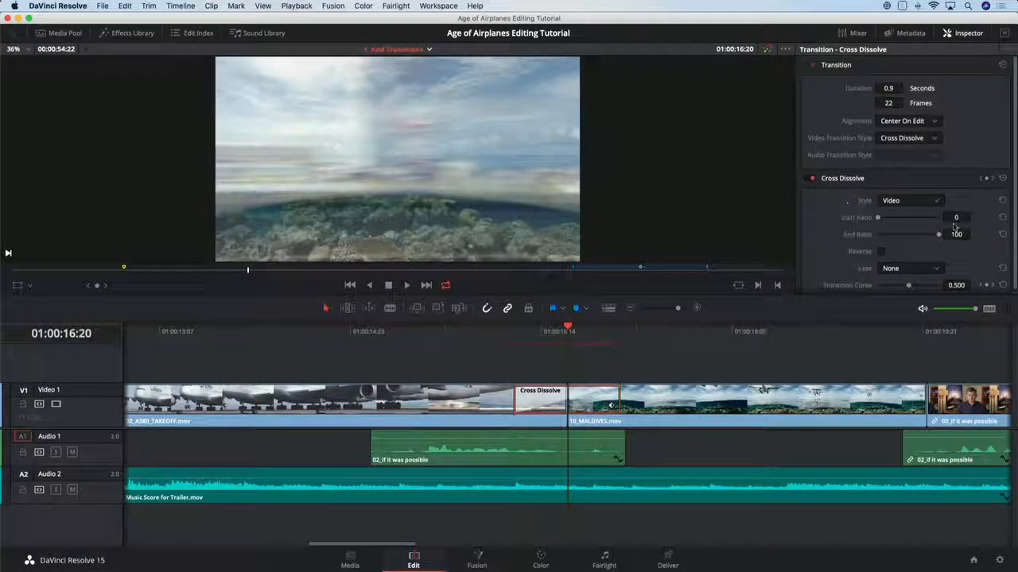
{"action": "left_click", "coordinate": [972, 34]}
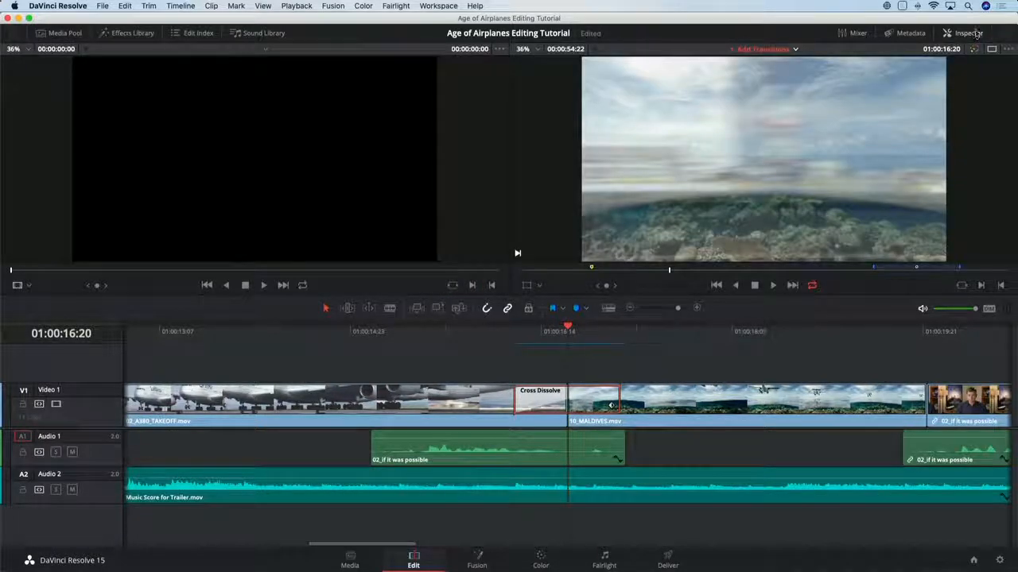
{"action": "left_click", "coordinate": [992, 50]}
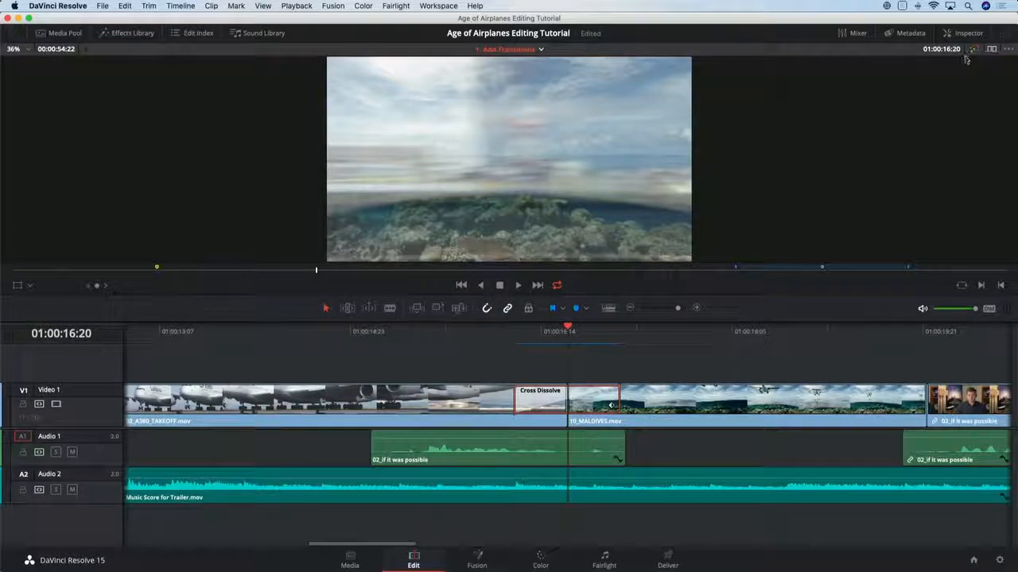
{"action": "left_click", "coordinate": [966, 34]}
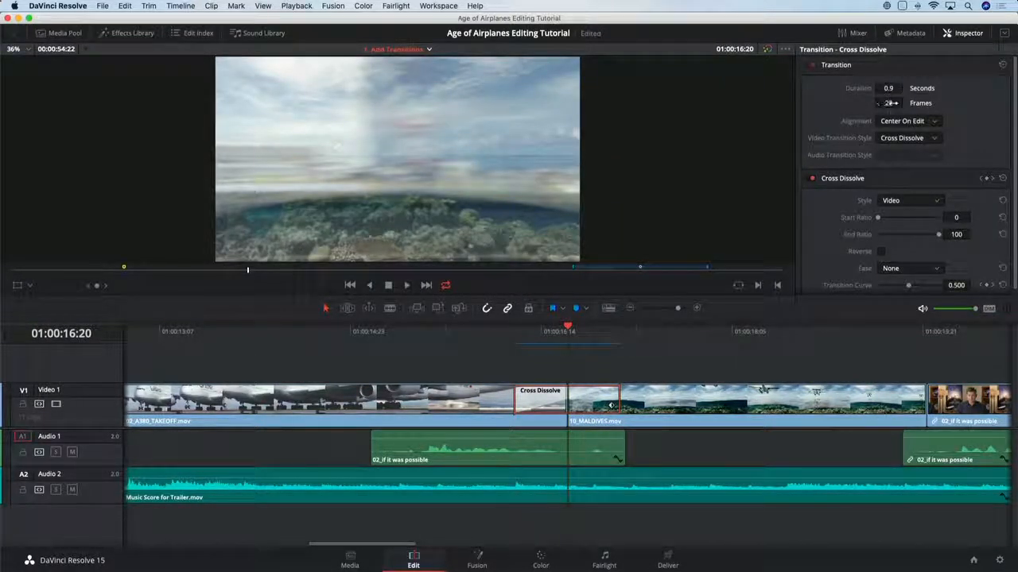
Set the Cross Dissolve's style to Film and ease to In & Out, and adjust its Transition Curve to about 0.583
{"action": "left_click", "coordinate": [923, 202]}
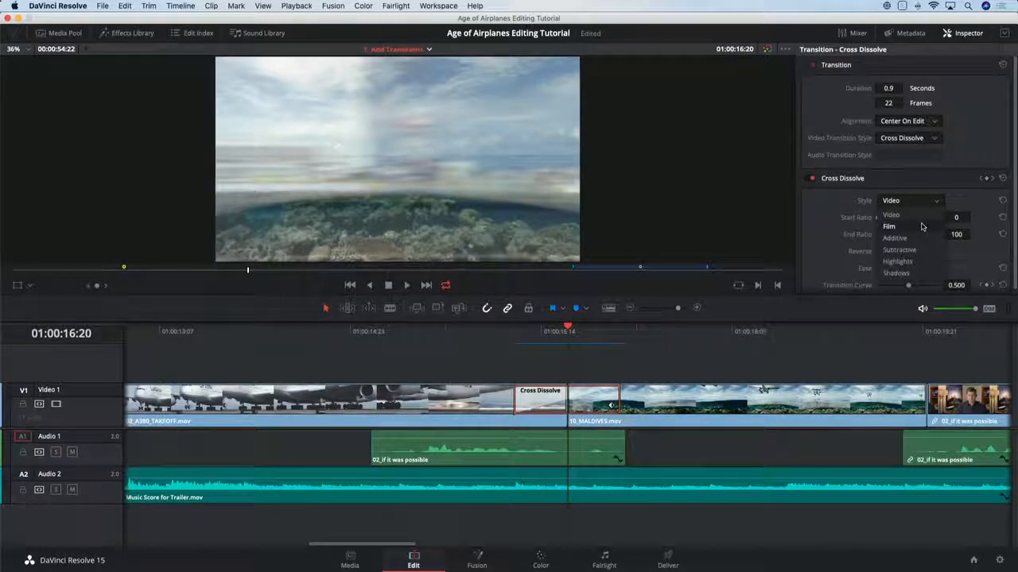
{"action": "left_click", "coordinate": [921, 228]}
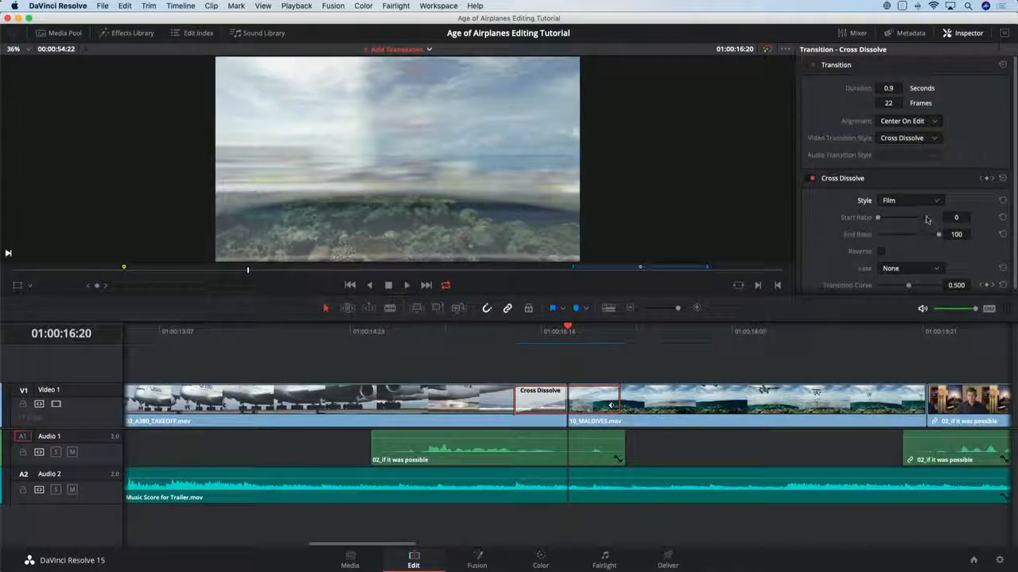
{"action": "left_click", "coordinate": [909, 269]}
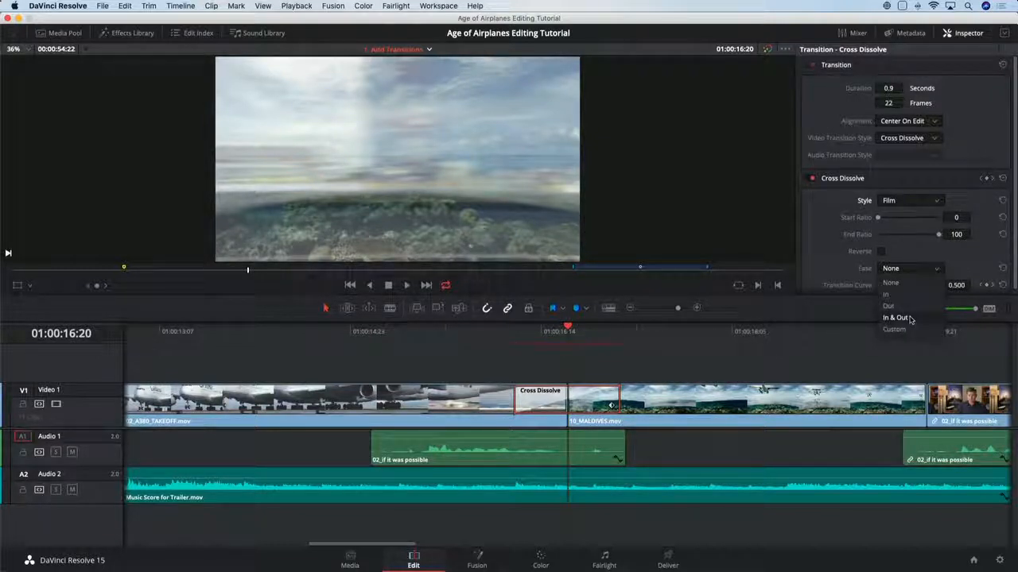
{"action": "left_click", "coordinate": [910, 318]}
{"action": "left_click_drag", "start_coordinate": [908, 285], "coordinate": [913, 285]}
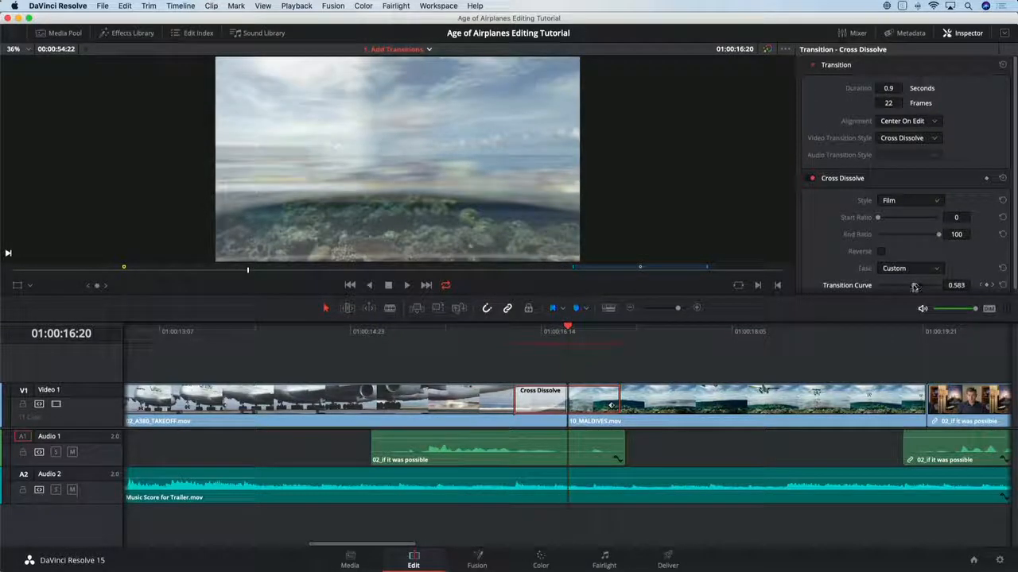
Play back the adjusted Cross Dissolve and park the playhead inside it at 01:00:16:17
{"action": "left_click", "coordinate": [485, 332]}
{"action": "key", "text": "space"}
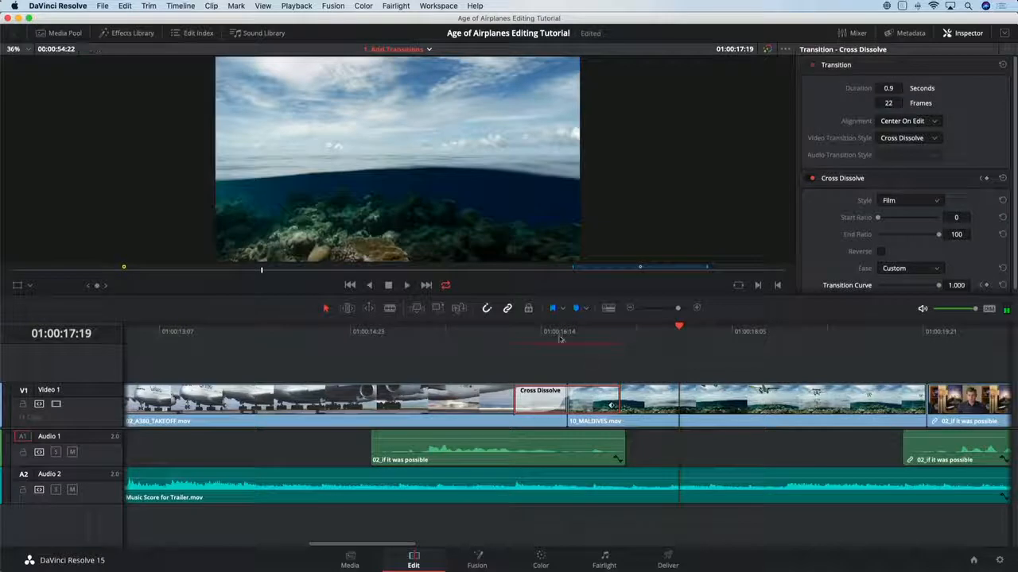
{"action": "left_click", "coordinate": [554, 334]}
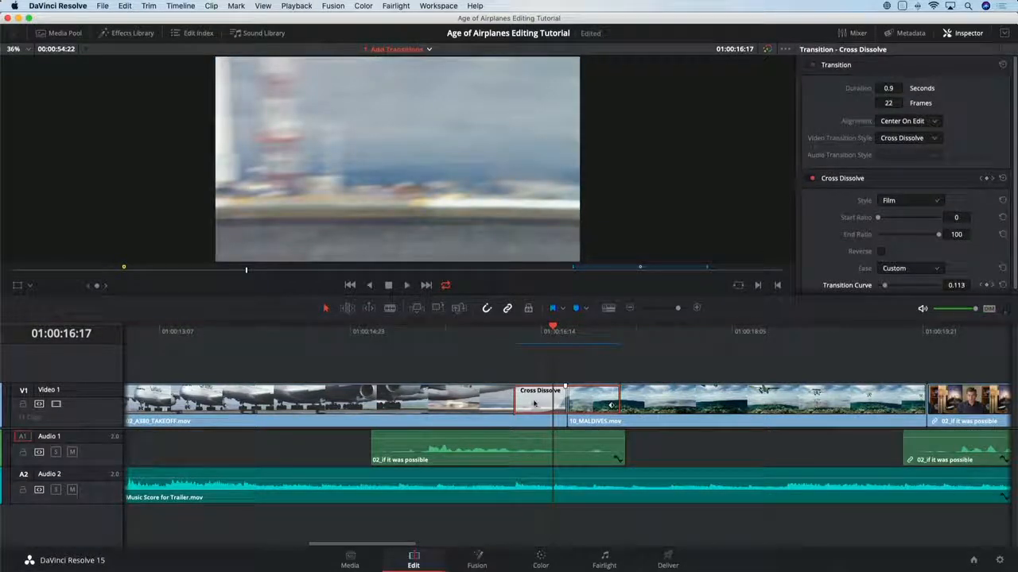
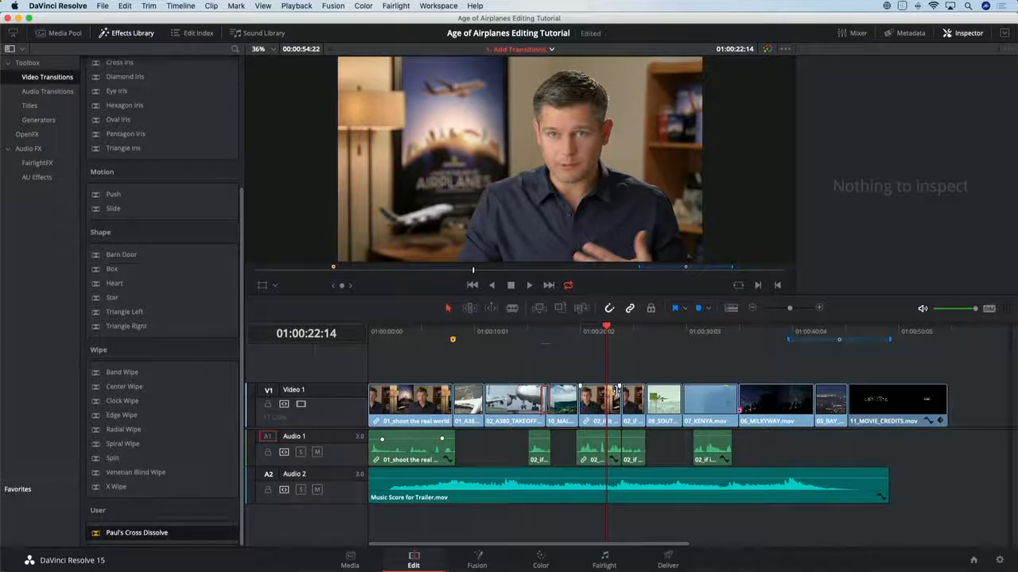
Park the playhead at 01:00:23:13 and add a Smooth Cut transition between the two adjoining "02_if it was possible" interview clips
{"action": "key", "text": "super+equal"}
{"action": "key", "text": "super+equal"}
{"action": "key", "text": "super+equal"}
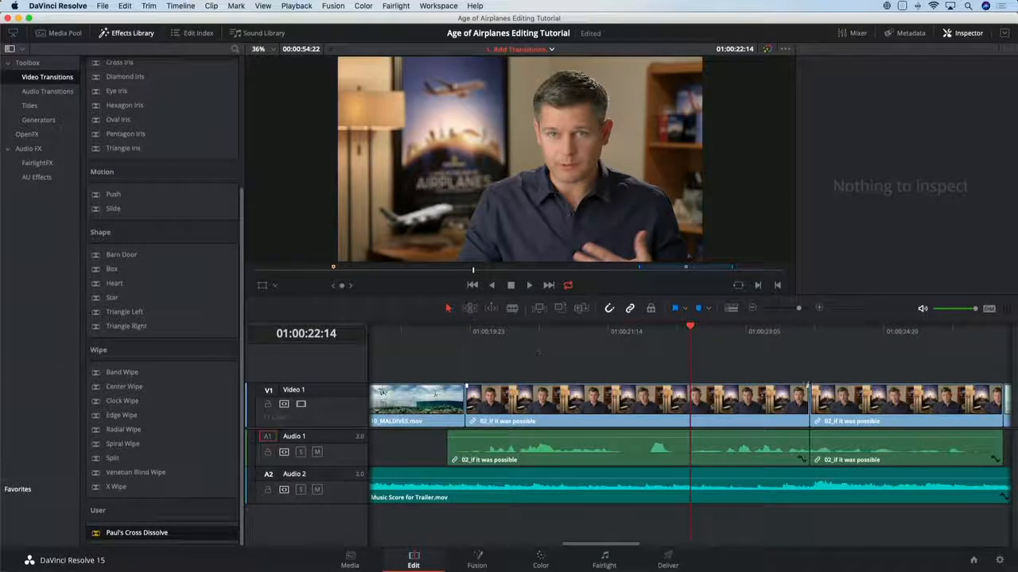
{"action": "scroll", "coordinate": [539, 358], "scroll_direction": "right", "scroll_amount": 3}
{"action": "left_click", "coordinate": [644, 334]}
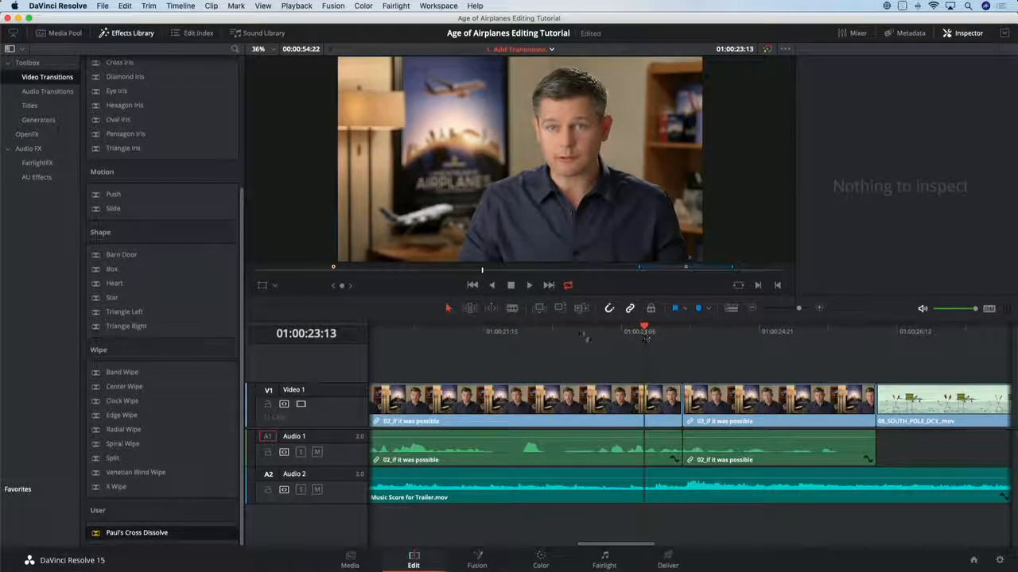
{"action": "scroll", "coordinate": [161, 194], "scroll_direction": "up", "scroll_amount": 5}
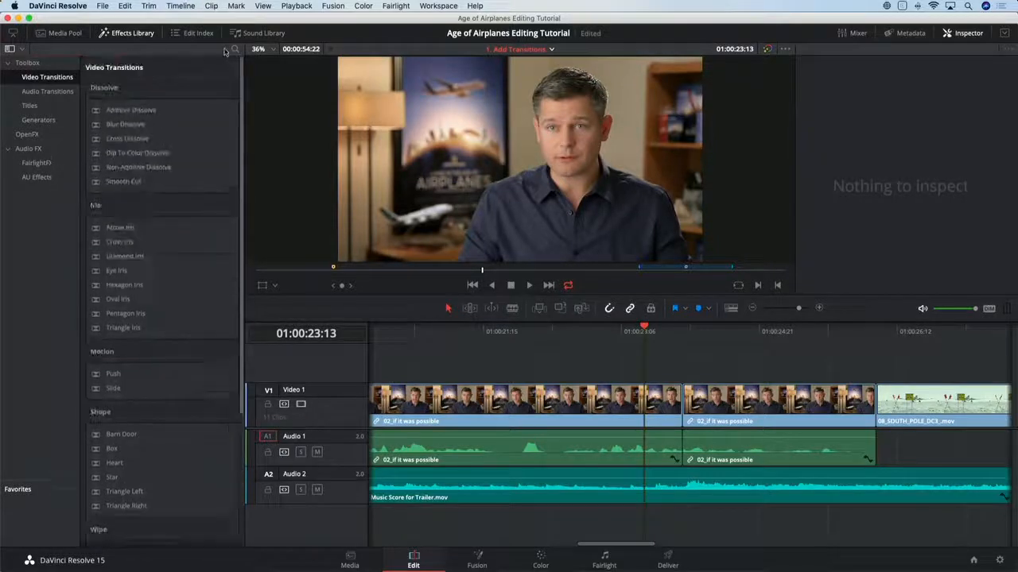
{"action": "left_click_drag", "start_coordinate": [123, 181], "coordinate": [674, 395]}
Set the Smooth Cut's duration to 4 frames and play through the interview cut
{"action": "left_click", "coordinate": [668, 400]}
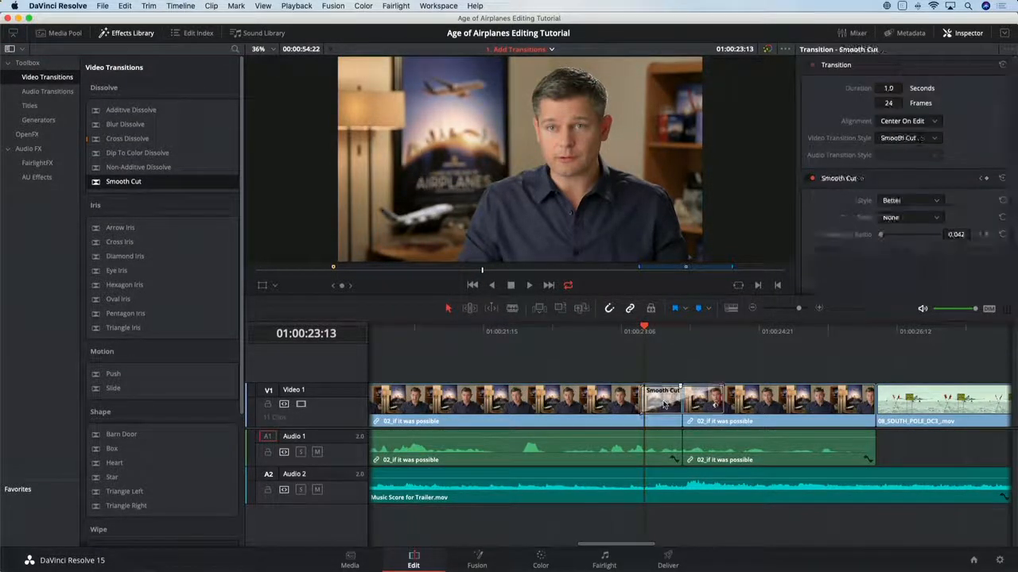
{"action": "left_click", "coordinate": [889, 104]}
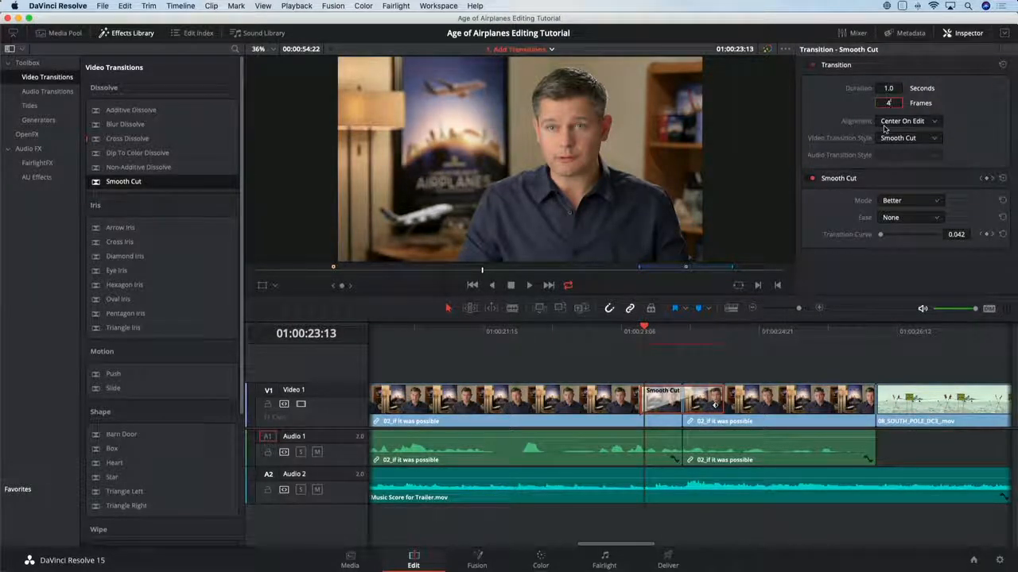
{"action": "key", "text": "Return"}
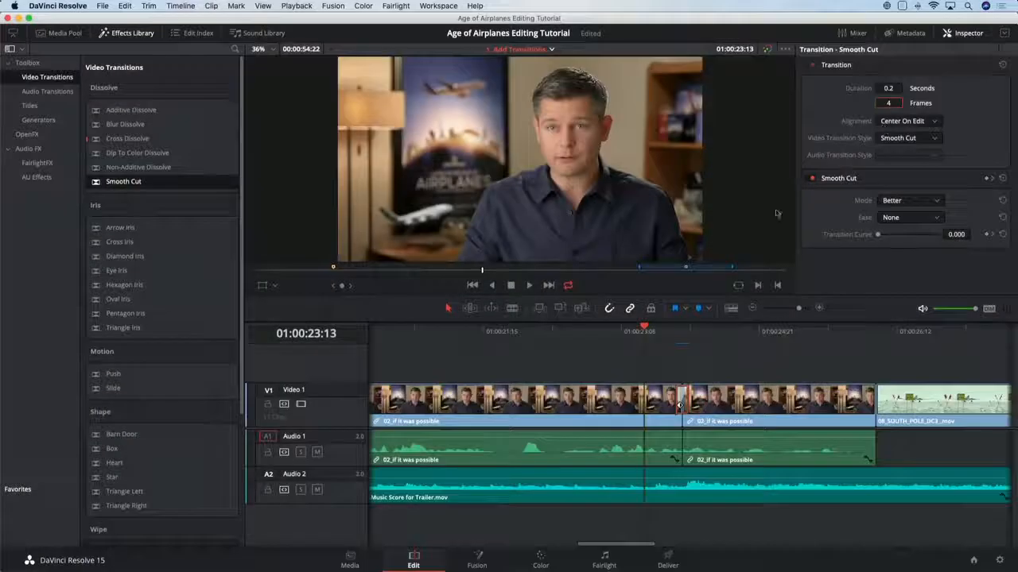
{"action": "left_click", "coordinate": [627, 331]}
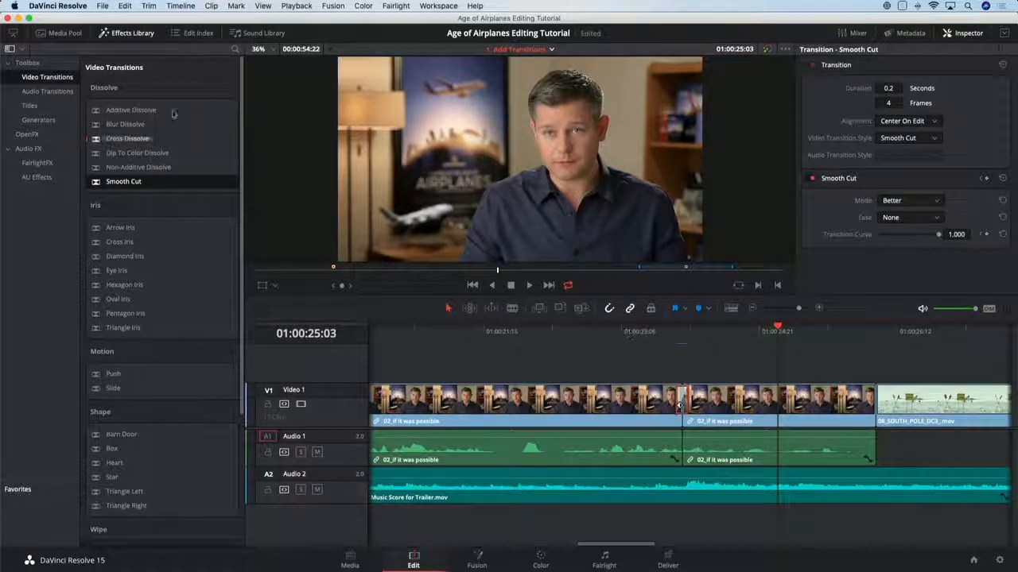
Hide the Effects Library and look through the list of available timelines without switching
{"action": "left_click", "coordinate": [121, 35]}
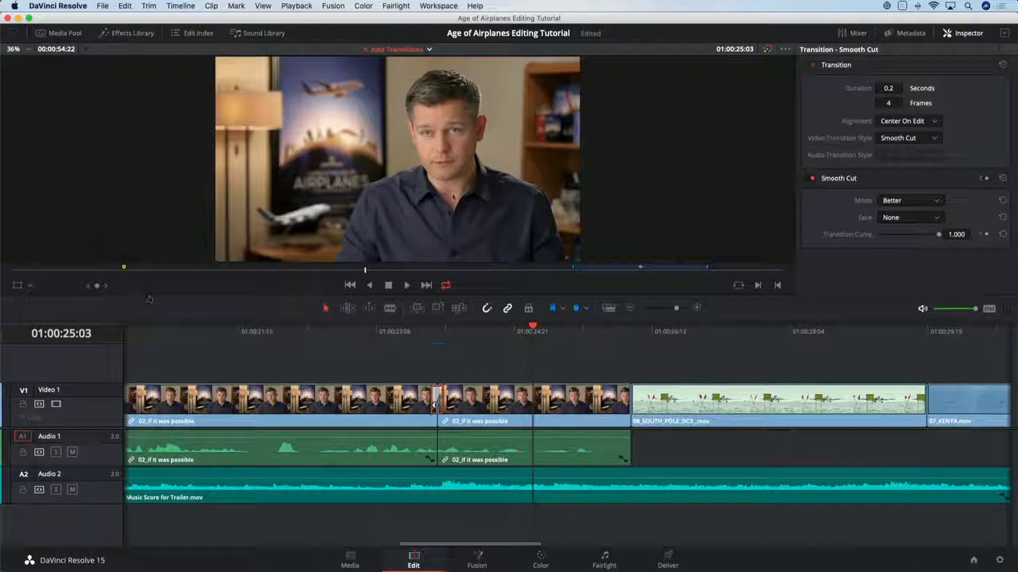
{"action": "left_click", "coordinate": [429, 49]}
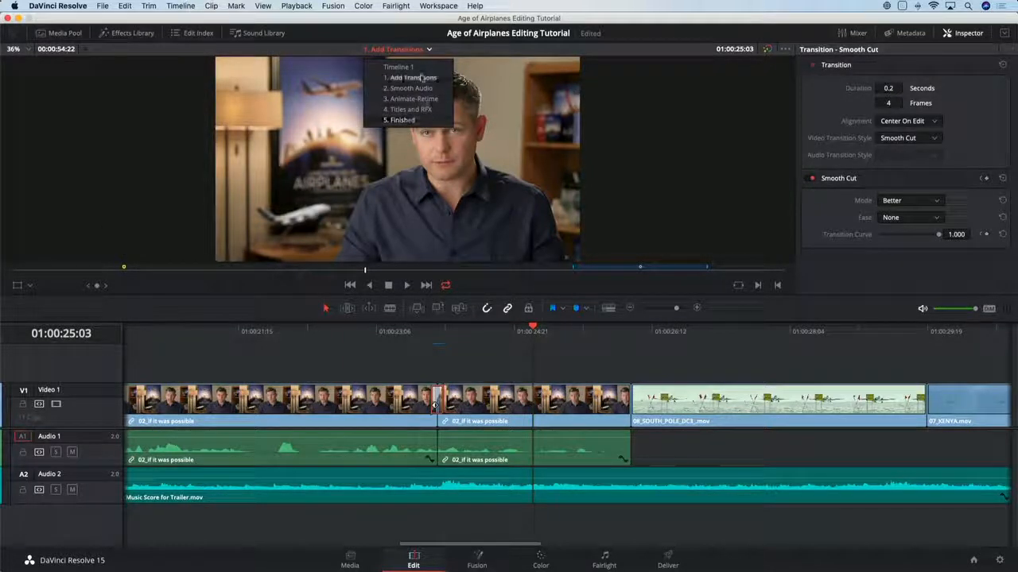
{"action": "left_click", "coordinate": [411, 50]}
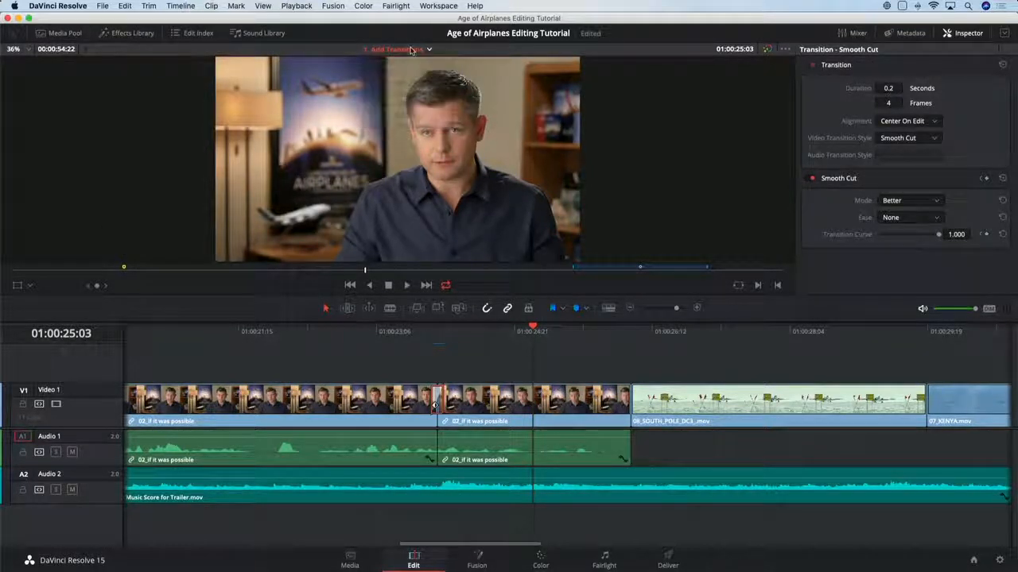
Enable tabbed, stacked timelines in the timeline view options and open the "2. Smooth Audio" timeline in a new tab
{"action": "left_click", "coordinate": [609, 308]}
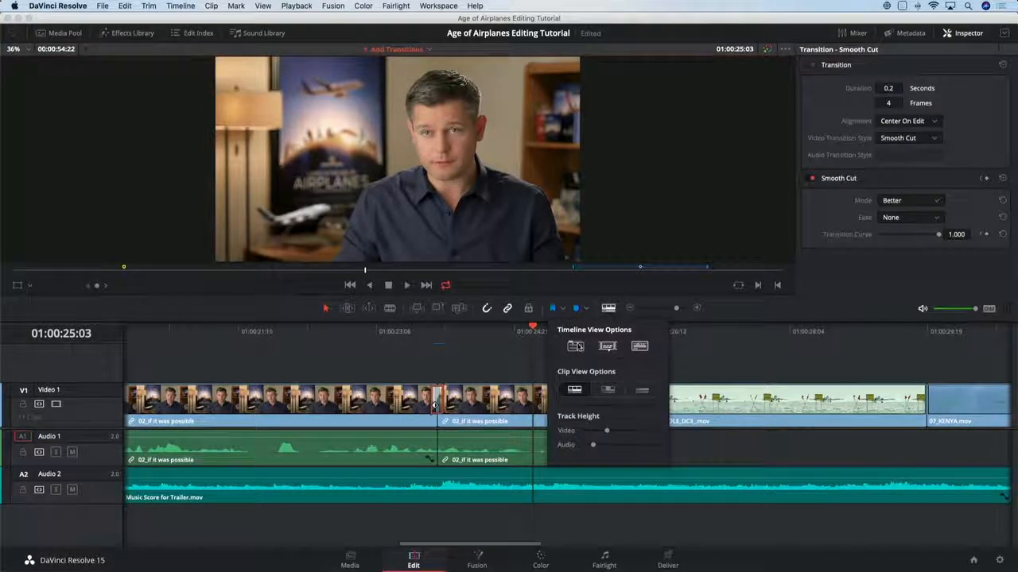
{"action": "left_click", "coordinate": [576, 347]}
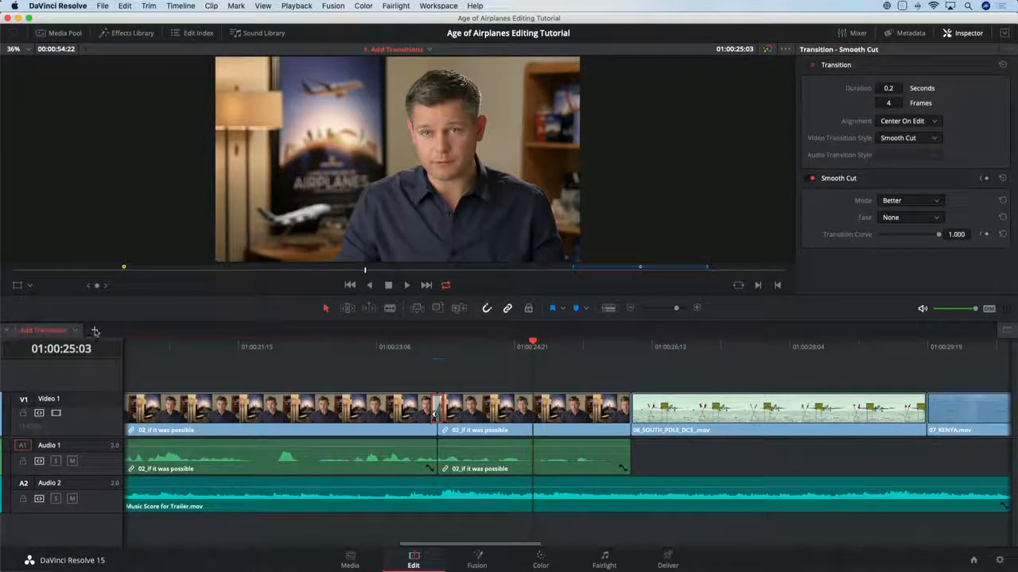
{"action": "left_click", "coordinate": [95, 331]}
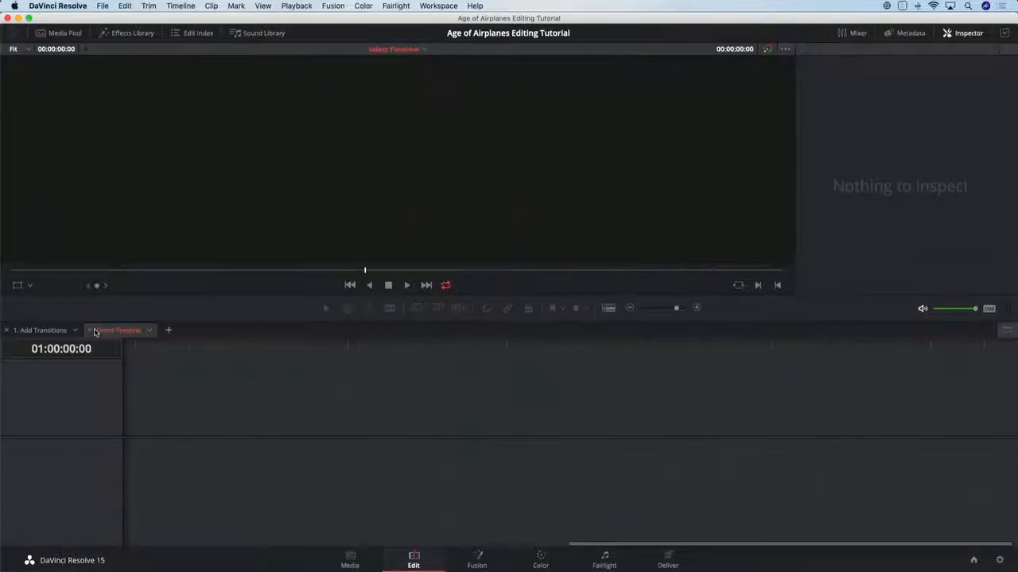
{"action": "left_click", "coordinate": [147, 331]}
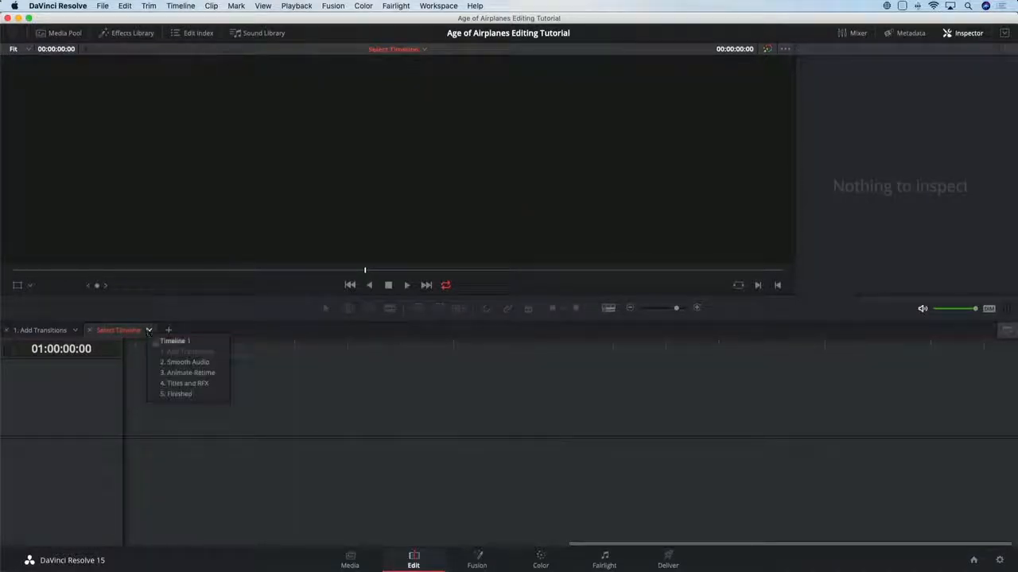
{"action": "left_click", "coordinate": [183, 364]}
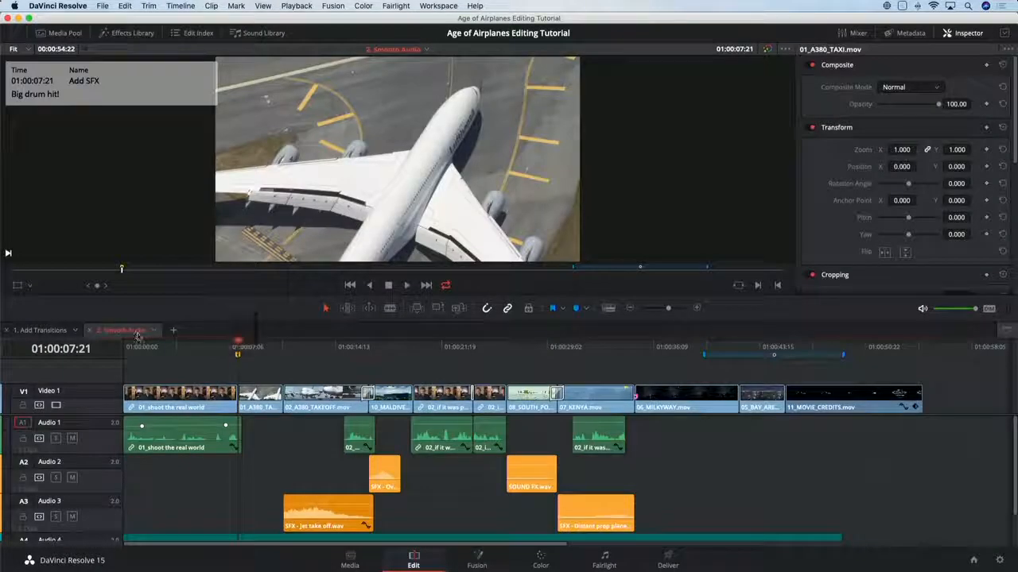
Move the "2. Smooth Audio" tab ahead of "1. Add Transitions", restore the original tab order, and switch to Smooth Audio
{"action": "left_click_drag", "start_coordinate": [137, 332], "coordinate": [36, 331]}
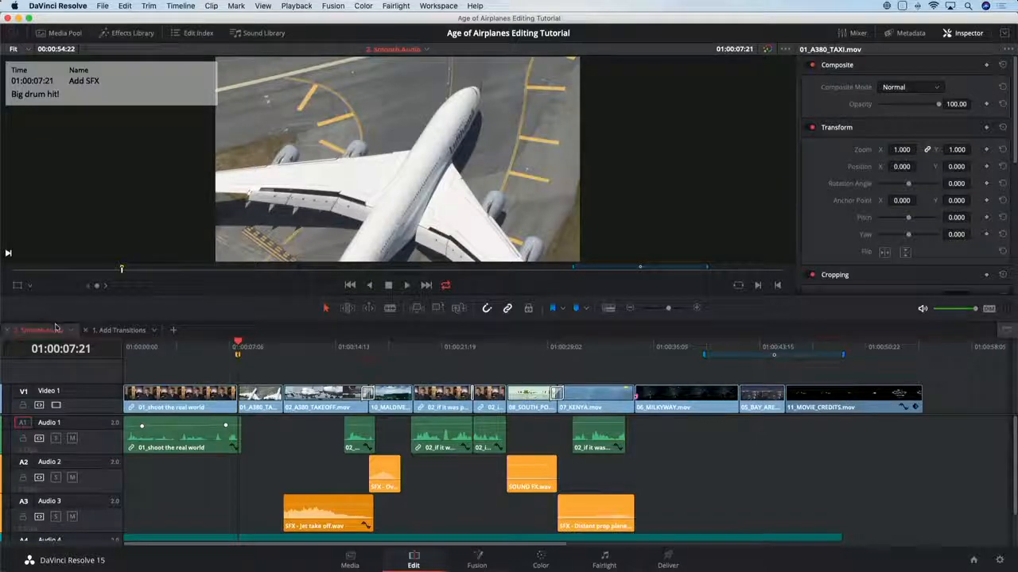
{"action": "left_click_drag", "start_coordinate": [115, 332], "coordinate": [34, 330]}
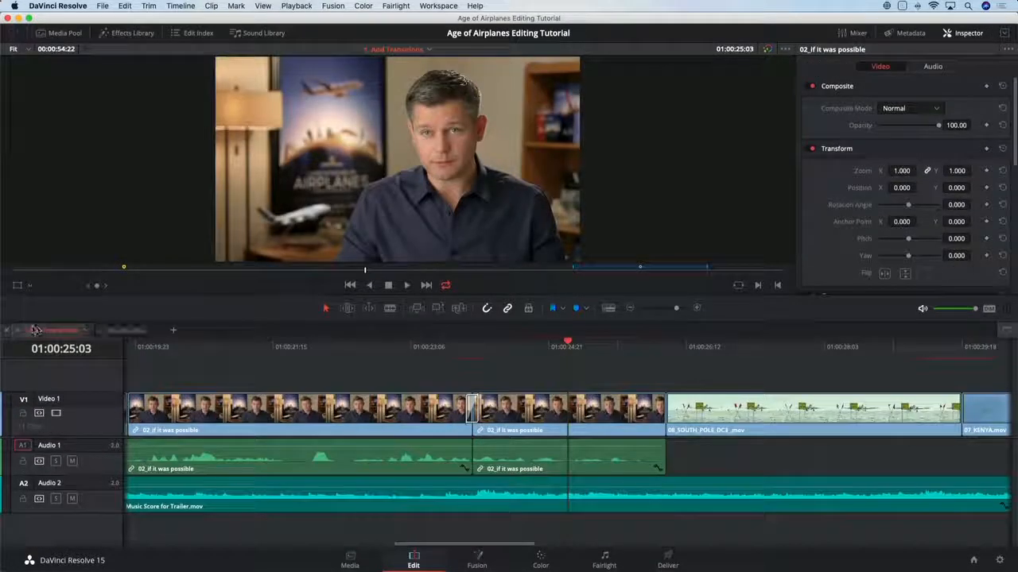
{"action": "left_click", "coordinate": [116, 332]}
Add a third timeline tab and load the "3. Animate-Retime" timeline into it
{"action": "left_click", "coordinate": [173, 330]}
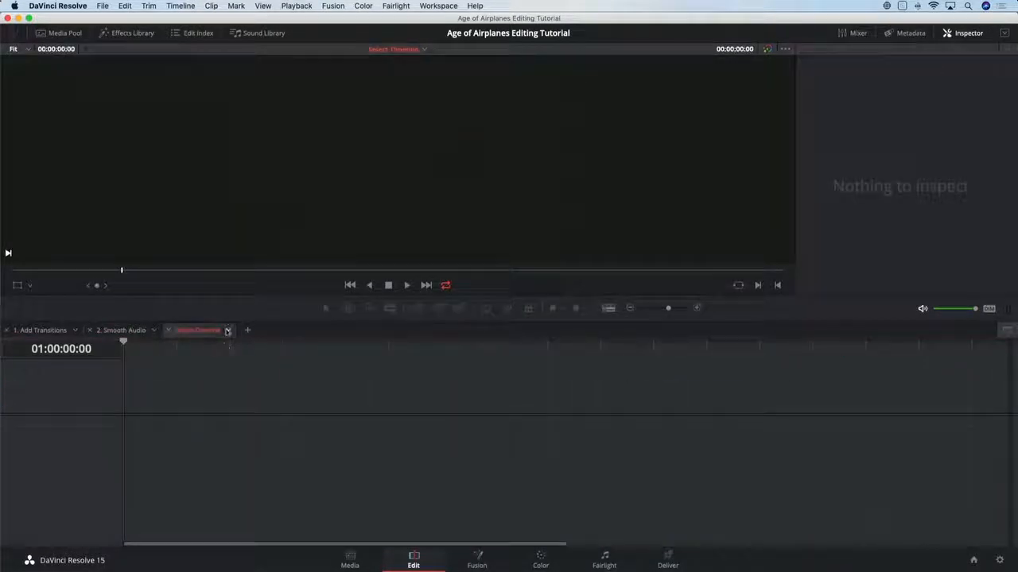
{"action": "left_click", "coordinate": [228, 330]}
{"action": "left_click", "coordinate": [269, 372]}
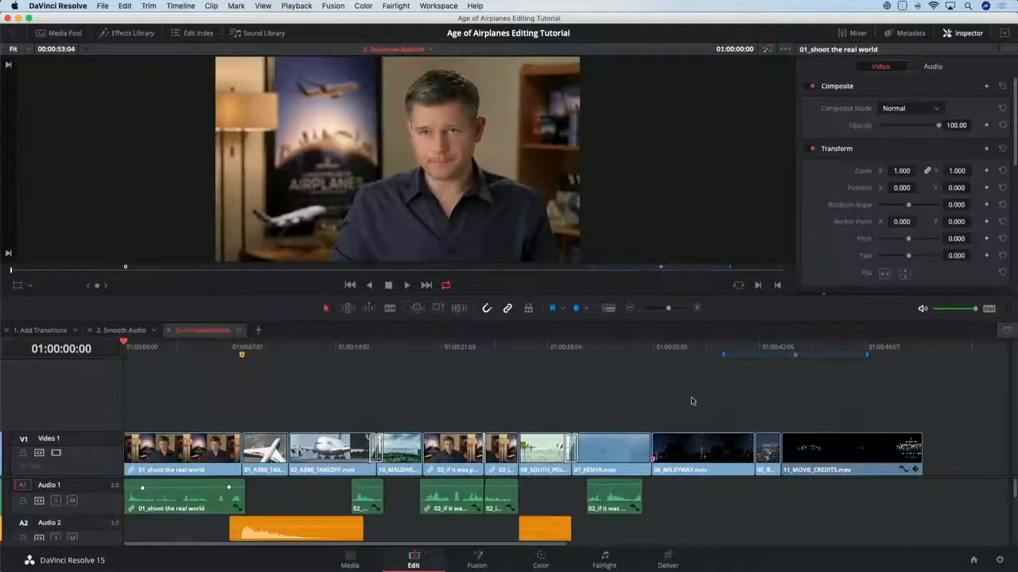
Add a second, empty timeline area stacked beneath the "3. Animate-Retime" timeline
{"action": "left_click", "coordinate": [1006, 330]}
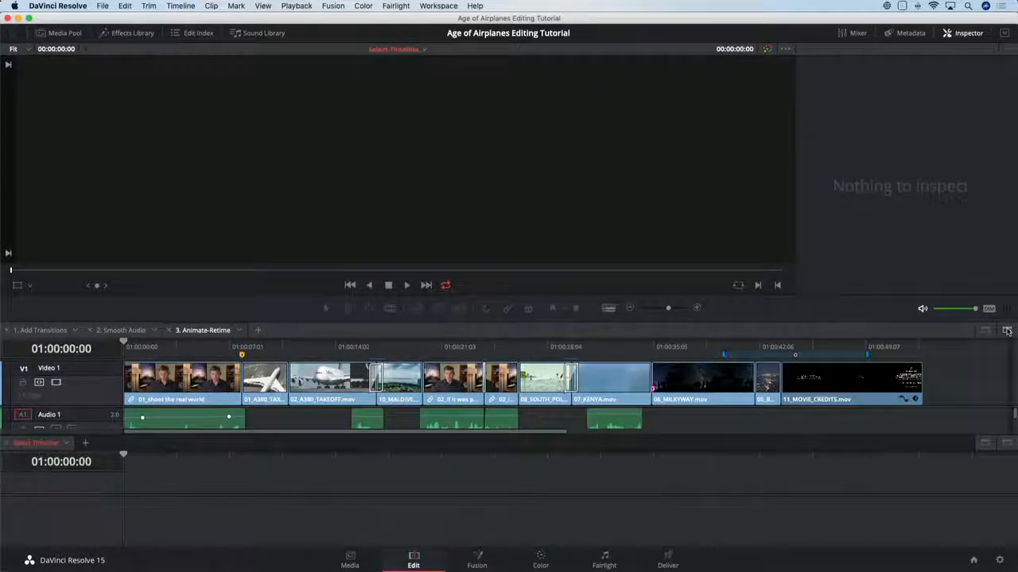
Load the 4. Titles and RFX timeline into the lower stacked timeline and switch the clips to the simplified, thumbnail-free view
{"action": "left_click", "coordinate": [66, 444]}
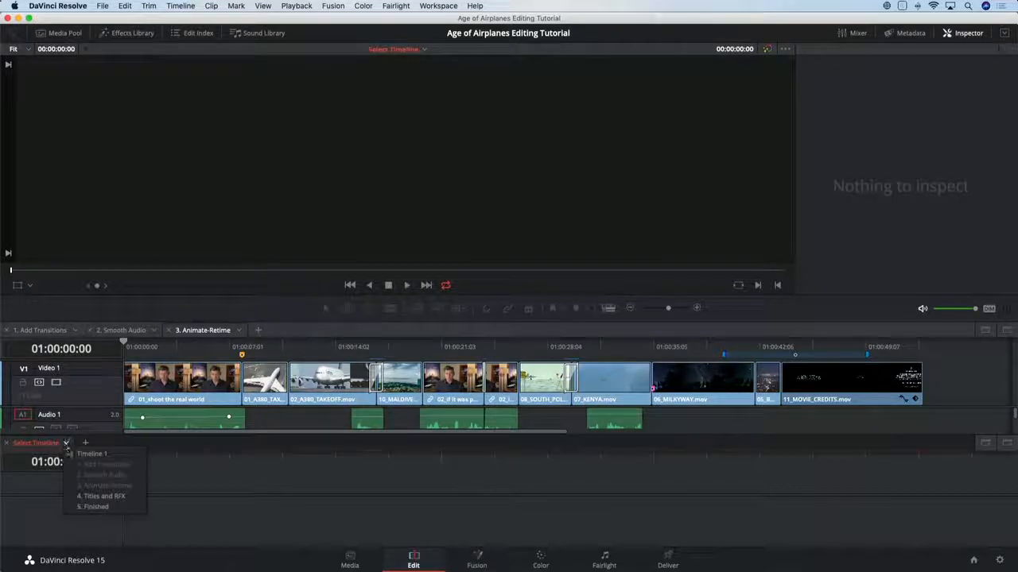
{"action": "left_click", "coordinate": [96, 497]}
{"action": "left_click", "coordinate": [609, 308]}
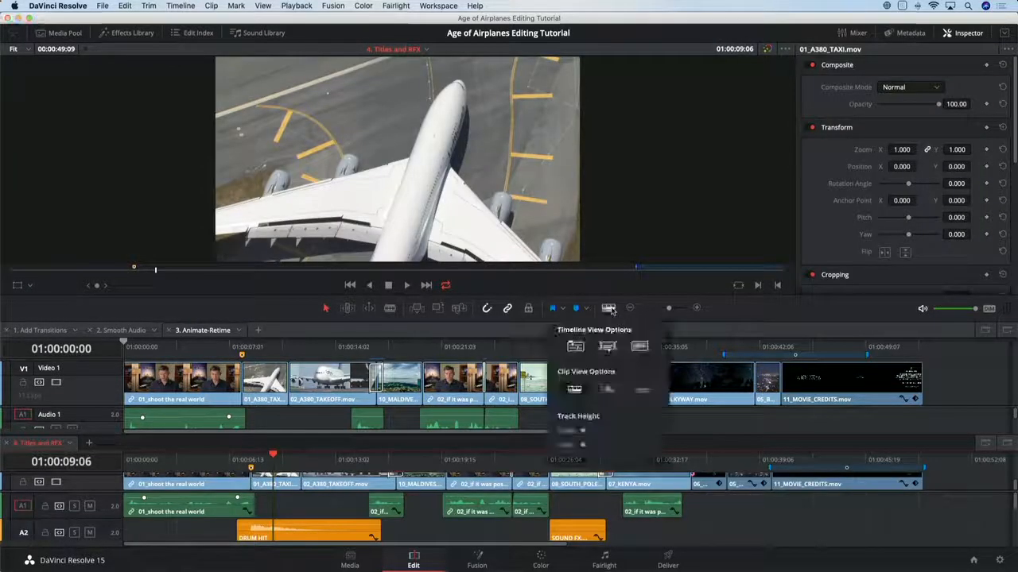
{"action": "left_click", "coordinate": [642, 389]}
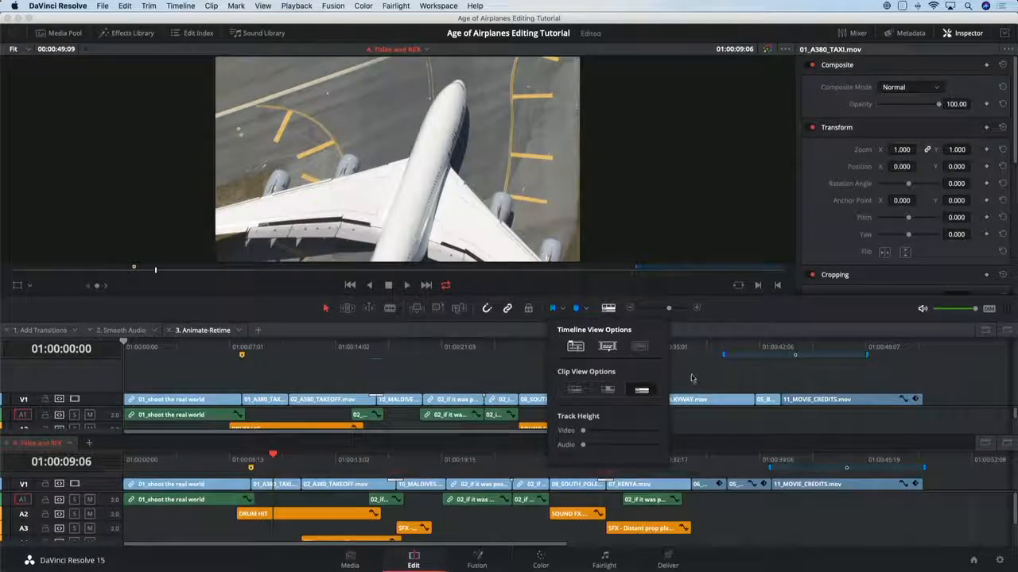
{"action": "left_click", "coordinate": [666, 423]}
{"action": "left_click", "coordinate": [674, 486]}
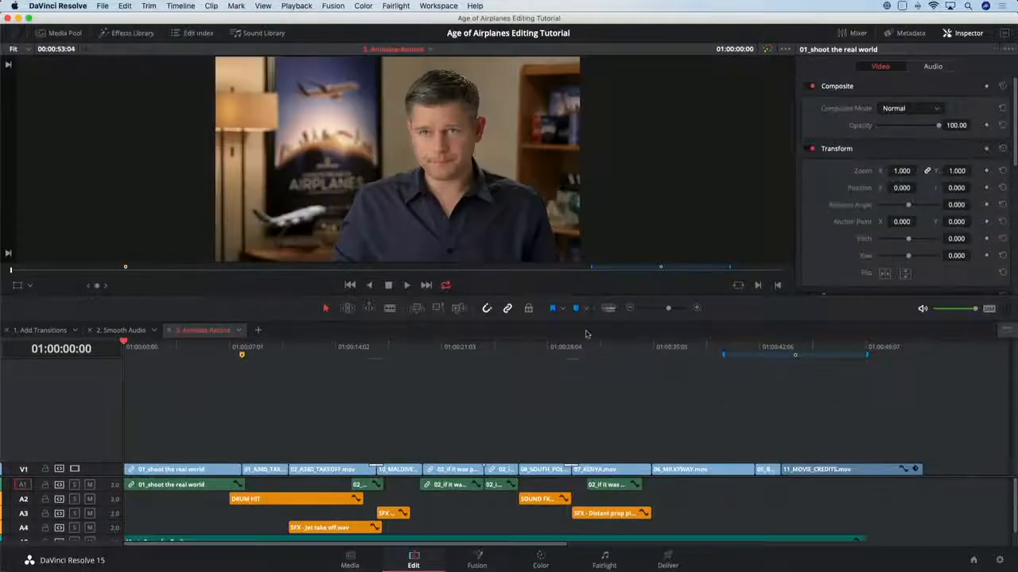
Configure the timeline view with start-and-end thumbnails, audio waveforms and taller tracks, and give the audio tracks more vertical room
{"action": "left_click", "coordinate": [608, 307]}
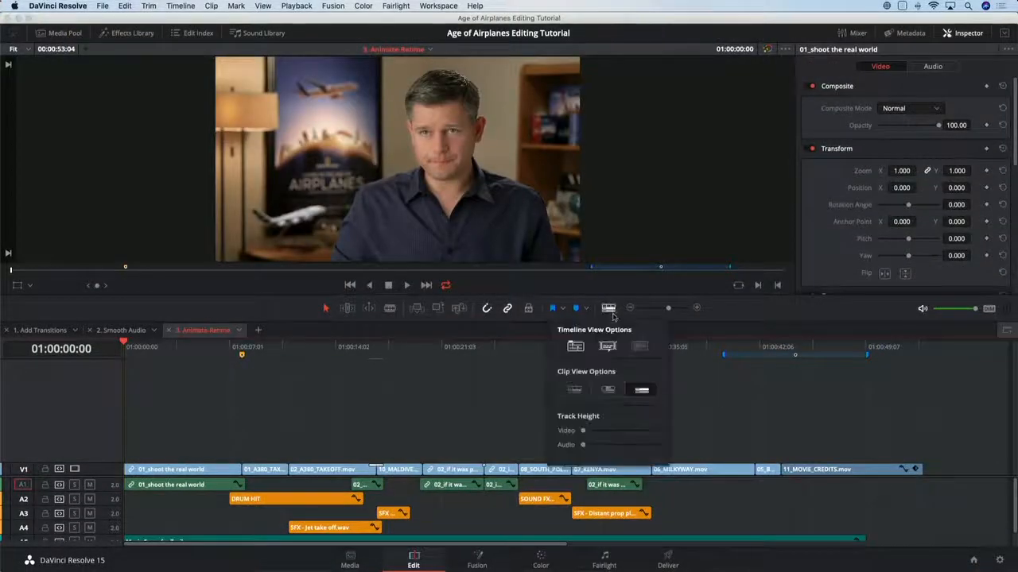
{"action": "left_click", "coordinate": [607, 389]}
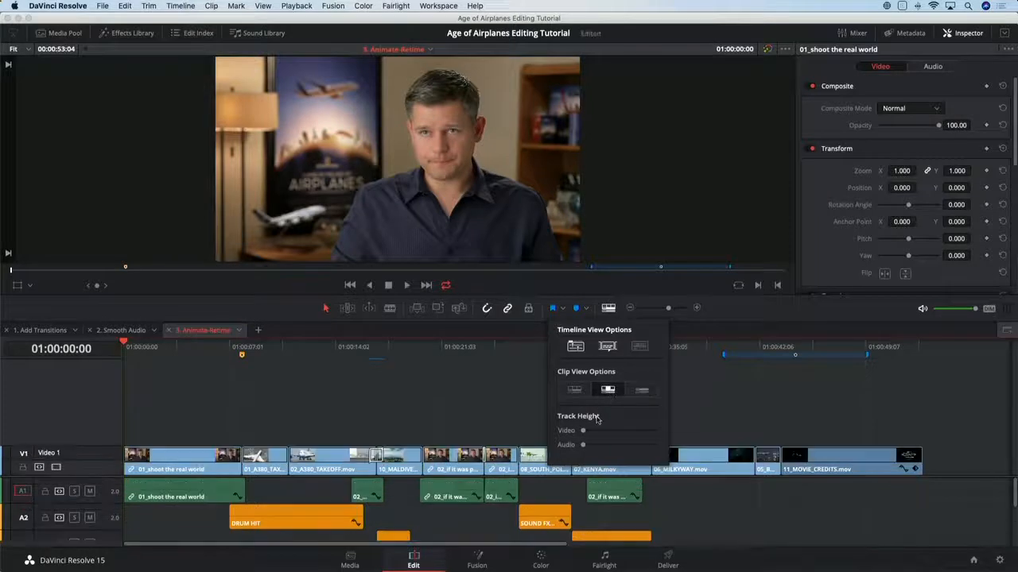
{"action": "left_click", "coordinate": [638, 346]}
{"action": "mouse_move", "coordinate": [583, 444]}
{"action": "left_mouse_down"}
{"action": "mouse_move", "coordinate": [594, 444]}
{"action": "mouse_move", "coordinate": [595, 430]}
{"action": "left_mouse_up"}
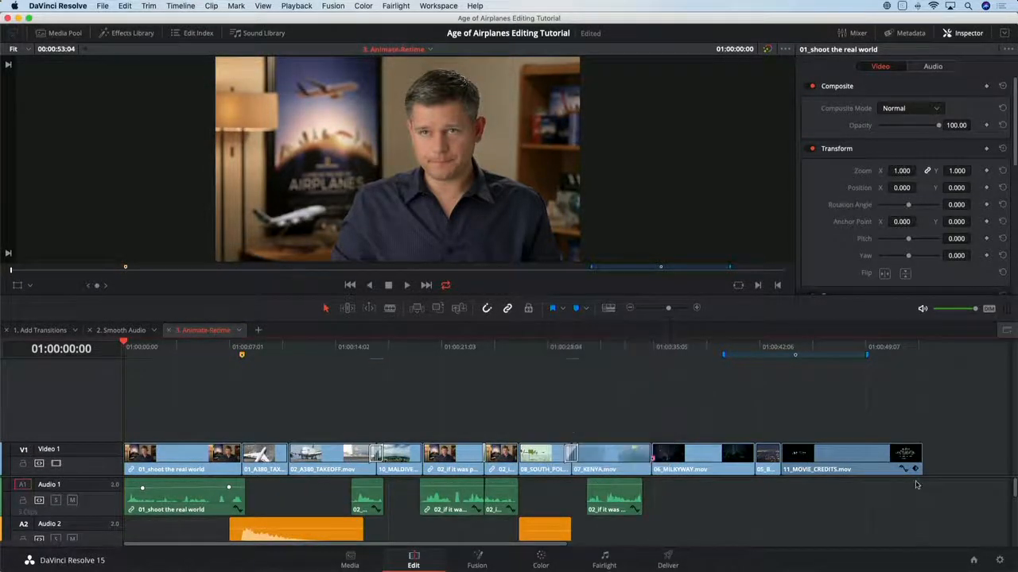
{"action": "left_click_drag", "start_coordinate": [944, 475], "coordinate": [935, 396]}
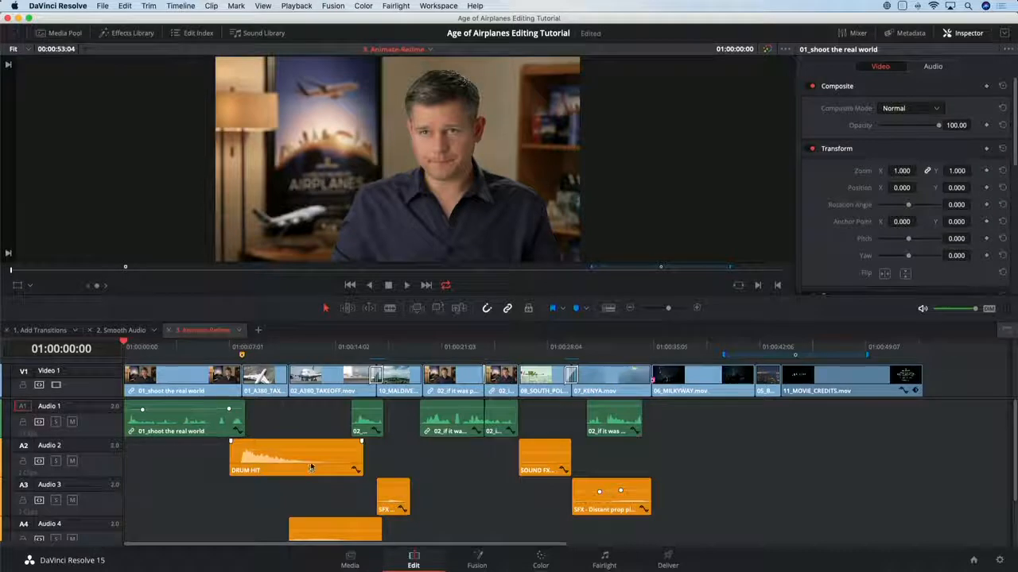
In the 2. Smooth Audio timeline, add one mono audio track below Audio 1, with zero video tracks
{"action": "left_click", "coordinate": [119, 330]}
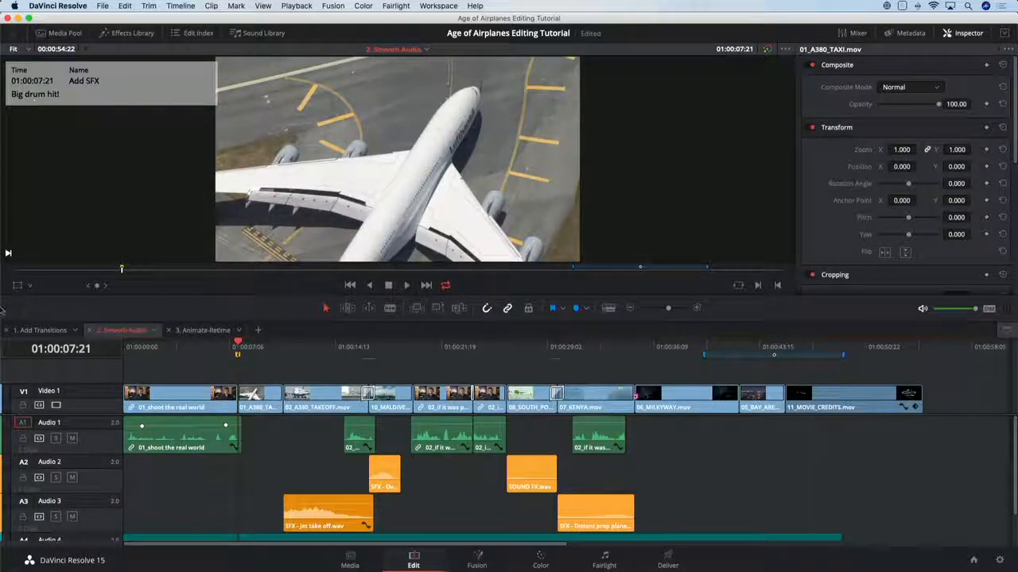
{"action": "right_click", "coordinate": [100, 485]}
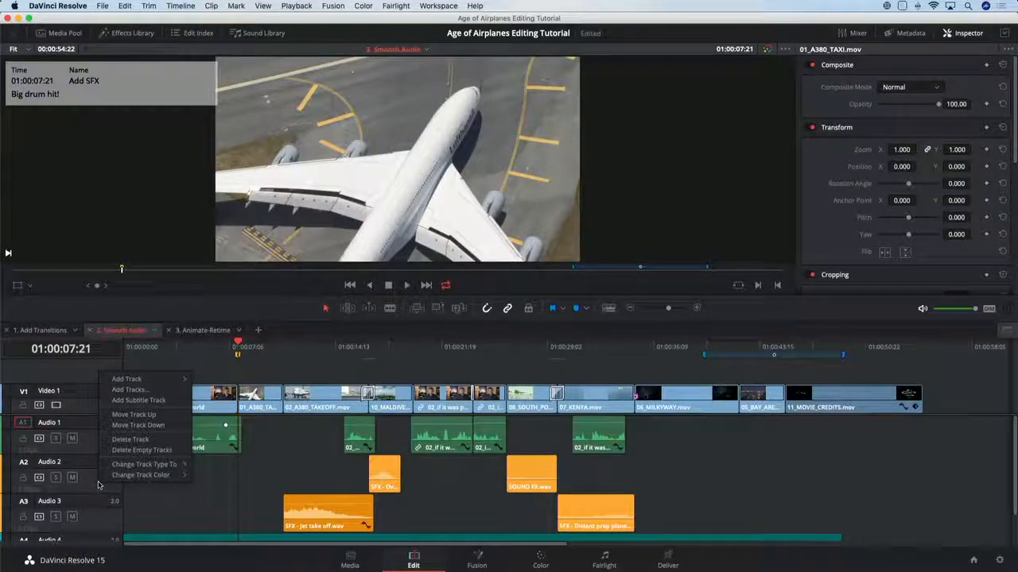
{"action": "mouse_move", "coordinate": [171, 381]}
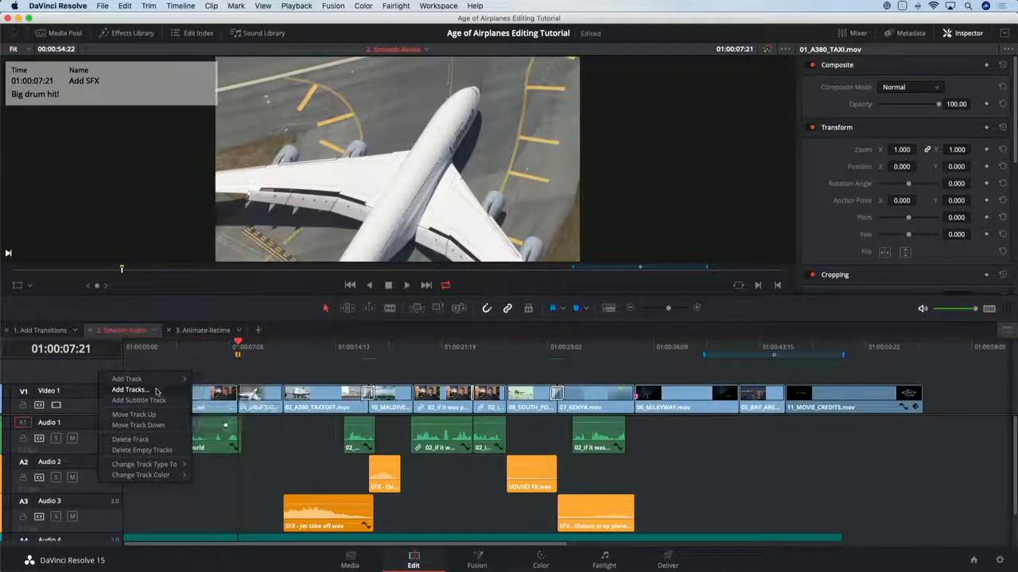
{"action": "left_click", "coordinate": [156, 391]}
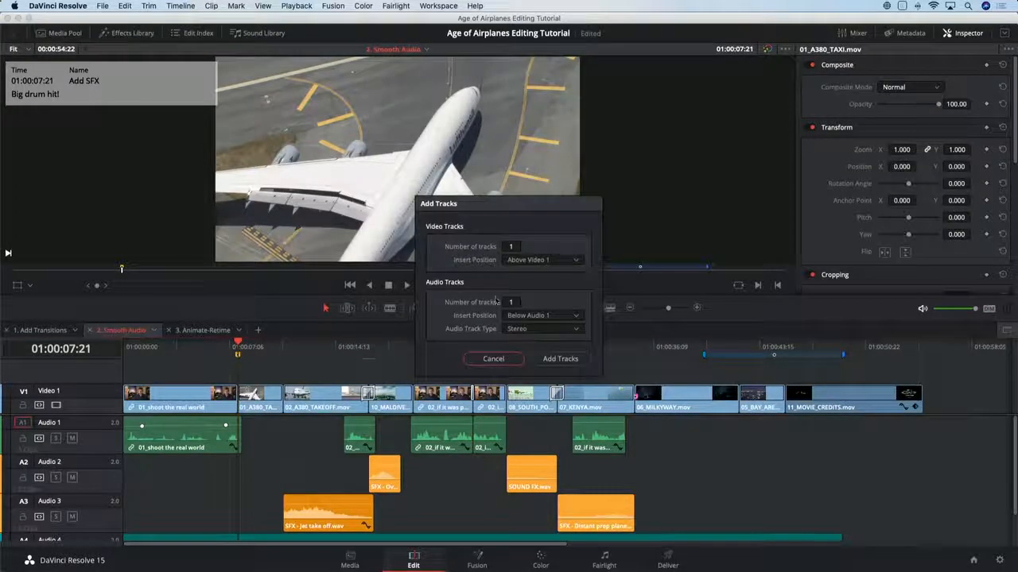
{"action": "left_click", "coordinate": [514, 248]}
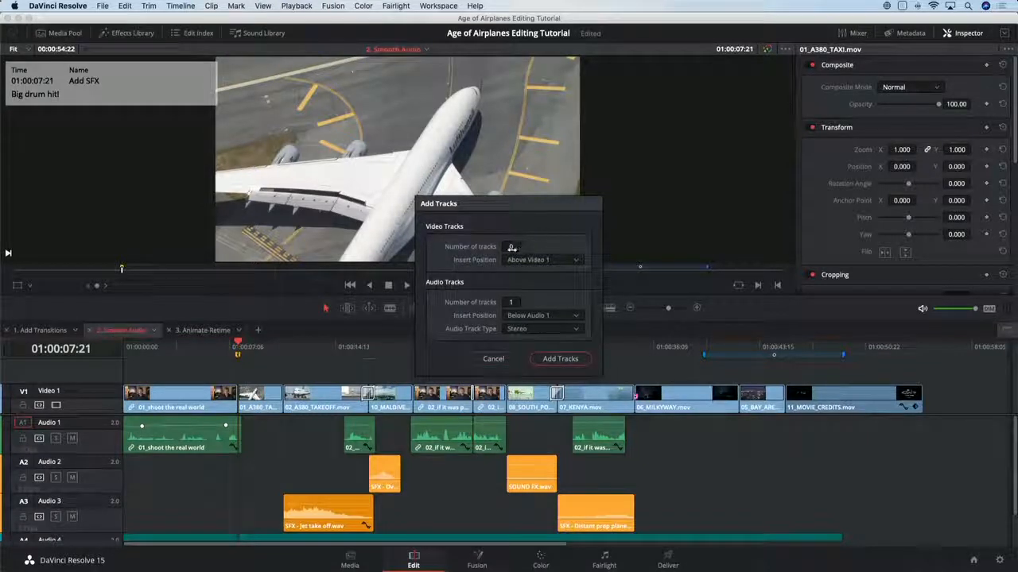
{"action": "left_click", "coordinate": [521, 318]}
{"action": "left_click", "coordinate": [540, 336]}
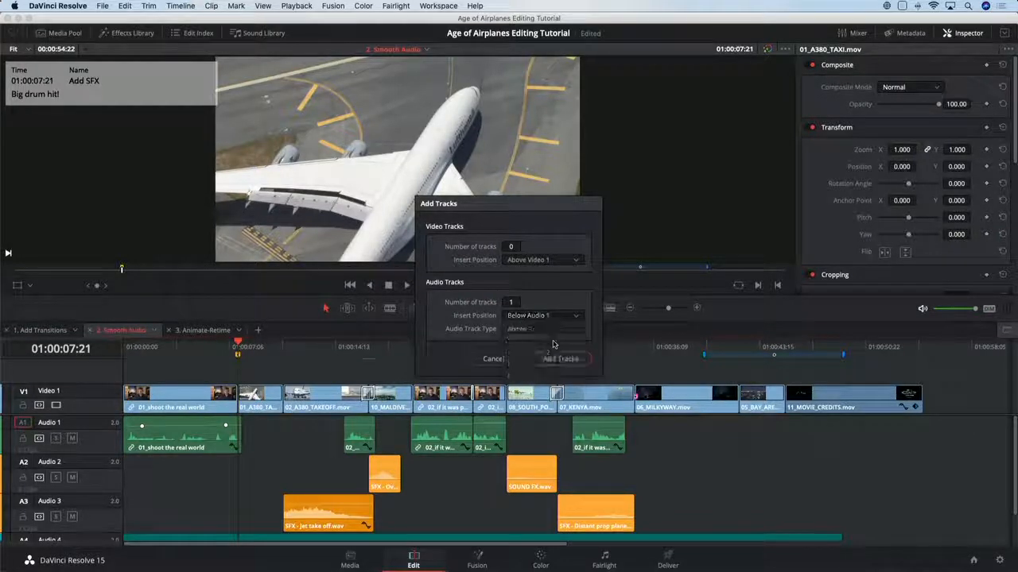
{"action": "left_click", "coordinate": [539, 333]}
{"action": "left_click", "coordinate": [543, 346]}
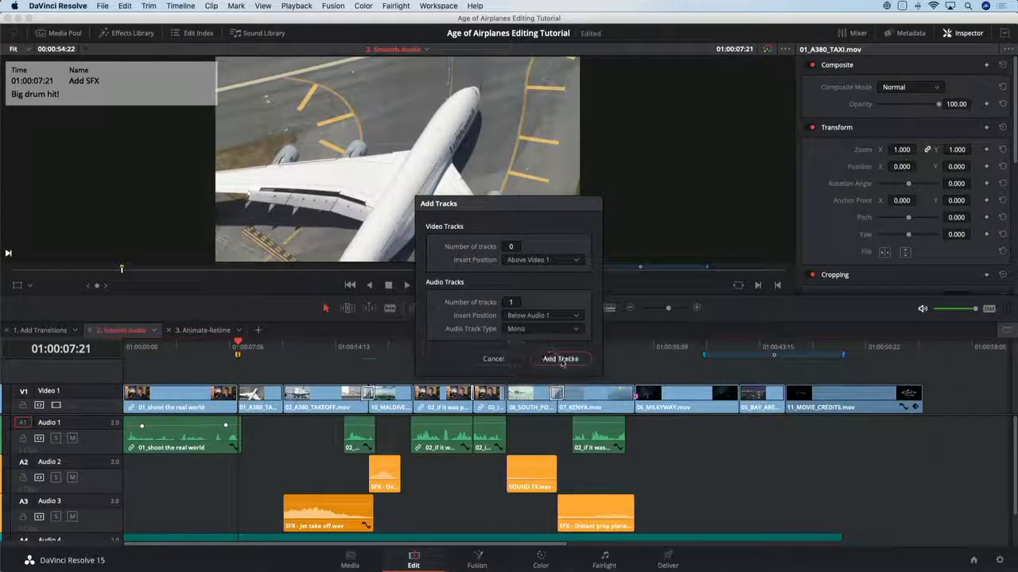
{"action": "left_click", "coordinate": [559, 358]}
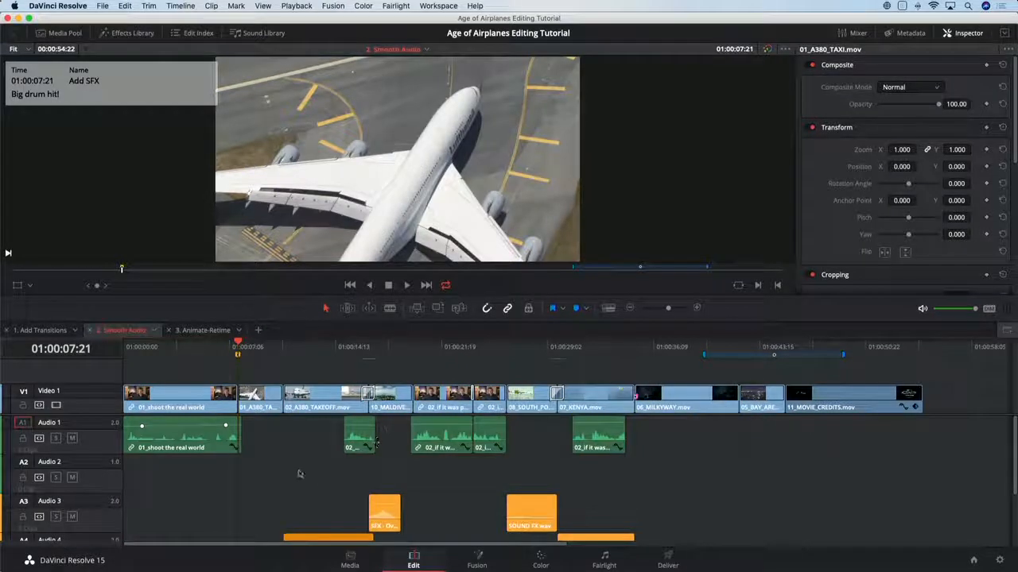
Show the Media Pool at half height so the timeline keeps its full width, and hide the Inspector
{"action": "mouse_move", "coordinate": [241, 355]}
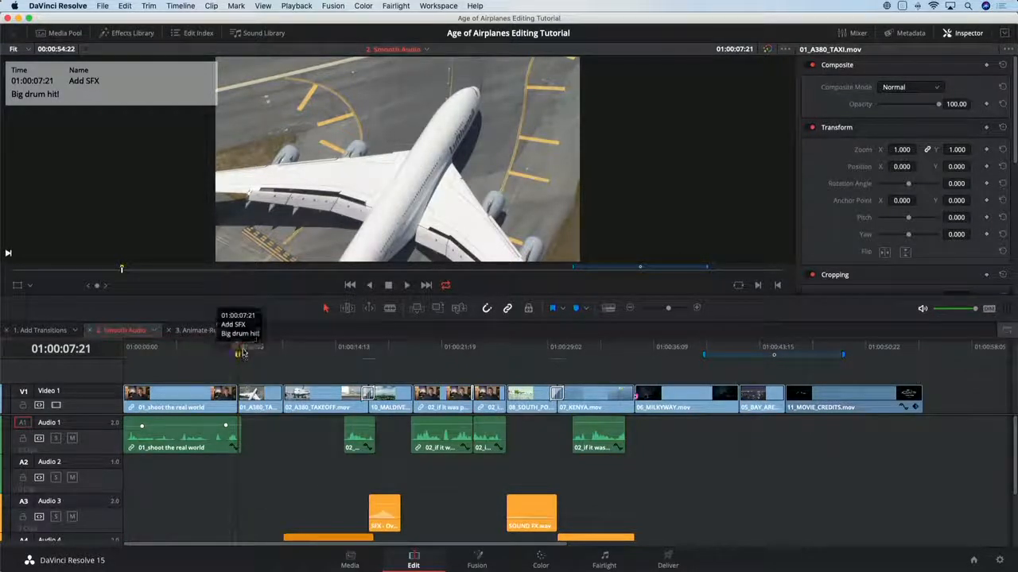
{"action": "left_click", "coordinate": [64, 33]}
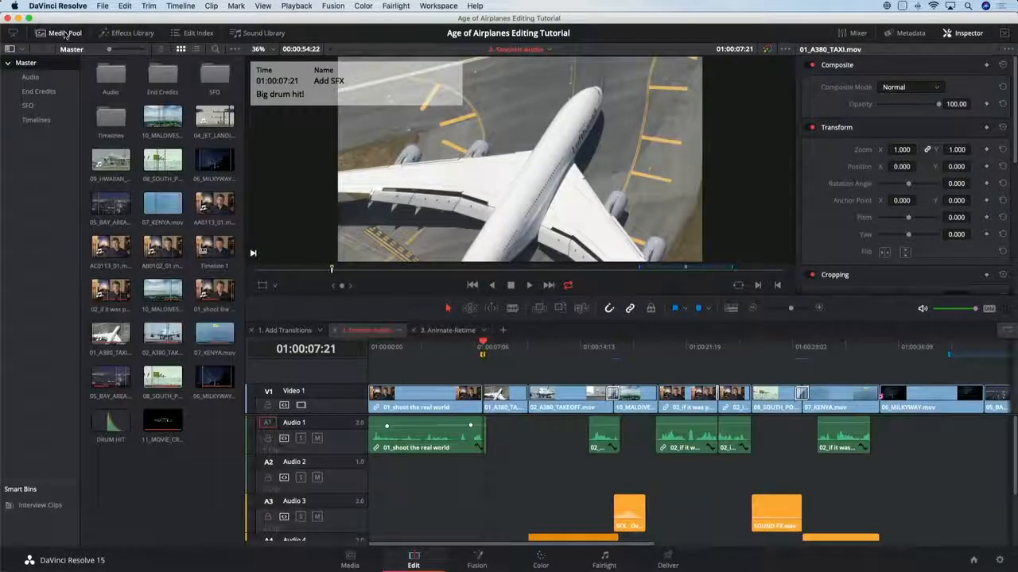
{"action": "left_click", "coordinate": [13, 33]}
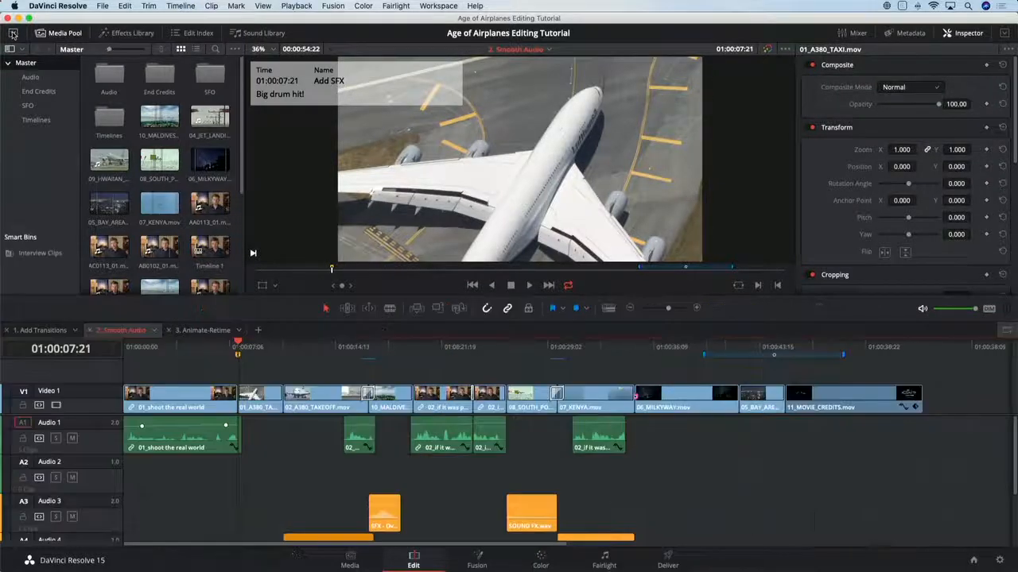
{"action": "left_click", "coordinate": [968, 34]}
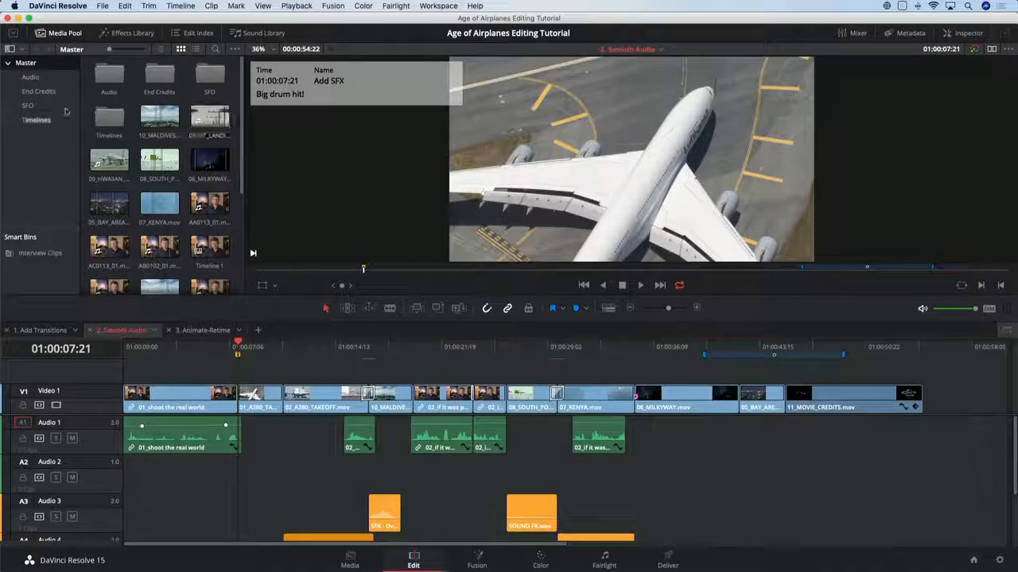
Place DRUM HIT from the Audio bin on Audio 2 at the 01:00:07:21 marker and set that track's color to Orange
{"action": "left_click", "coordinate": [29, 78]}
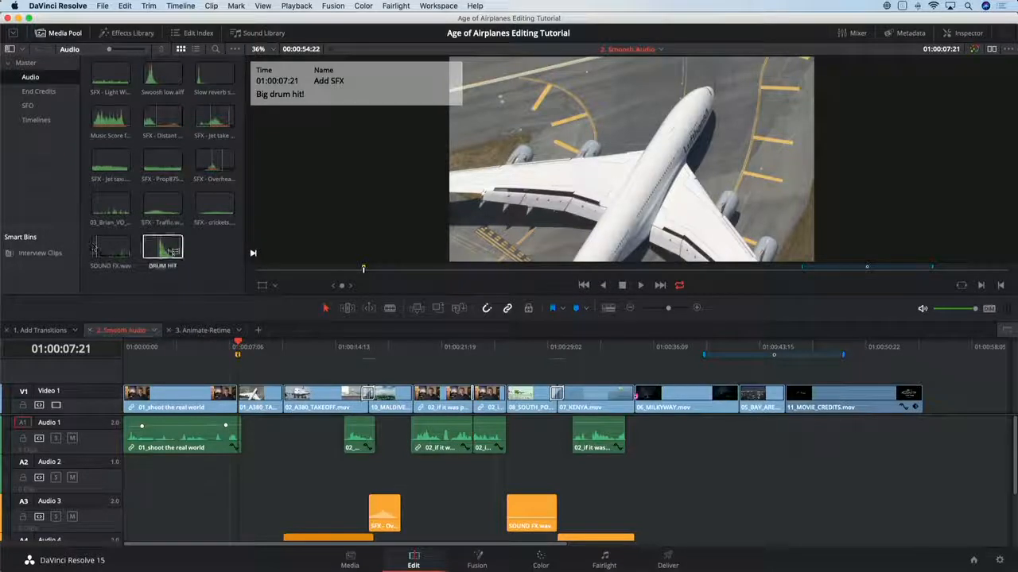
{"action": "left_click_drag", "start_coordinate": [163, 248], "coordinate": [237, 492]}
{"action": "right_click", "coordinate": [103, 480]}
{"action": "mouse_move", "coordinate": [159, 477]}
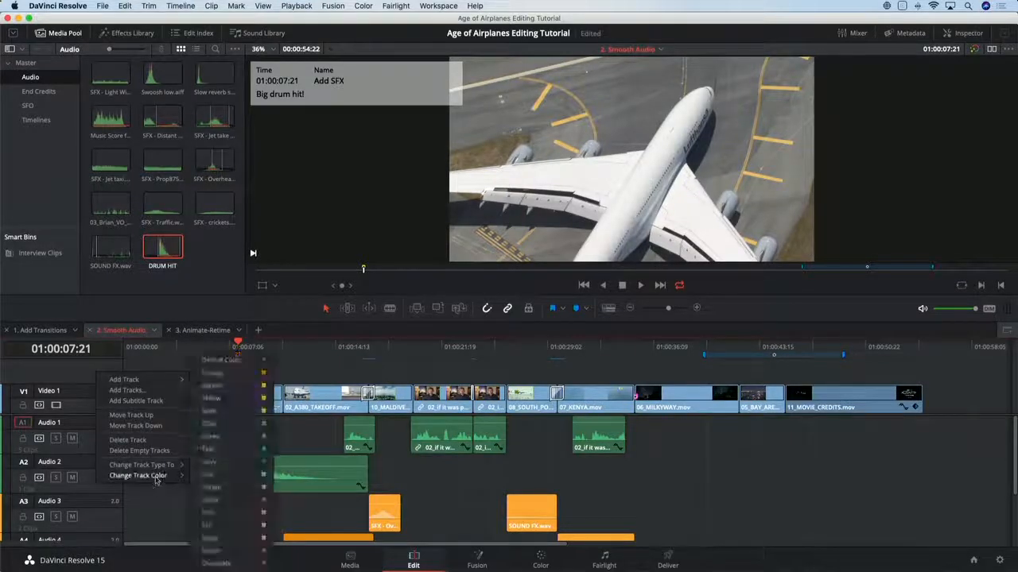
{"action": "left_click", "coordinate": [241, 373]}
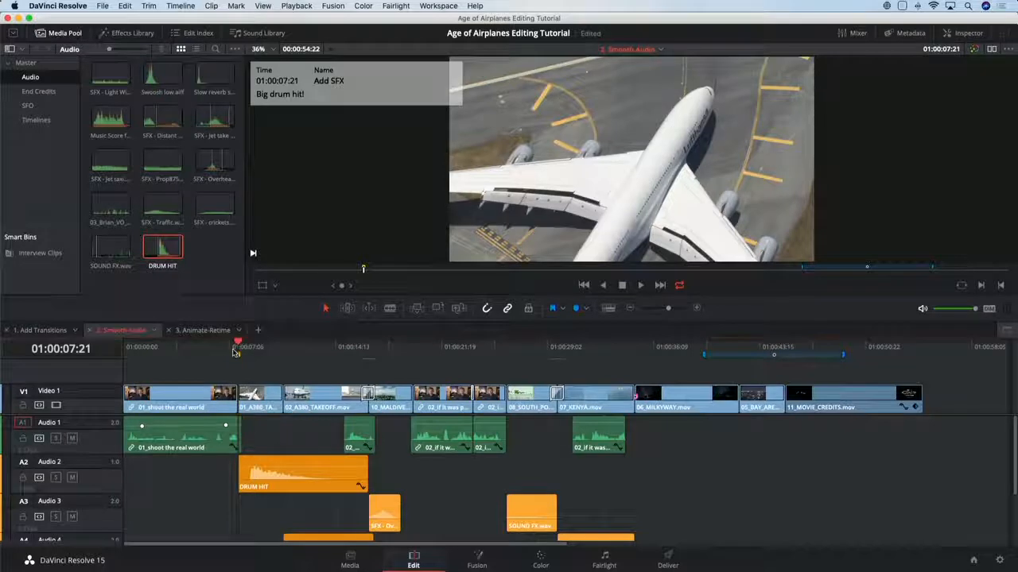
With snapping off, move the DRUM HIT clip earlier so its waveform peak starts at the first frame of 01_A380_TAXI.mov
{"action": "key", "text": "super+equal"}
{"action": "key", "text": "super+equal"}
{"action": "key", "text": "super+equal"}
{"action": "key", "text": "super+equal"}
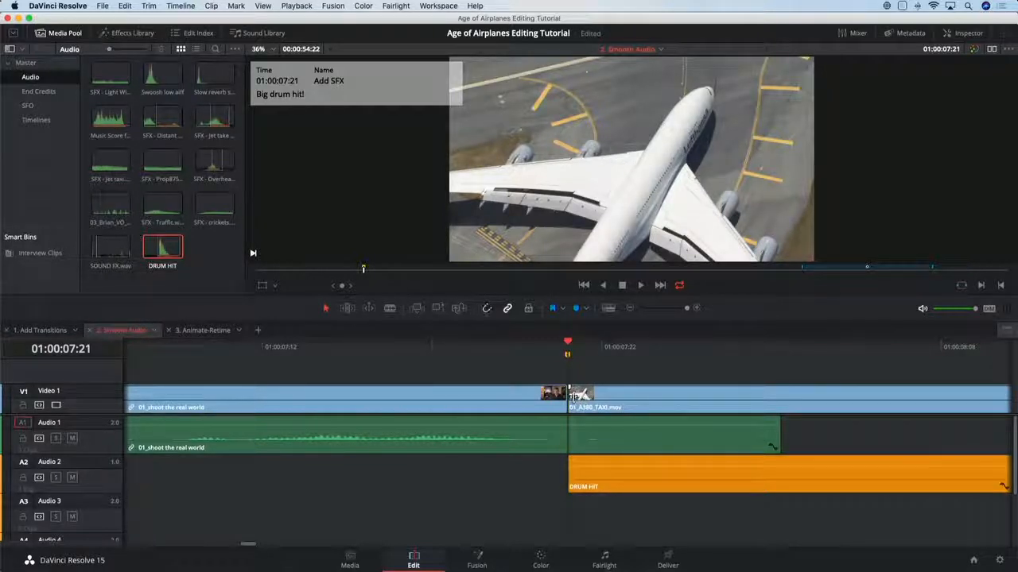
{"action": "mouse_move", "coordinate": [571, 394]}
{"action": "left_mouse_down"}
{"action": "mouse_move", "coordinate": [763, 391]}
{"action": "mouse_move", "coordinate": [569, 391]}
{"action": "left_mouse_up"}
{"action": "left_click_drag", "start_coordinate": [752, 481], "coordinate": [365, 468]}
{"action": "left_click_drag", "start_coordinate": [932, 474], "coordinate": [592, 472]}
{"action": "left_click_drag", "start_coordinate": [589, 473], "coordinate": [594, 472]}
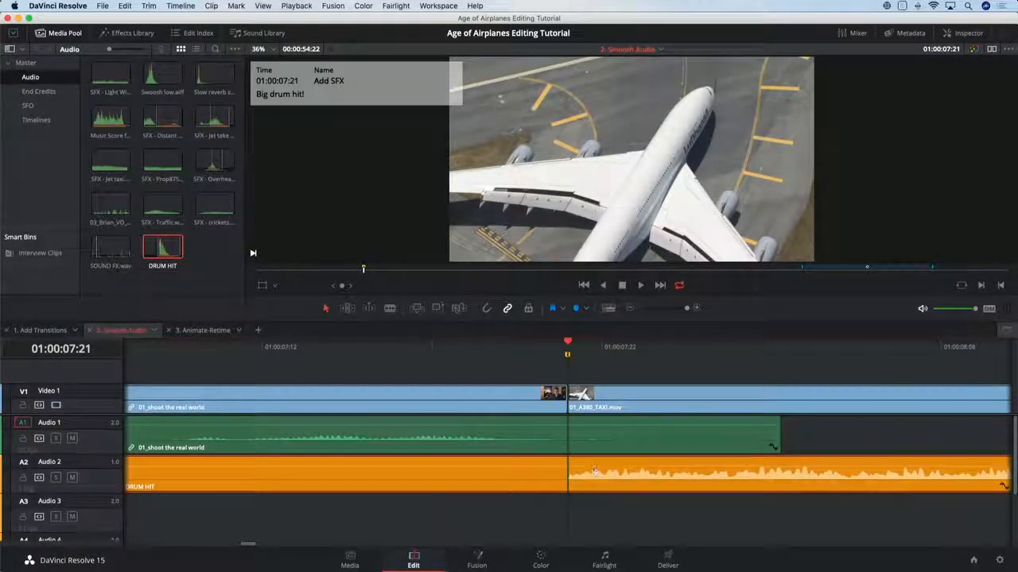
Play the timeline from 01:00:06:06 through the drum hit and into the jet takeoff shot to check the sound timing
{"action": "key", "text": "super+minus"}
{"action": "key", "text": "super+minus"}
{"action": "key", "text": "super+minus"}
{"action": "key", "text": "super+minus"}
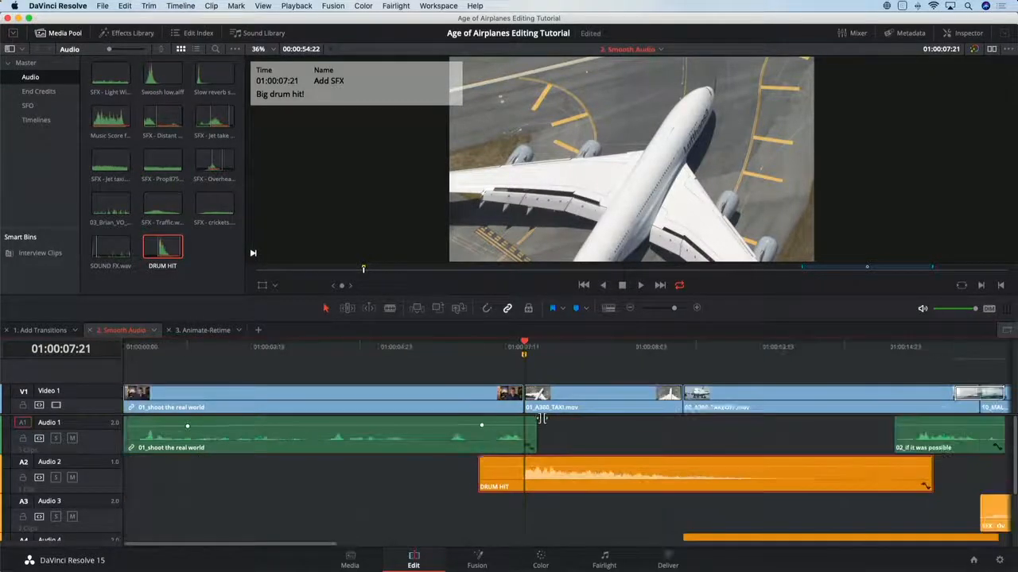
{"action": "left_click", "coordinate": [442, 348]}
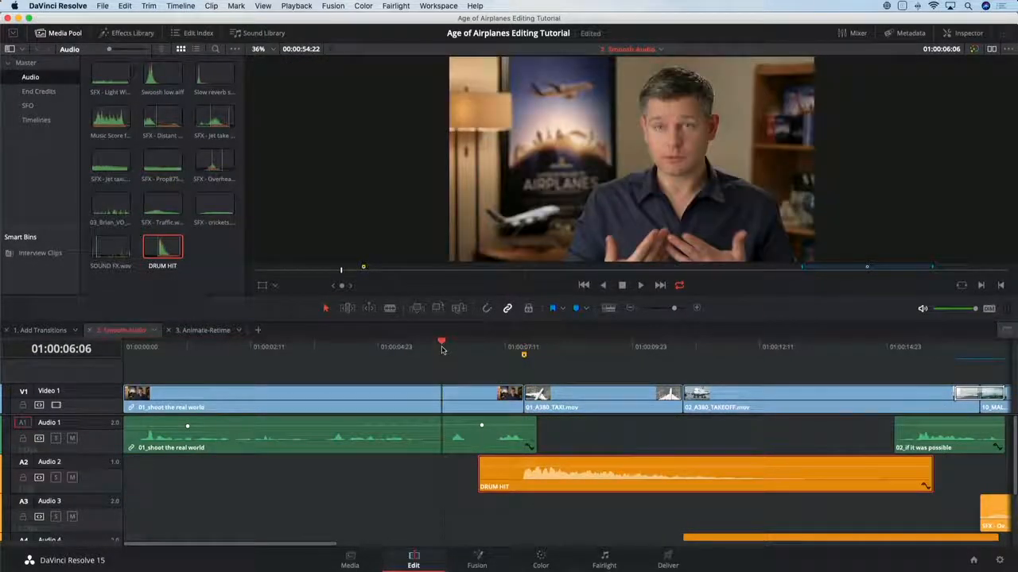
{"action": "key", "text": "space"}
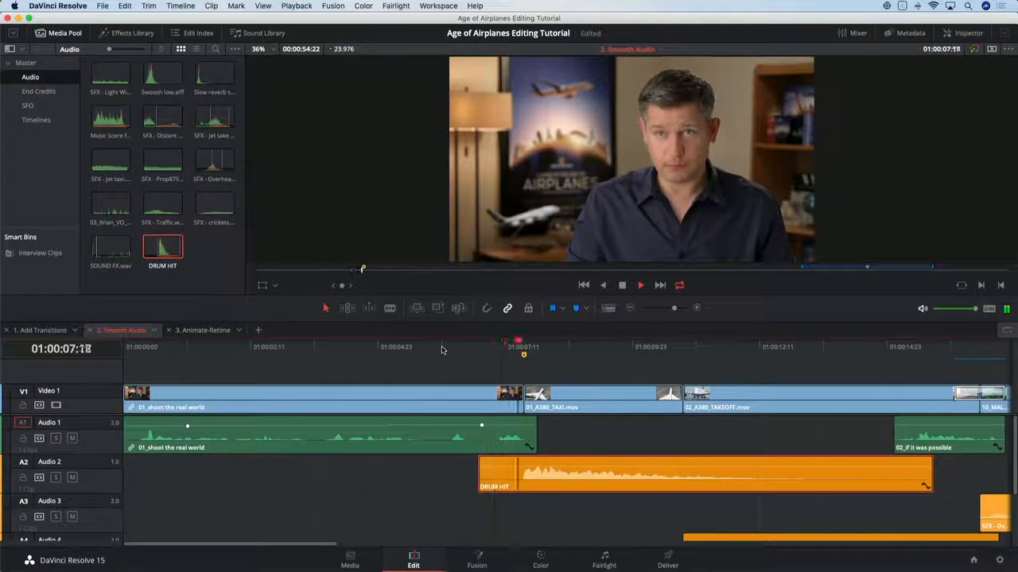
{"action": "key", "text": "space"}
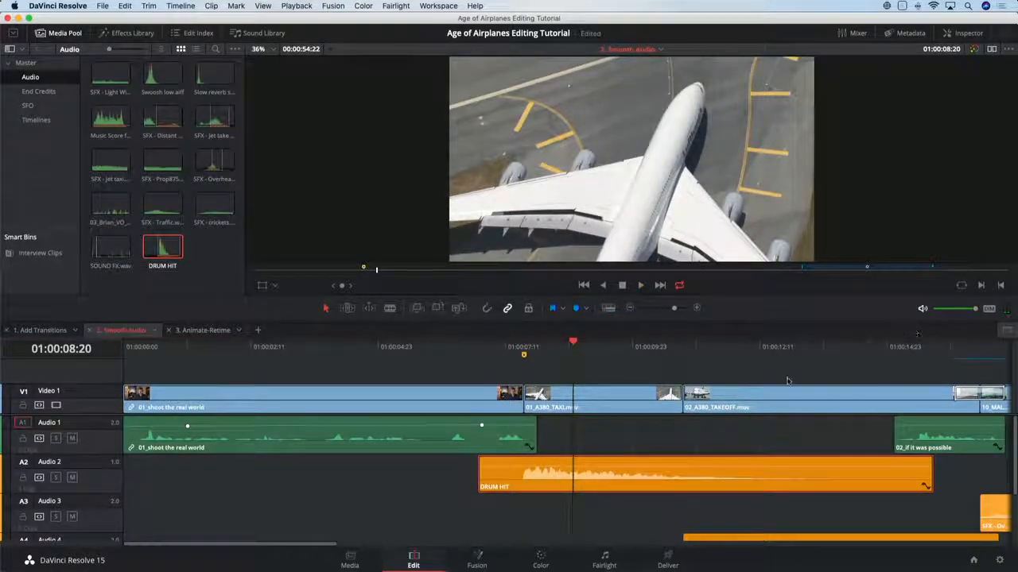
{"action": "scroll", "coordinate": [753, 437], "scroll_direction": "down", "scroll_amount": 4}
{"action": "key", "text": "space"}
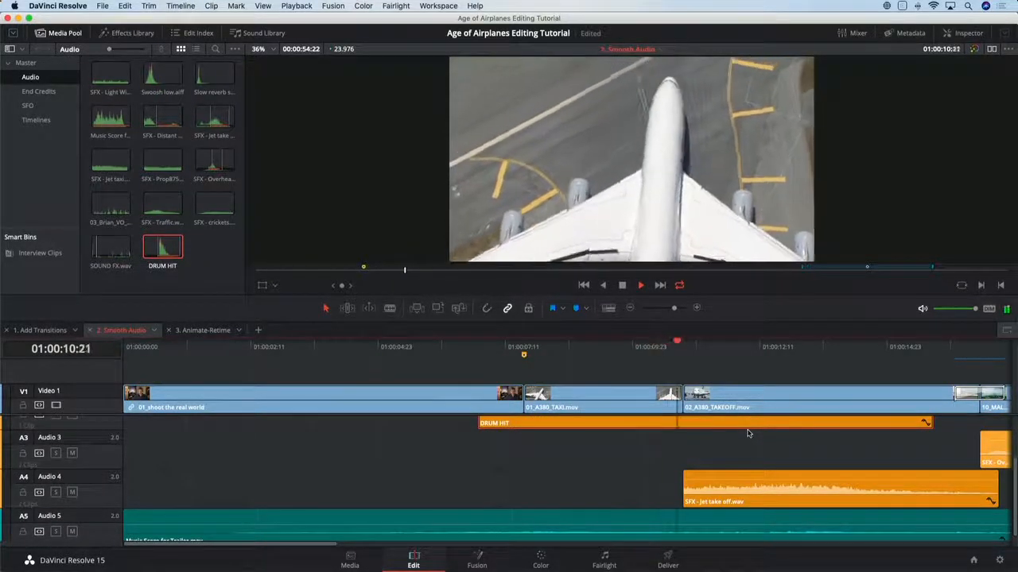
{"action": "key", "text": "space"}
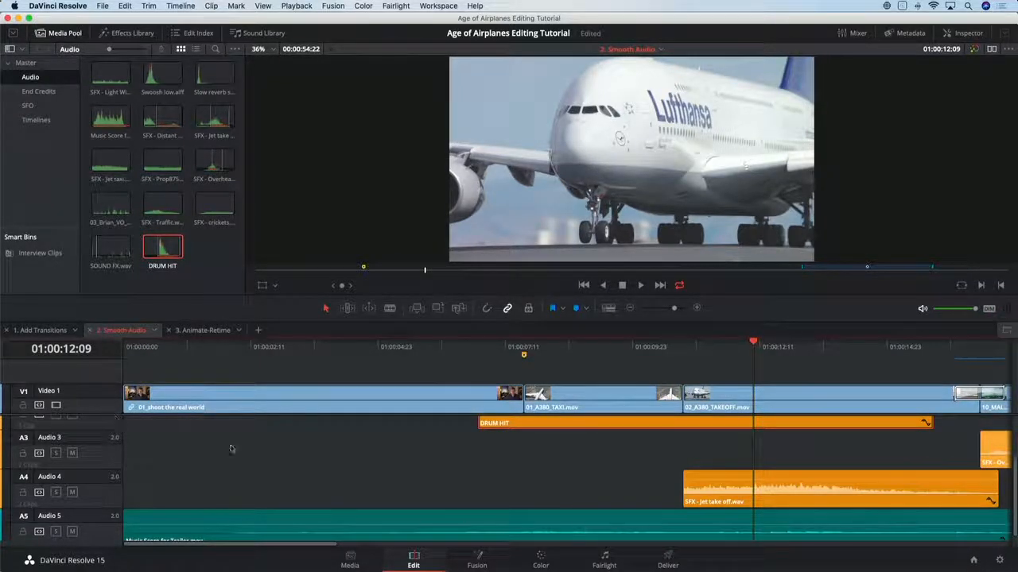
Enlarge the timeline area upward so more of the audio tracks fit below the viewer
{"action": "scroll", "coordinate": [232, 450], "scroll_direction": "up", "scroll_amount": 3}
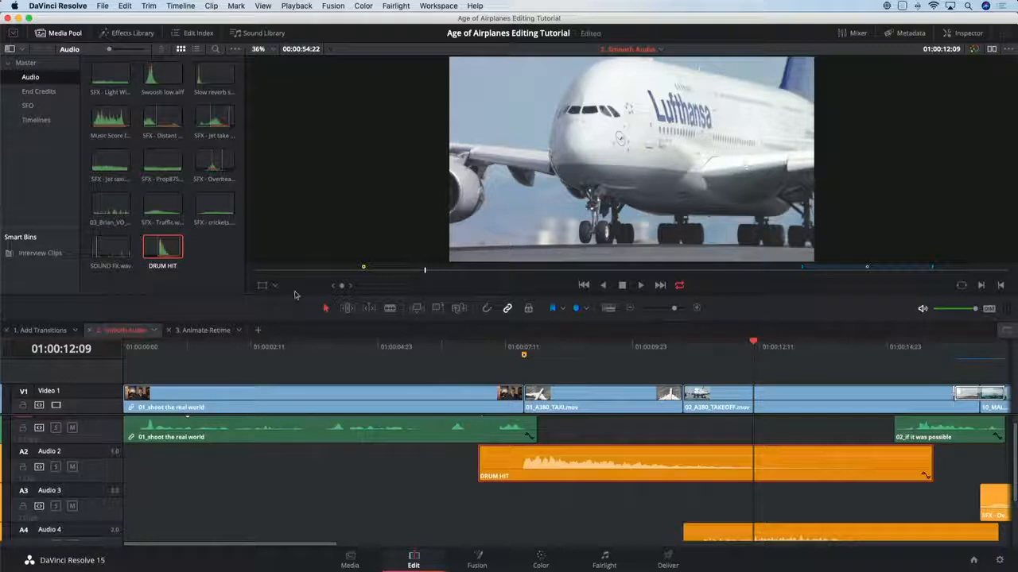
{"action": "left_click_drag", "start_coordinate": [291, 314], "coordinate": [290, 246]}
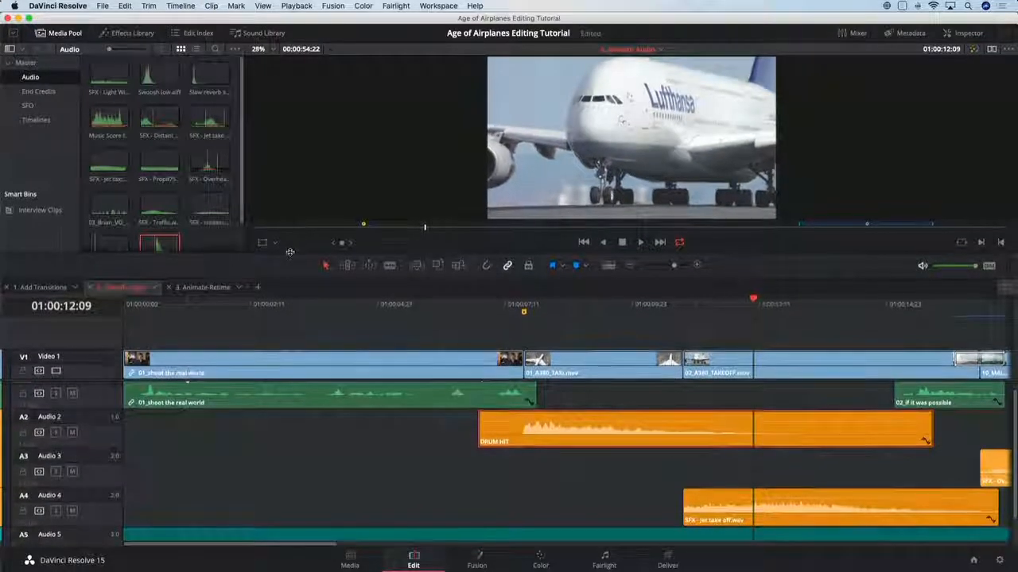
{"action": "mouse_move", "coordinate": [527, 310]}
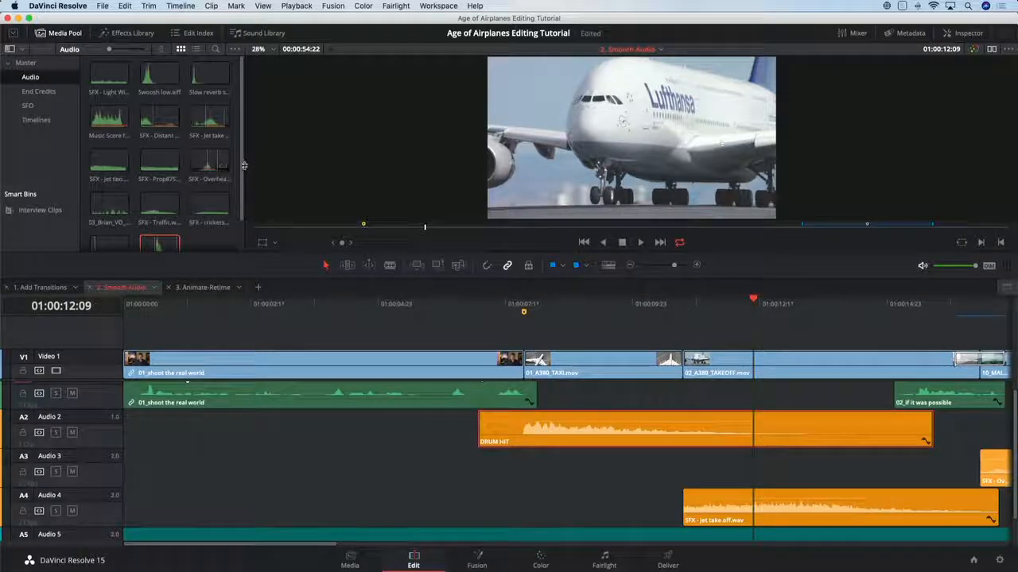
{"action": "mouse_move", "coordinate": [245, 164]}
{"action": "left_mouse_down"}
{"action": "mouse_move", "coordinate": [397, 179]}
{"action": "mouse_move", "coordinate": [213, 176]}
{"action": "mouse_move", "coordinate": [286, 175]}
{"action": "mouse_move", "coordinate": [245, 177]}
{"action": "left_mouse_up"}
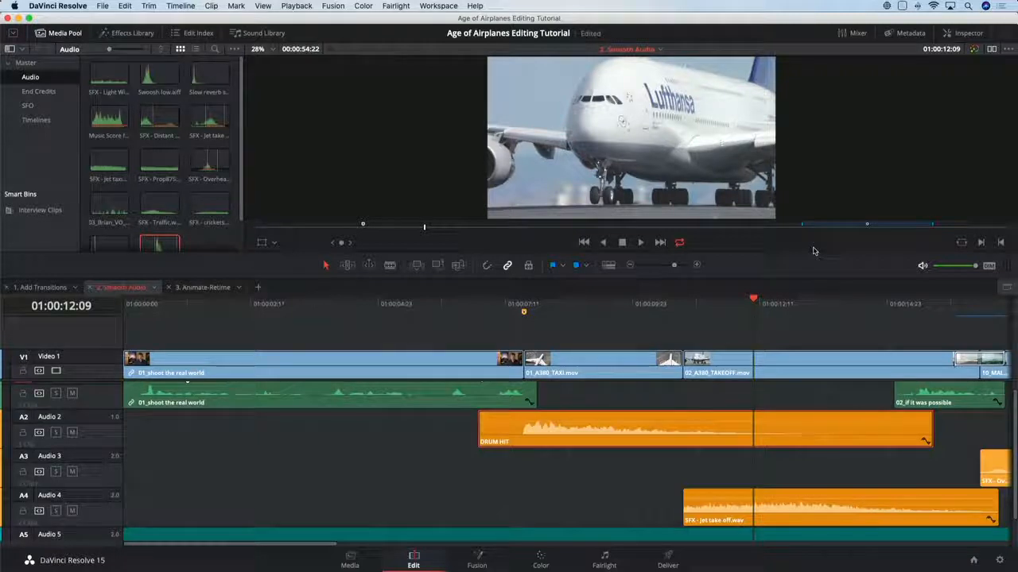
{"action": "left_click", "coordinate": [438, 5]}
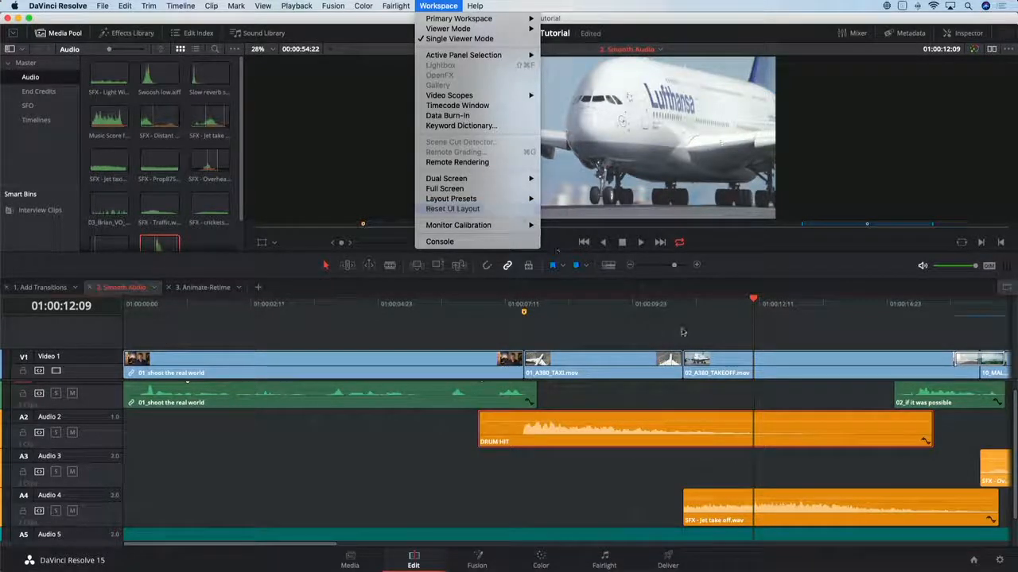
{"action": "left_click", "coordinate": [518, 210]}
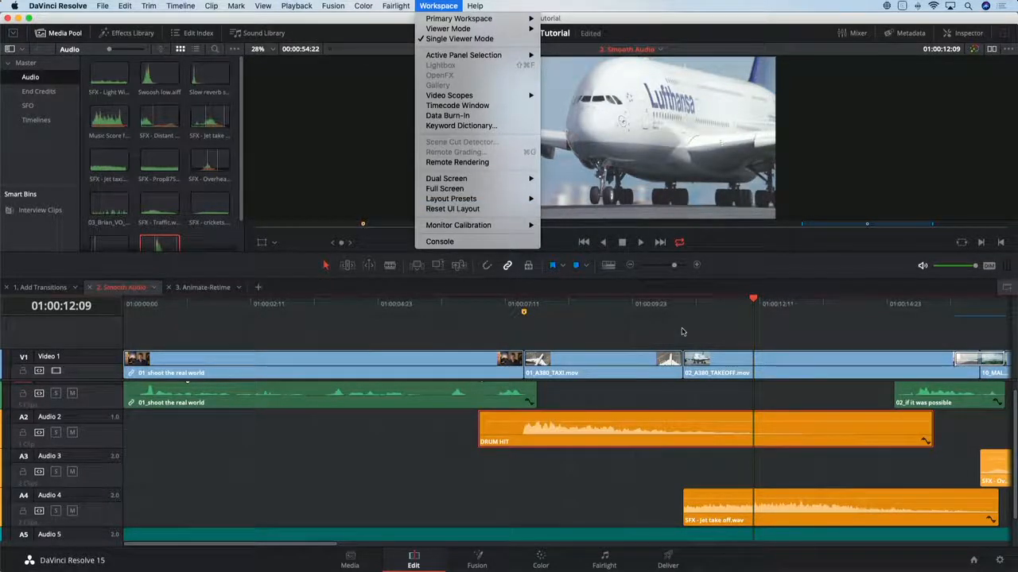
Show the Mixer, fit the whole timeline in view, and play the takeoff shot from 01:00:11:18 to check the track levels
{"action": "left_click", "coordinate": [853, 33]}
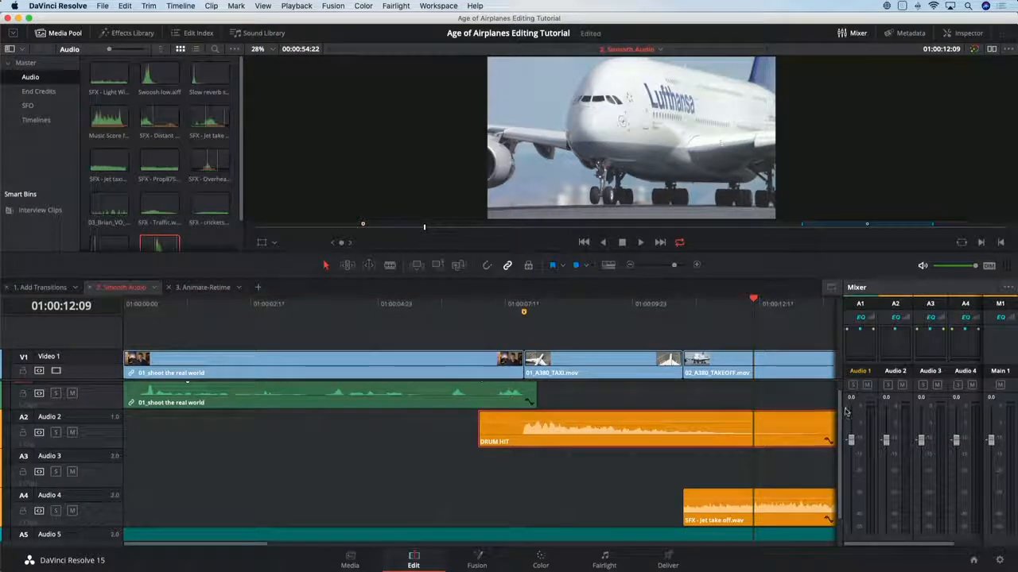
{"action": "mouse_move", "coordinate": [839, 403]}
{"action": "left_mouse_down"}
{"action": "mouse_move", "coordinate": [850, 401]}
{"action": "mouse_move", "coordinate": [837, 402]}
{"action": "left_mouse_up"}
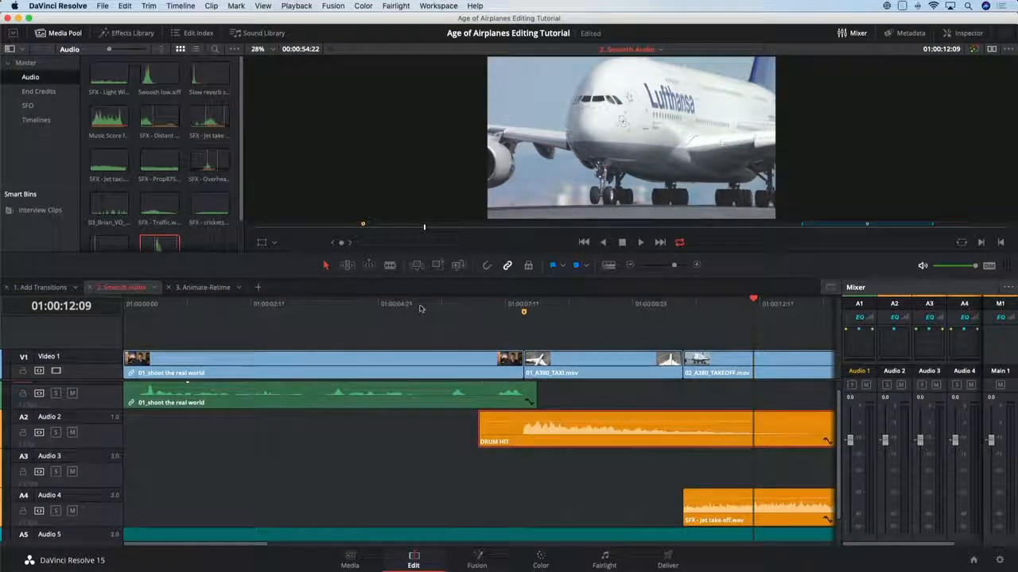
{"action": "key", "text": "shift+z"}
{"action": "left_click", "coordinate": [259, 307]}
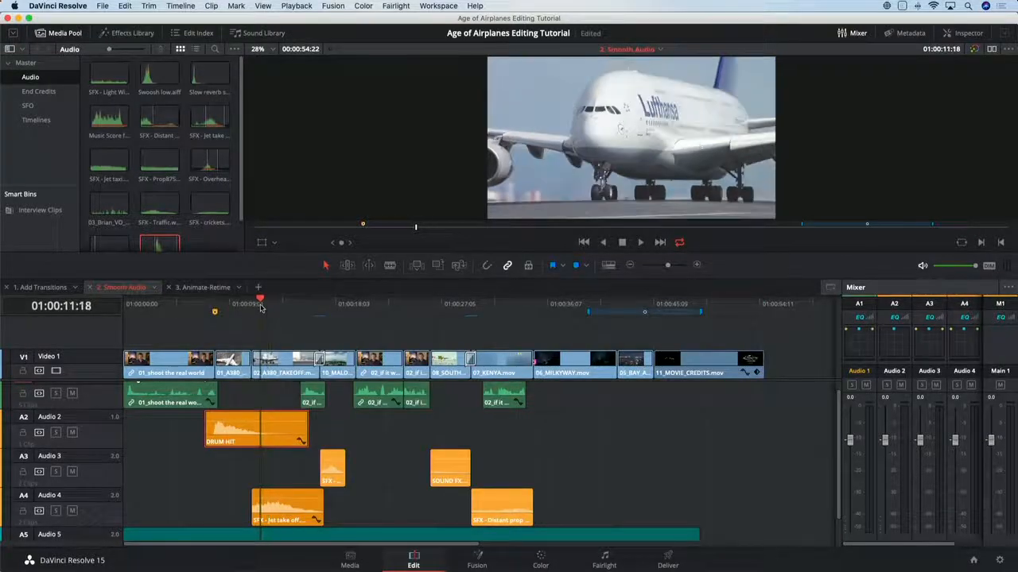
{"action": "key", "text": "space"}
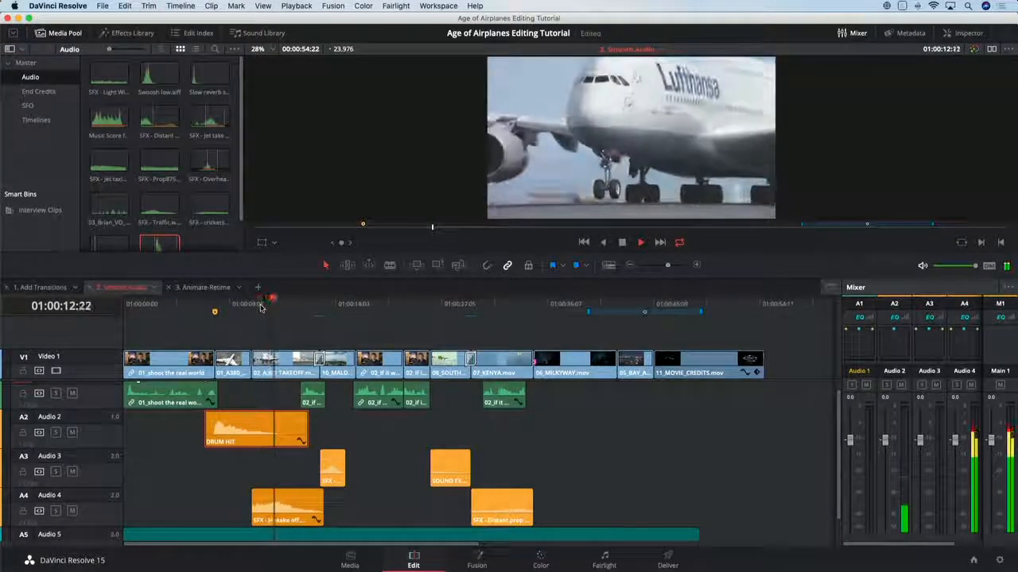
{"action": "key", "text": "space"}
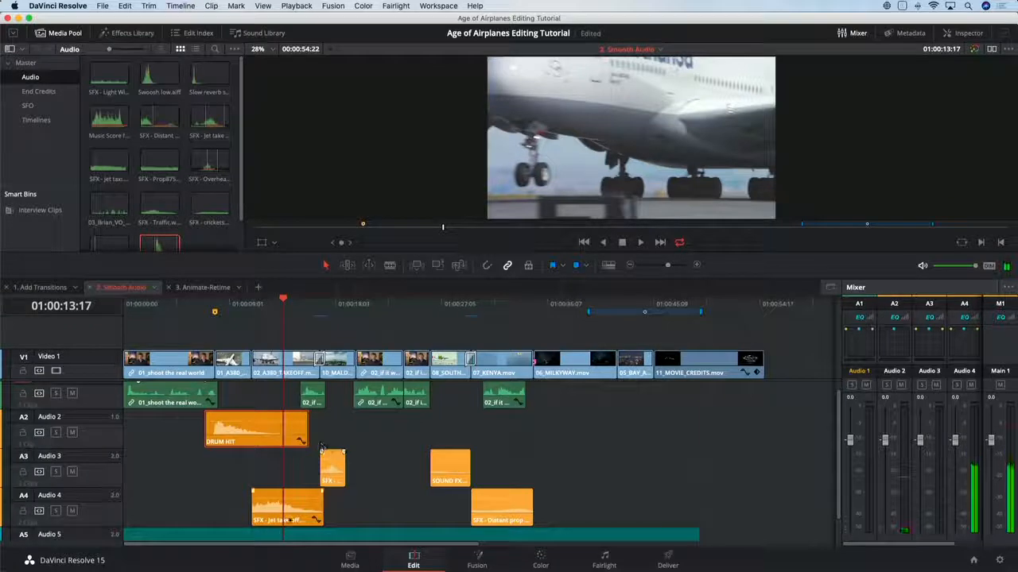
With SFX - Jet take off.wav selected, set the Main 1 fader to -9.1 and the Audio 4 fader to 0.2 in the Mixer
{"action": "left_click", "coordinate": [291, 511]}
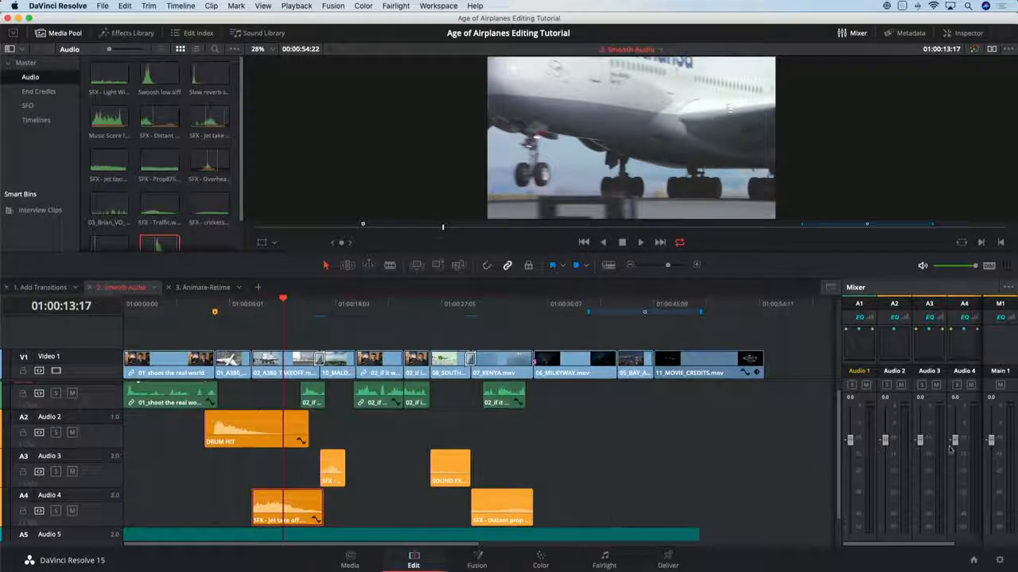
{"action": "left_click_drag", "start_coordinate": [990, 442], "coordinate": [991, 473]}
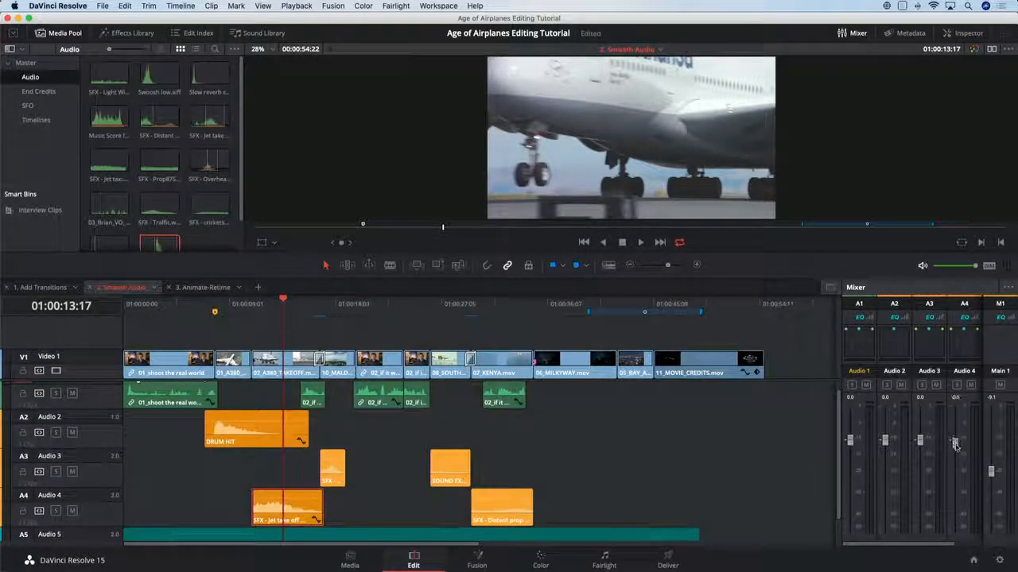
{"action": "left_click_drag", "start_coordinate": [954, 441], "coordinate": [954, 440]}
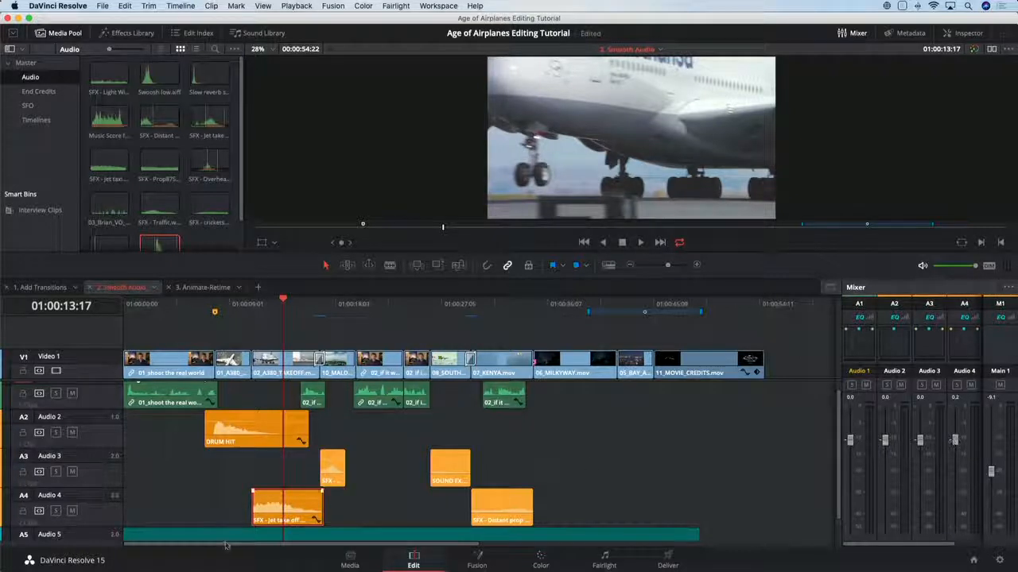
Show the audio settings of SFX - Jet take off.wav in a full-height Inspector and switch the Mixer display to Meters
{"action": "double_click", "coordinate": [297, 508]}
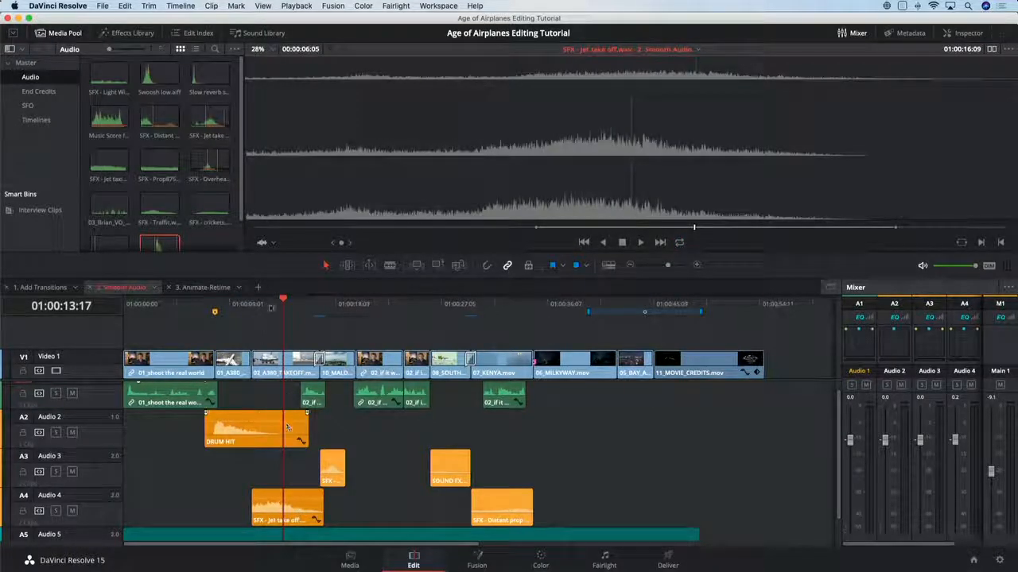
{"action": "left_click", "coordinate": [277, 306]}
{"action": "left_click", "coordinate": [957, 37]}
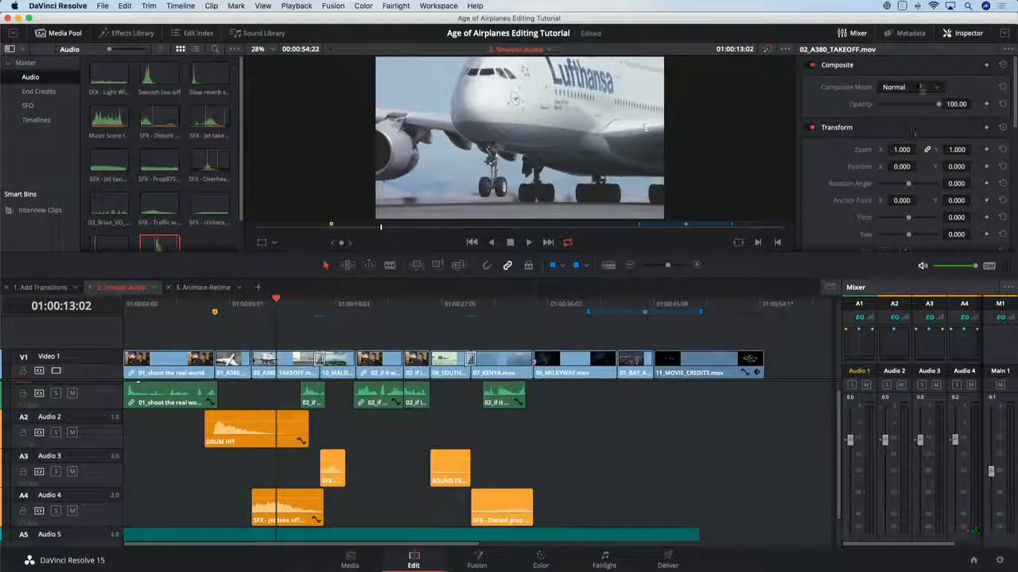
{"action": "left_click", "coordinate": [298, 515]}
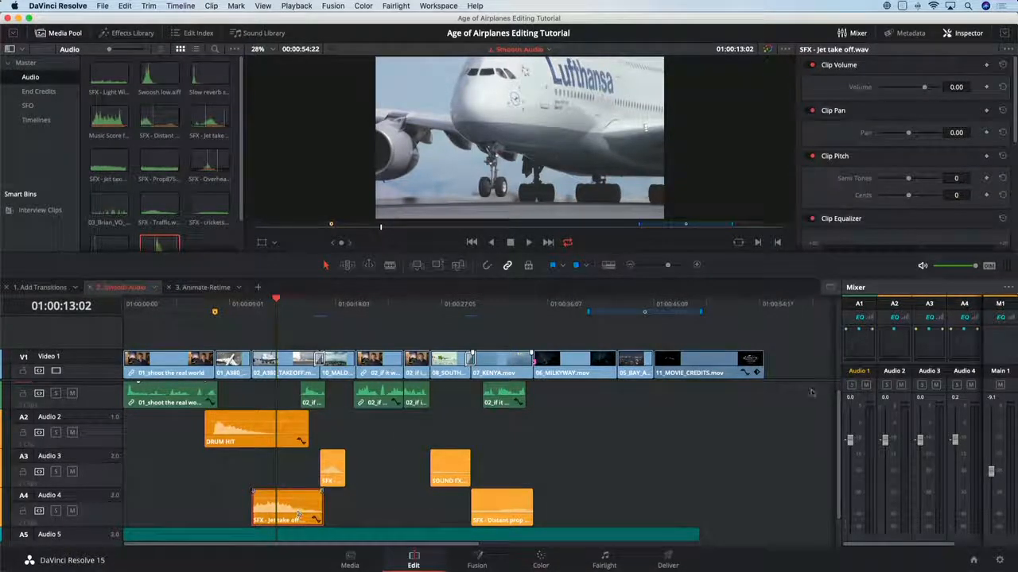
{"action": "left_click", "coordinate": [1004, 33]}
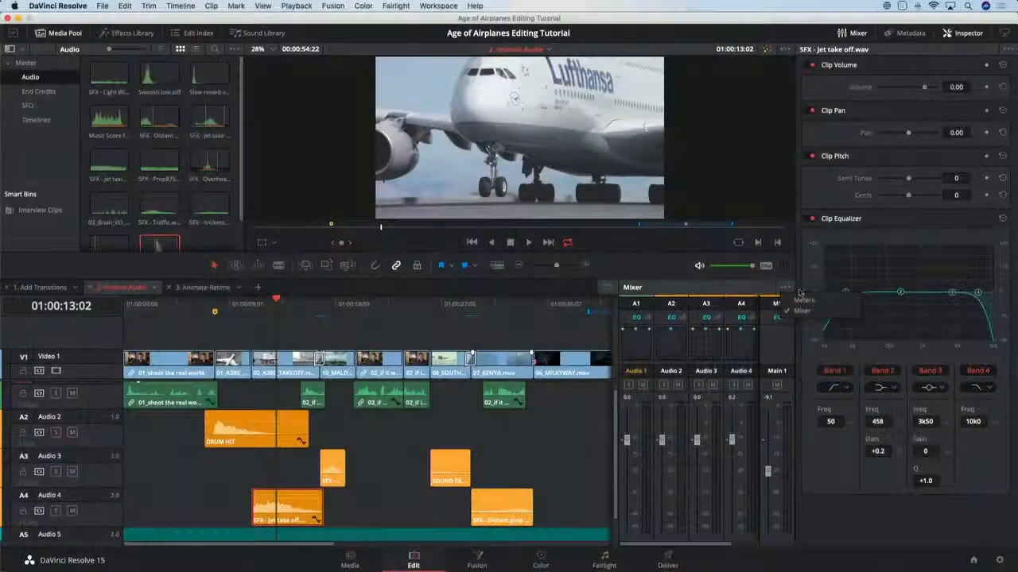
{"action": "left_click", "coordinate": [818, 301]}
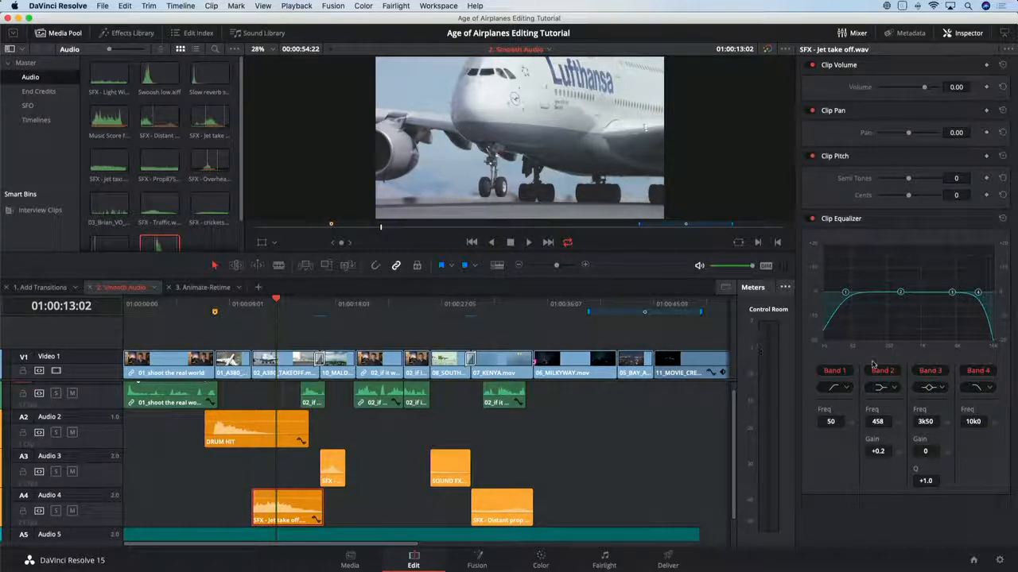
Set the clip volume of SFX - Jet take off.wav to -19.60, close the Inspector, and play the takeoff shot to hear it
{"action": "left_click_drag", "start_coordinate": [956, 87], "coordinate": [957, 88]}
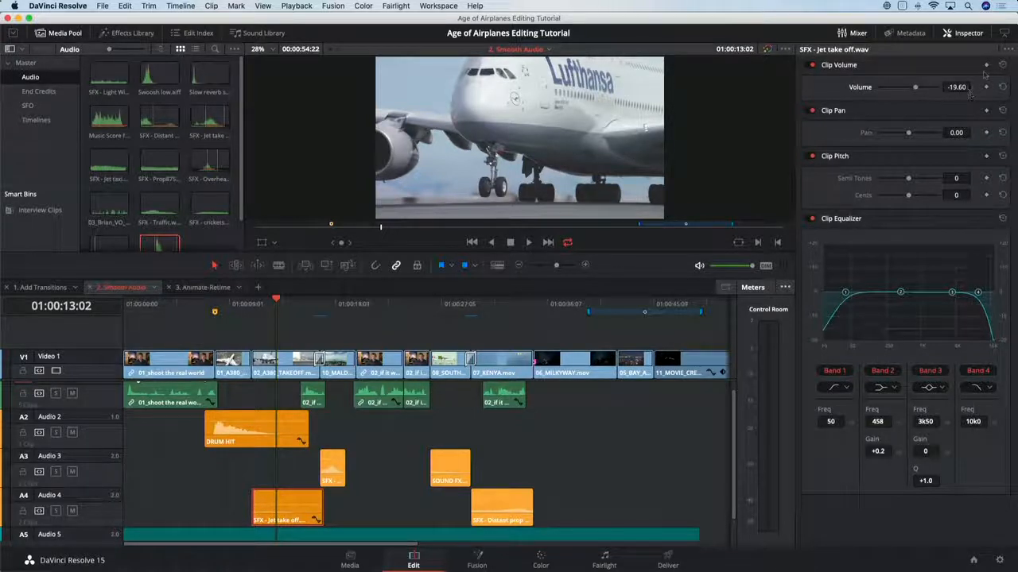
{"action": "left_click", "coordinate": [966, 33]}
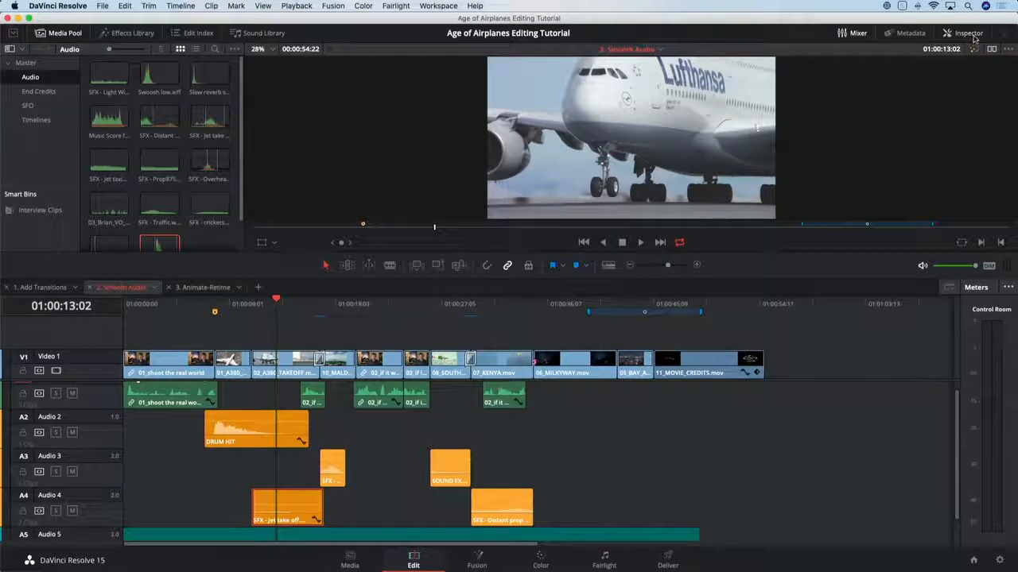
{"action": "left_click", "coordinate": [244, 306]}
{"action": "key", "text": "space"}
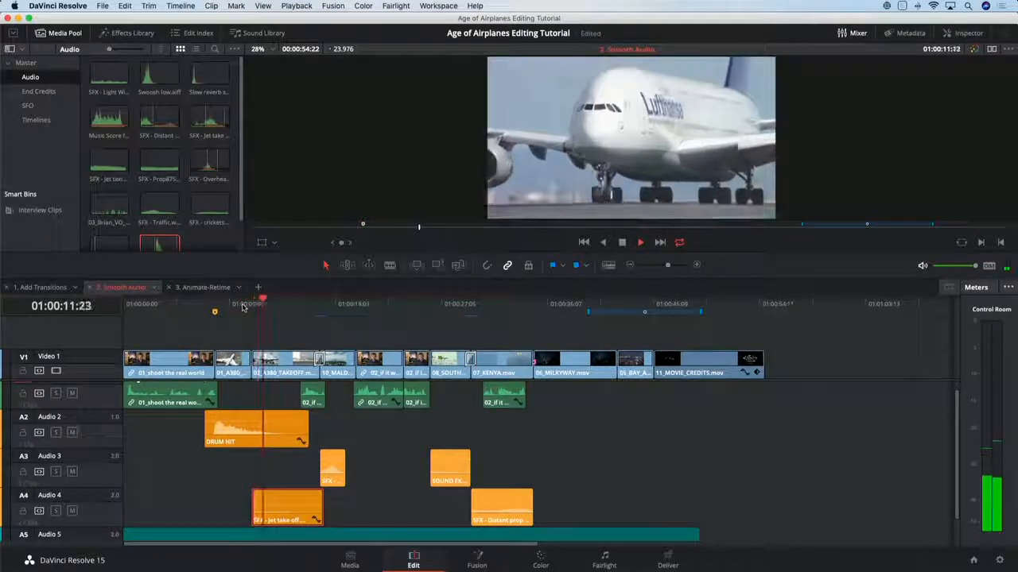
{"action": "key", "text": "space"}
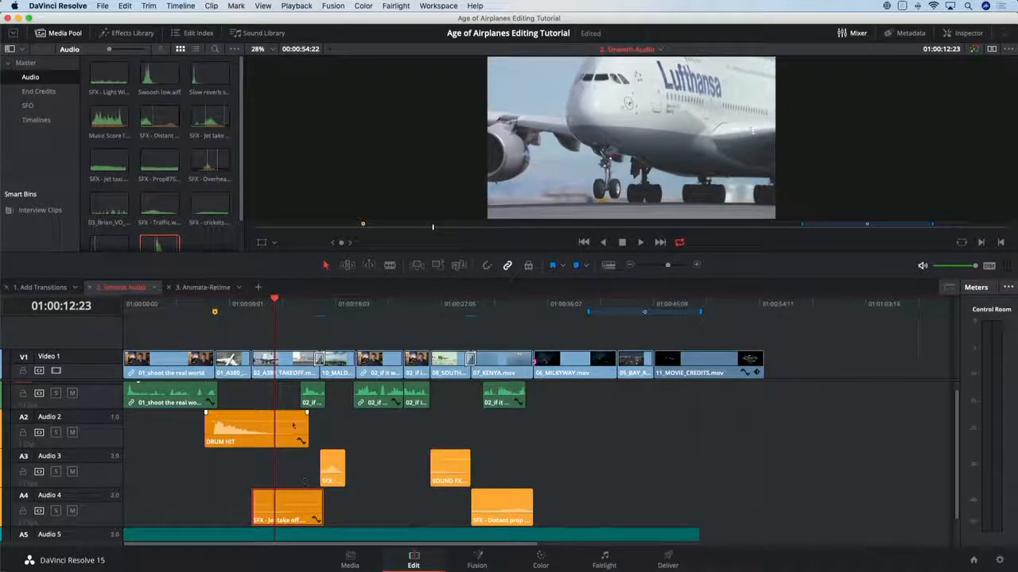
Copy SFX - Jet take off.wav and paste only its Volume attribute onto the three later sound effects on Audio 3 and Audio 4
{"action": "left_click", "coordinate": [124, 5]}
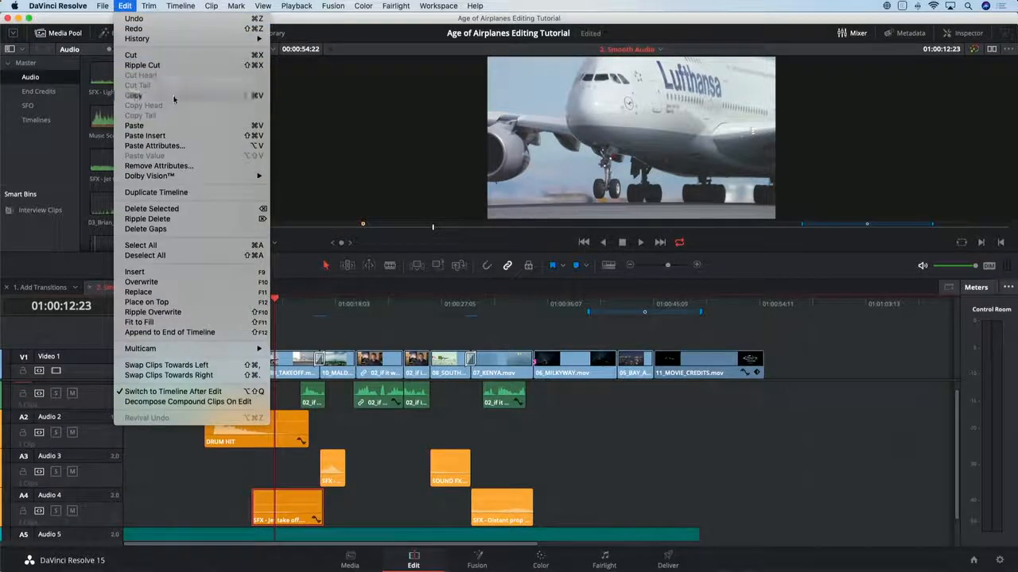
{"action": "left_click", "coordinate": [140, 95]}
{"action": "left_click_drag", "start_coordinate": [580, 469], "coordinate": [332, 504]}
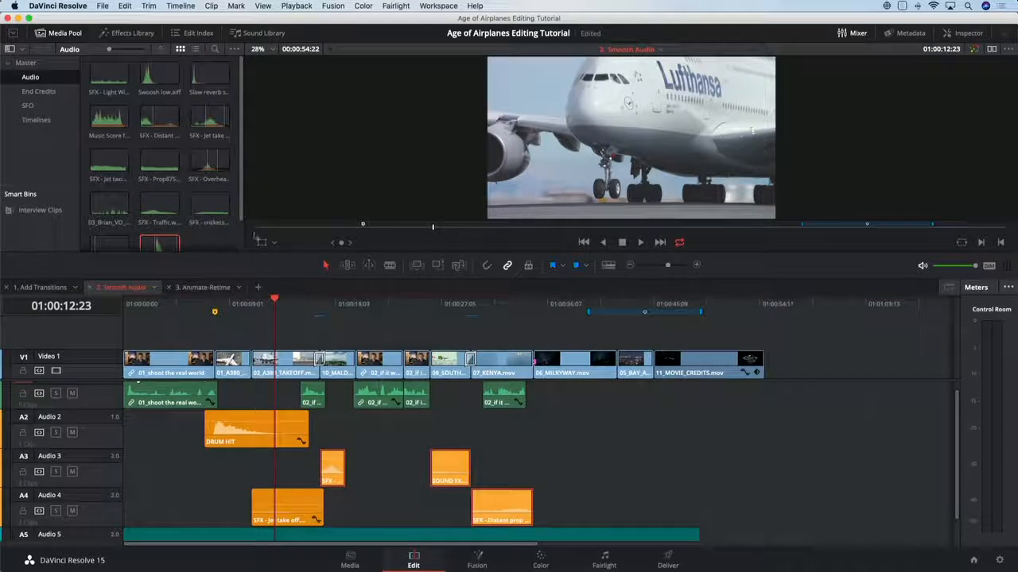
{"action": "left_click", "coordinate": [124, 6]}
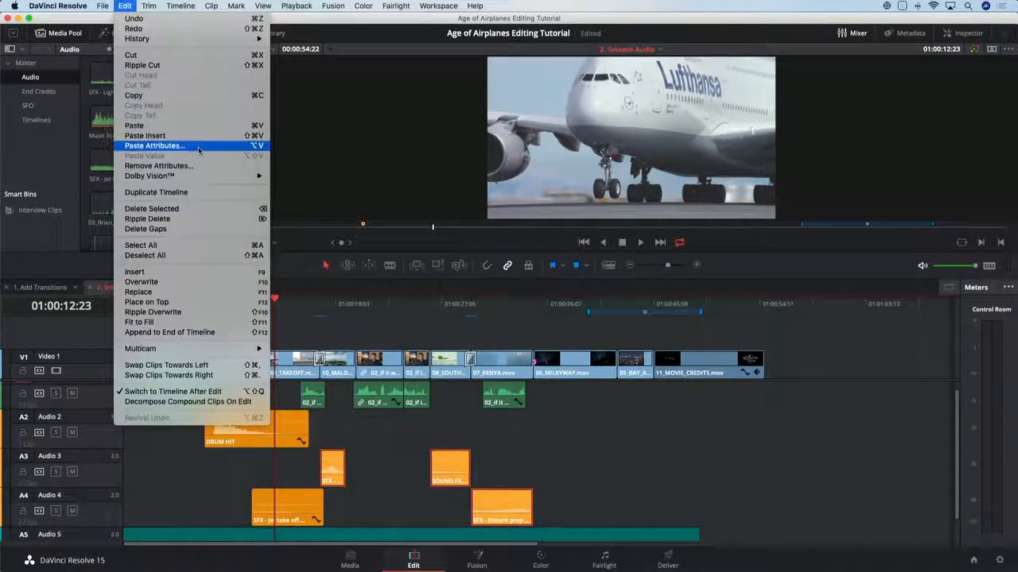
{"action": "left_click", "coordinate": [199, 148]}
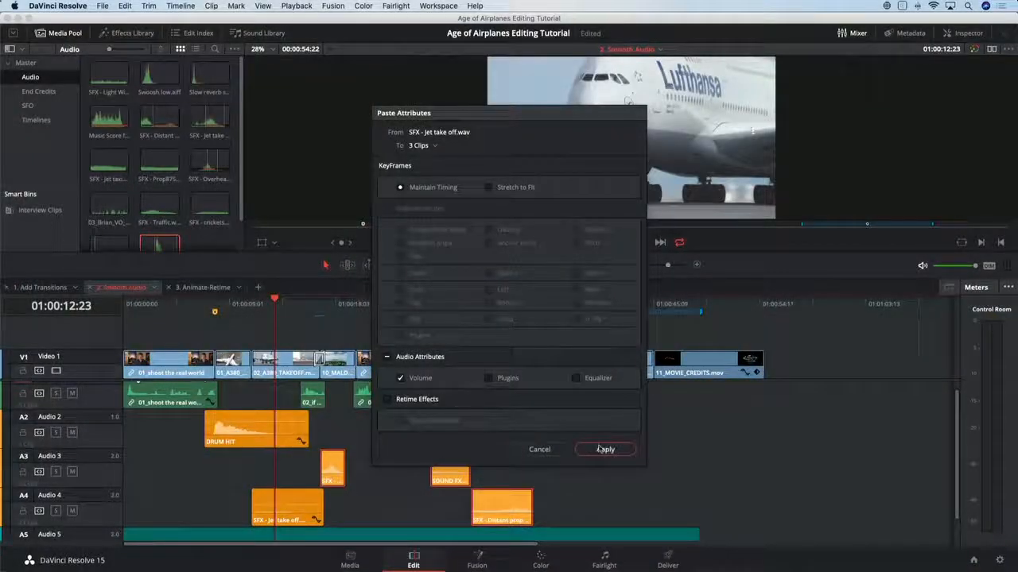
{"action": "left_click", "coordinate": [602, 450]}
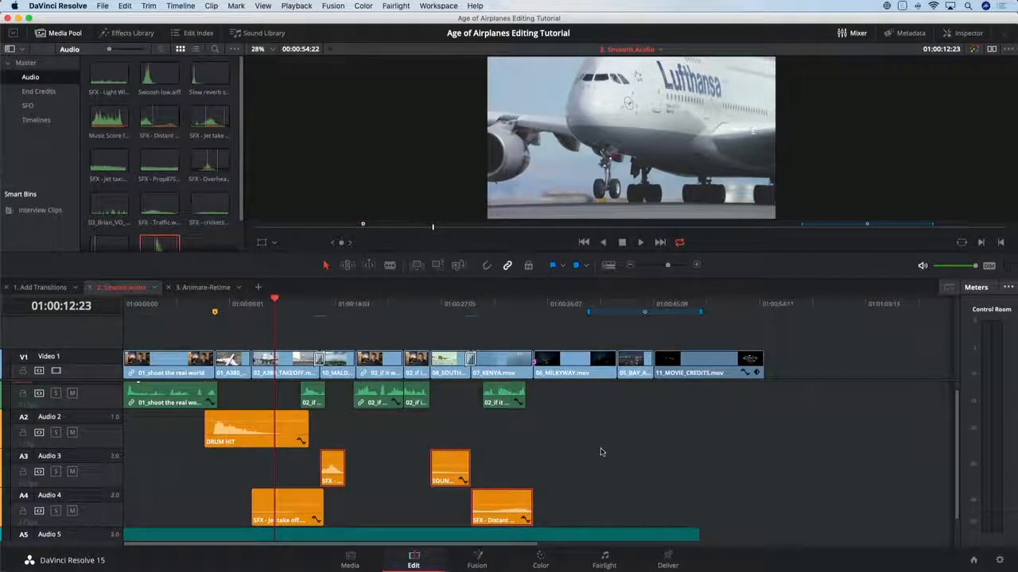
Play the timeline from 01:00:29:13 into the 07_KENYA.mov shot to check the level of the distant prop plane sound
{"action": "left_click", "coordinate": [469, 304]}
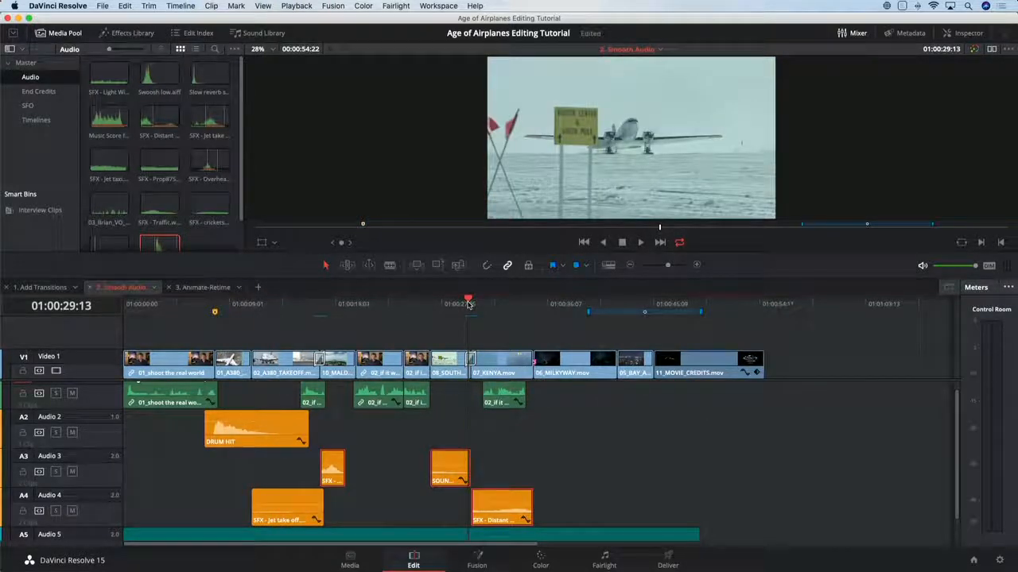
{"action": "key", "text": "space"}
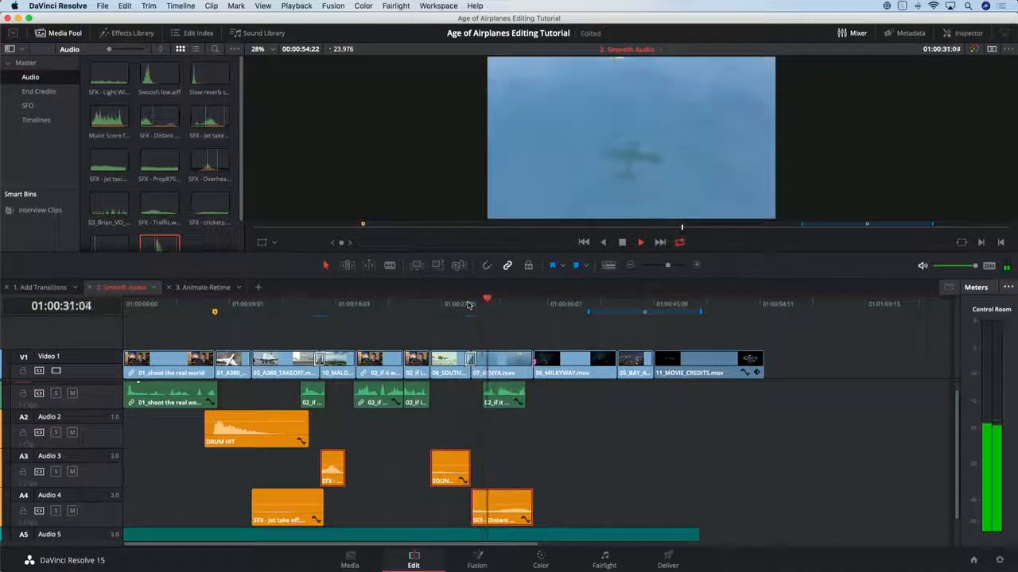
{"action": "key", "text": "space"}
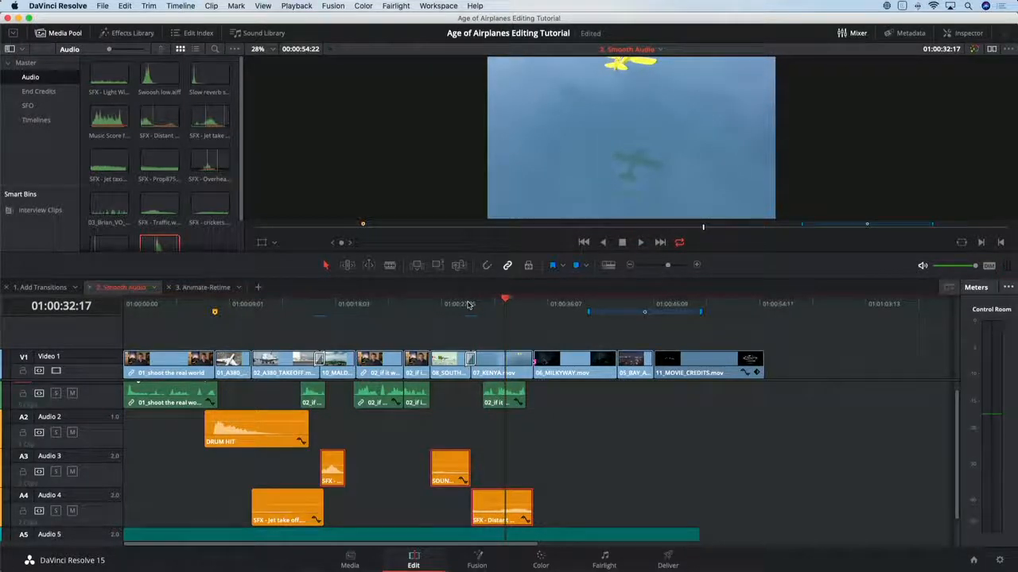
Zoom the timeline in around 01:00:31:10 and increase the audio track height so the clip on Audio 4 is easier to edit
{"action": "mouse_move", "coordinate": [482, 311]}
{"action": "left_mouse_down"}
{"action": "mouse_move", "coordinate": [514, 308]}
{"action": "mouse_move", "coordinate": [480, 308]}
{"action": "mouse_move", "coordinate": [491, 309]}
{"action": "left_mouse_up"}
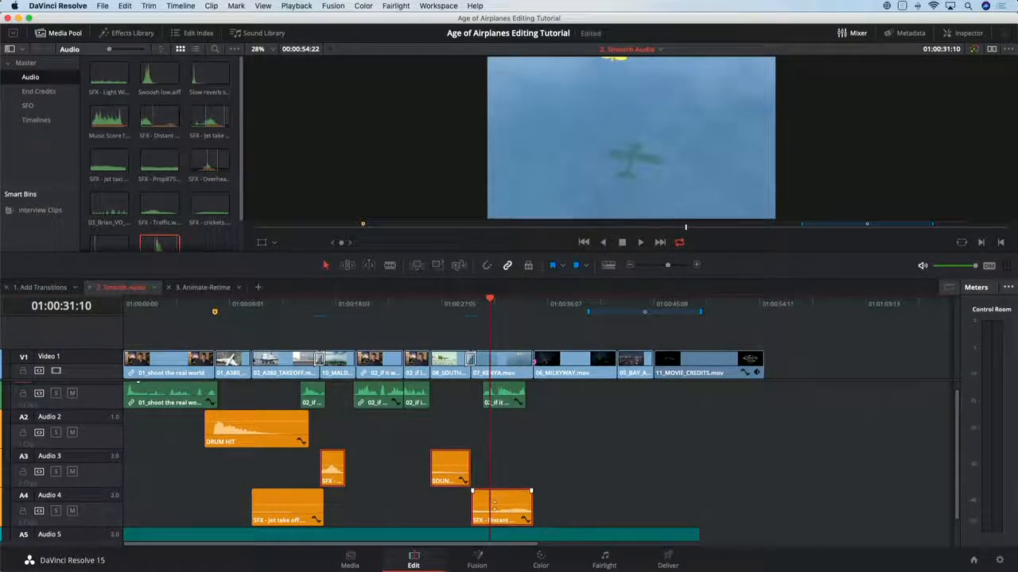
{"action": "key", "text": "super+equal"}
{"action": "key", "text": "super+equal"}
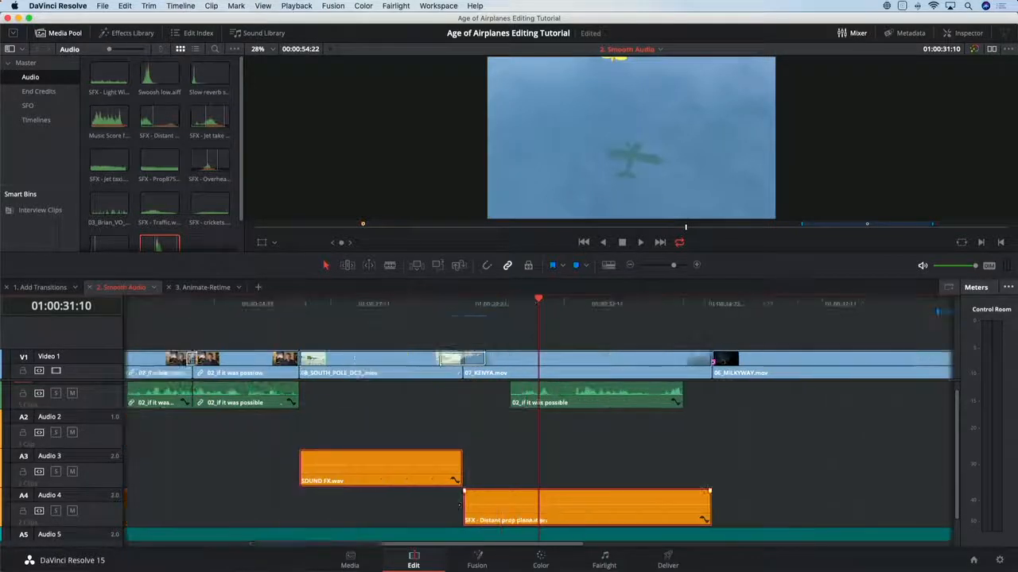
{"action": "left_click", "coordinate": [609, 265]}
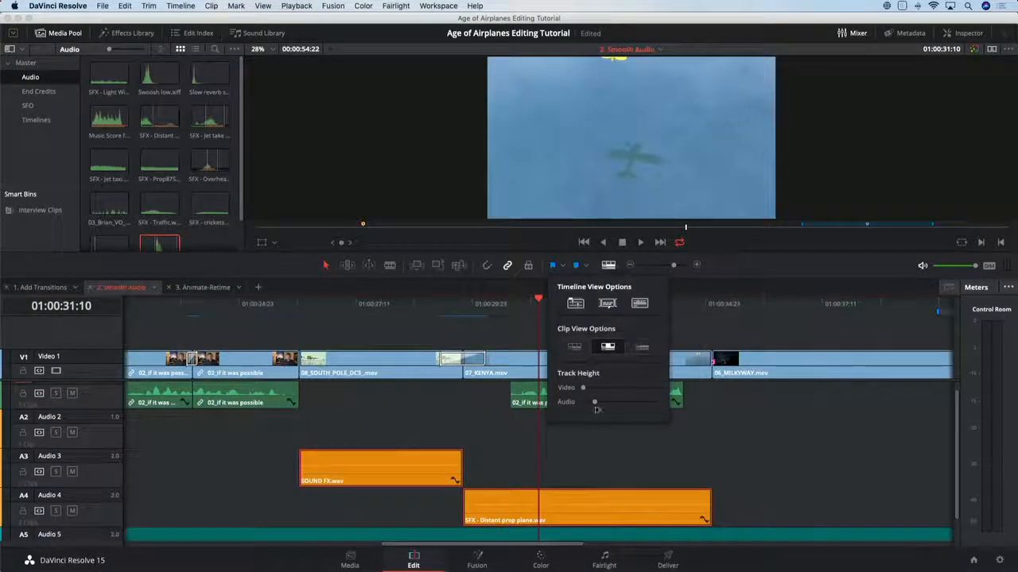
{"action": "left_click_drag", "start_coordinate": [590, 402], "coordinate": [608, 402]}
{"action": "scroll", "coordinate": [583, 464], "scroll_direction": "down", "scroll_amount": 5}
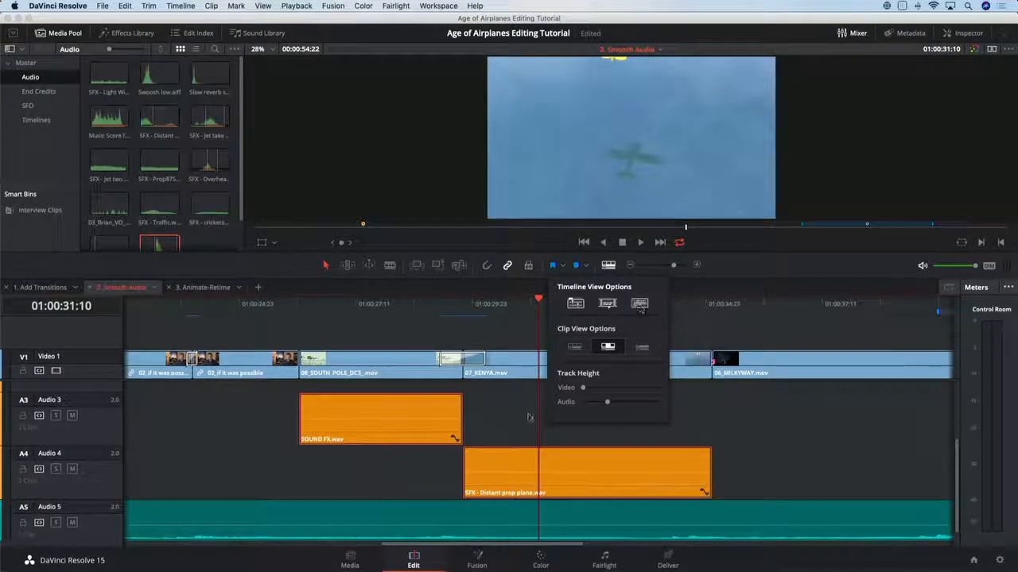
Add two volume keyframes to SFX - Distant prop plane.wav, raise the level at the second, and return the playhead to 01:00:30:05
{"action": "left_click", "coordinate": [524, 468]}
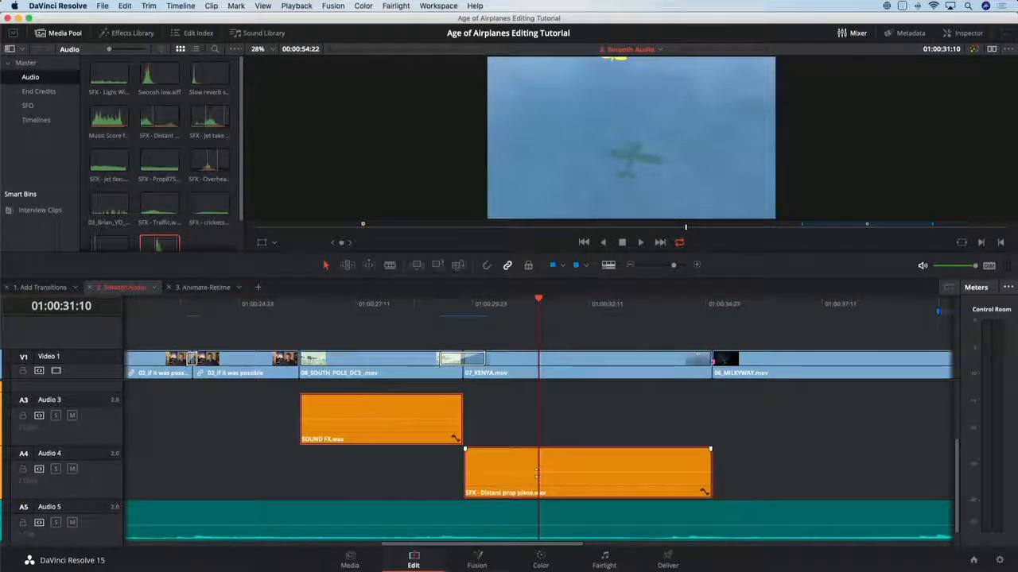
{"action": "left_click", "coordinate": [542, 472], "text": "alt"}
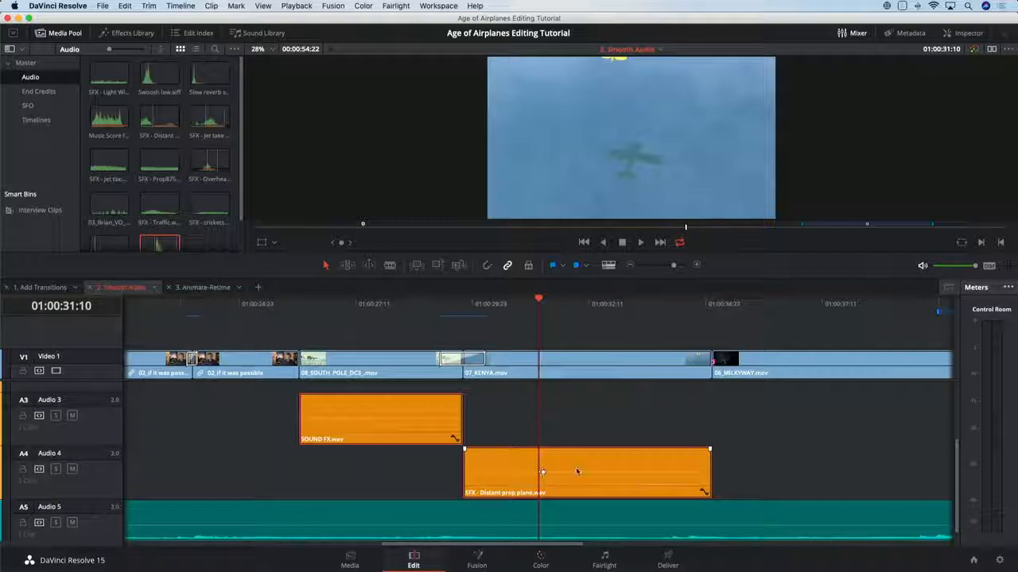
{"action": "mouse_move", "coordinate": [613, 473]}
{"action": "left_mouse_down"}
{"action": "mouse_move", "coordinate": [610, 453]}
{"action": "mouse_move", "coordinate": [609, 463]}
{"action": "left_mouse_up"}
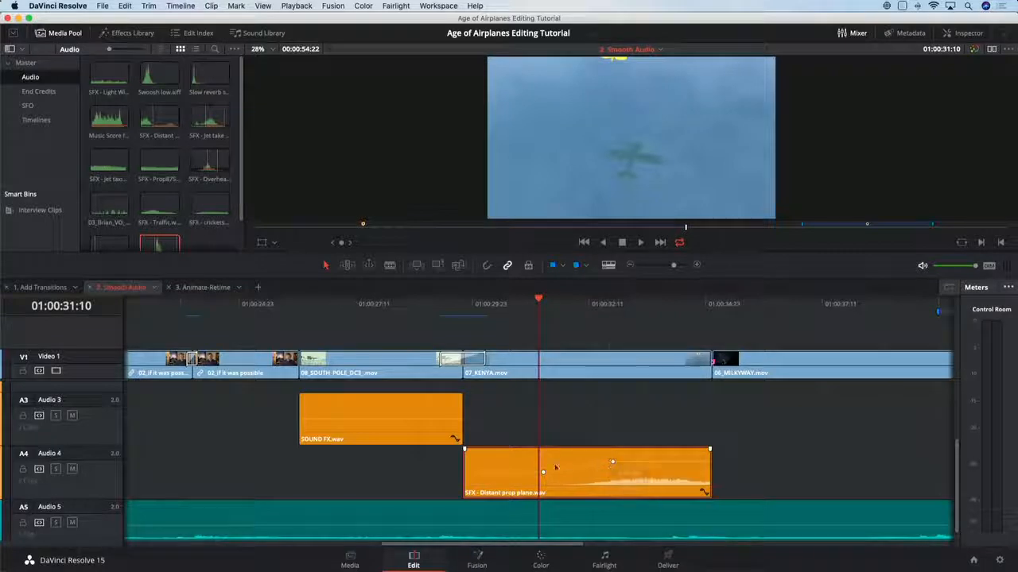
{"action": "left_click", "coordinate": [483, 304]}
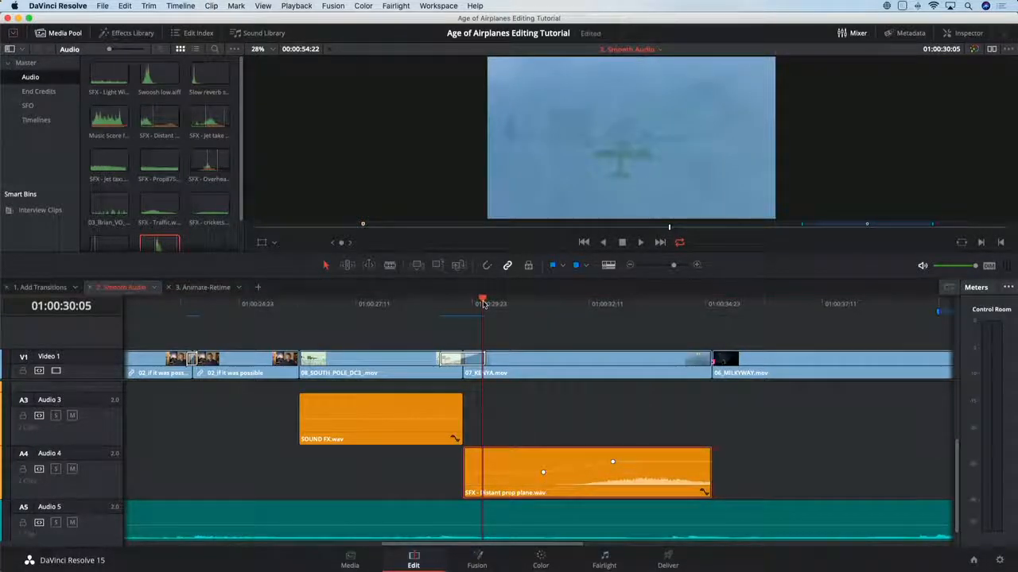
Play SFX - Distant prop plane.wav from 01:00:30:05 to check its volume ramp, and fit the whole timeline in view
{"action": "key", "text": "space"}
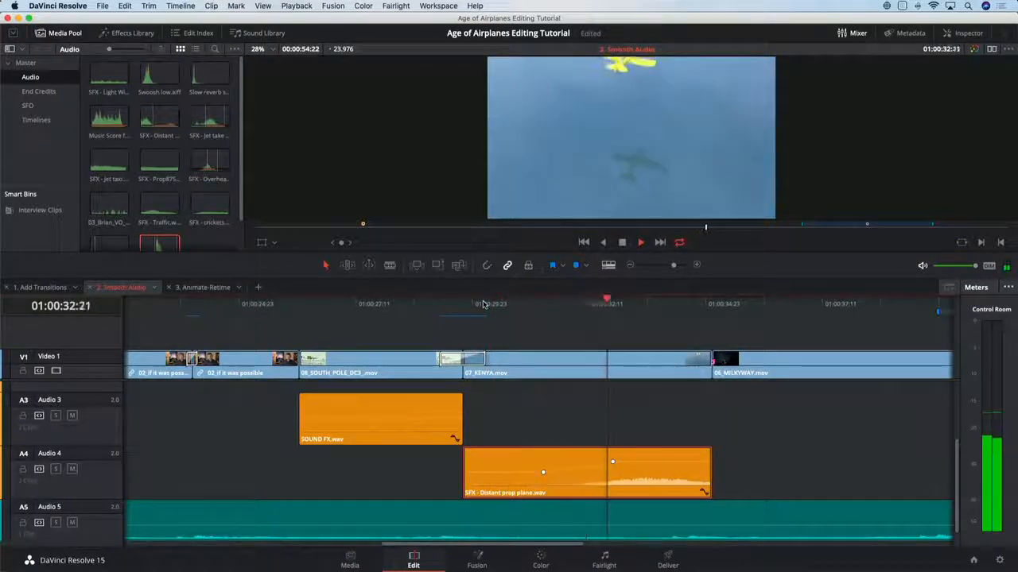
{"action": "key", "text": "space"}
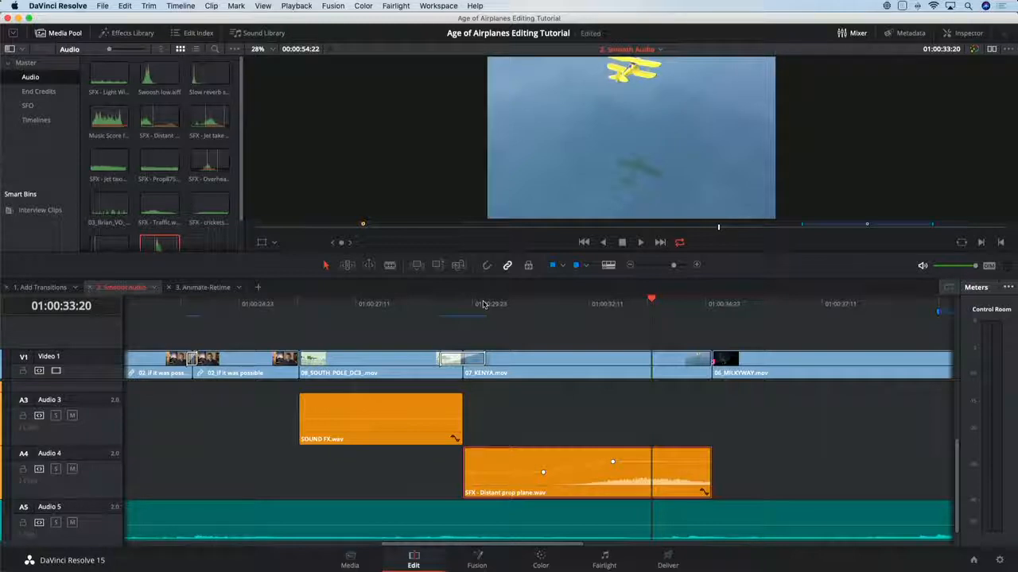
{"action": "key", "text": "shift+z"}
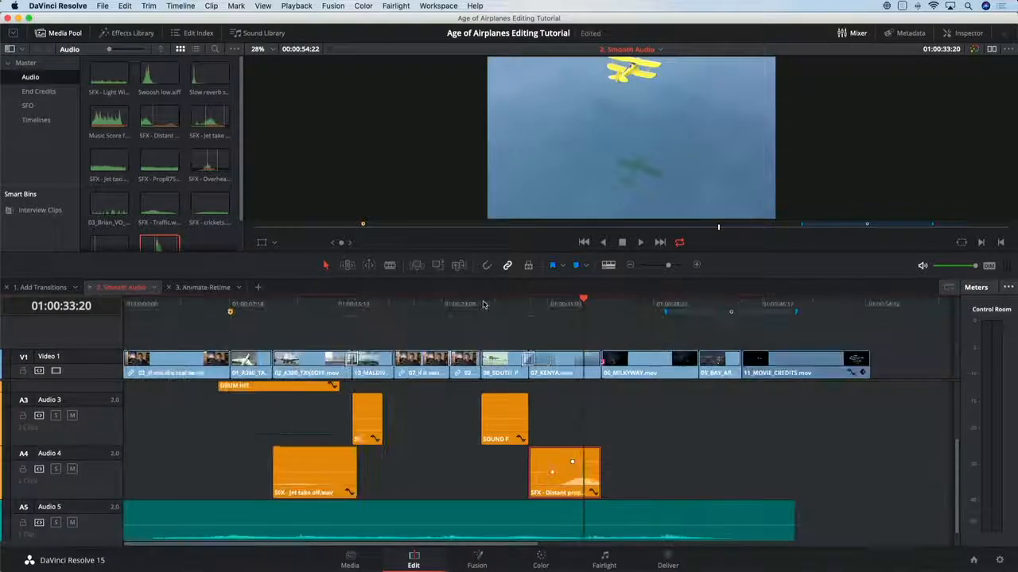
Play the timeline from 01:00:23:08 to listen to the cut between the two adjacent 02_if it was possible clips on Audio 1
{"action": "left_click", "coordinate": [442, 303]}
{"action": "scroll", "coordinate": [458, 395], "scroll_direction": "up", "scroll_amount": 3}
{"action": "scroll", "coordinate": [458, 395], "scroll_direction": "up", "scroll_amount": 1}
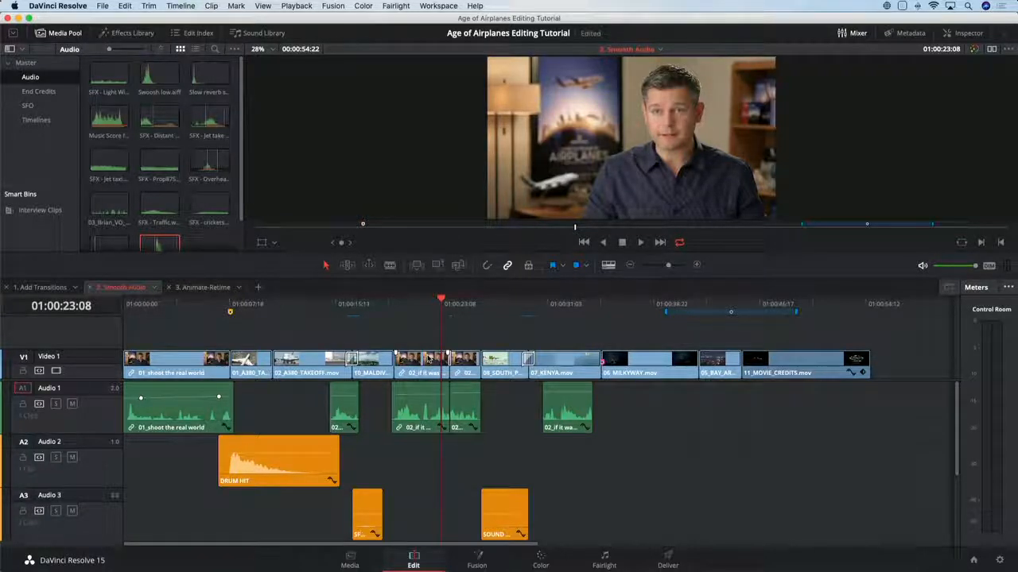
{"action": "key", "text": "space"}
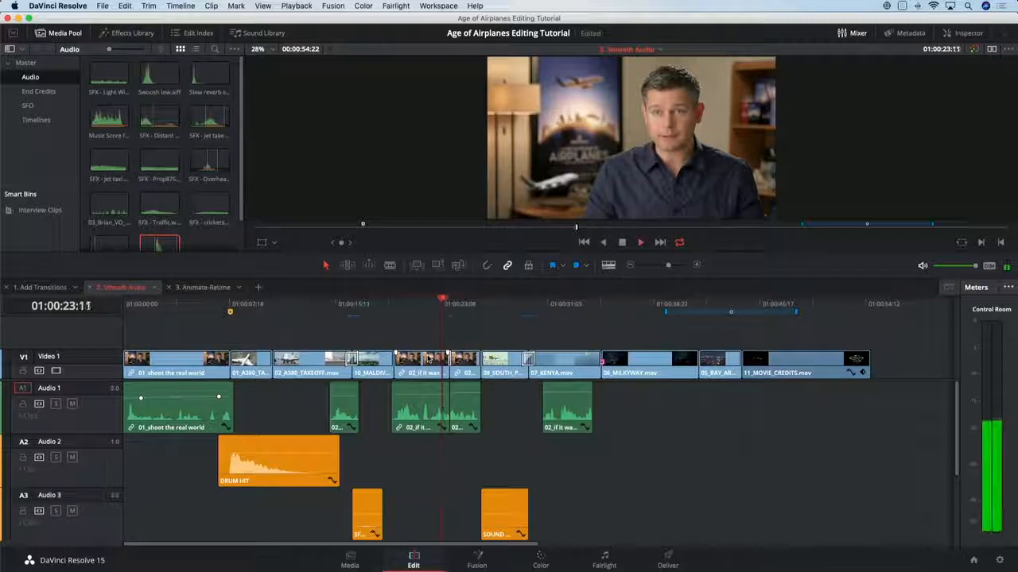
{"action": "left_click", "coordinate": [432, 307]}
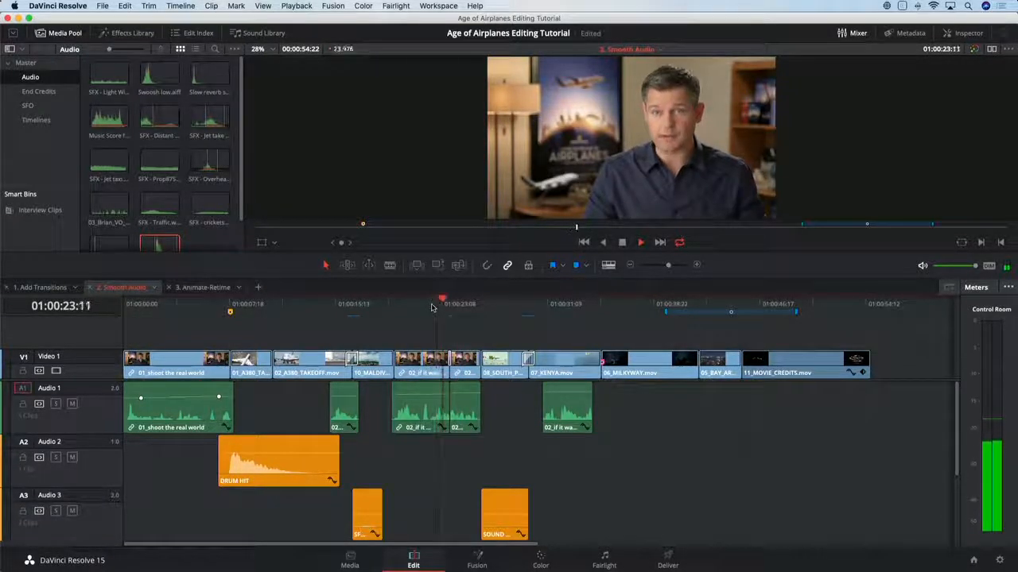
{"action": "key", "text": "space"}
Add a short audio fade-in at the start of the second 02_if it was possible clip, at the interview cut on Audio 1
{"action": "key", "text": "super+equal"}
{"action": "key", "text": "super+equal"}
{"action": "key", "text": "super+equal"}
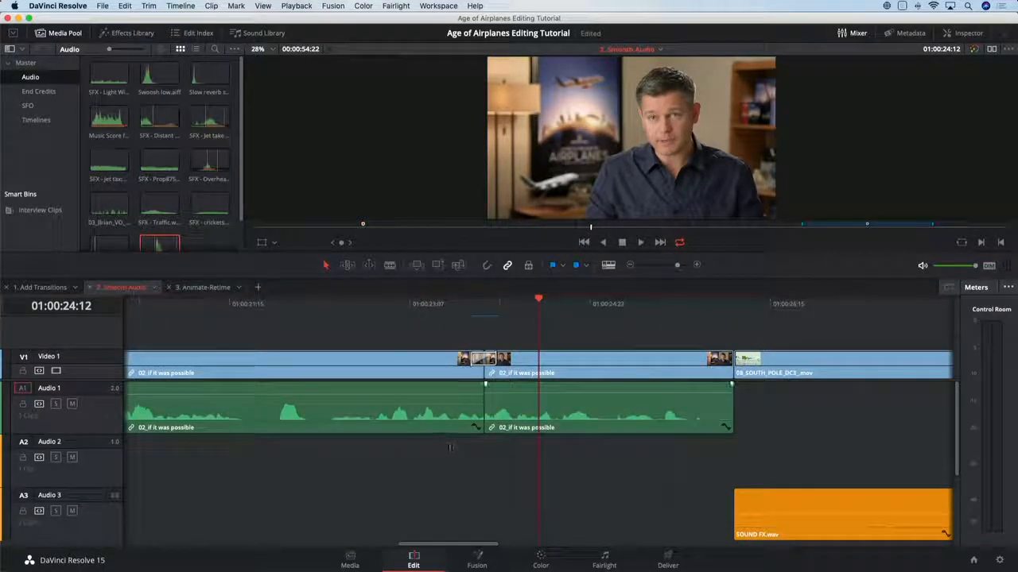
{"action": "left_click_drag", "start_coordinate": [486, 385], "coordinate": [497, 402]}
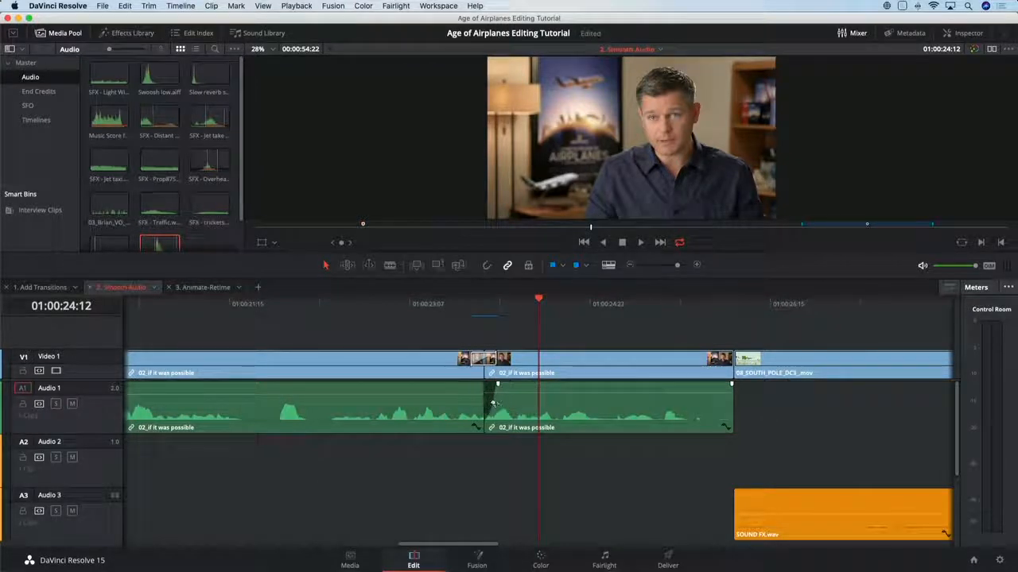
{"action": "left_click_drag", "start_coordinate": [730, 385], "coordinate": [732, 350]}
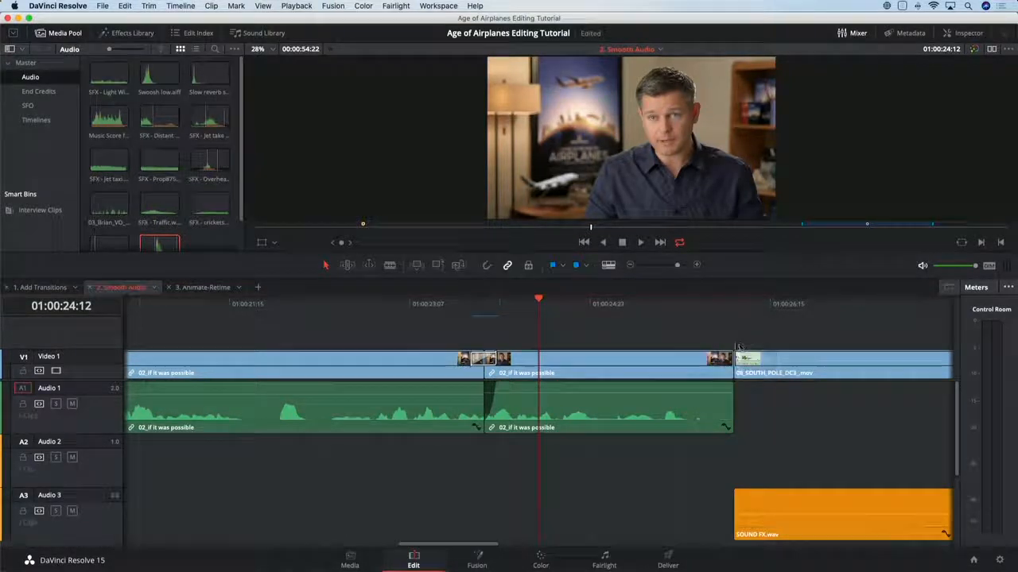
Play from 01:00:23:08 across the interview cut to check the new audio fade-in
{"action": "left_click", "coordinate": [409, 307]}
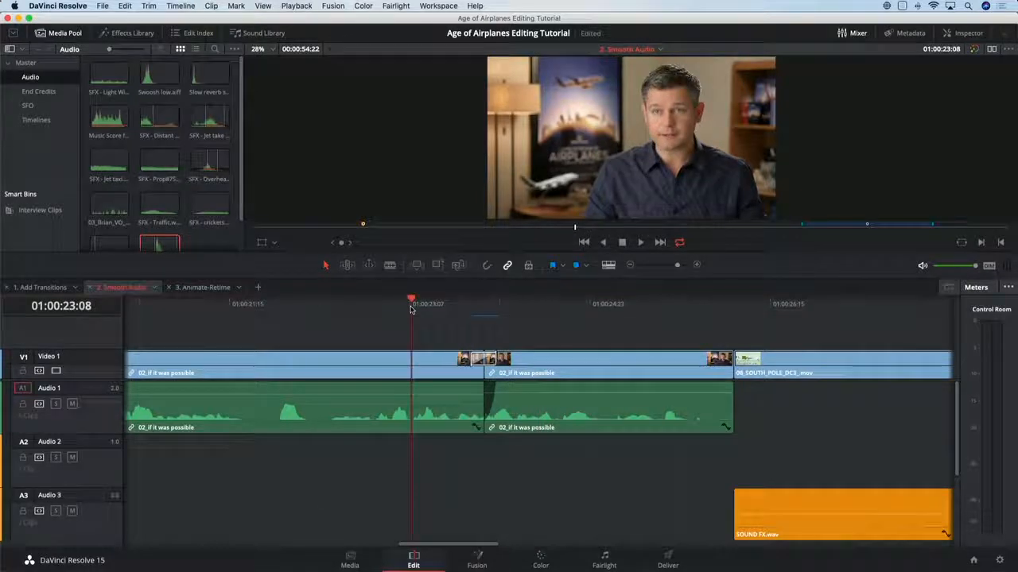
{"action": "key", "text": "space"}
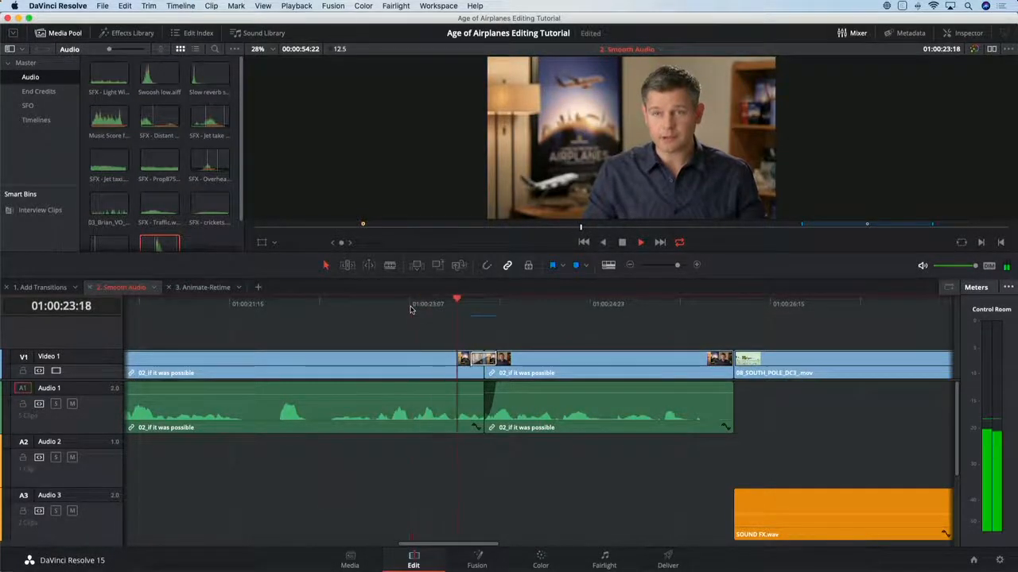
{"action": "key", "text": "space"}
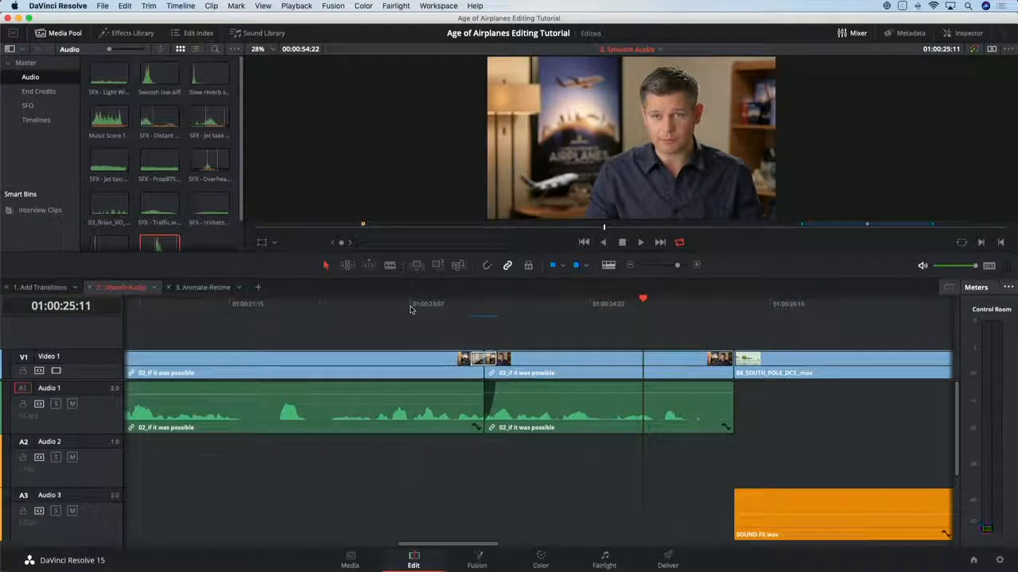
Switch to the 3. Animate-Retime timeline and reduce the audio track height so all five audio tracks fit
{"action": "left_click", "coordinate": [212, 288]}
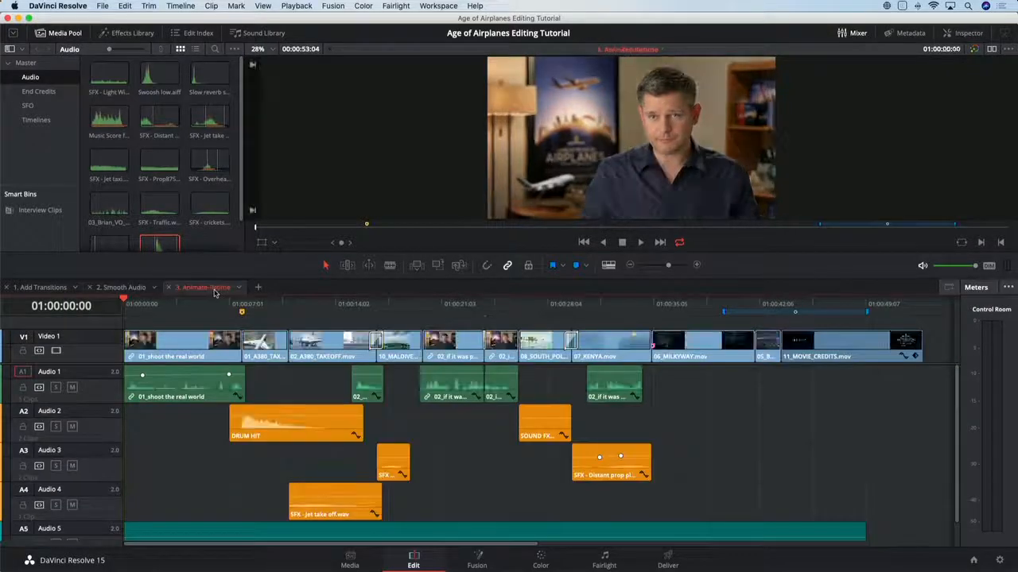
{"action": "left_click", "coordinate": [608, 265]}
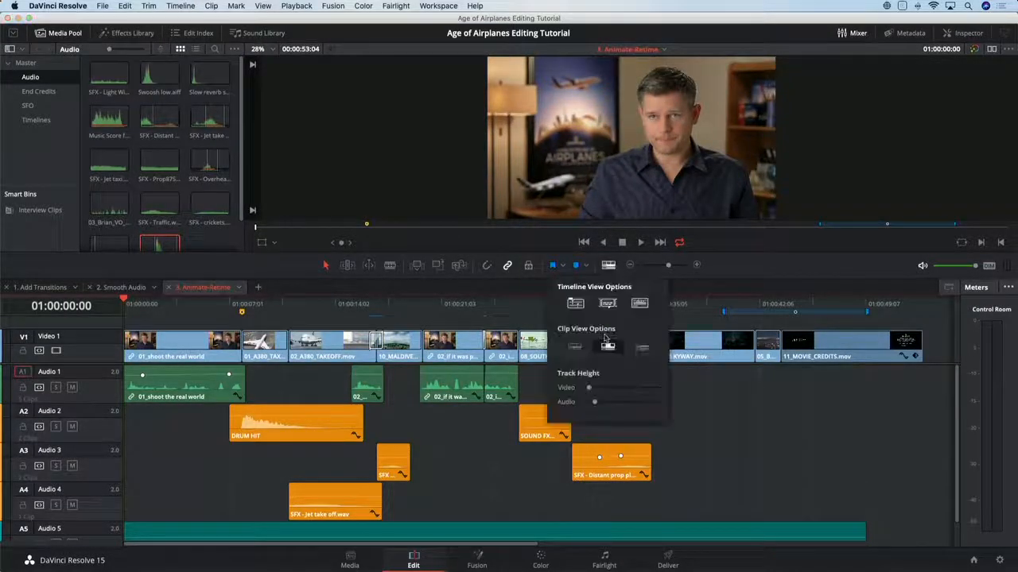
{"action": "left_click_drag", "start_coordinate": [602, 403], "coordinate": [578, 404]}
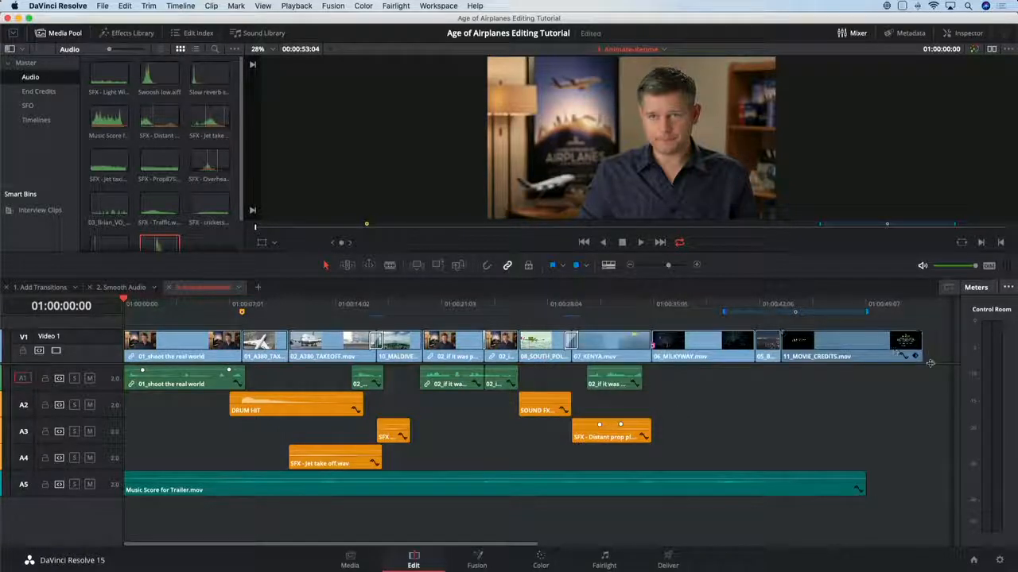
{"action": "scroll", "coordinate": [819, 354], "scroll_direction": "up", "scroll_amount": 1}
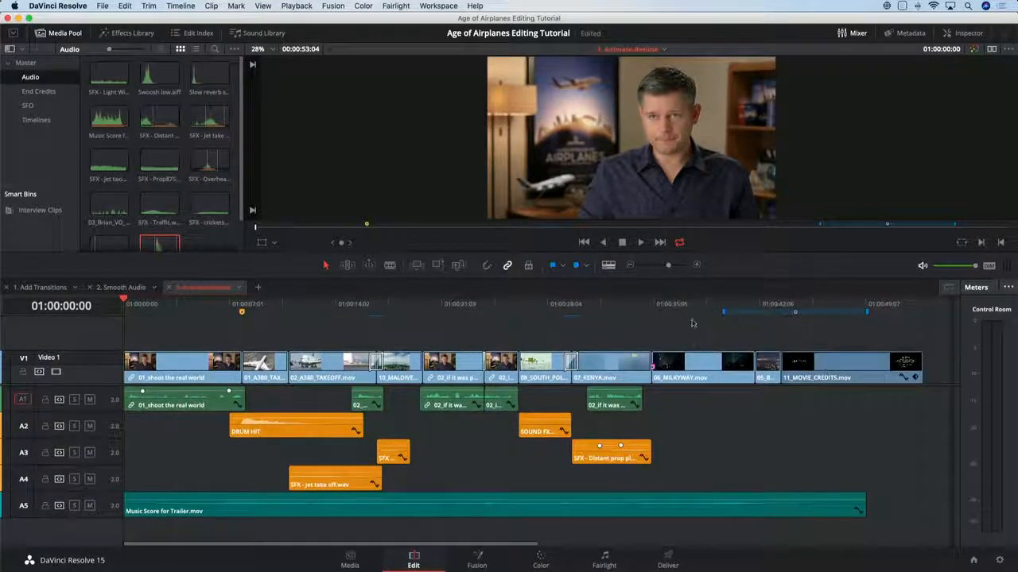
Turn on snapping and play the 06_MILKYWAY.mov shot from 01:00:35:05 to review its speed
{"action": "left_click", "coordinate": [655, 309]}
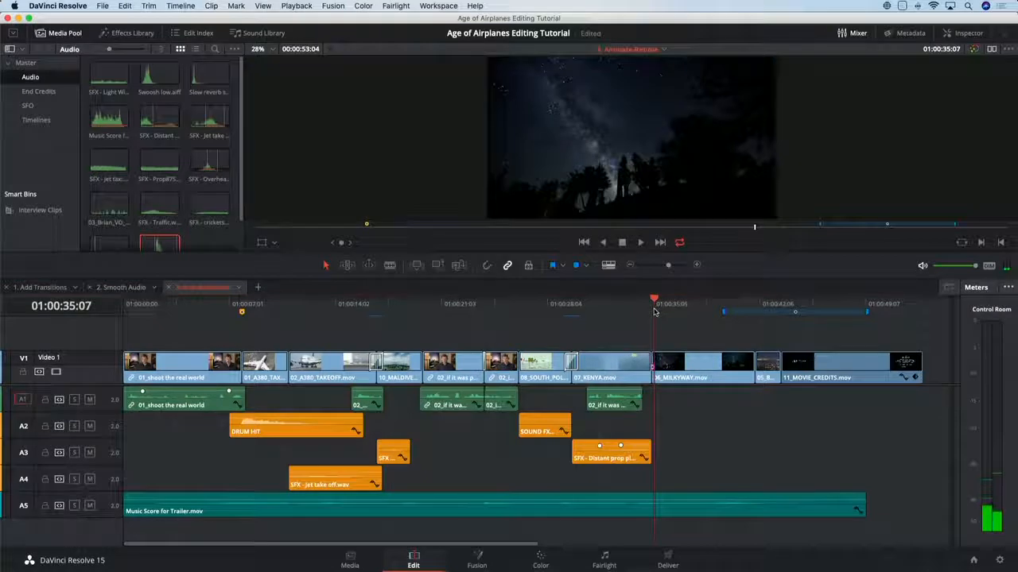
{"action": "key", "text": "Left"}
{"action": "key", "text": "Left"}
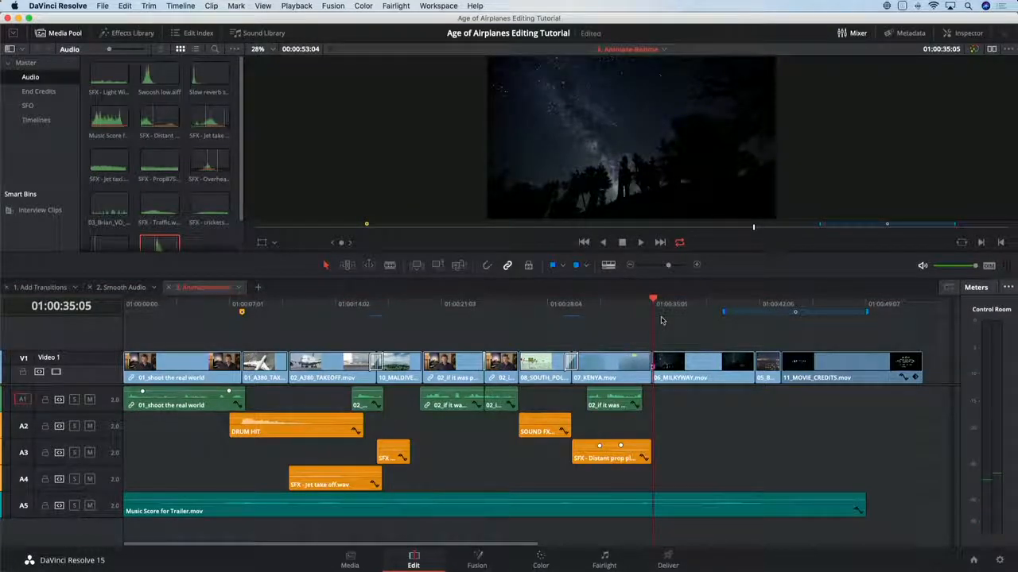
{"action": "key", "text": "n"}
{"action": "key", "text": "space"}
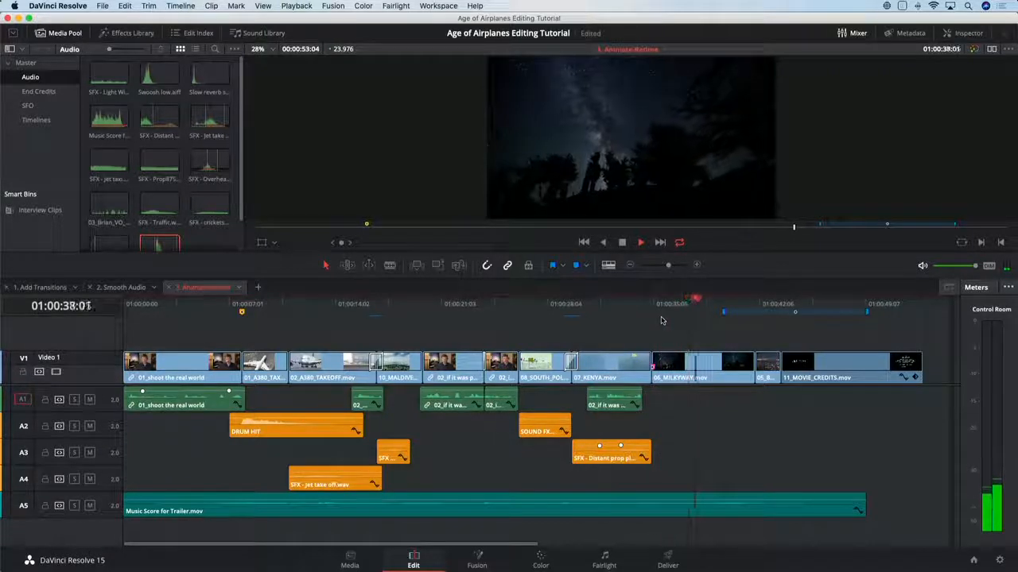
{"action": "key", "text": "space"}
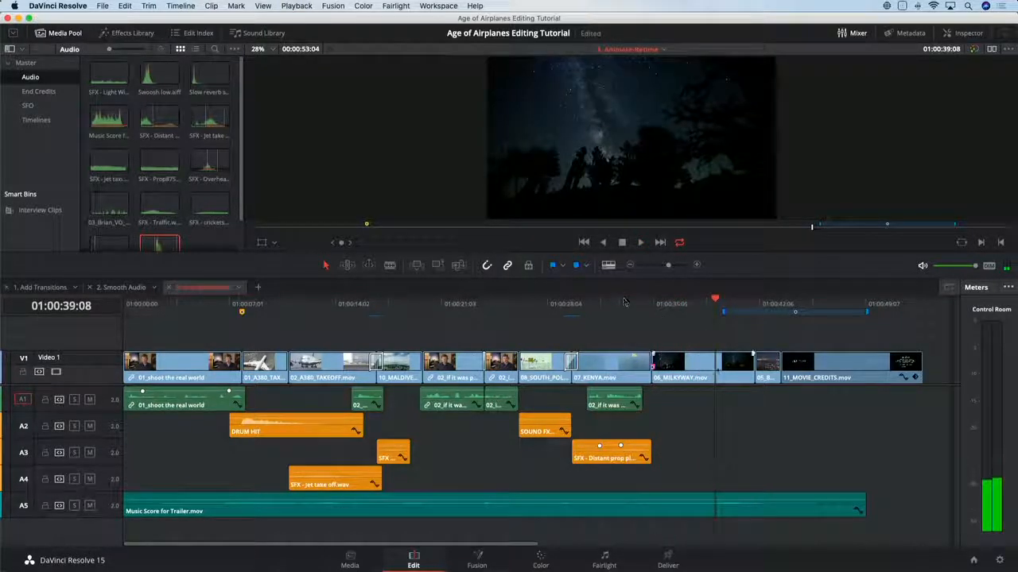
Add a speed point to 06_MILKYWAY.mov at 01:00:37:06 and change the speed of the segment after it to 100%
{"action": "left_click", "coordinate": [698, 371]}
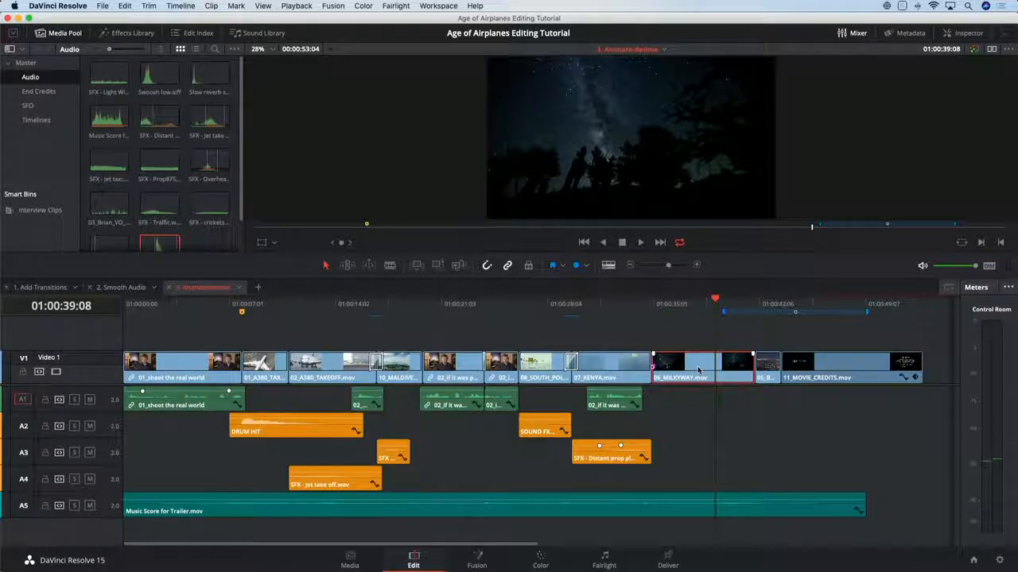
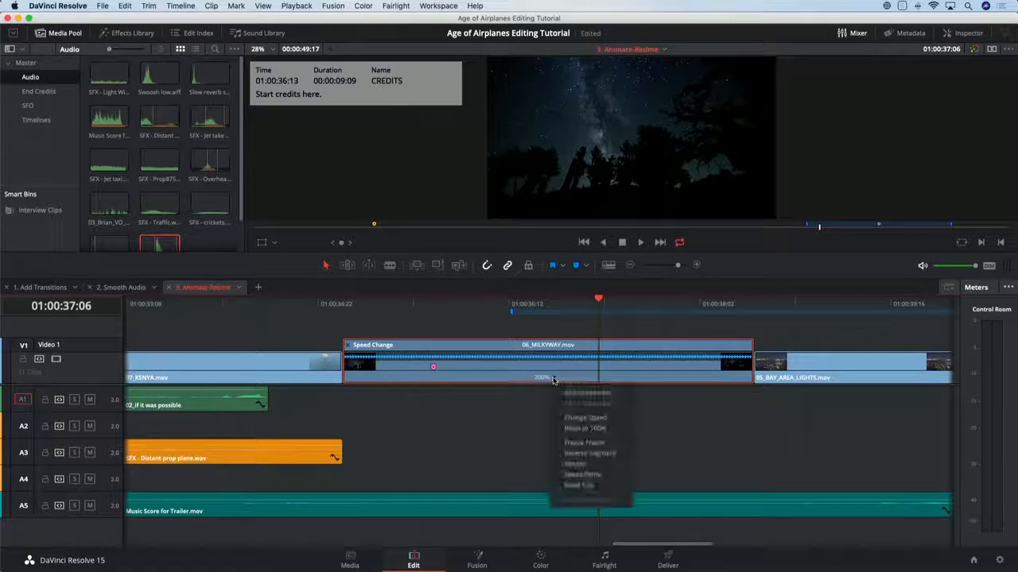
{"action": "left_click", "coordinate": [597, 391]}
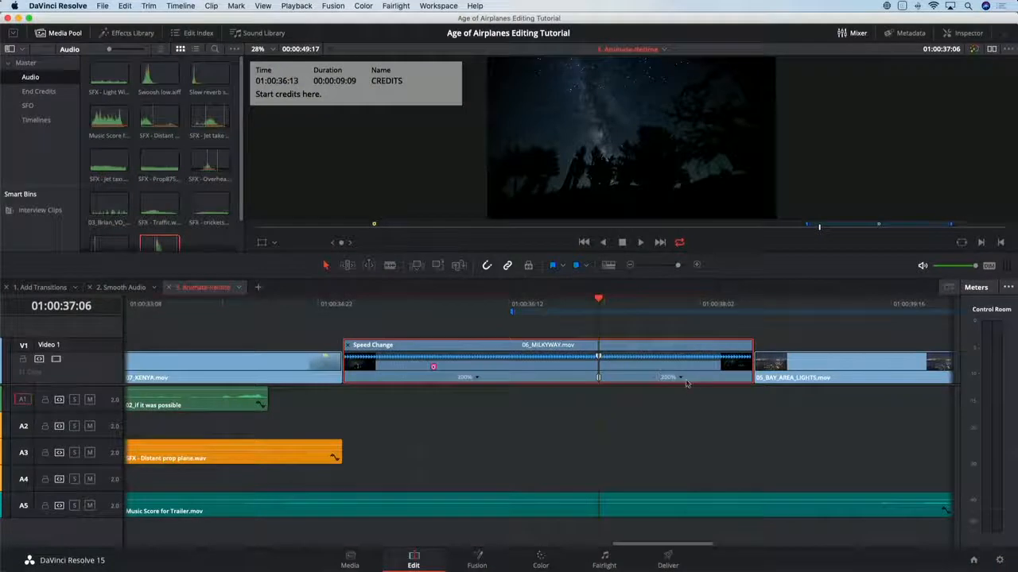
{"action": "left_click", "coordinate": [681, 380]}
{"action": "mouse_move", "coordinate": [716, 418]}
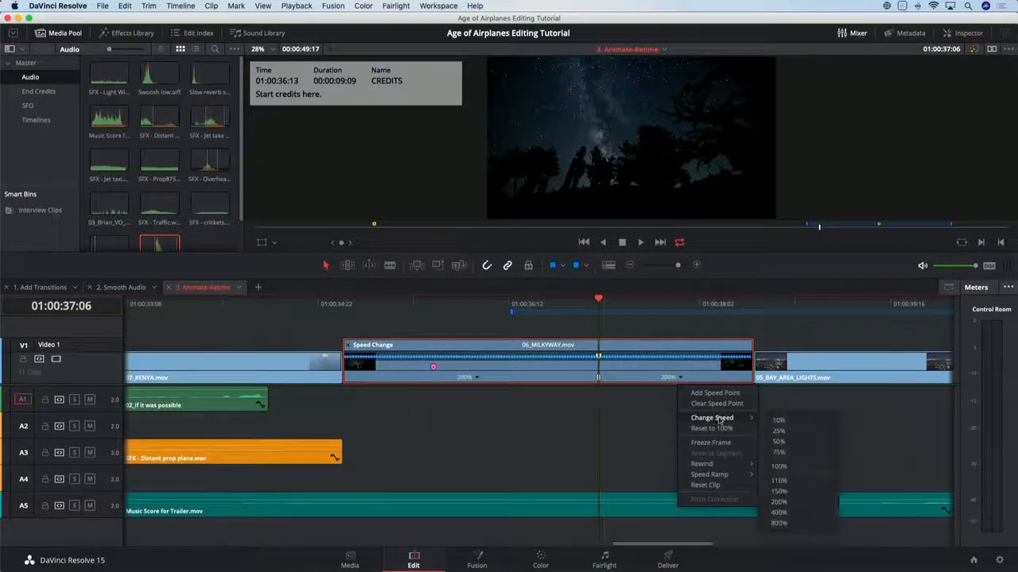
{"action": "left_click", "coordinate": [805, 466]}
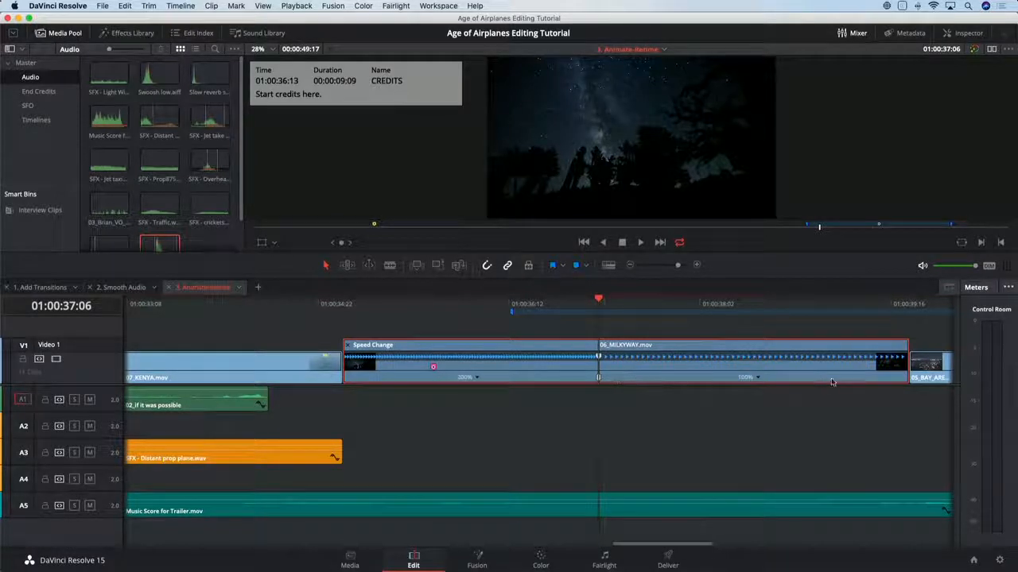
Play 06_MILKYWAY.mov from its start at 01:00:35:03 to review the speed change at the speed point
{"action": "left_click", "coordinate": [345, 305]}
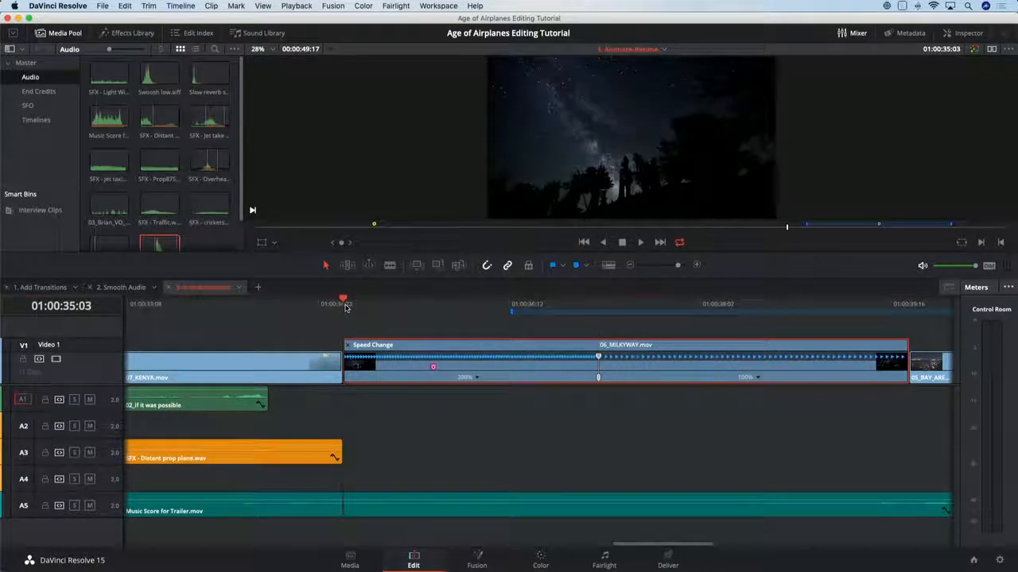
{"action": "key", "text": "space"}
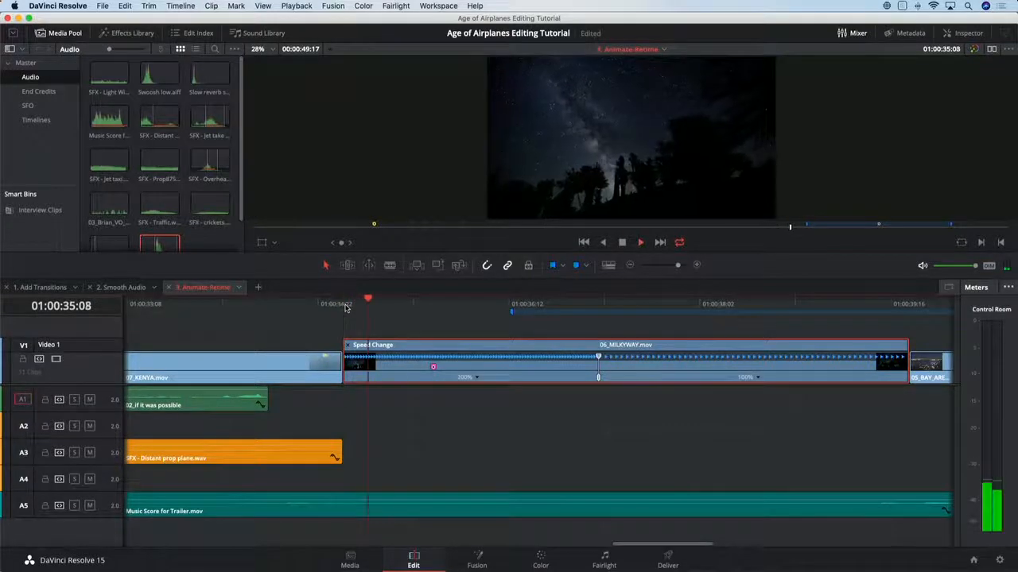
{"action": "key", "text": "space"}
{"action": "left_click", "coordinate": [433, 311]}
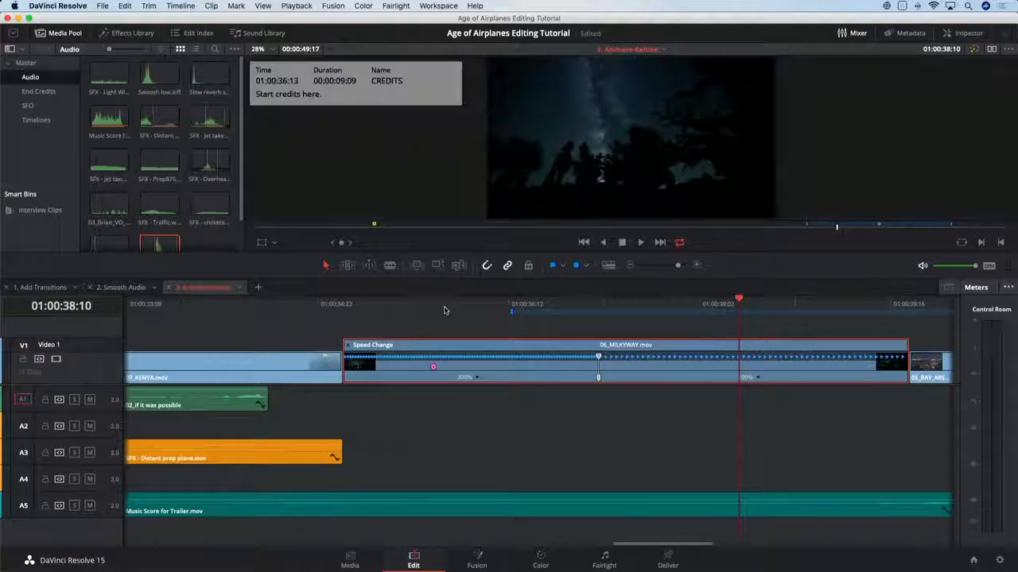
Show the Retime Curve for 06_MILKYWAY.mov, make its speed point a smooth Bezier and lengthen the handles for a gradual speed transition
{"action": "right_click", "coordinate": [705, 378]}
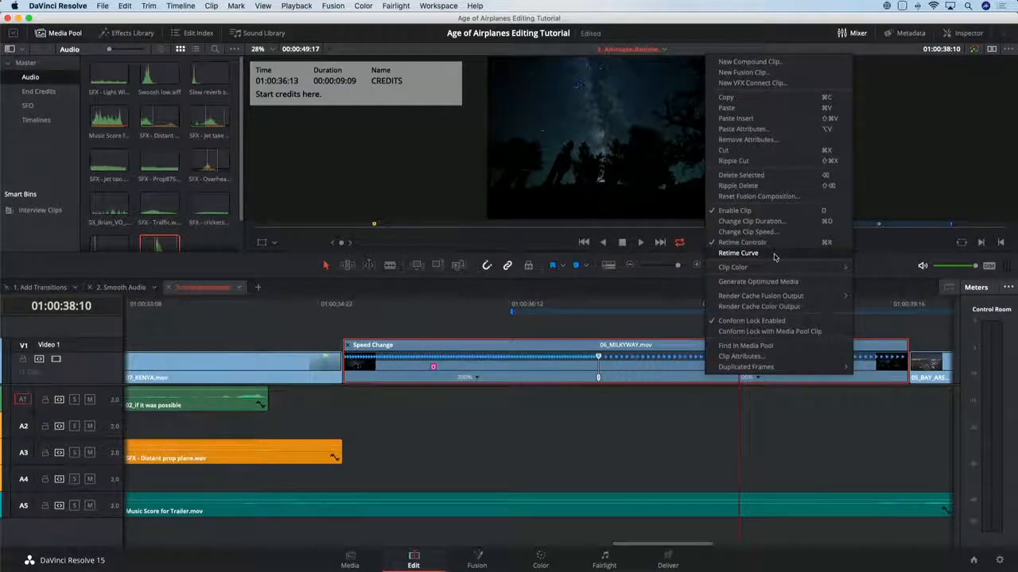
{"action": "left_click", "coordinate": [740, 253]}
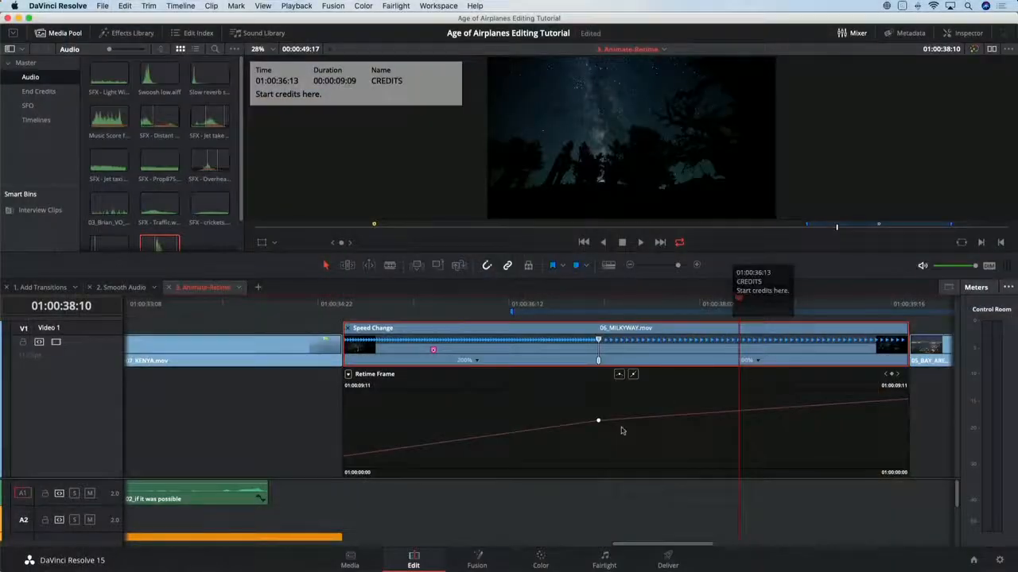
{"action": "mouse_move", "coordinate": [597, 420]}
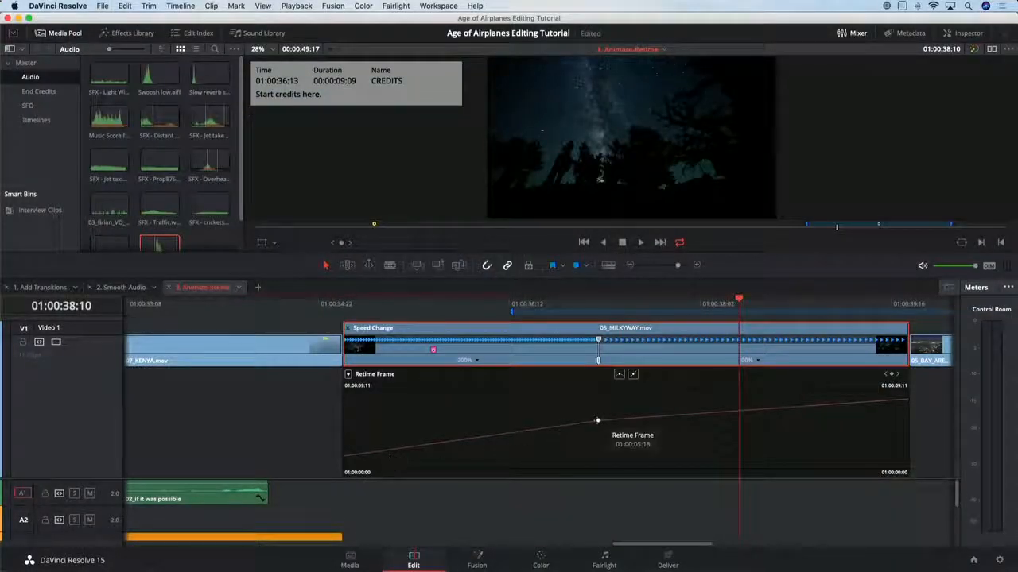
{"action": "left_click", "coordinate": [597, 421]}
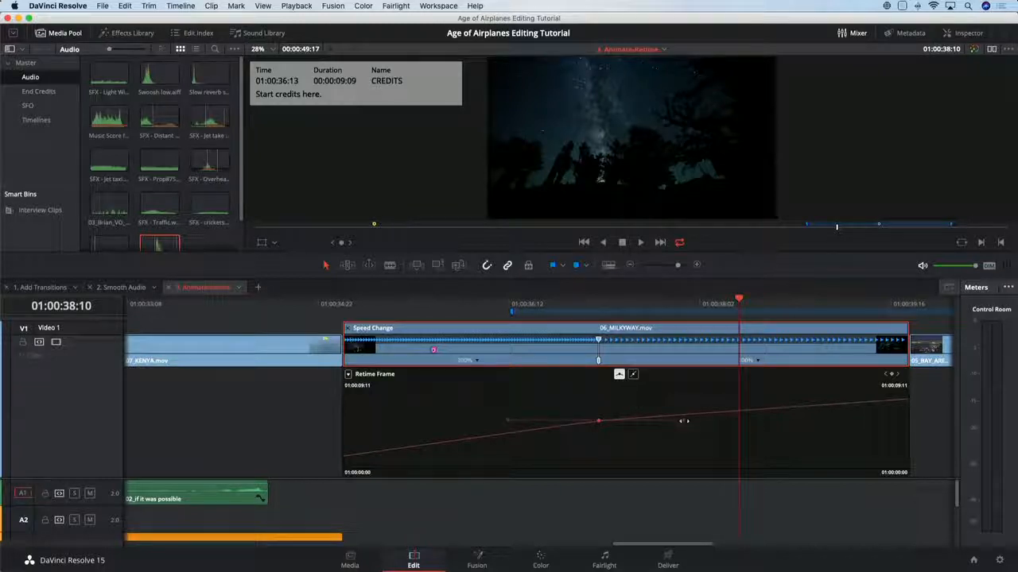
{"action": "left_click_drag", "start_coordinate": [683, 422], "coordinate": [836, 438]}
Play 06_MILKYWAY.mov from 01:00:35:03 to check the eased speed change, and hide its Retime Curve
{"action": "left_click", "coordinate": [340, 305]}
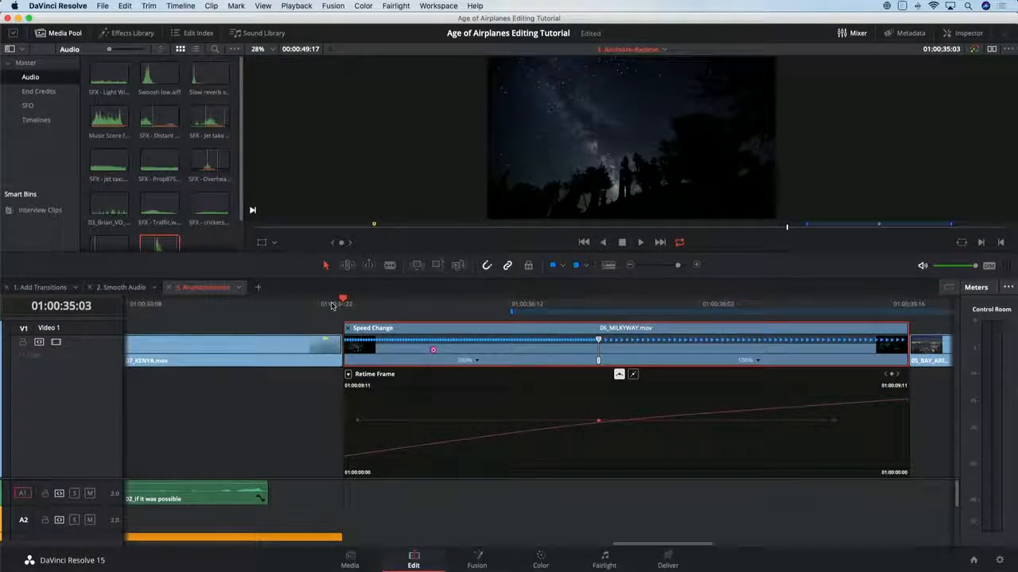
{"action": "key", "text": "space"}
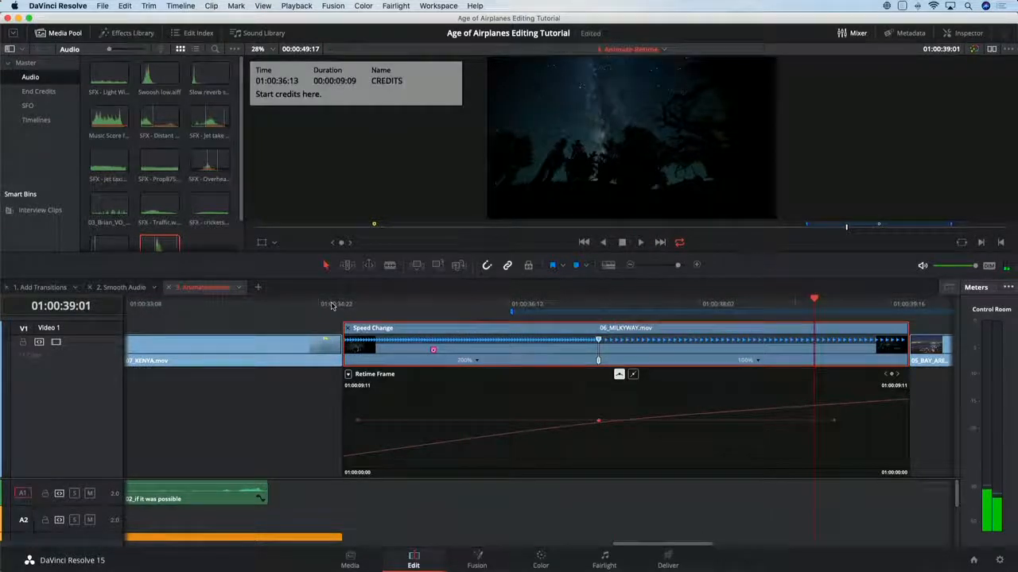
{"action": "right_click", "coordinate": [645, 353]}
{"action": "left_click", "coordinate": [716, 231]}
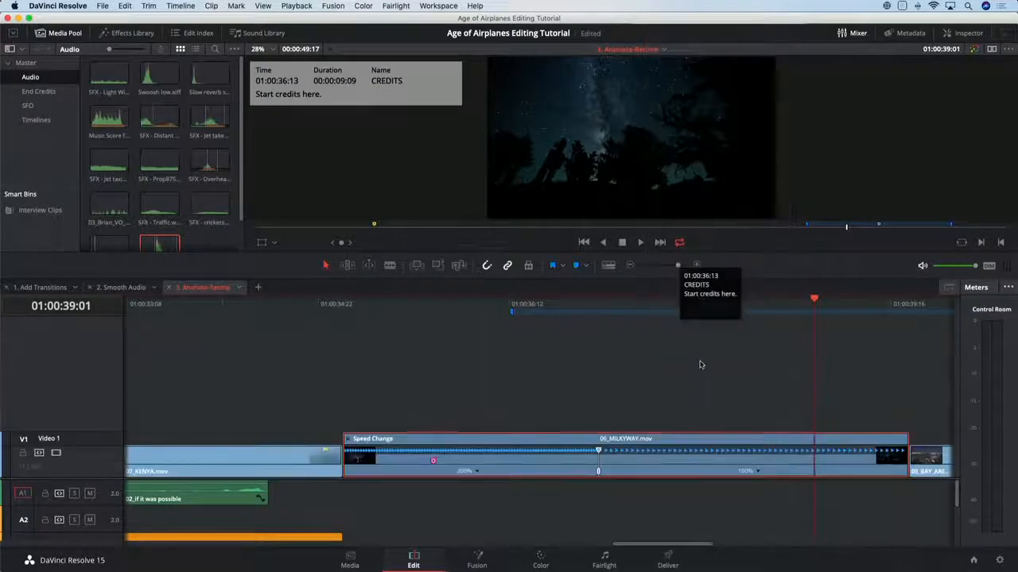
Hide the retime controls on 06_MILKYWAY.mov, park the playhead at its start and enlarge the viewer area
{"action": "right_click", "coordinate": [694, 465]}
{"action": "left_click", "coordinate": [756, 331]}
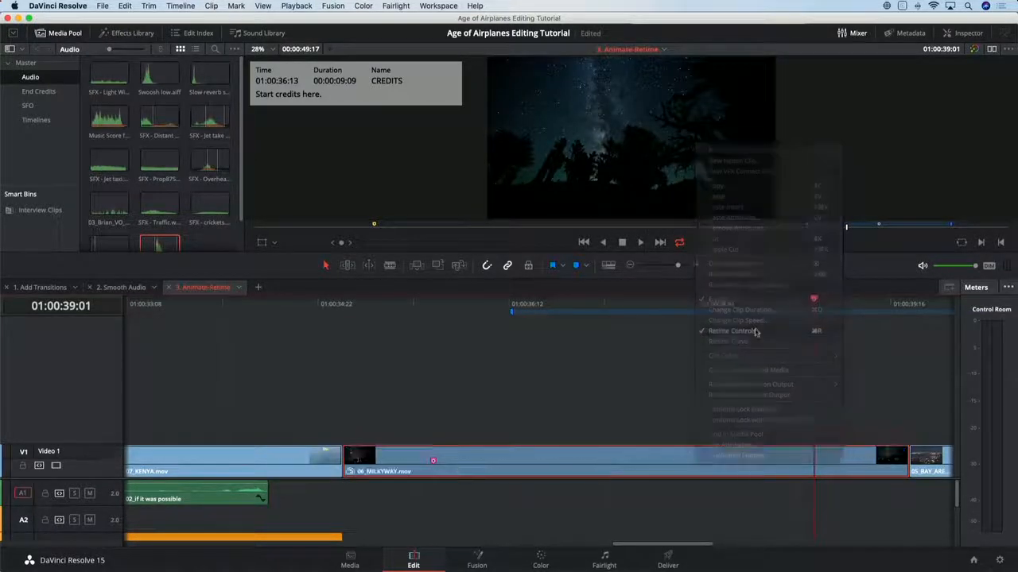
{"action": "scroll", "coordinate": [745, 479], "scroll_direction": "down", "scroll_amount": 3}
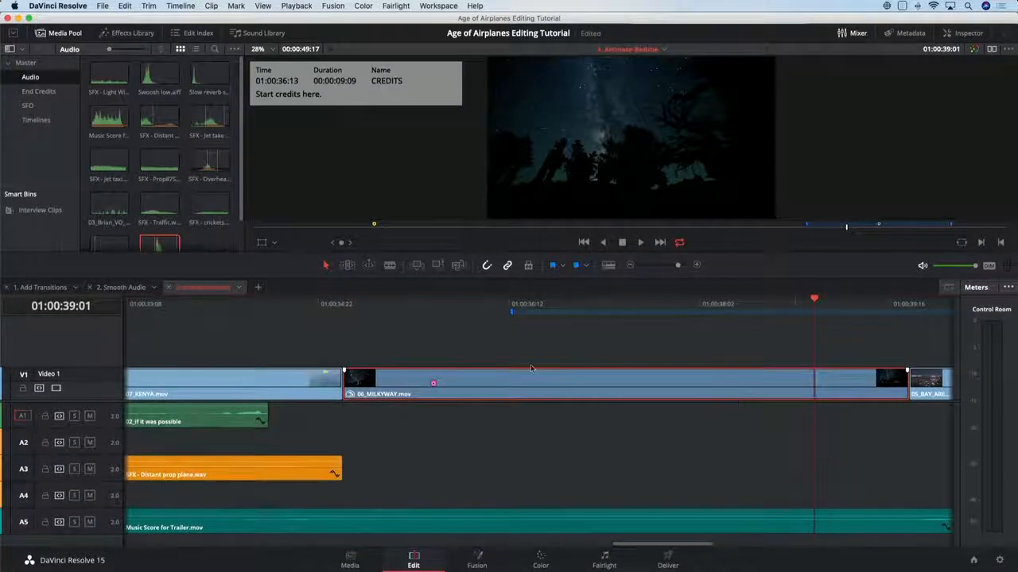
{"action": "left_click", "coordinate": [345, 307]}
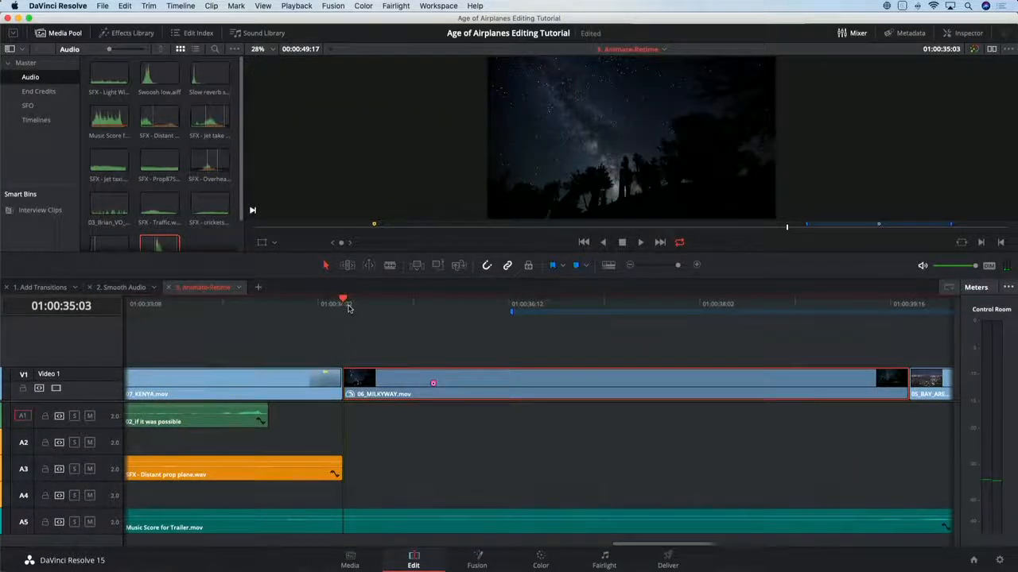
{"action": "left_click_drag", "start_coordinate": [377, 250], "coordinate": [359, 357]}
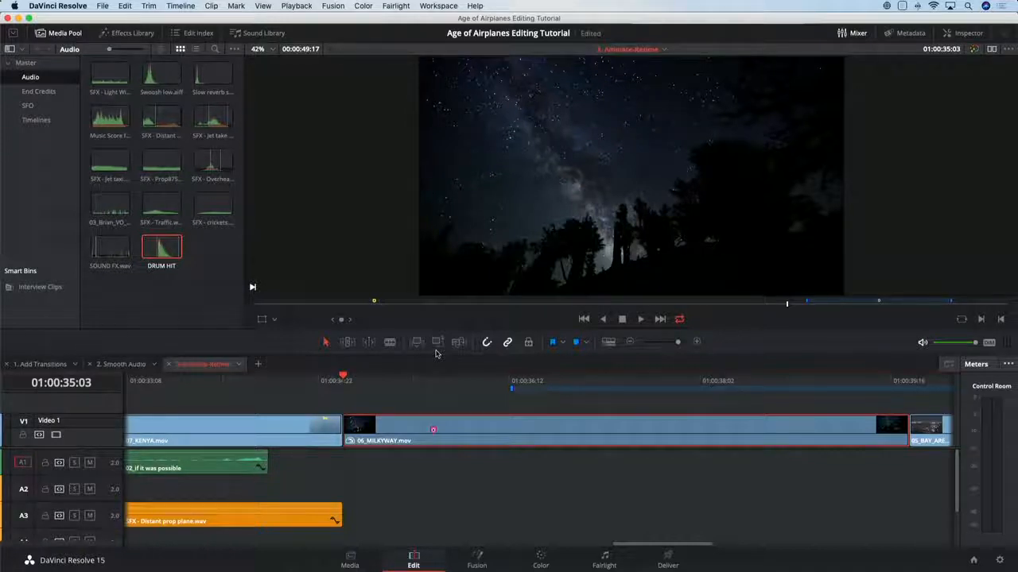
Play 06_MILKYWAY.mov from 01:00:35:03 to review the shot, and return the playhead to its start
{"action": "key", "text": "space"}
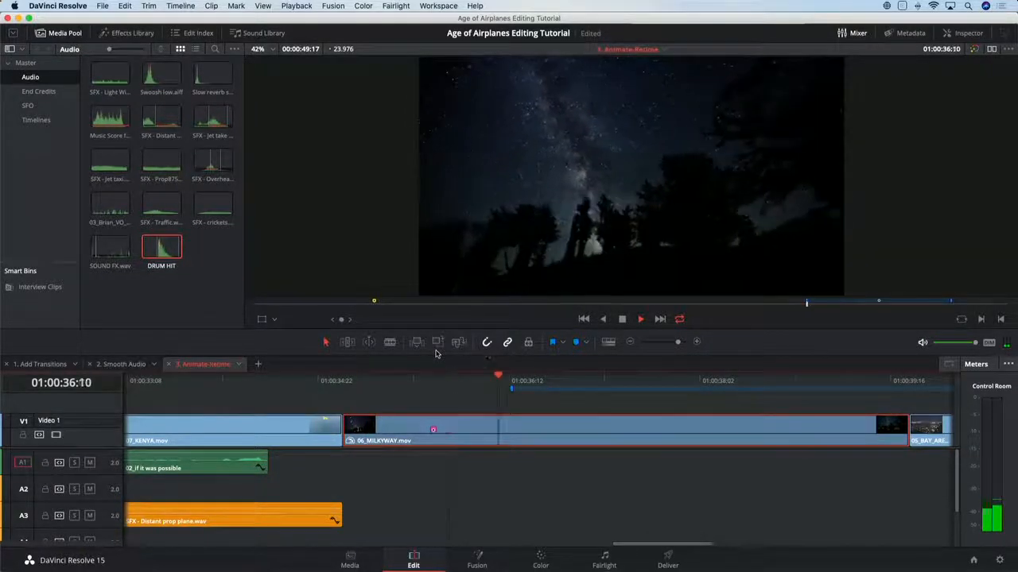
{"action": "key", "text": "space"}
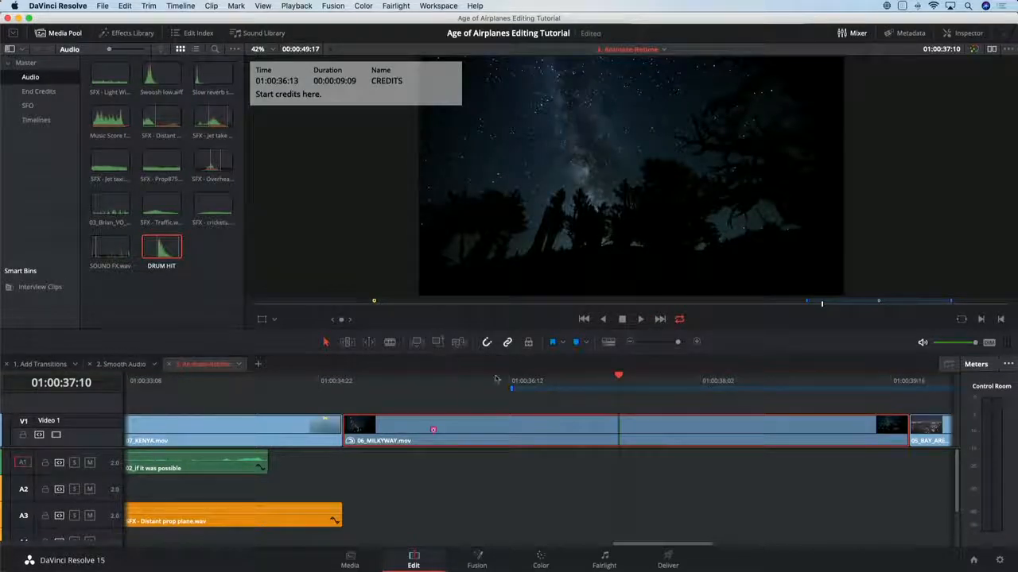
{"action": "key", "text": "Up"}
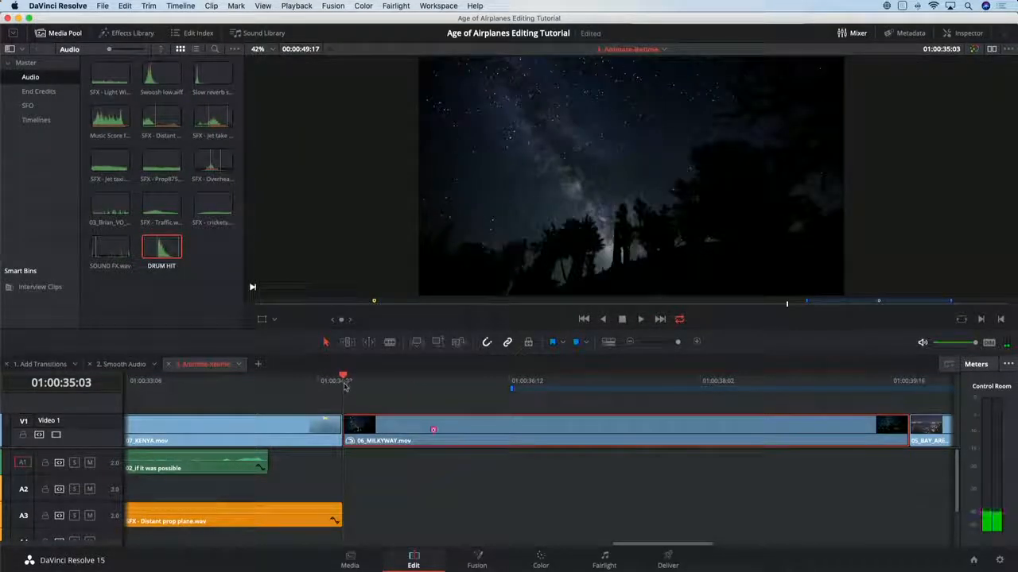
Scale the viewer image down to 34% to leave empty space around the frame
{"action": "left_click", "coordinate": [272, 49]}
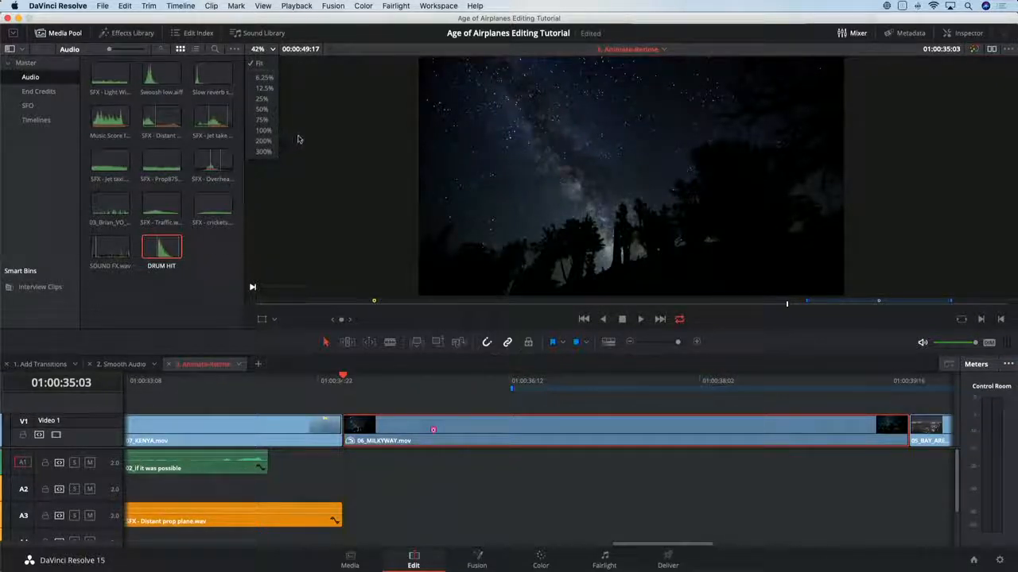
{"action": "left_click", "coordinate": [301, 107]}
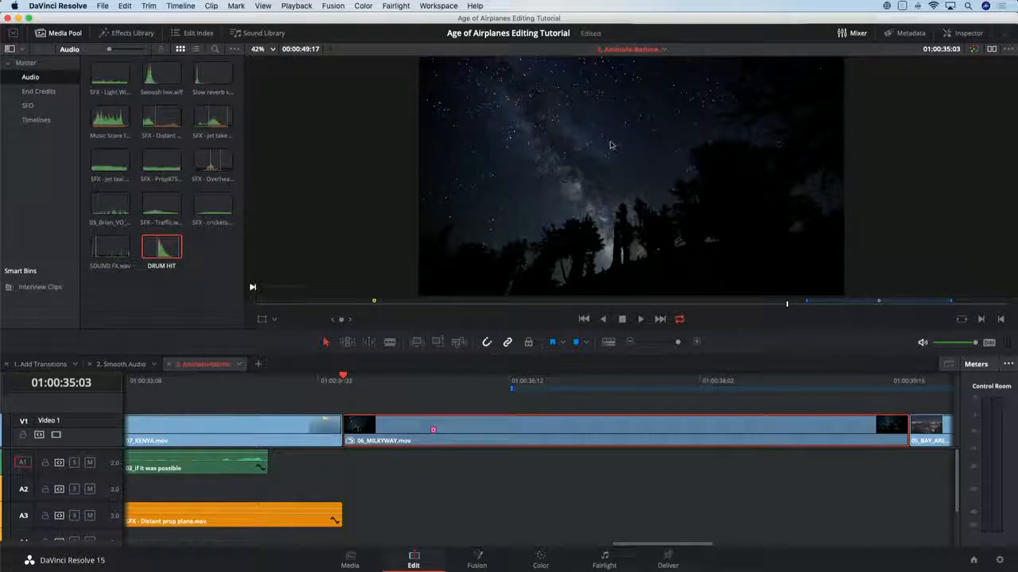
{"action": "scroll", "coordinate": [613, 146], "scroll_direction": "down", "scroll_amount": 3}
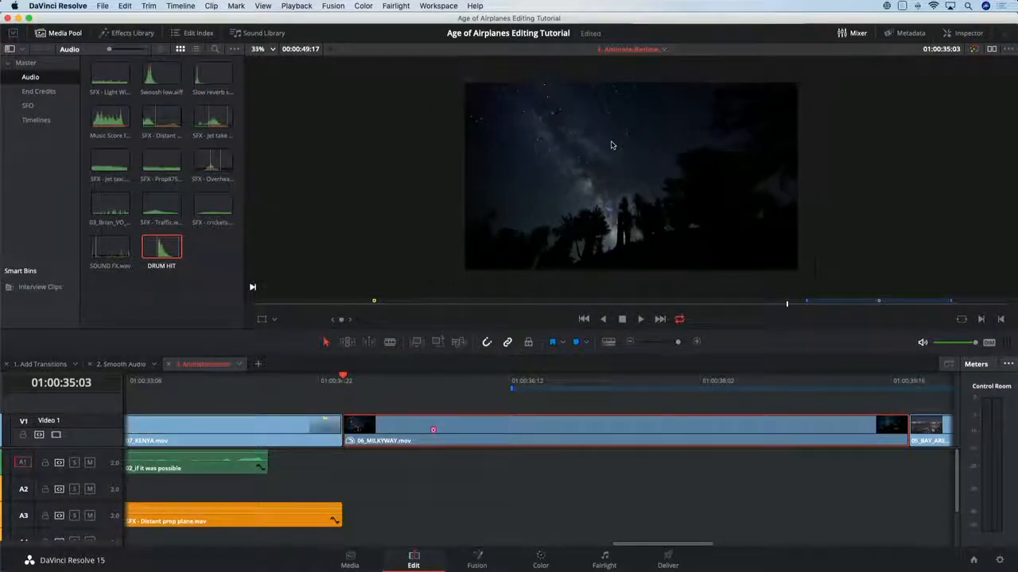
{"action": "scroll", "coordinate": [612, 148], "scroll_direction": "up", "scroll_amount": 1}
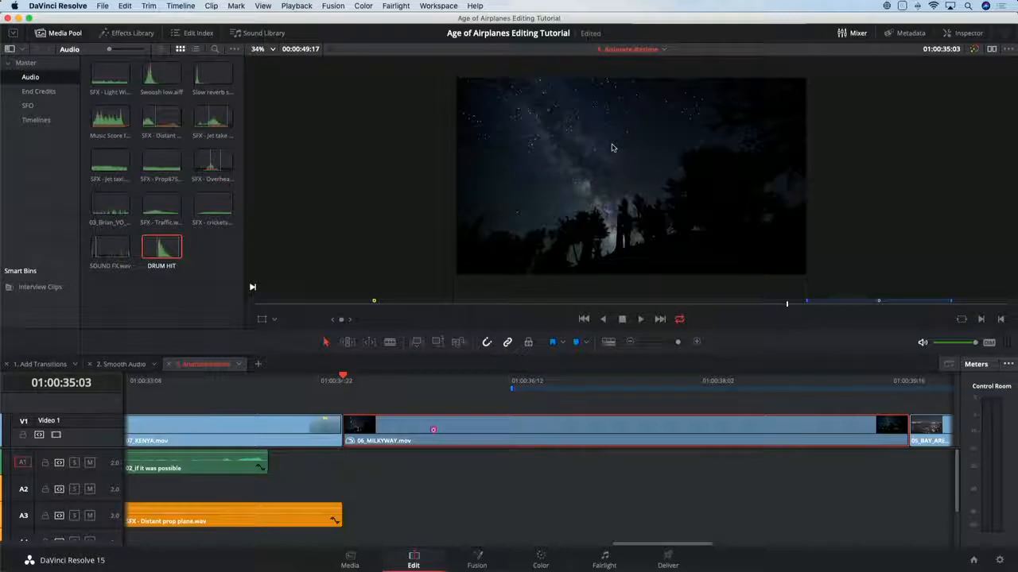
Show the Inspector for 06_MILKYWAY.mov, hide the Media Pool and bring the whole clip into view in the timeline
{"action": "left_click", "coordinate": [962, 33]}
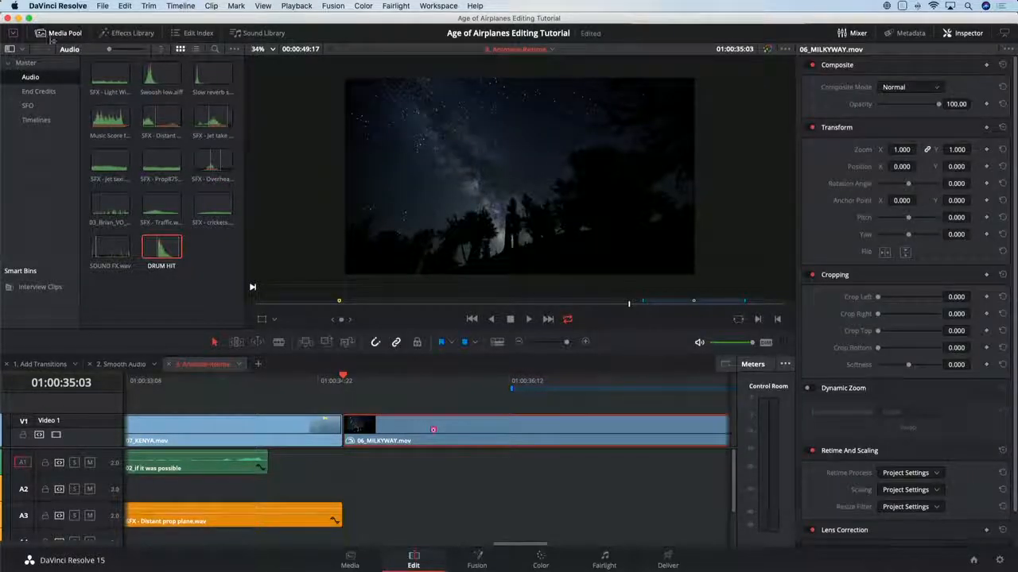
{"action": "left_click", "coordinate": [49, 33]}
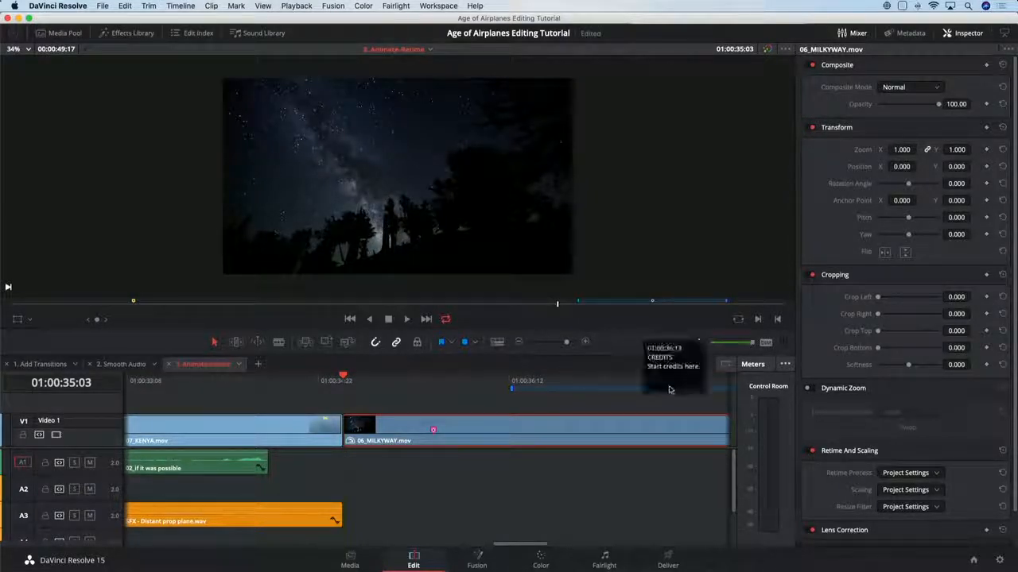
{"action": "scroll", "coordinate": [641, 440], "scroll_direction": "right", "scroll_amount": 4}
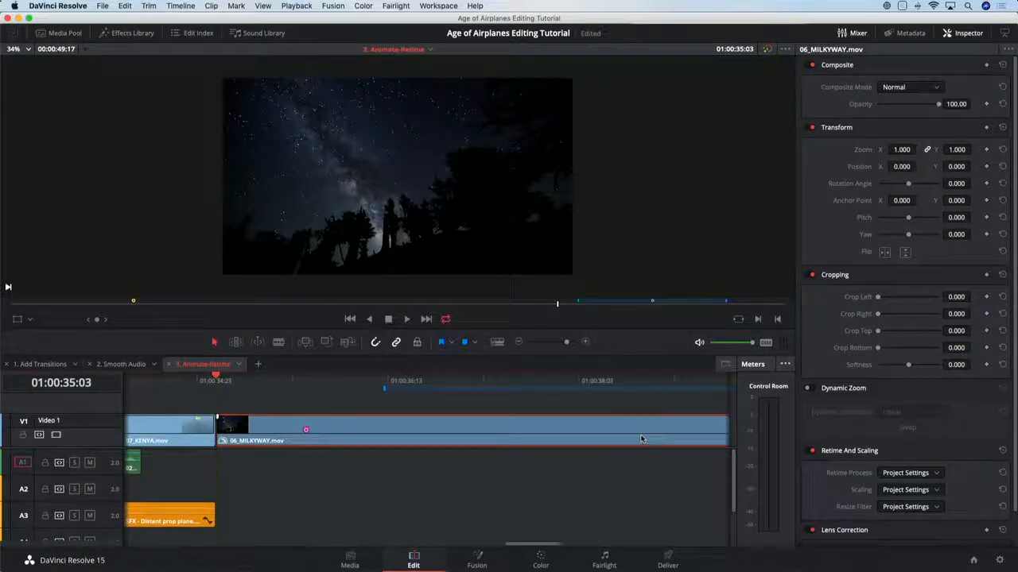
{"action": "scroll", "coordinate": [642, 439], "scroll_direction": "down", "scroll_amount": 2}
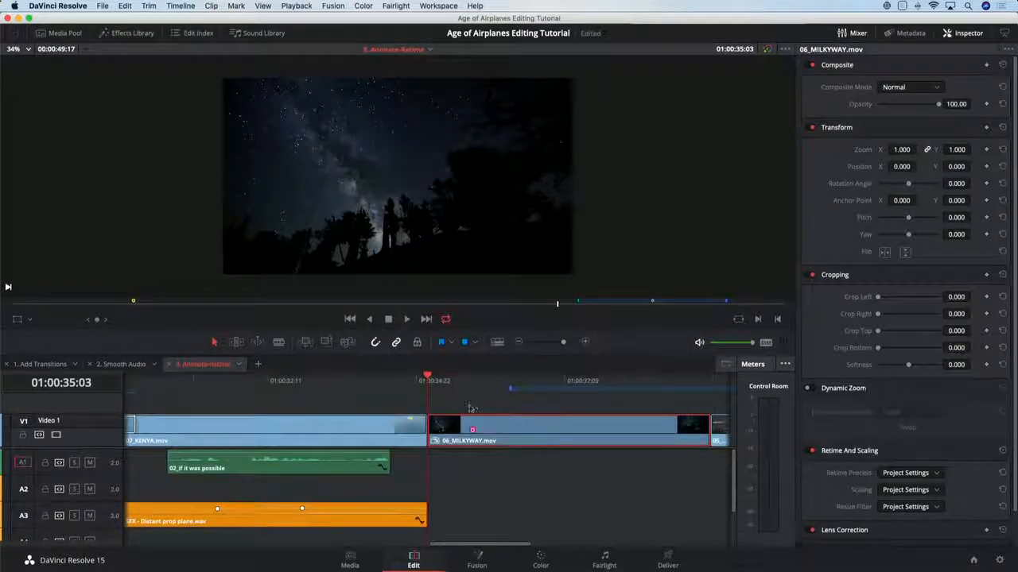
Enable the on-screen Transform controls and keyframe all Transform parameters of 06_MILKYWAY.mov at 01:00:35:03
{"action": "left_click", "coordinate": [29, 320]}
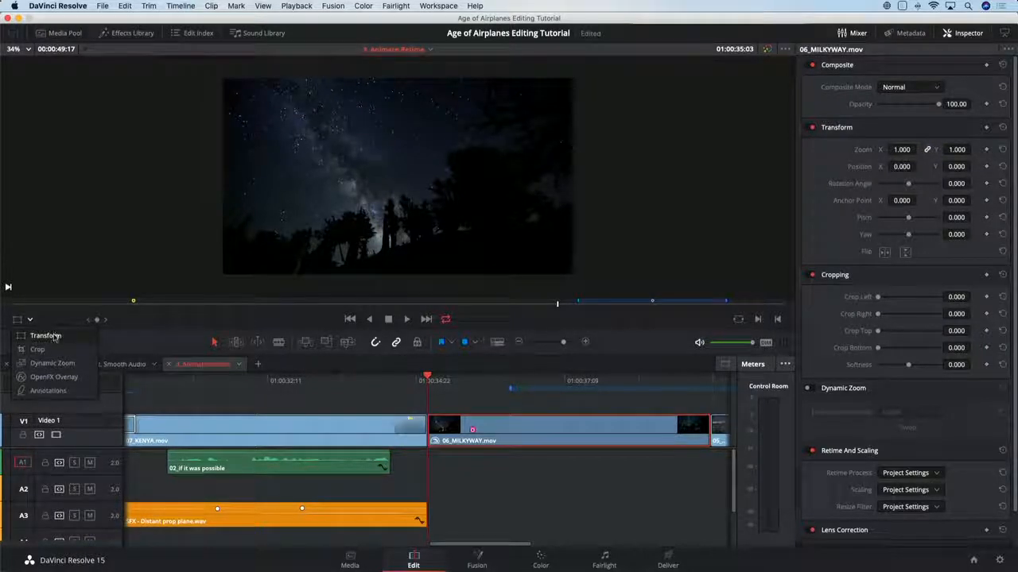
{"action": "left_click", "coordinate": [54, 337]}
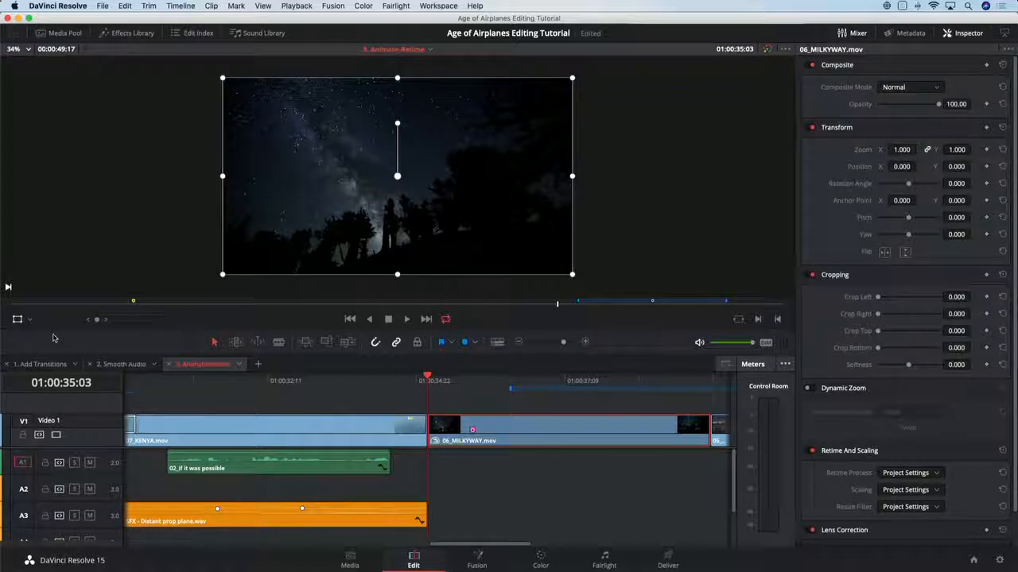
{"action": "left_click", "coordinate": [987, 128]}
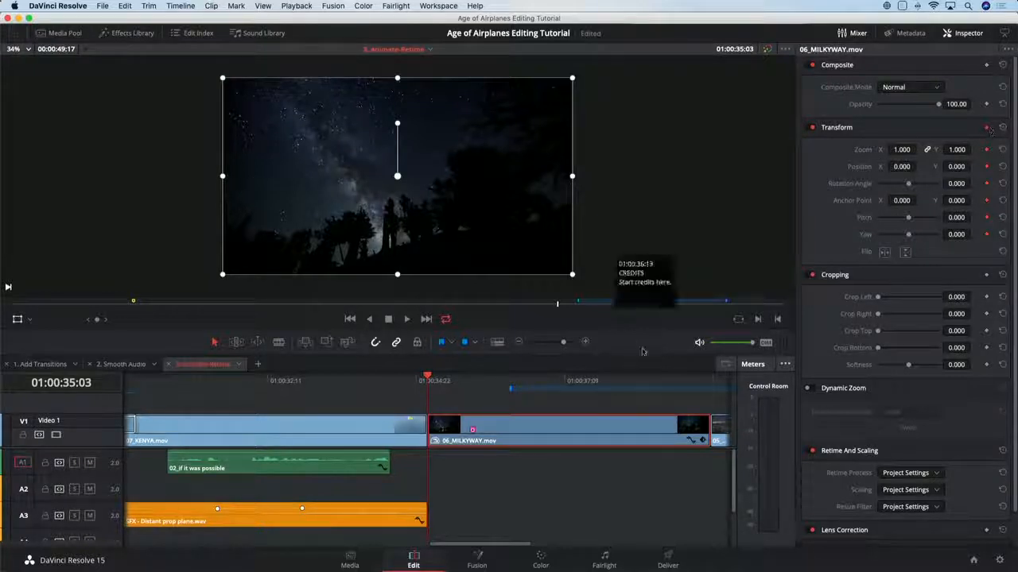
At the last frame of 06_MILKYWAY.mov, 01:00:39:19, set the linked Zoom X and Y to 1.290
{"action": "left_click", "coordinate": [711, 379]}
{"action": "key", "text": "Left"}
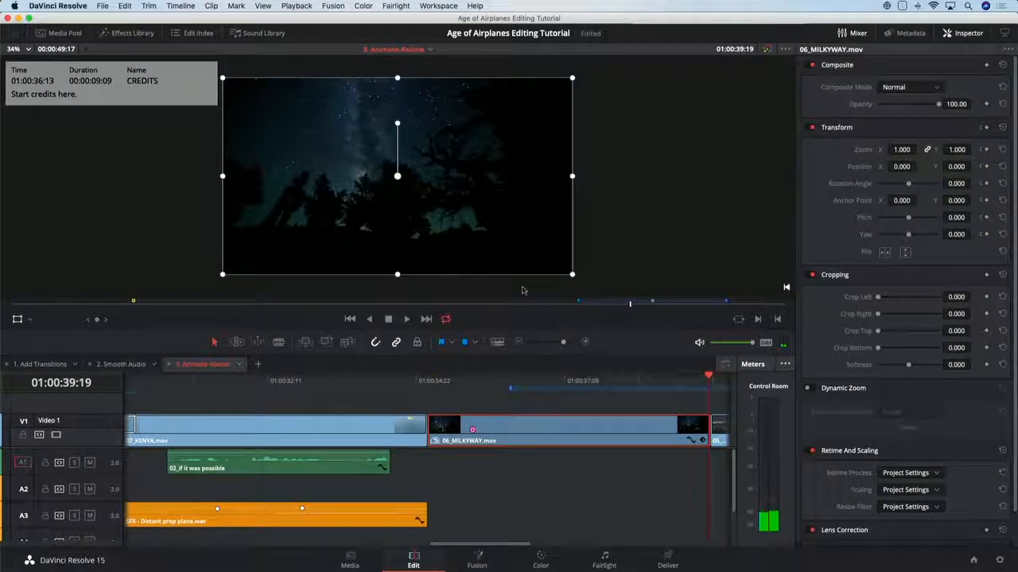
{"action": "left_click_drag", "start_coordinate": [901, 149], "coordinate": [918, 150]}
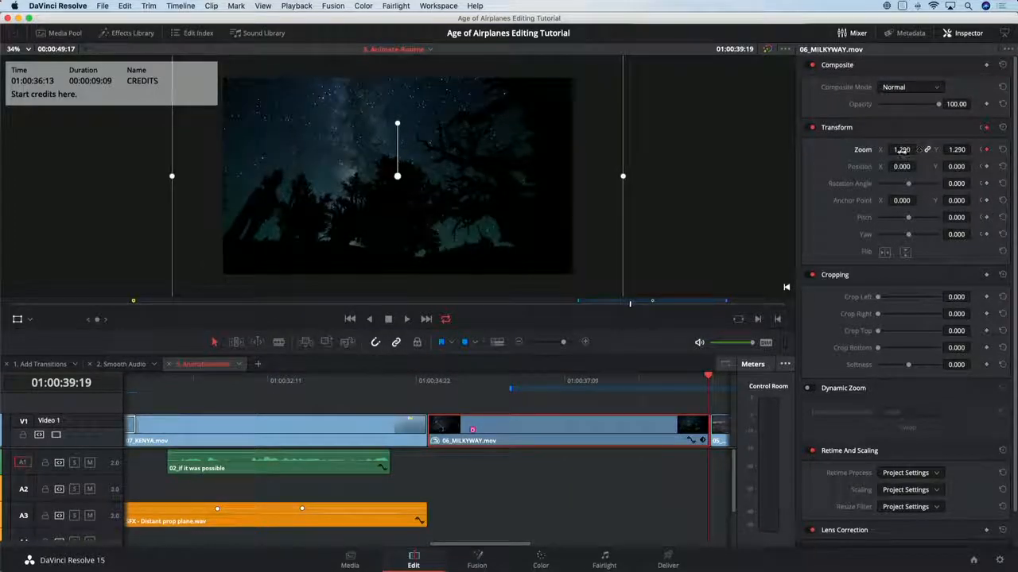
Turn off the viewer's marker overlay and reposition the zoomed image to about X 262, Y -134 at 01:00:39:19
{"action": "left_click", "coordinate": [787, 50]}
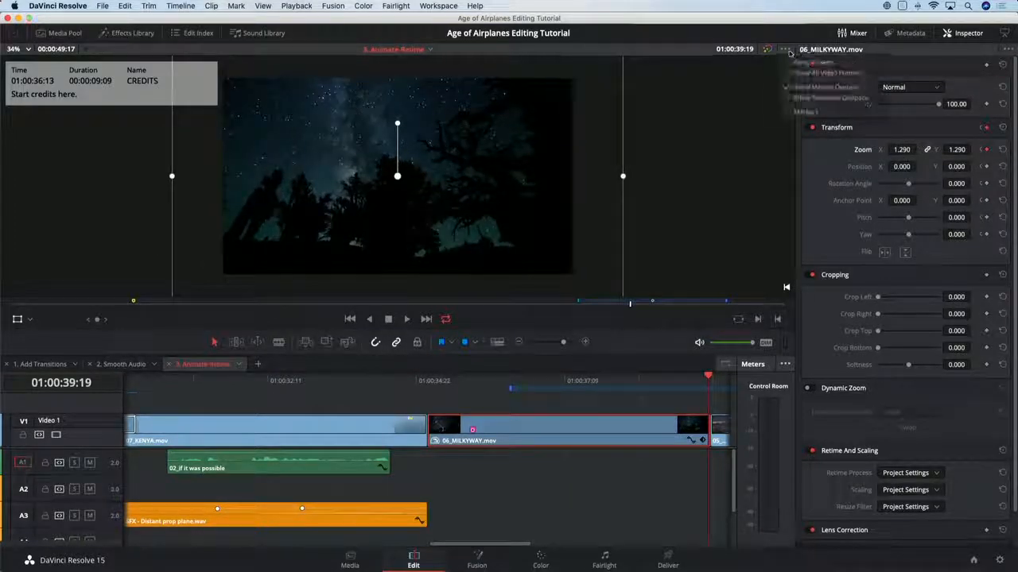
{"action": "left_click", "coordinate": [819, 92]}
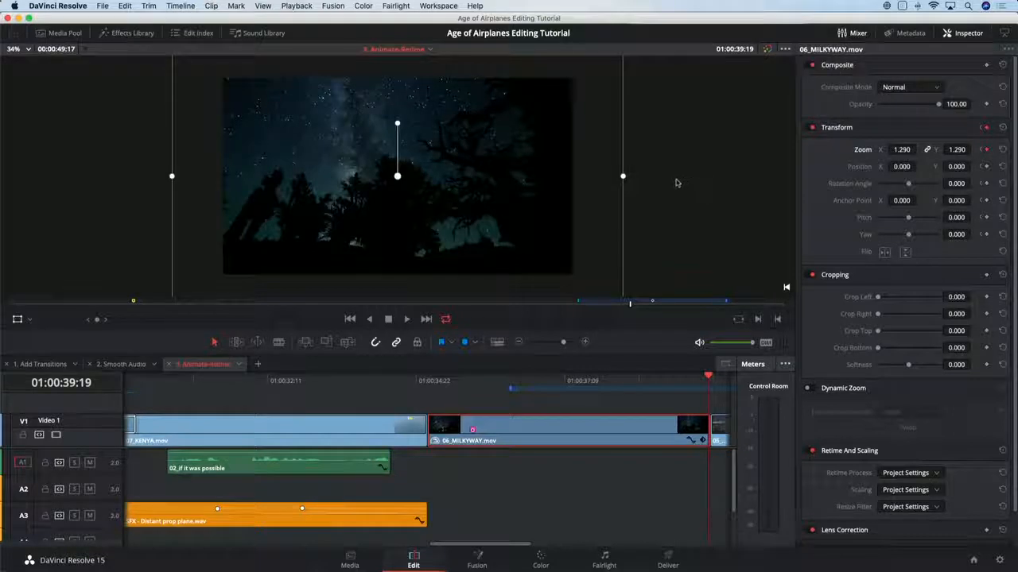
{"action": "left_click_drag", "start_coordinate": [377, 189], "coordinate": [444, 202]}
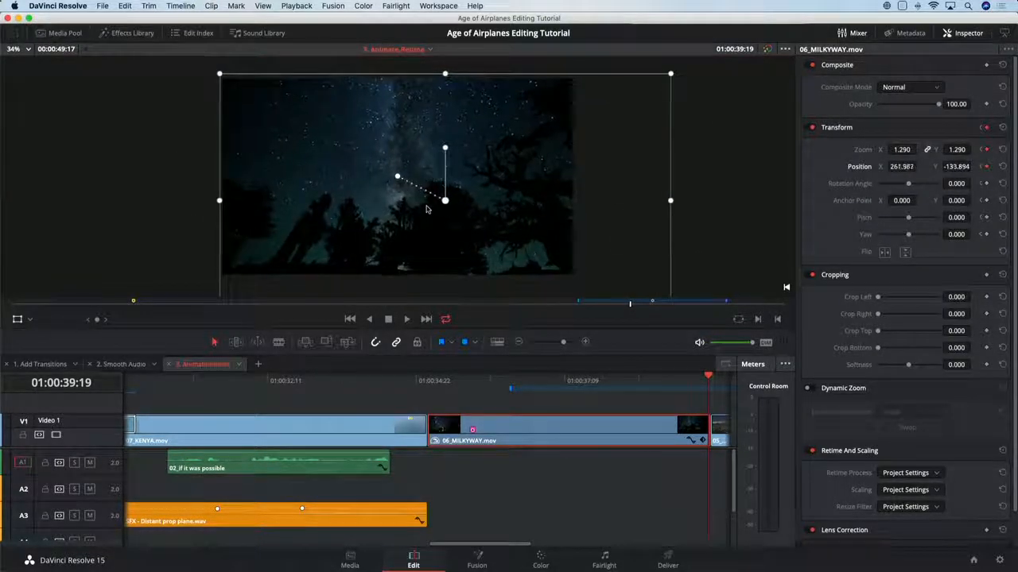
Make the end keyframe of the motion path Smooth and adjust its handle to give the path a gentle curve
{"action": "right_click", "coordinate": [445, 202]}
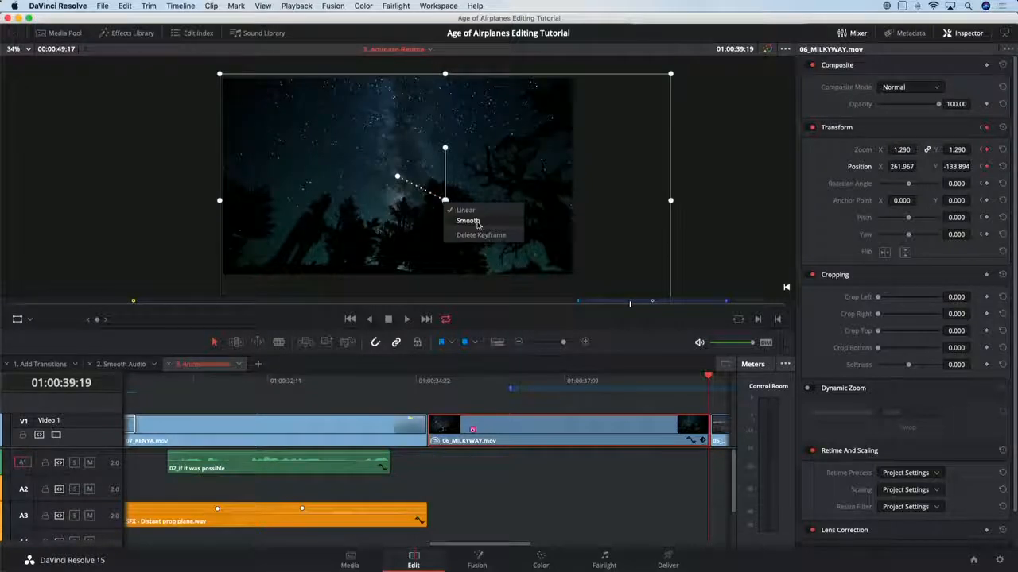
{"action": "left_click", "coordinate": [469, 221]}
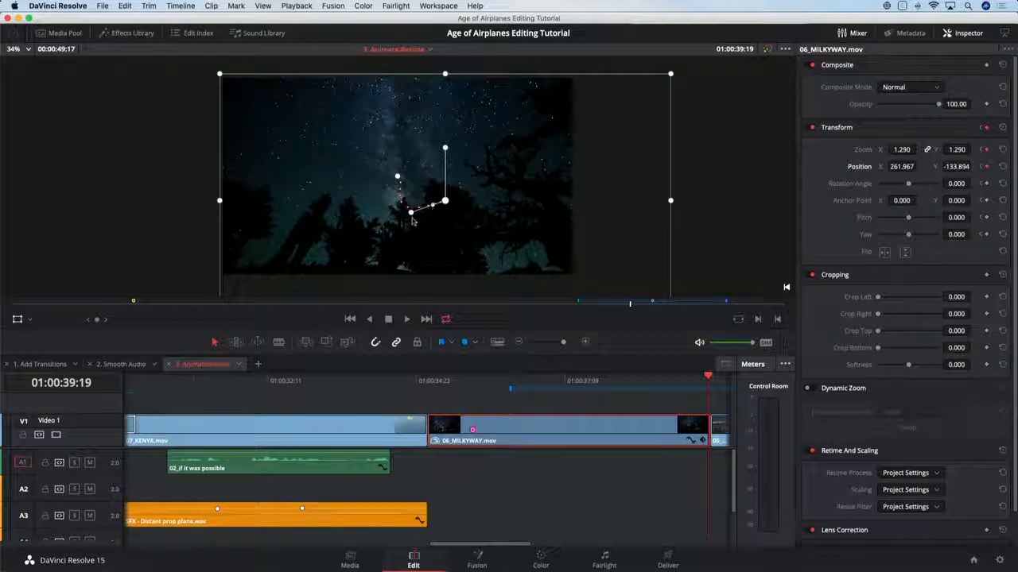
{"action": "left_click_drag", "start_coordinate": [412, 219], "coordinate": [420, 201]}
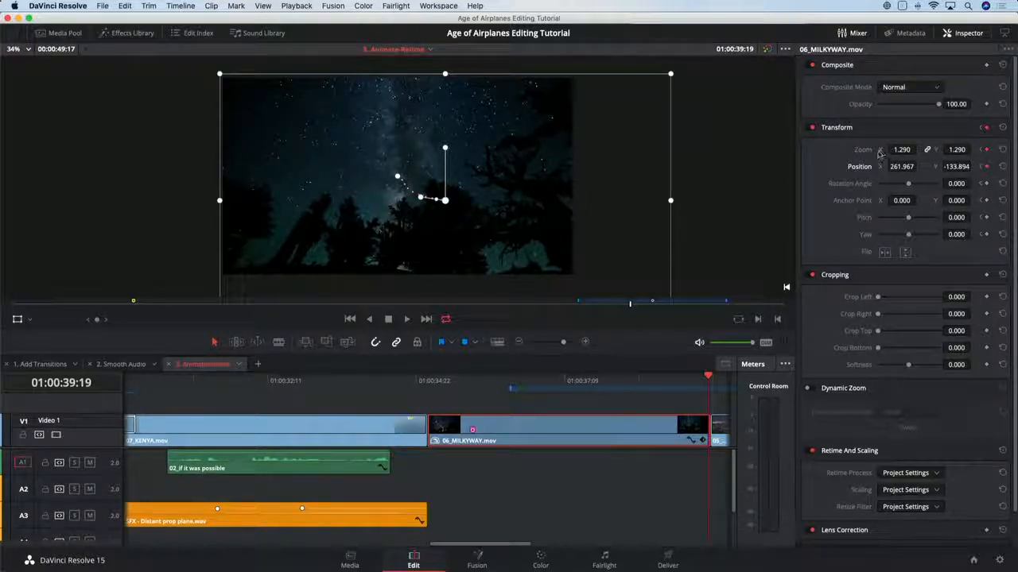
Play 06_MILKYWAY.mov from 01:00:35:03 to check the animated zoom and curved reposition
{"action": "left_click", "coordinate": [428, 381]}
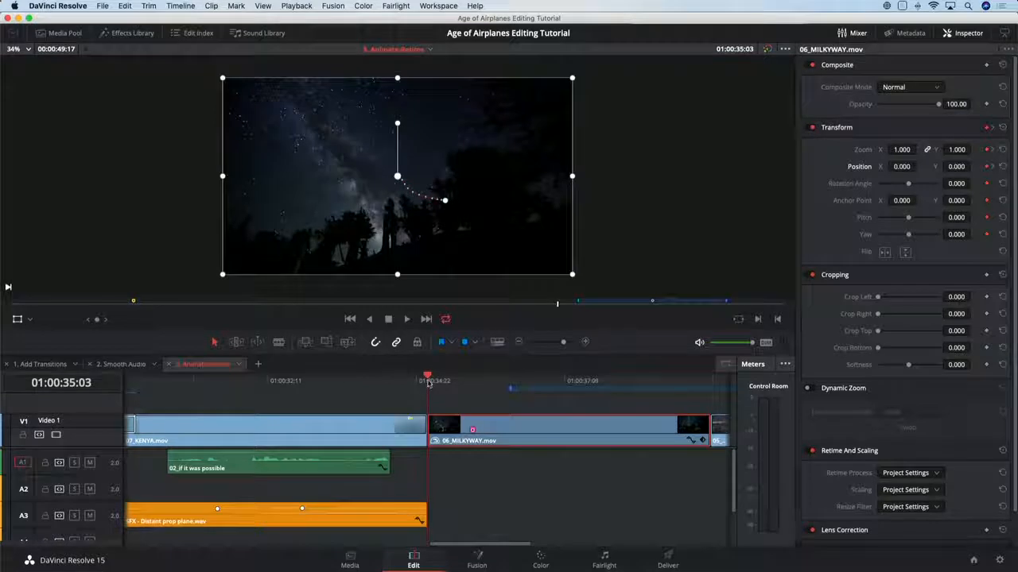
{"action": "key", "text": "space"}
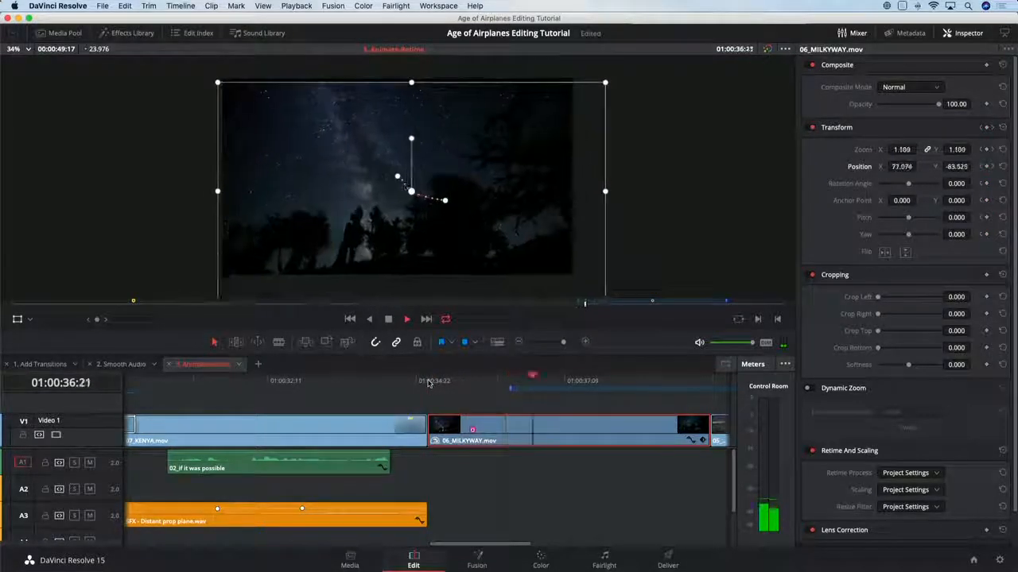
{"action": "key", "text": "space"}
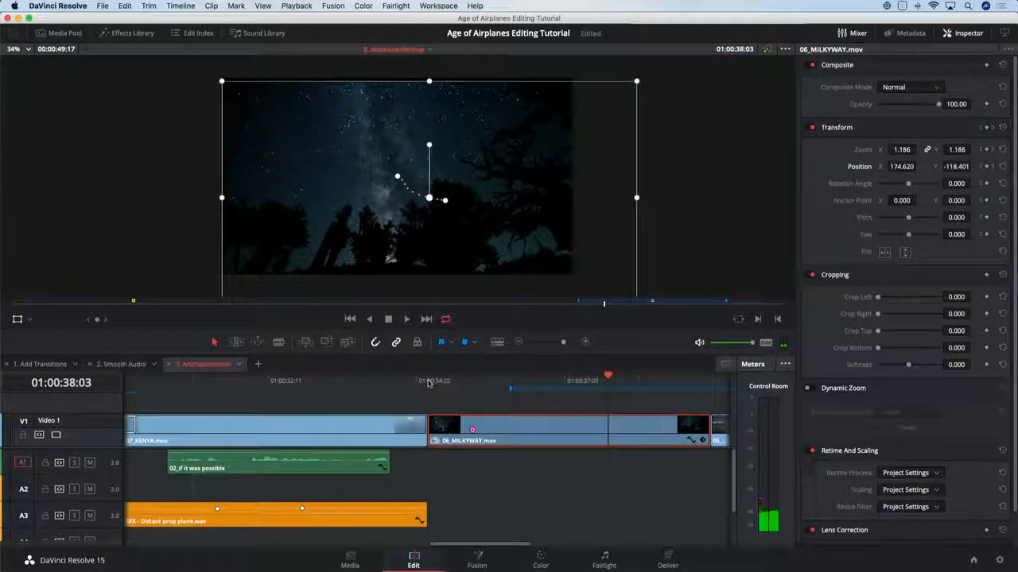
Fit the whole timeline in view with the playhead at 01:00:00:00, and turn off the on-screen Transform controls
{"action": "key", "text": "shift+z"}
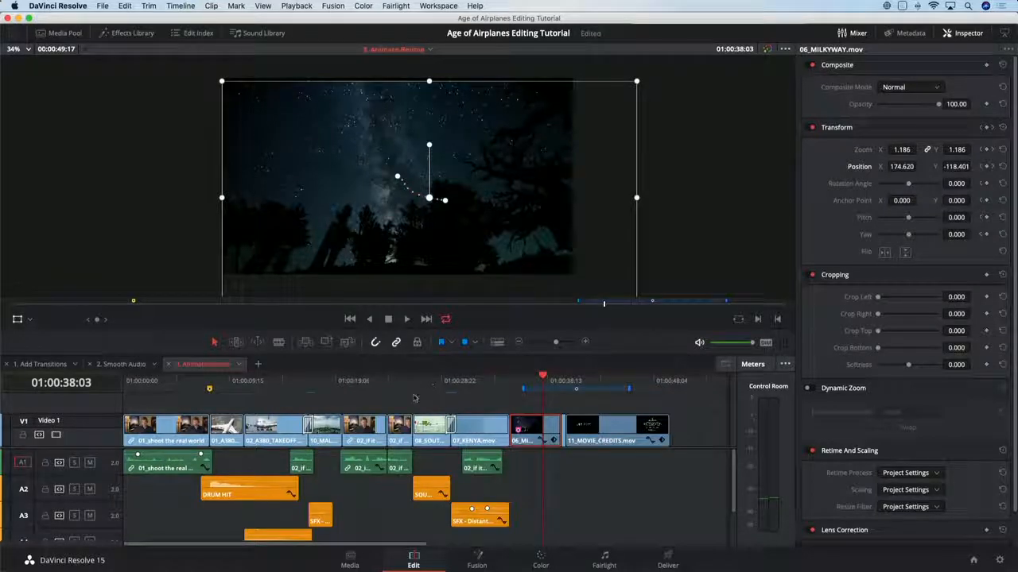
{"action": "key", "text": "Home"}
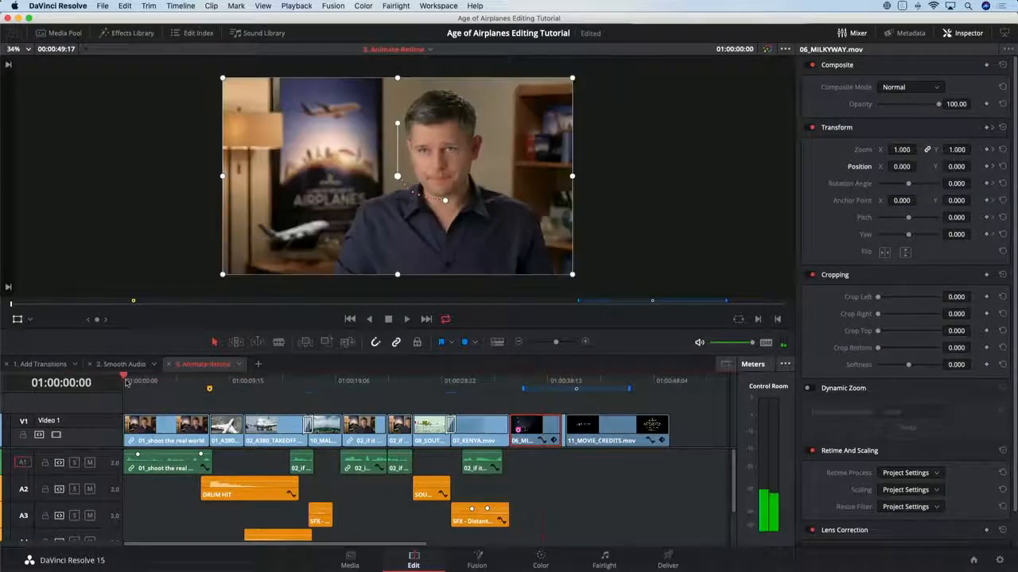
{"action": "left_click", "coordinate": [19, 320]}
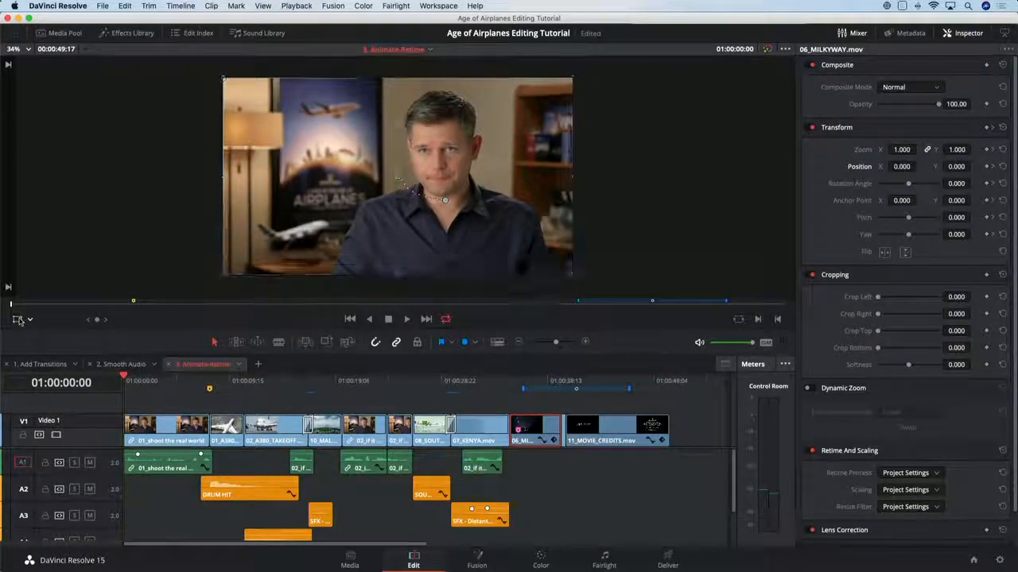
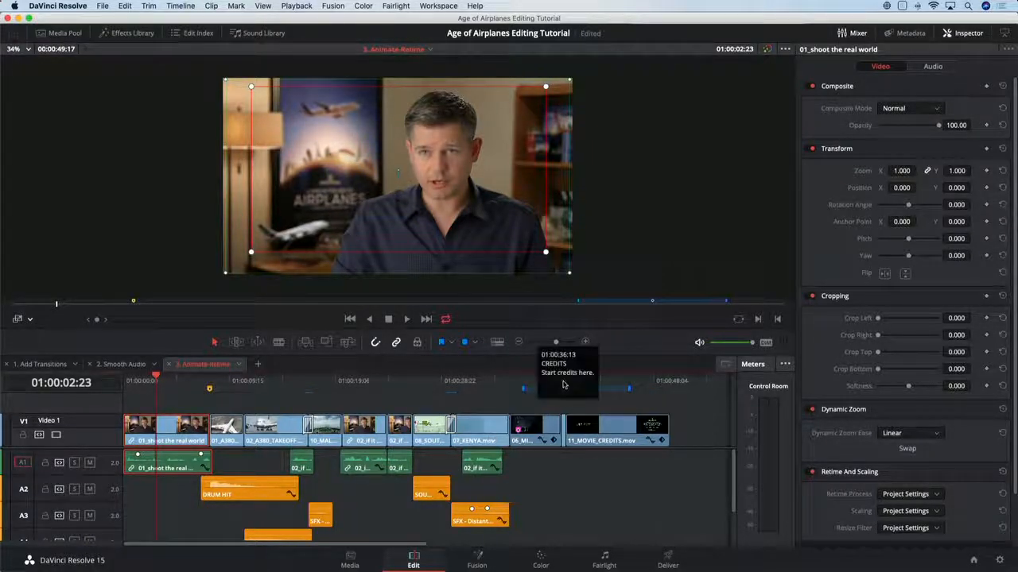
Load the 4. Titles and RFX timeline in a new timeline tab, hide the audio meters, and shorten the Inspector to half height
{"action": "left_click", "coordinate": [558, 382]}
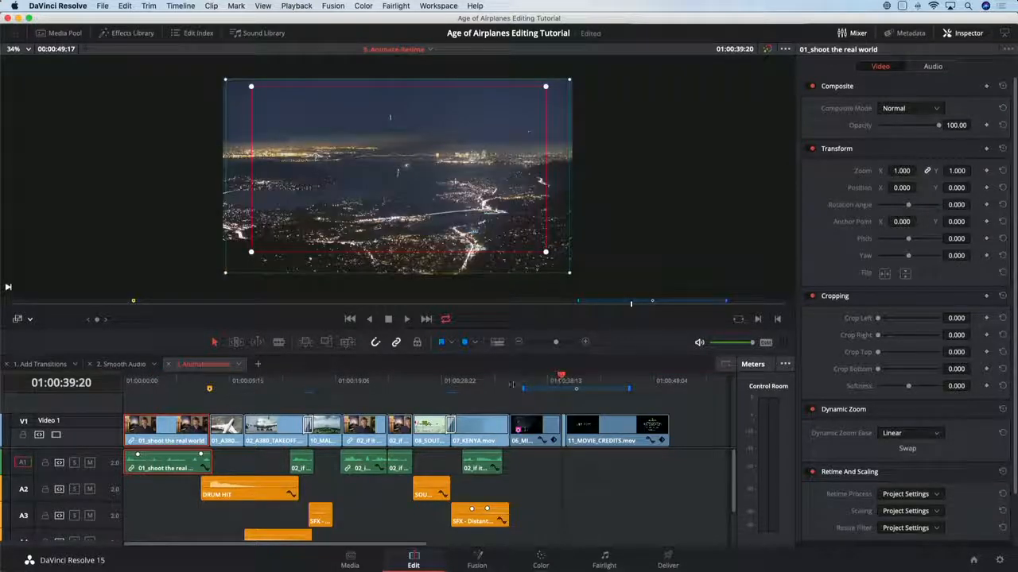
{"action": "left_click", "coordinate": [260, 365]}
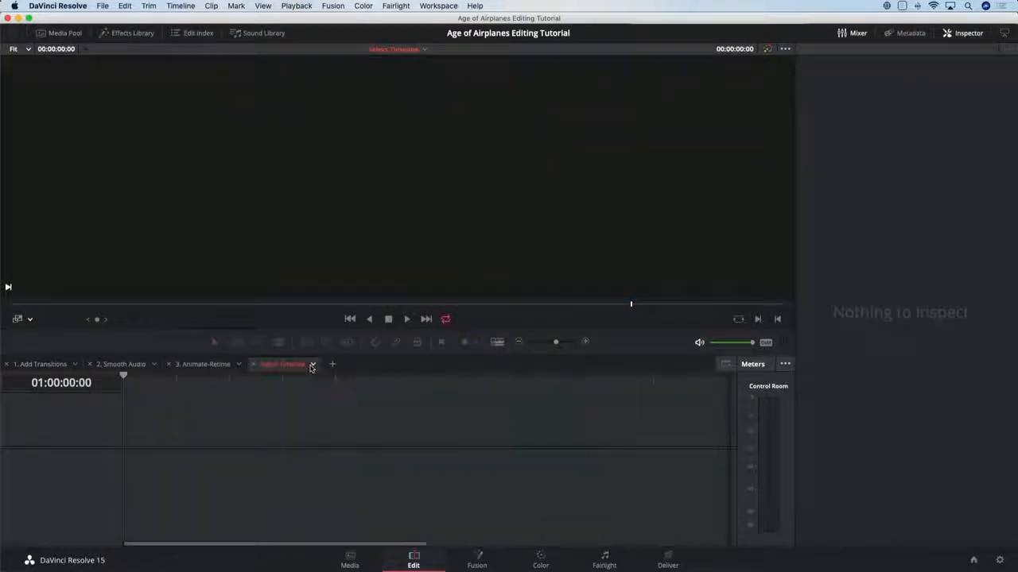
{"action": "left_click", "coordinate": [313, 364]}
{"action": "left_click", "coordinate": [343, 419]}
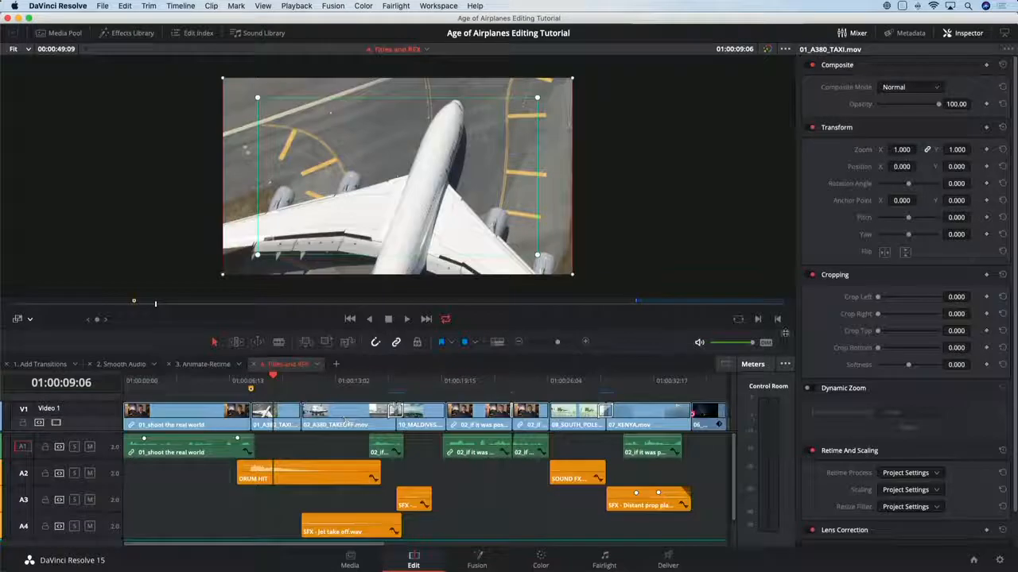
{"action": "left_click", "coordinate": [858, 34]}
{"action": "left_click", "coordinate": [1005, 33]}
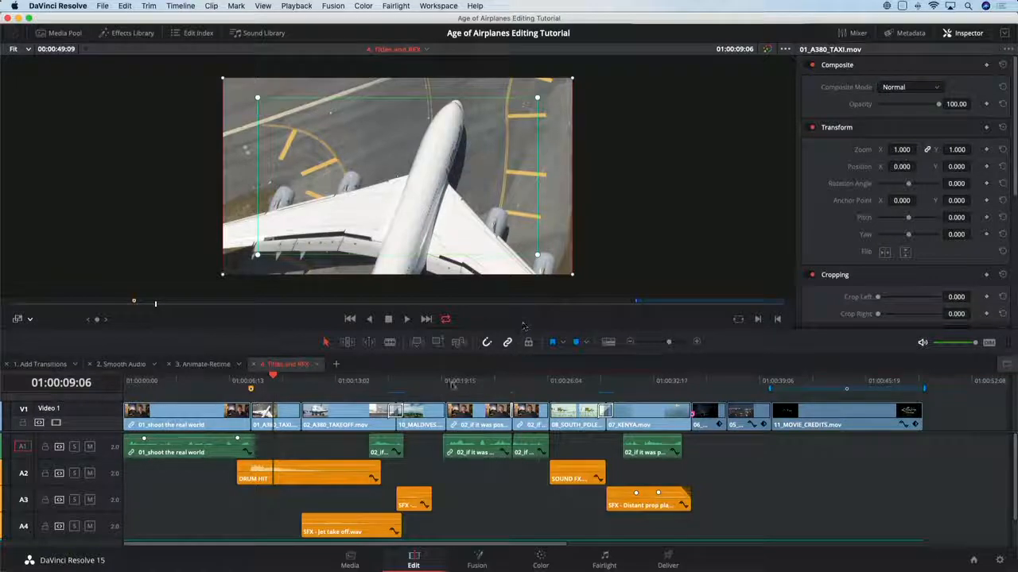
Place the playhead over 05_BAY_AREA_LIGHTS.mov at 01:00:38:23 and turn off the viewer's on-screen controls
{"action": "left_click_drag", "start_coordinate": [735, 389], "coordinate": [756, 389]}
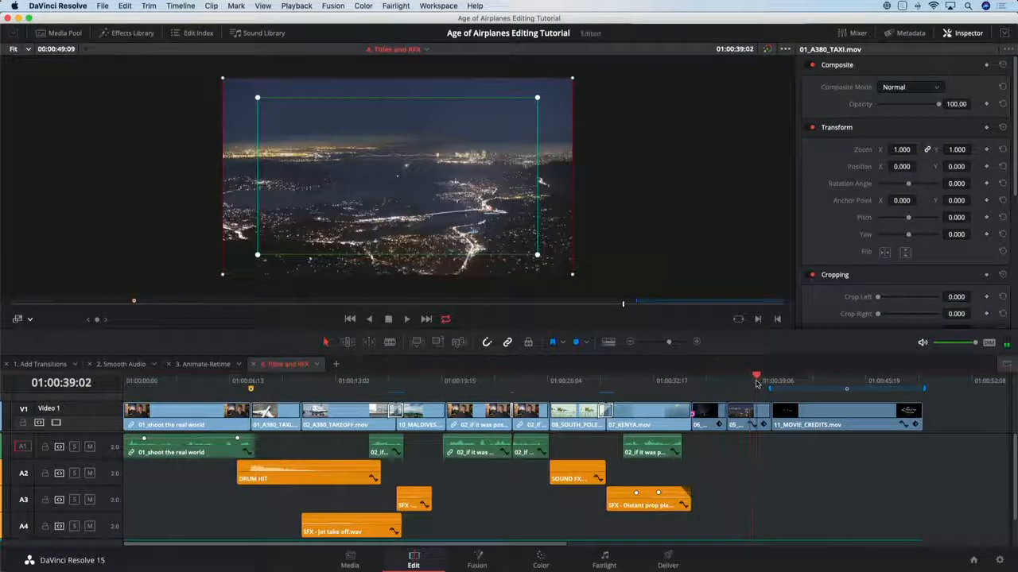
{"action": "left_click", "coordinate": [27, 319]}
{"action": "left_click", "coordinate": [18, 350]}
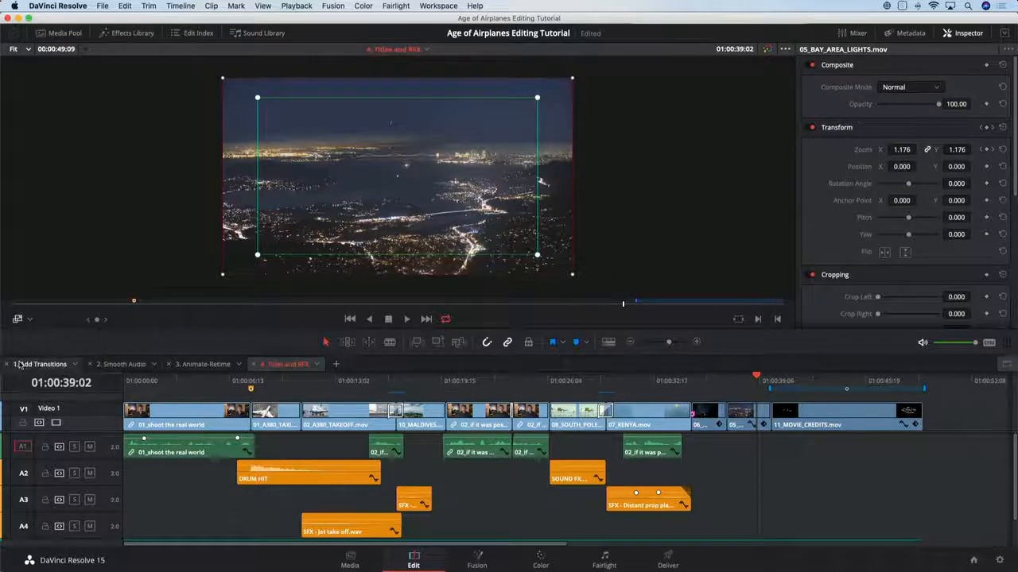
{"action": "left_click", "coordinate": [14, 320]}
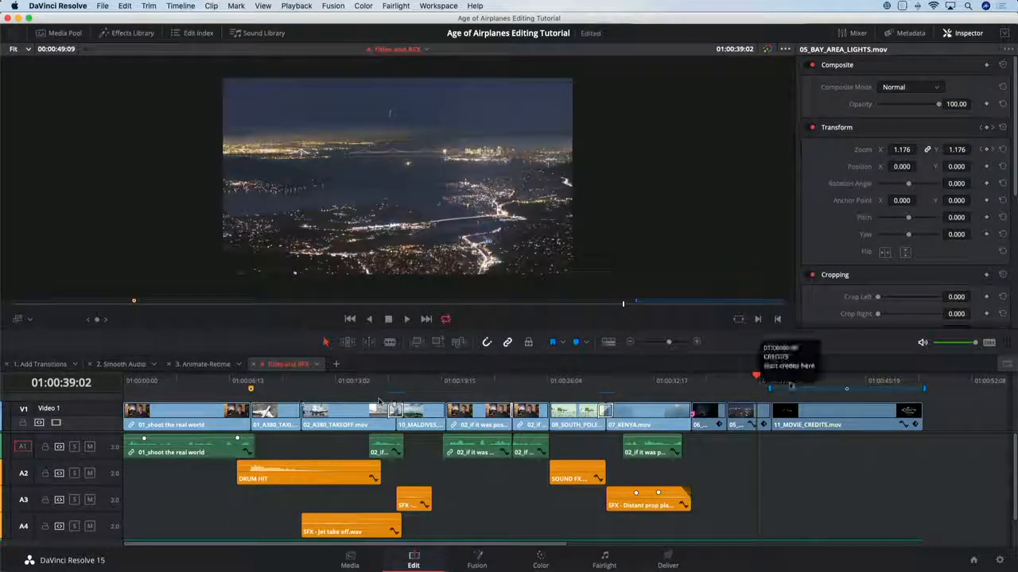
{"action": "left_click", "coordinate": [752, 381]}
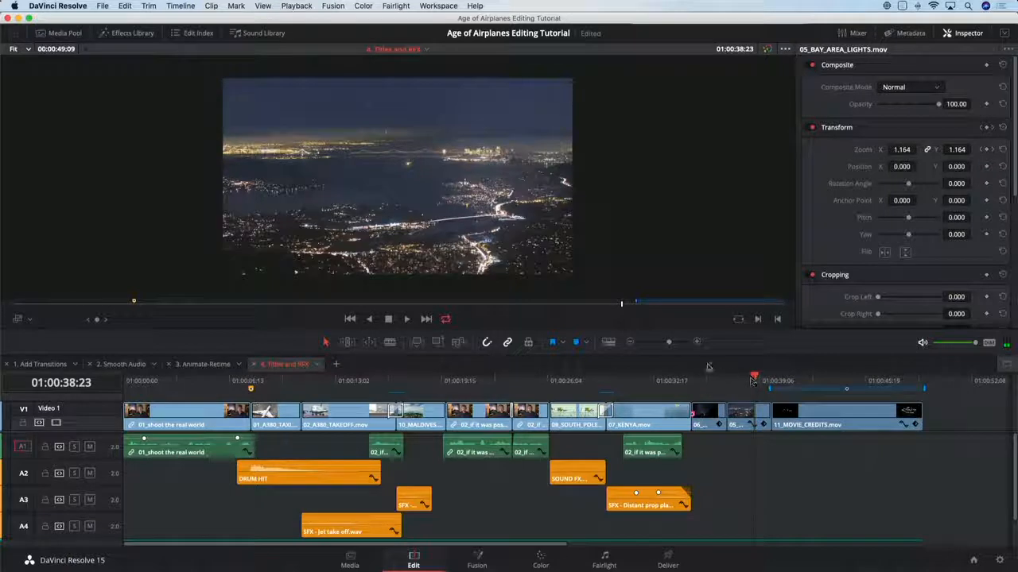
Apply the OpenFX Gaussian Blur filter to 05_BAY_AREA_LIGHTS.mov
{"action": "left_click", "coordinate": [132, 33]}
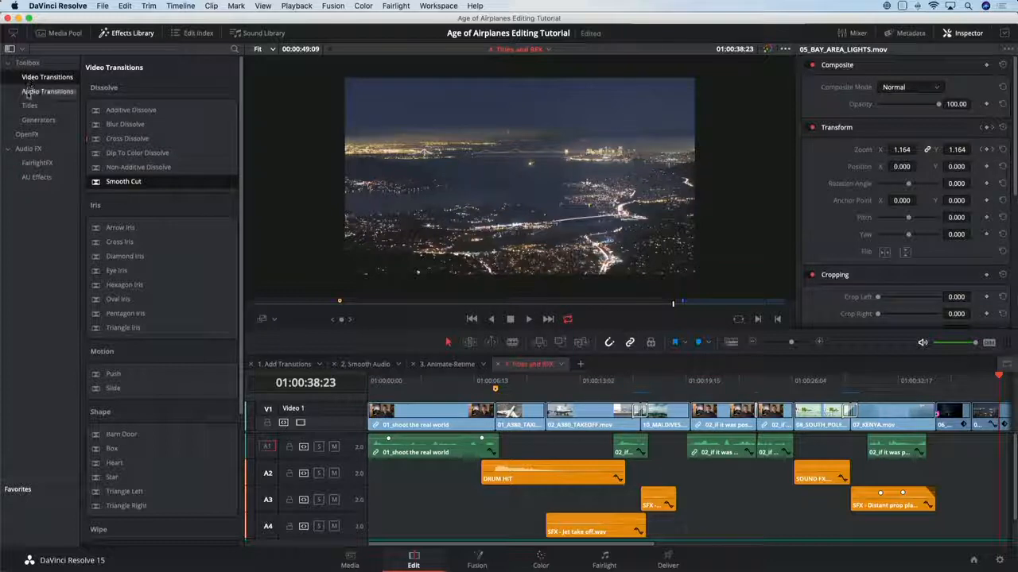
{"action": "left_click", "coordinate": [29, 148]}
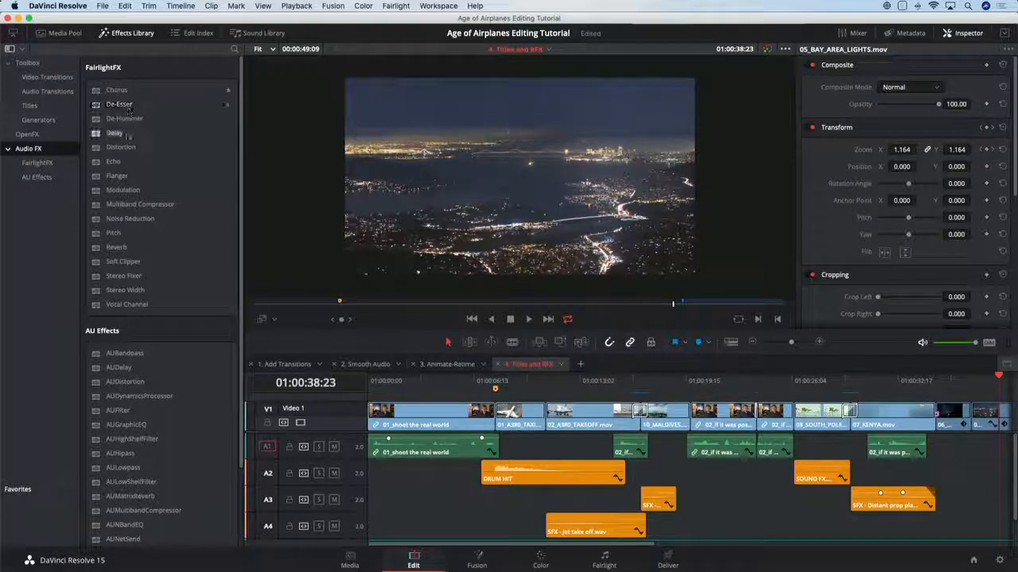
{"action": "left_click", "coordinate": [27, 135]}
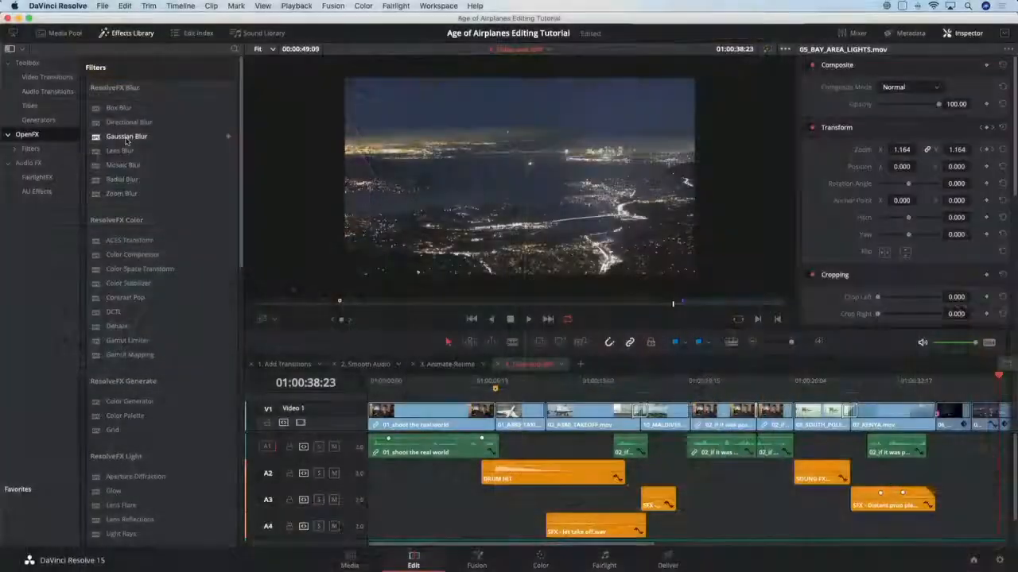
{"action": "left_click_drag", "start_coordinate": [127, 136], "coordinate": [988, 411]}
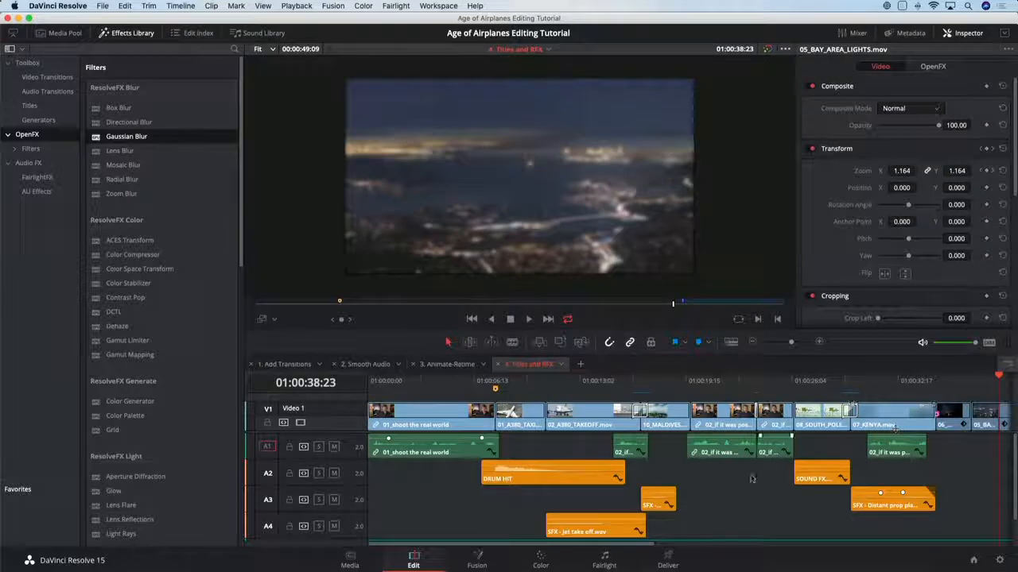
{"action": "left_click_drag", "start_coordinate": [643, 544], "coordinate": [795, 541]}
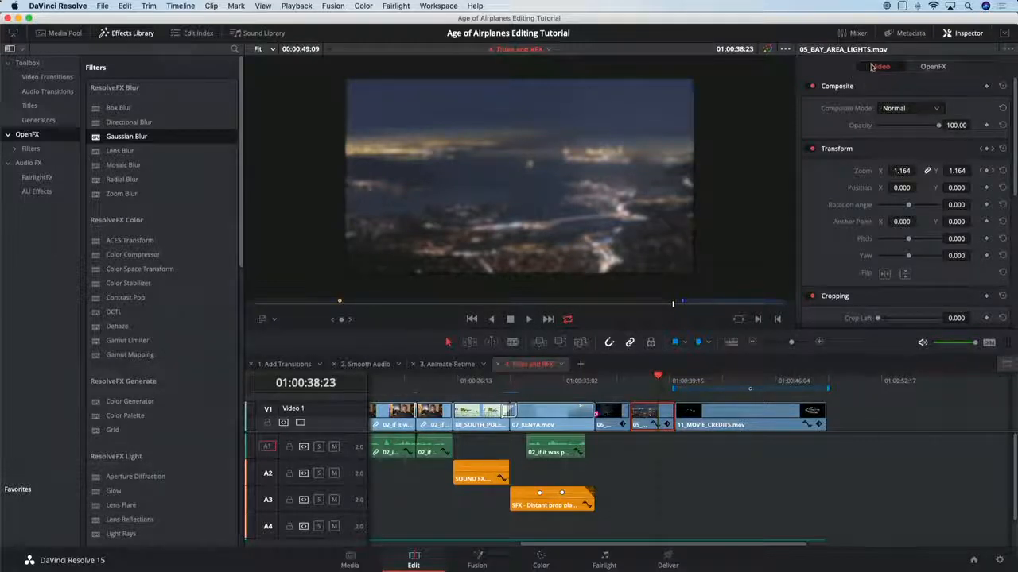
Keyframe the Gaussian Blur's ganged strength from 0.000 at 01:00:38:23 to about 0.661 at 01:00:39:23, and set Border Type to Replicate
{"action": "left_click", "coordinate": [934, 67]}
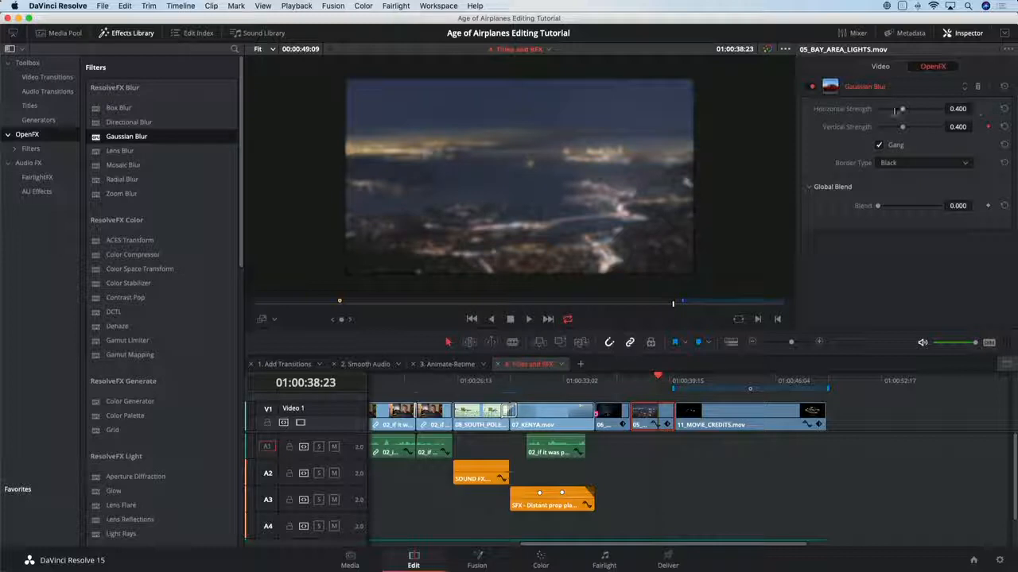
{"action": "left_click_drag", "start_coordinate": [895, 111], "coordinate": [839, 112]}
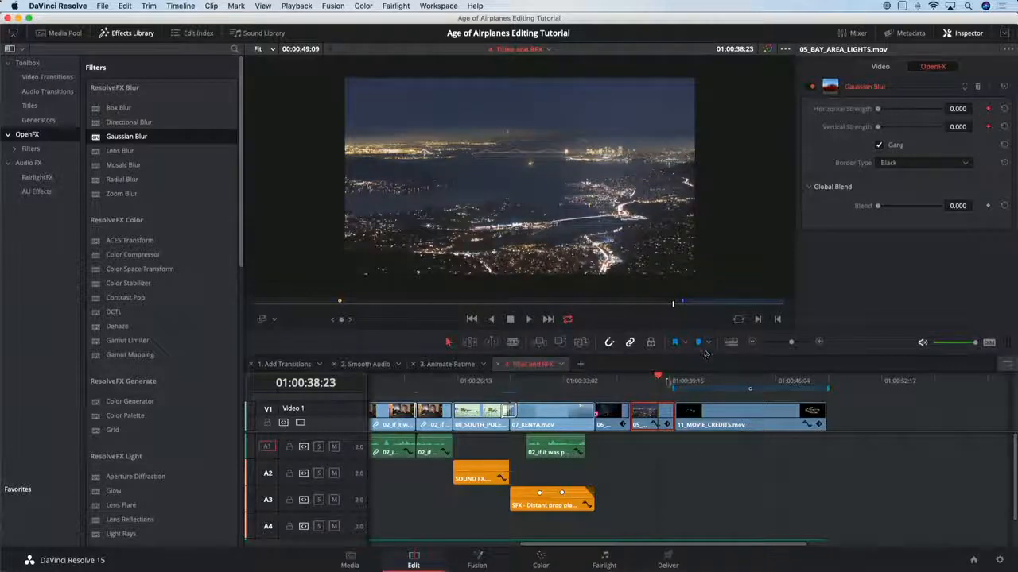
{"action": "left_click", "coordinate": [673, 380]}
{"action": "left_click", "coordinate": [670, 380]}
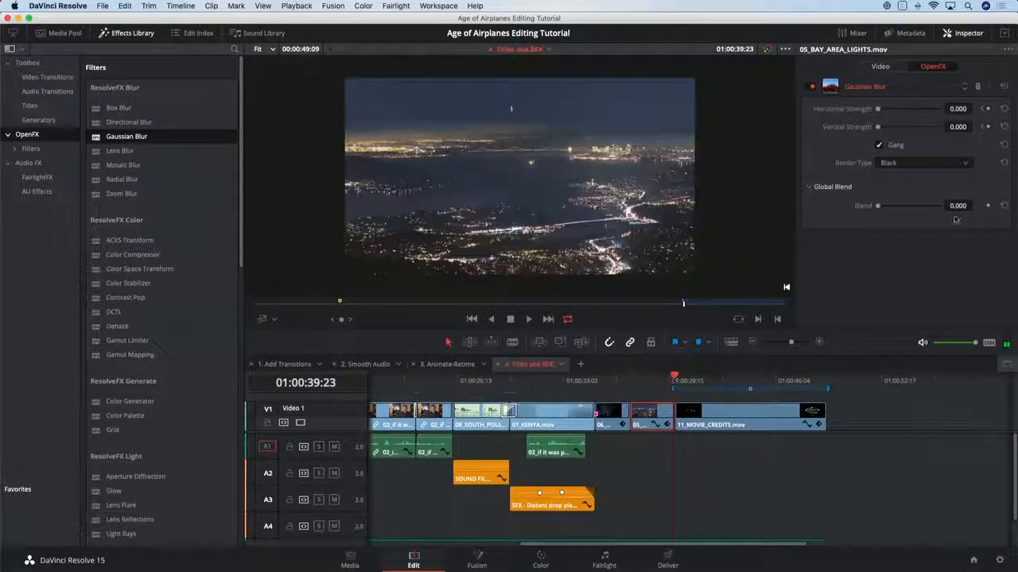
{"action": "left_click_drag", "start_coordinate": [877, 109], "coordinate": [920, 110]}
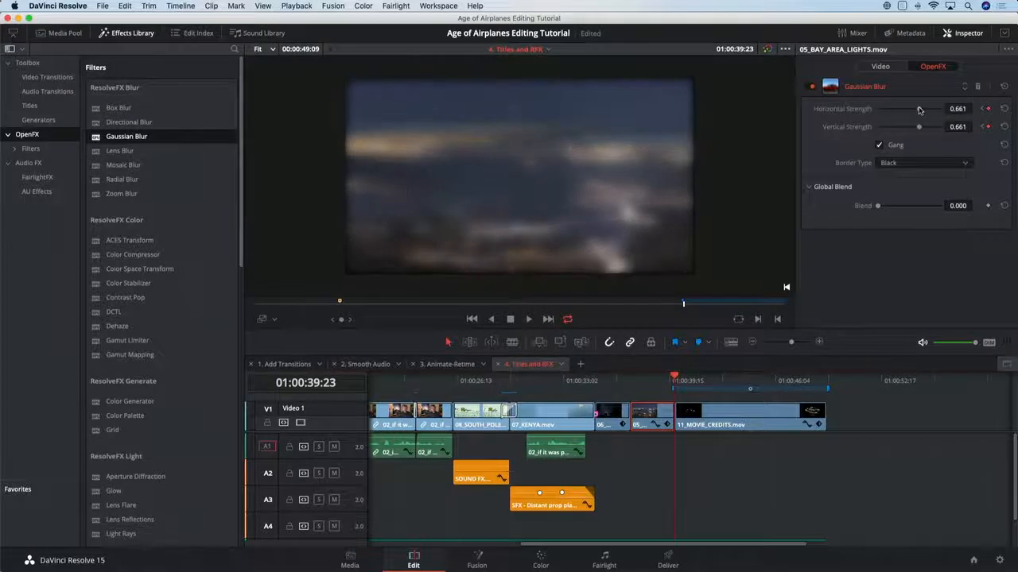
{"action": "left_click", "coordinate": [923, 163]}
{"action": "left_click", "coordinate": [932, 195]}
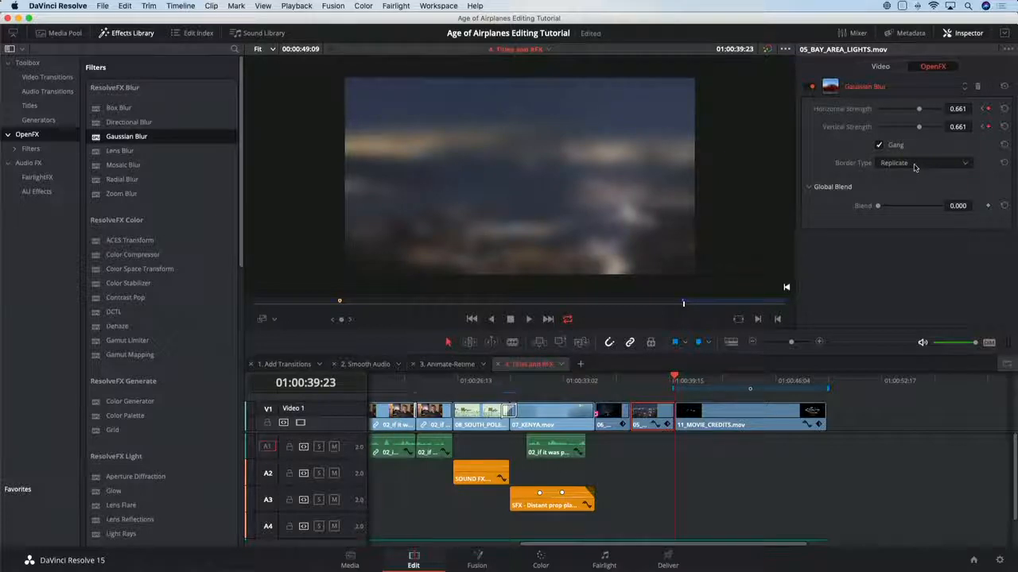
Play from 01:00:38:09 into the title to check the animated blur on 05_BAY_AREA_LIGHTS.mov
{"action": "left_click", "coordinate": [649, 381]}
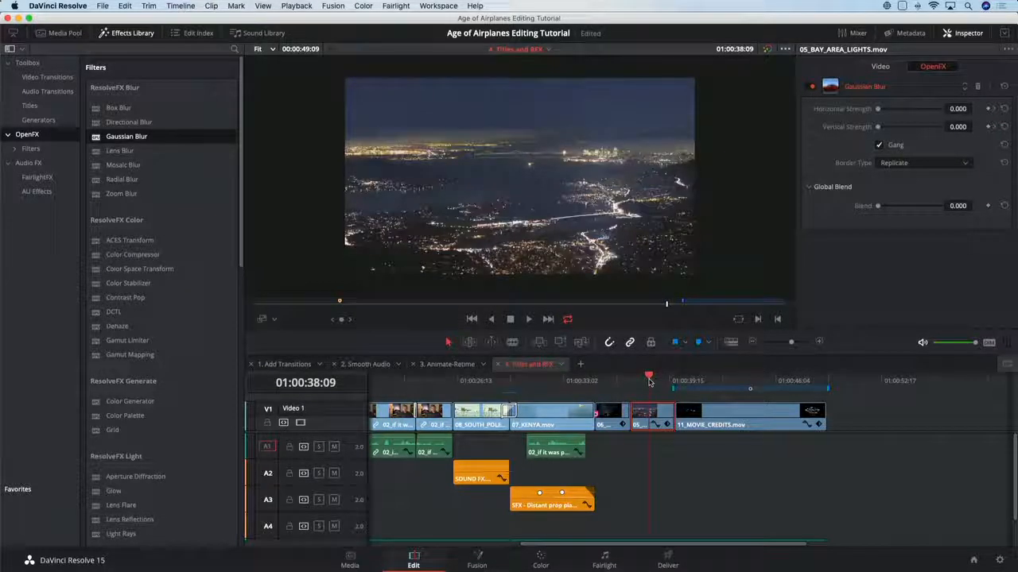
{"action": "key", "text": "space"}
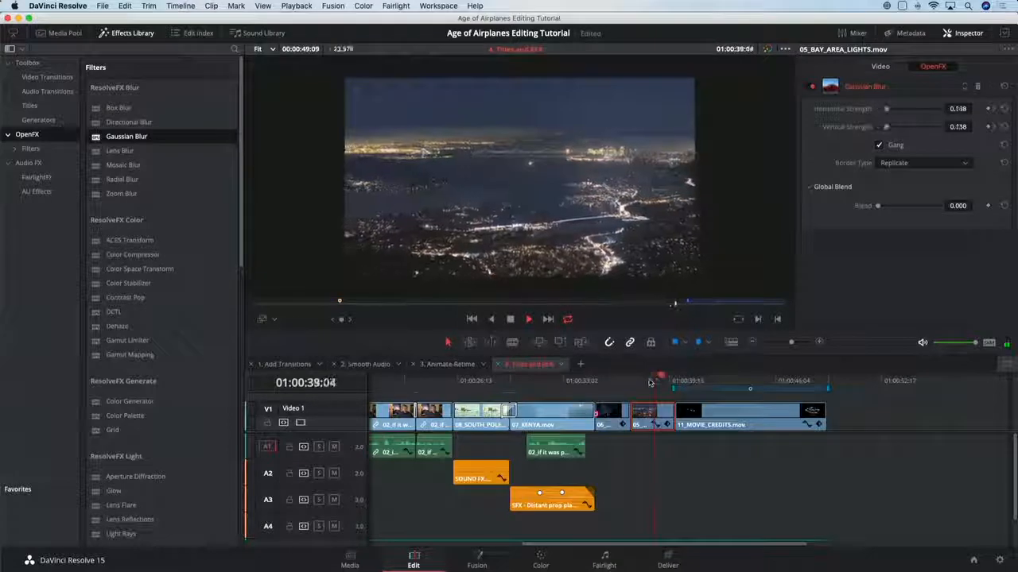
{"action": "key", "text": "space"}
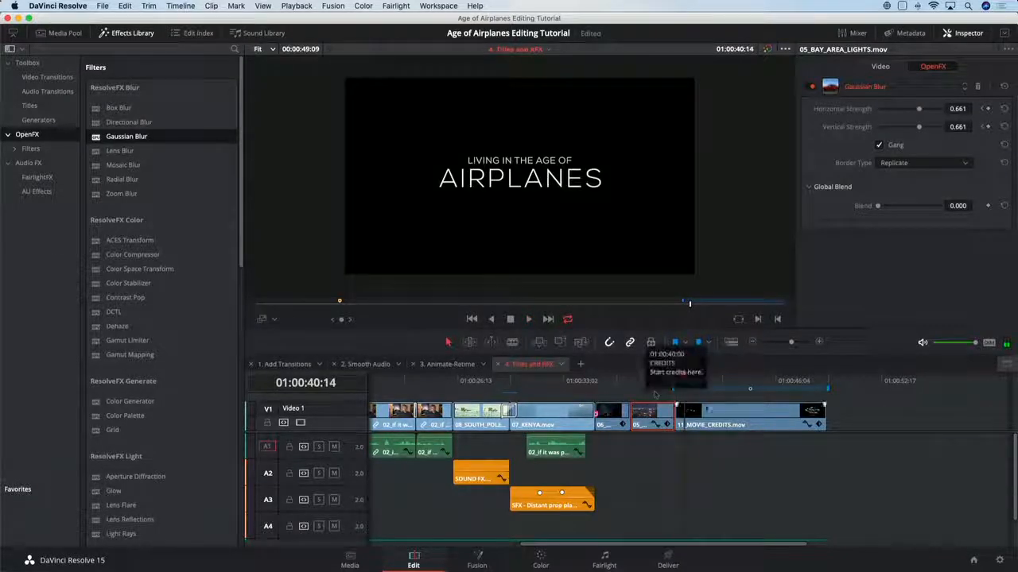
Apply the ResolveFX Light Rays filter to 11_MOVIE_CREDITS.mov and select that clip, with the playhead at 01:00:40:00
{"action": "left_click", "coordinate": [665, 381]}
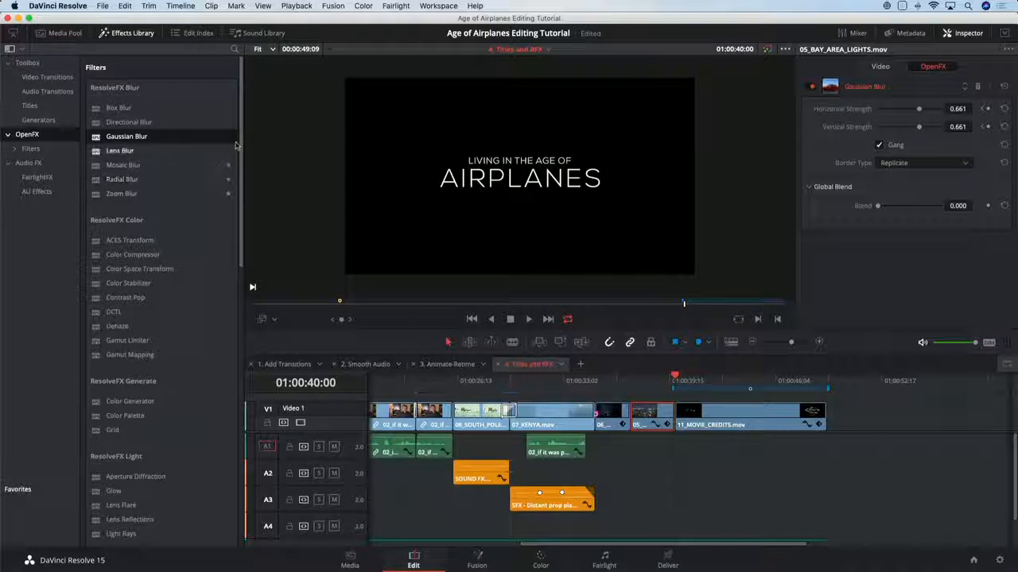
{"action": "left_click_drag", "start_coordinate": [239, 141], "coordinate": [227, 296]}
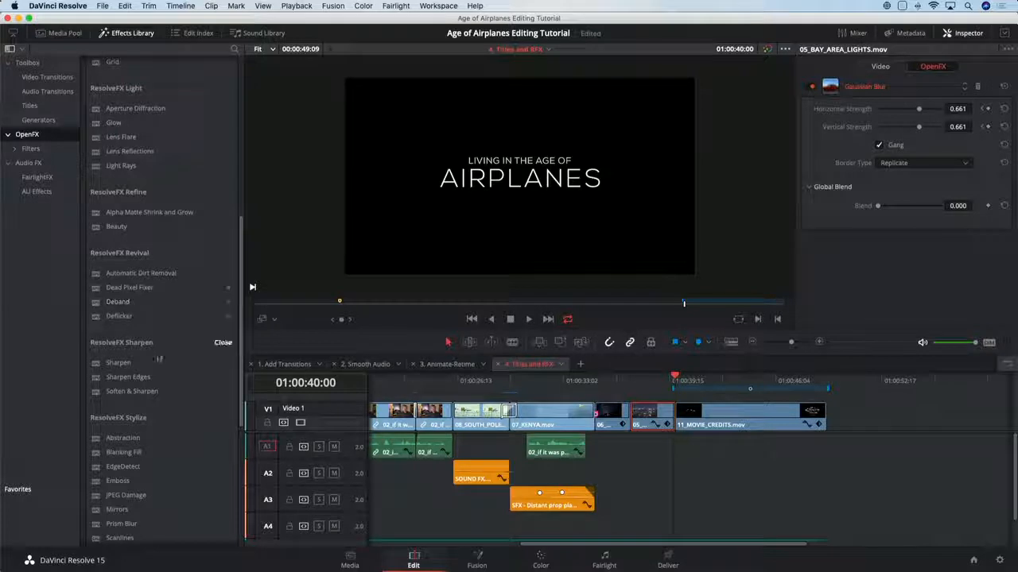
{"action": "scroll", "coordinate": [235, 397], "scroll_direction": "down", "scroll_amount": 5}
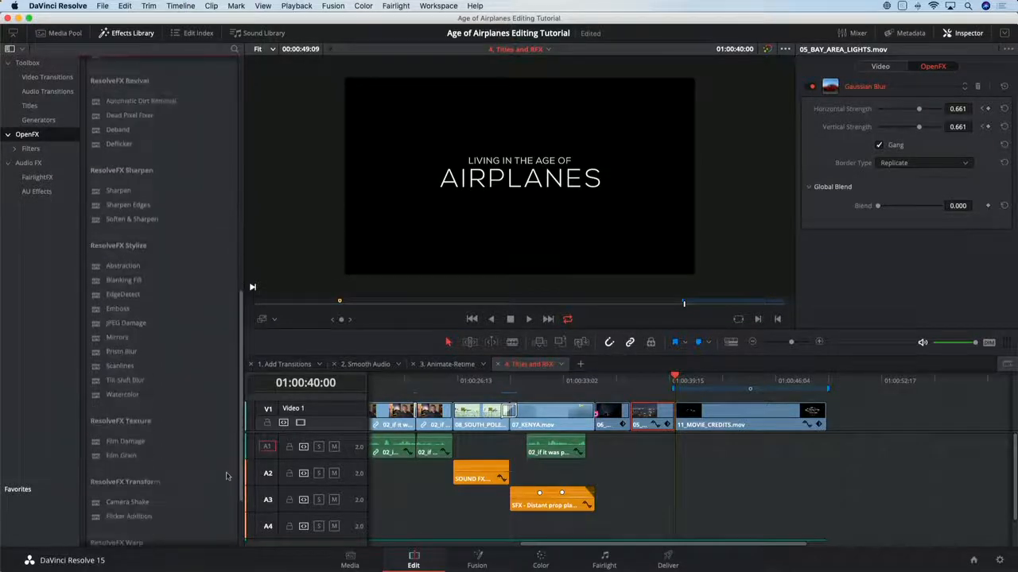
{"action": "scroll", "coordinate": [225, 422], "scroll_direction": "up", "scroll_amount": 6}
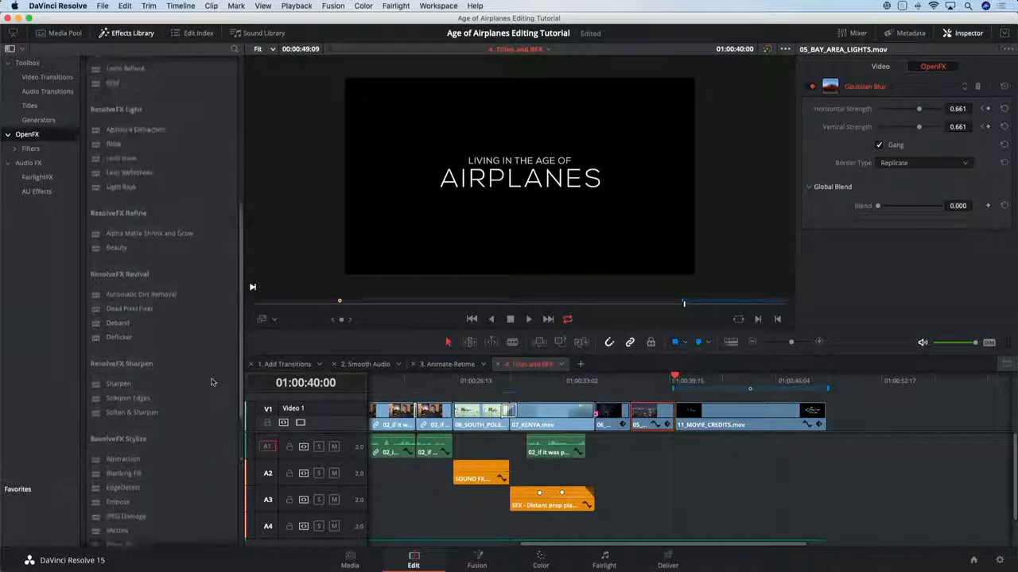
{"action": "left_click_drag", "start_coordinate": [127, 191], "coordinate": [700, 418]}
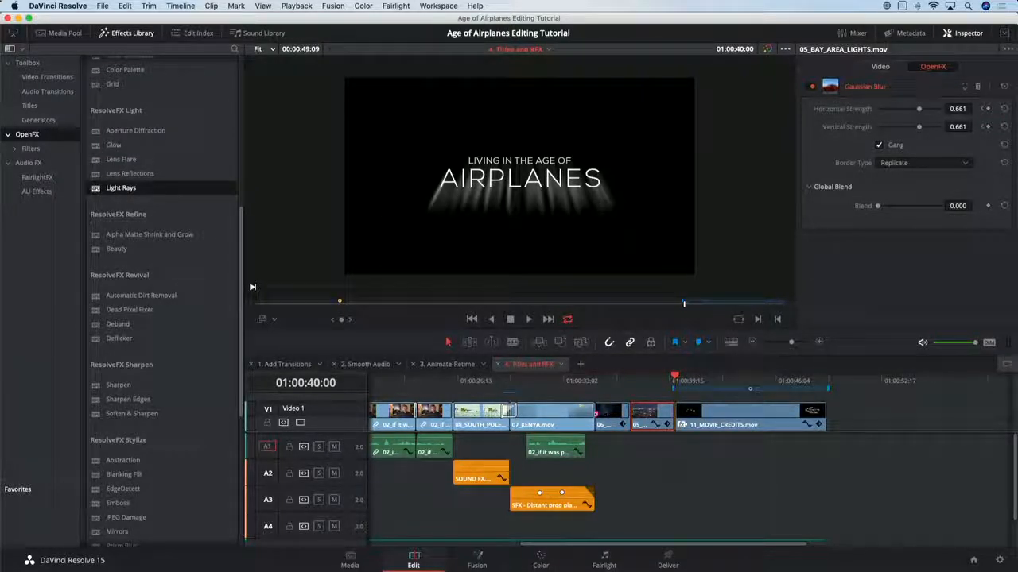
{"action": "left_click", "coordinate": [713, 426]}
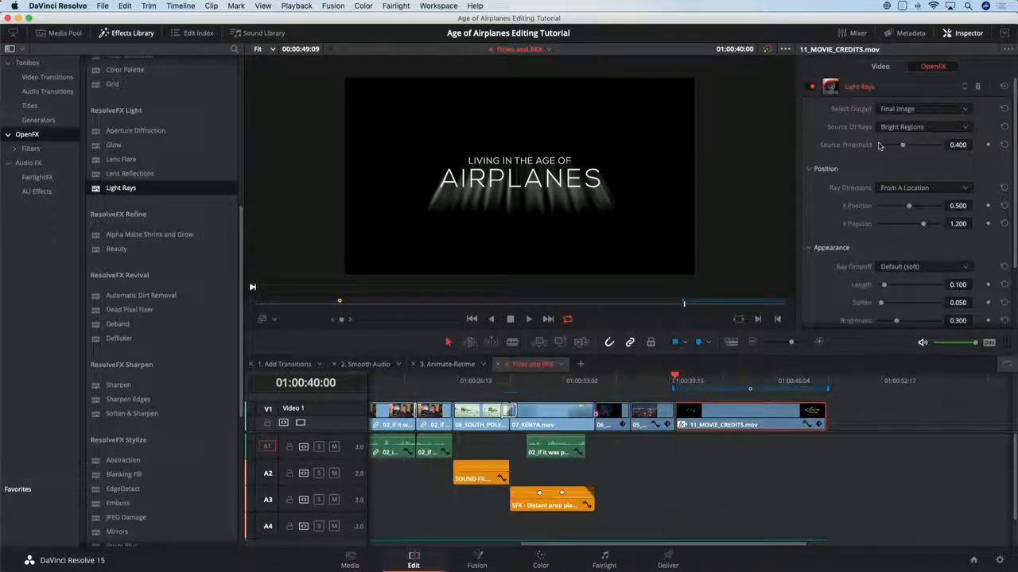
Keyframe Light Rays at 01:00:40:00 with X Position about 1.085, Y Position 0.576, Length 0.195, Soften 0.050 and Brightness 0.449
{"action": "left_click", "coordinate": [987, 206]}
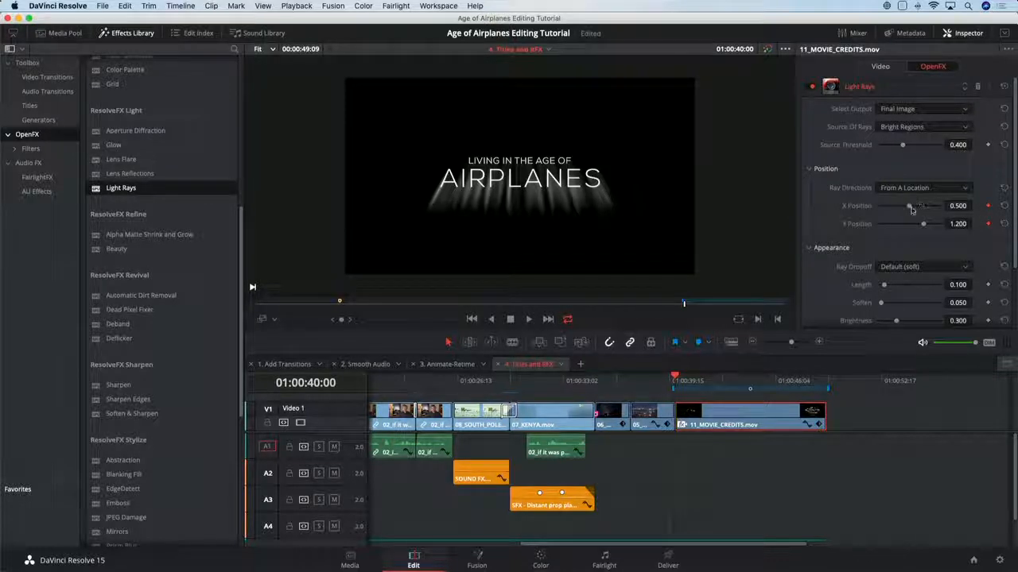
{"action": "mouse_move", "coordinate": [924, 225]}
{"action": "left_mouse_down"}
{"action": "mouse_move", "coordinate": [911, 231]}
{"action": "mouse_move", "coordinate": [896, 209]}
{"action": "mouse_move", "coordinate": [920, 211]}
{"action": "left_mouse_up"}
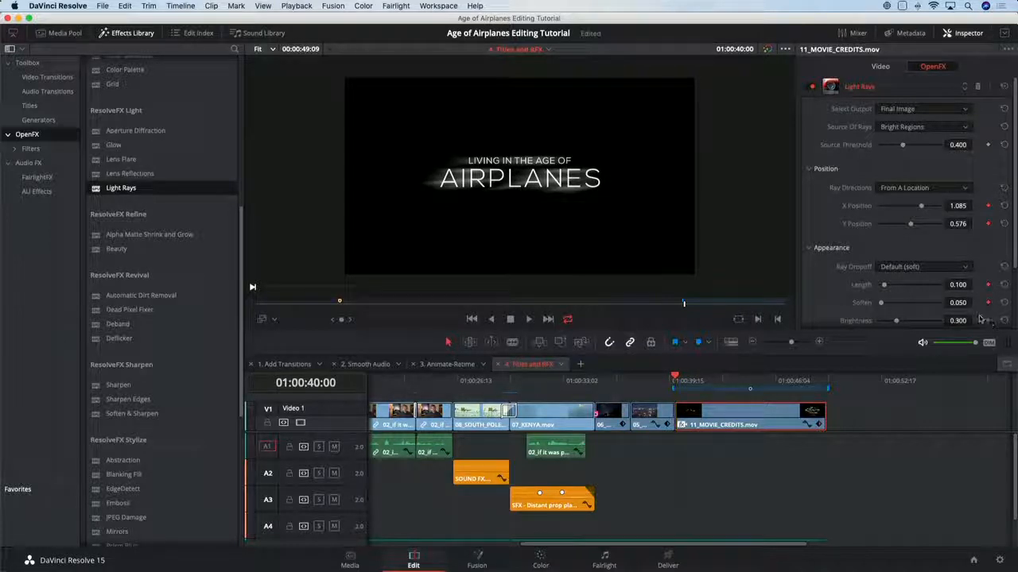
{"action": "left_click_drag", "start_coordinate": [890, 287], "coordinate": [905, 287]}
{"action": "scroll", "coordinate": [994, 254], "scroll_direction": "down", "scroll_amount": 2}
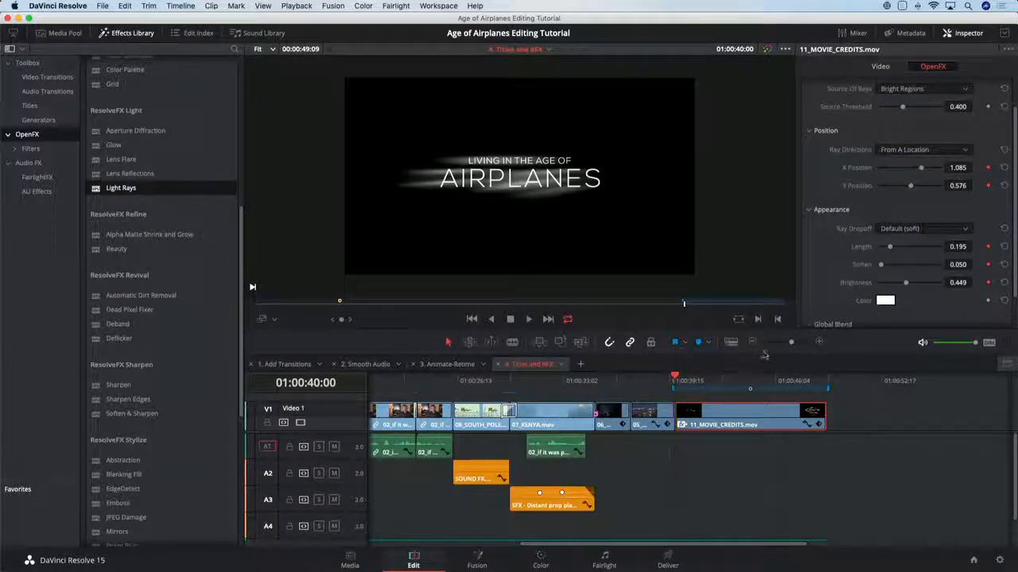
Keyframe Light Rays at 01:00:41:09 with X Position about 0.170 and Brightness 0.000
{"action": "mouse_move", "coordinate": [690, 381]}
{"action": "left_mouse_down"}
{"action": "mouse_move", "coordinate": [706, 383]}
{"action": "mouse_move", "coordinate": [699, 380]}
{"action": "left_mouse_up"}
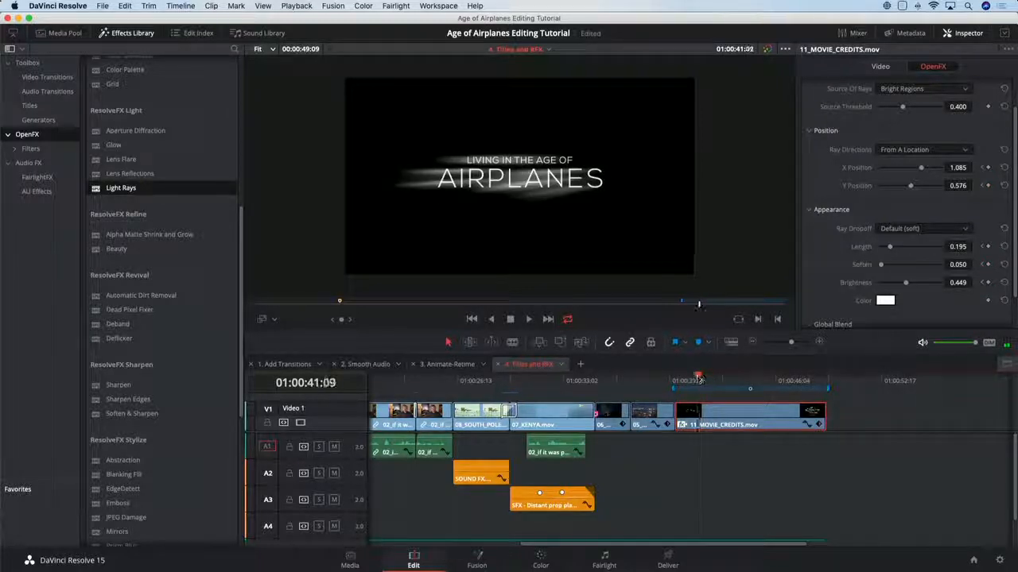
{"action": "mouse_move", "coordinate": [906, 283]}
{"action": "left_mouse_down"}
{"action": "mouse_move", "coordinate": [881, 285]}
{"action": "mouse_move", "coordinate": [883, 296]}
{"action": "mouse_move", "coordinate": [899, 284]}
{"action": "left_mouse_up"}
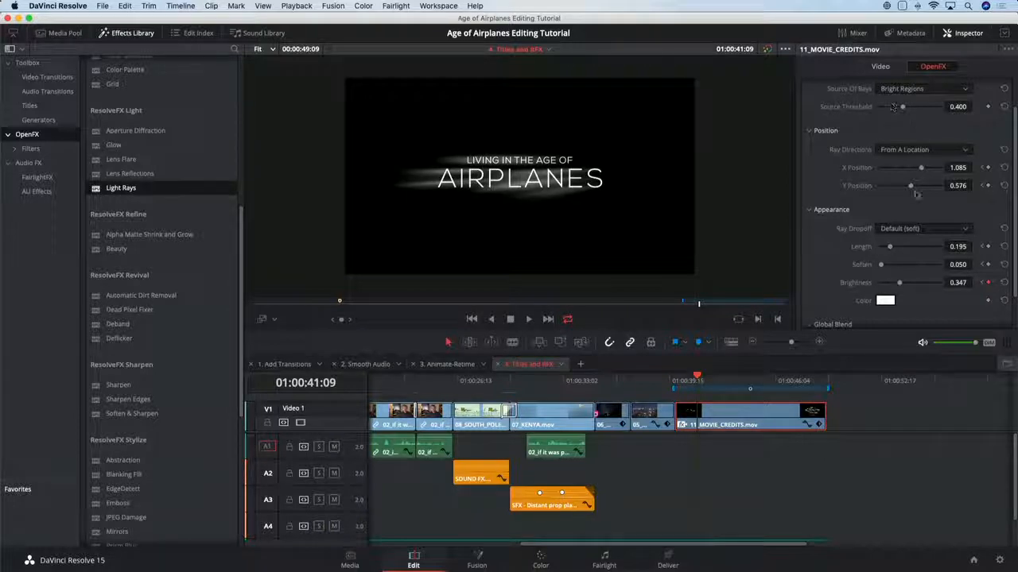
{"action": "left_click_drag", "start_coordinate": [921, 168], "coordinate": [902, 167]}
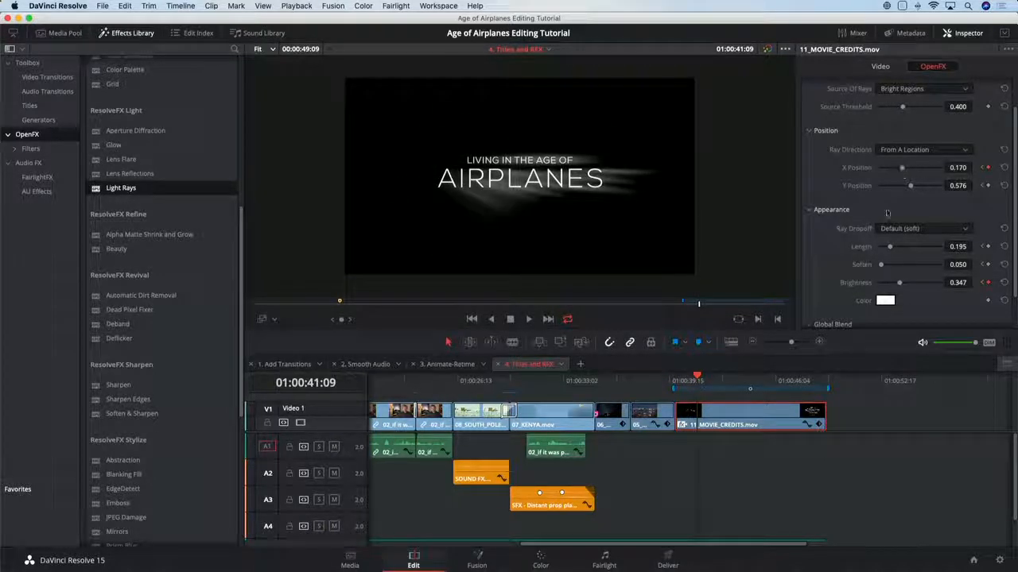
{"action": "left_click_drag", "start_coordinate": [877, 283], "coordinate": [857, 290]}
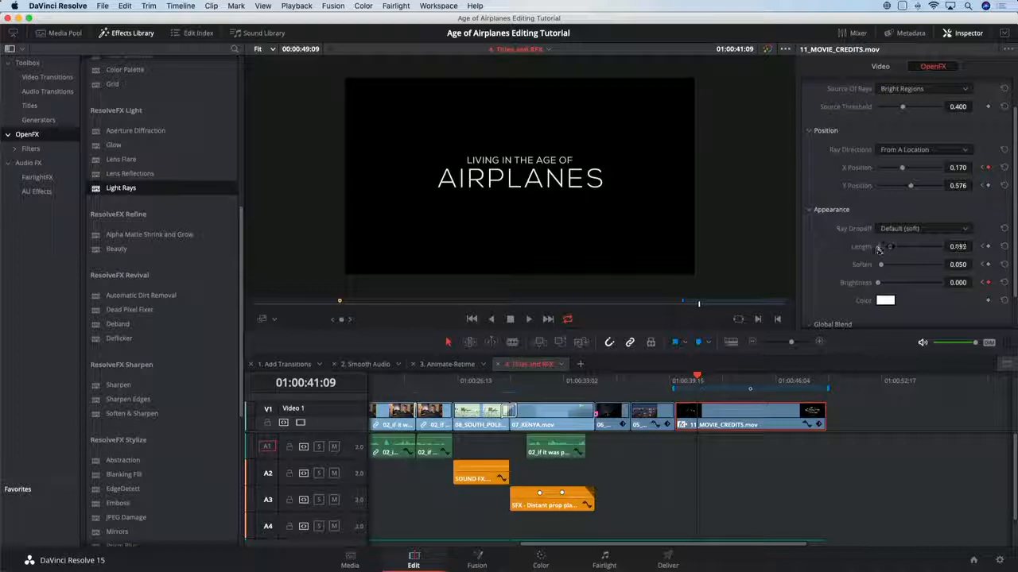
Play from 01:00:39:05 into 11_MOVIE_CREDITS.mov to check the animated Light Rays
{"action": "left_click", "coordinate": [661, 380]}
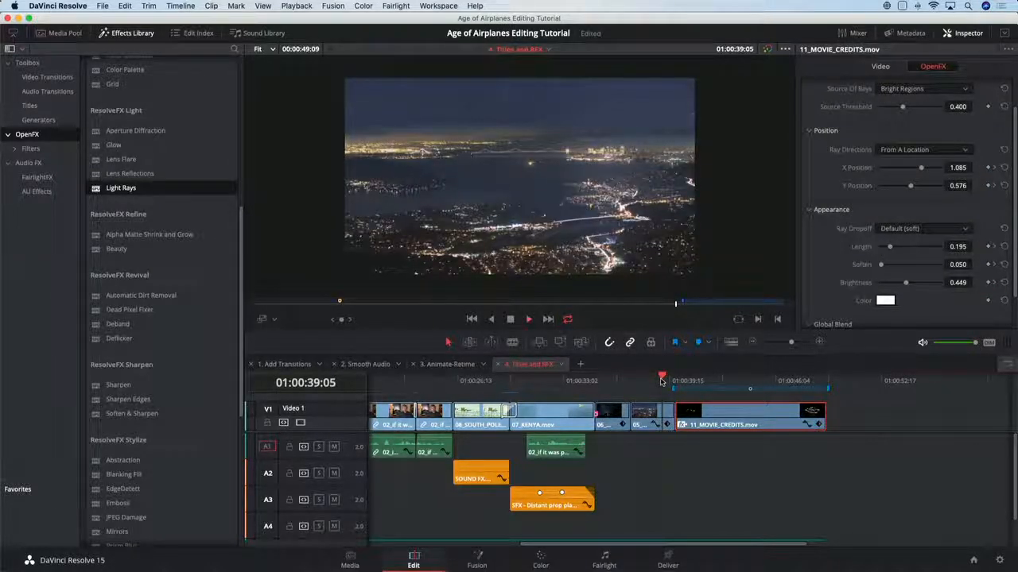
{"action": "key", "text": "space"}
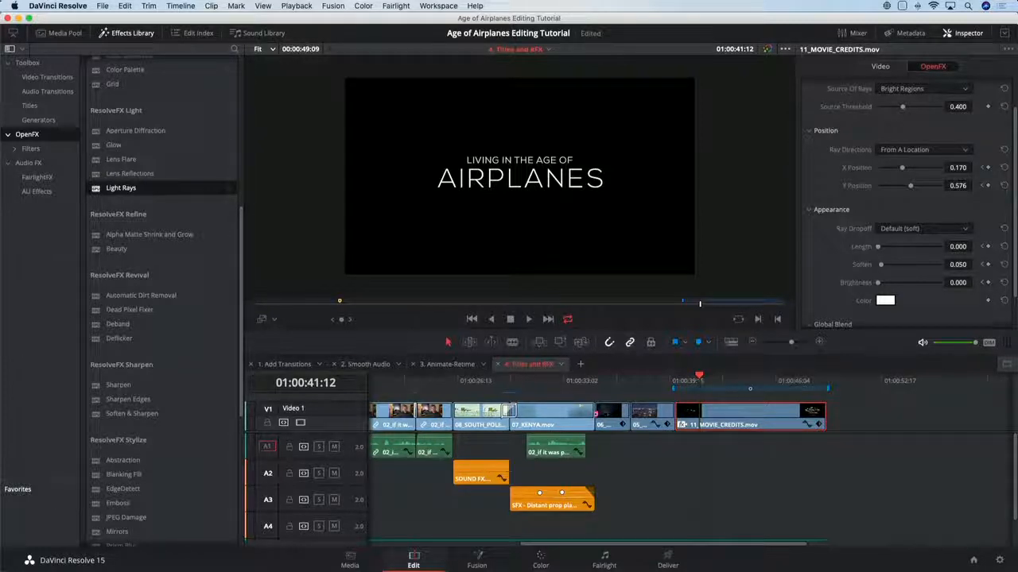
Shorten the Effects Library so the timeline spans the full width, fit the whole edit in view and list the Titles effects
{"action": "left_click", "coordinate": [10, 33]}
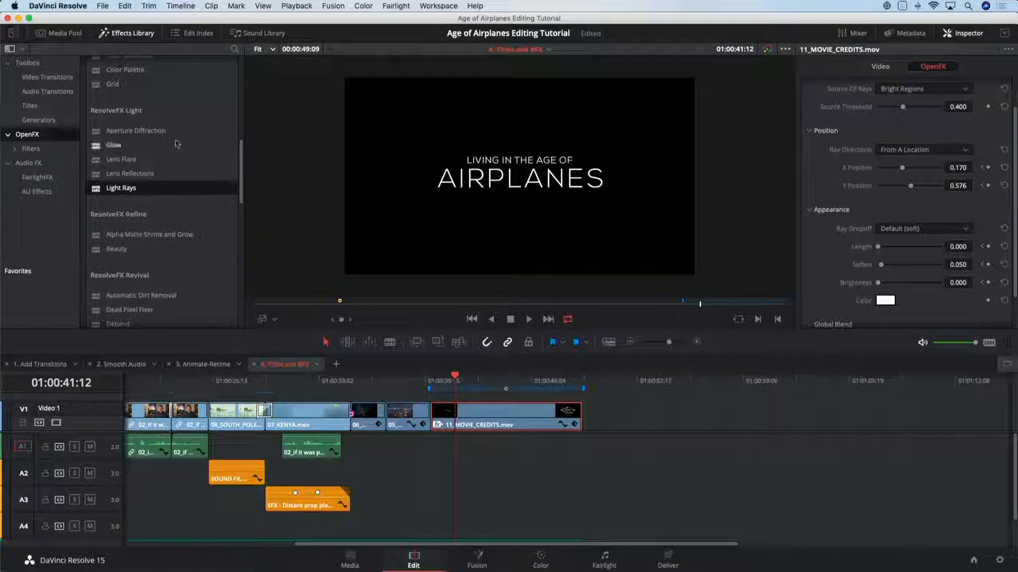
{"action": "key", "text": "shift+z"}
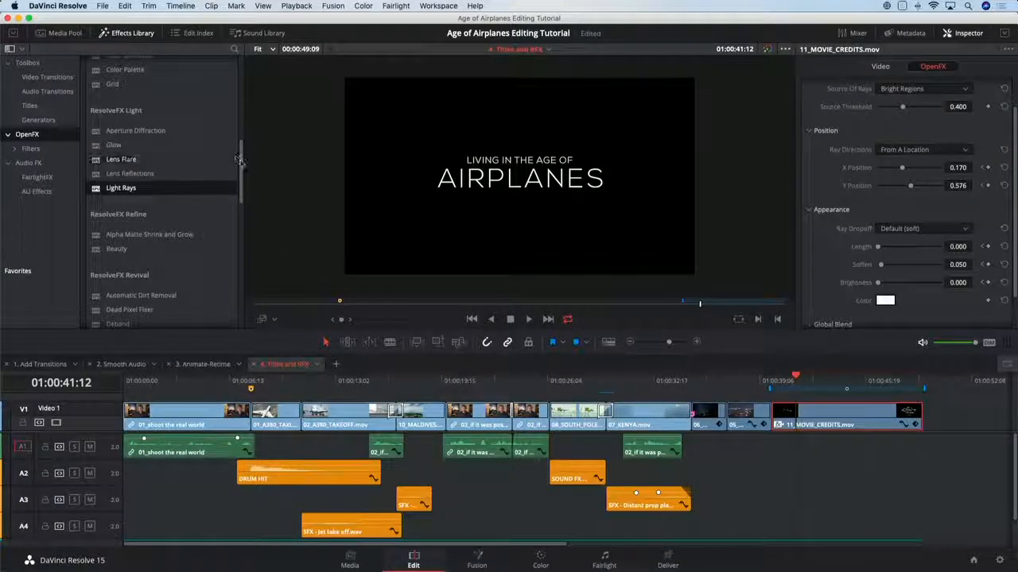
{"action": "left_click_drag", "start_coordinate": [241, 159], "coordinate": [242, 111]}
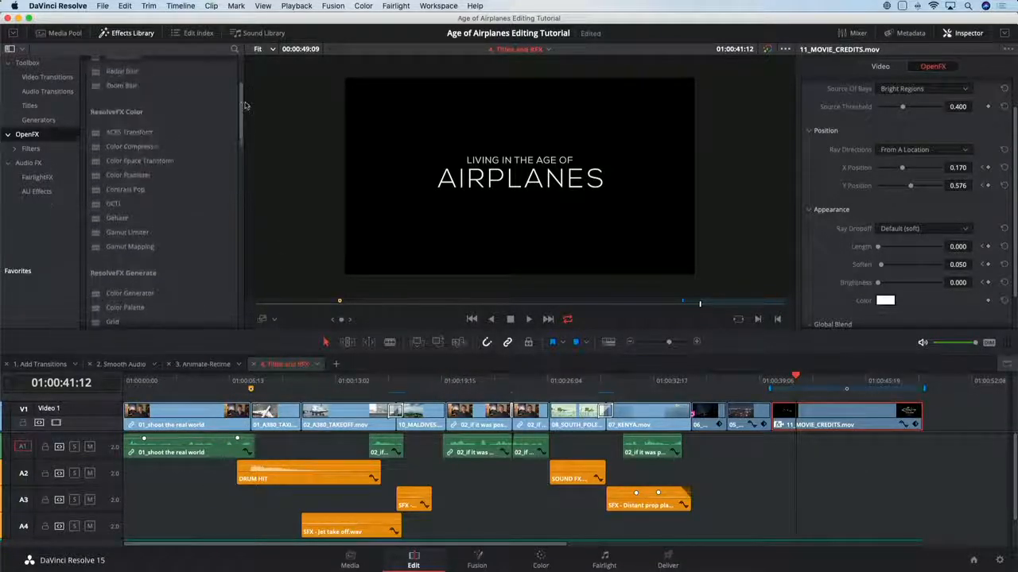
{"action": "left_click", "coordinate": [28, 105]}
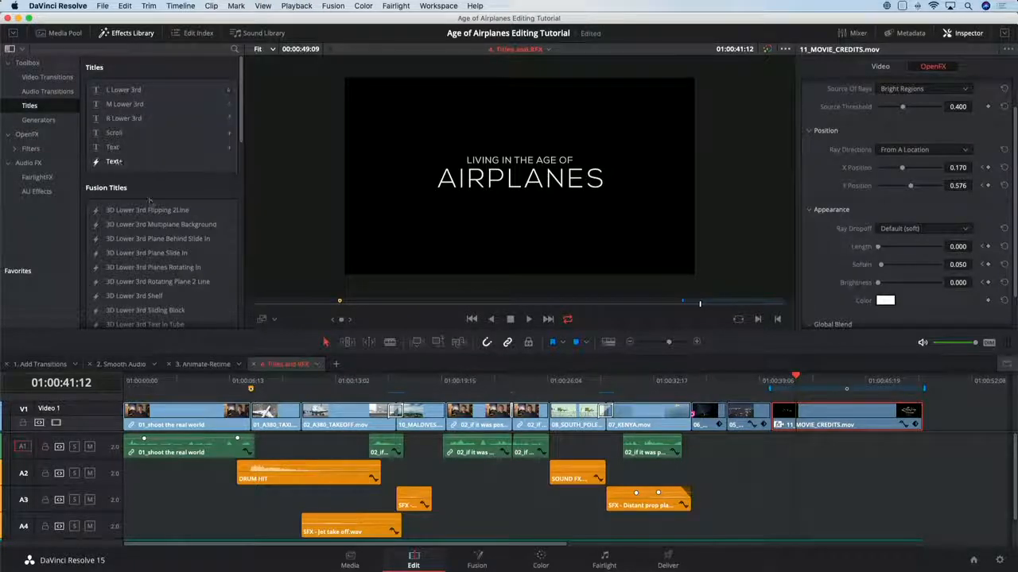
Add a Text title on Video 2 at 01:00:19:22, extend it to the end of the interview clips and park the playhead at 01:00:20:20
{"action": "scroll", "coordinate": [712, 461], "scroll_direction": "up", "scroll_amount": 3}
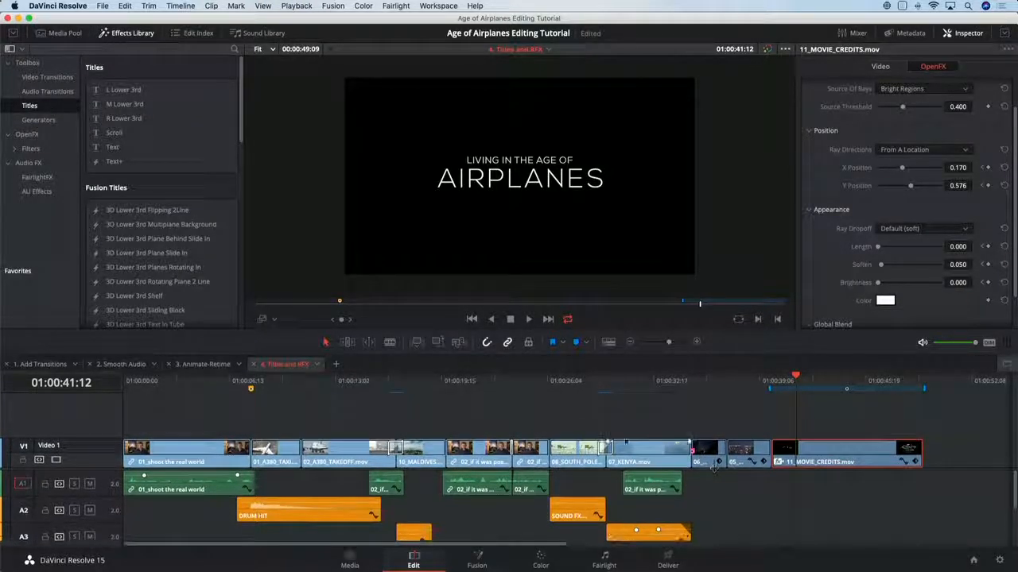
{"action": "left_click", "coordinate": [445, 381]}
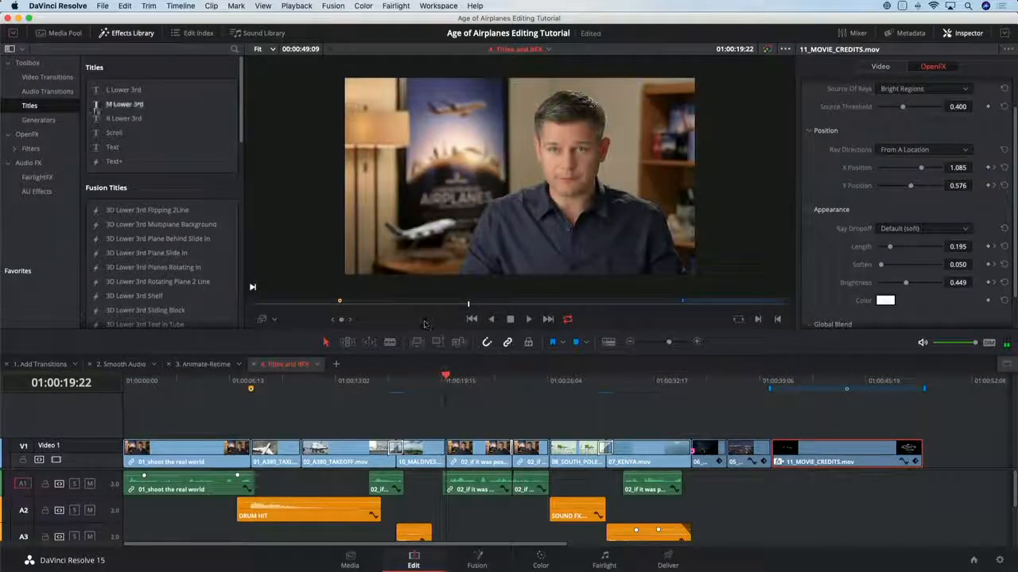
{"action": "left_click_drag", "start_coordinate": [435, 385], "coordinate": [448, 424]}
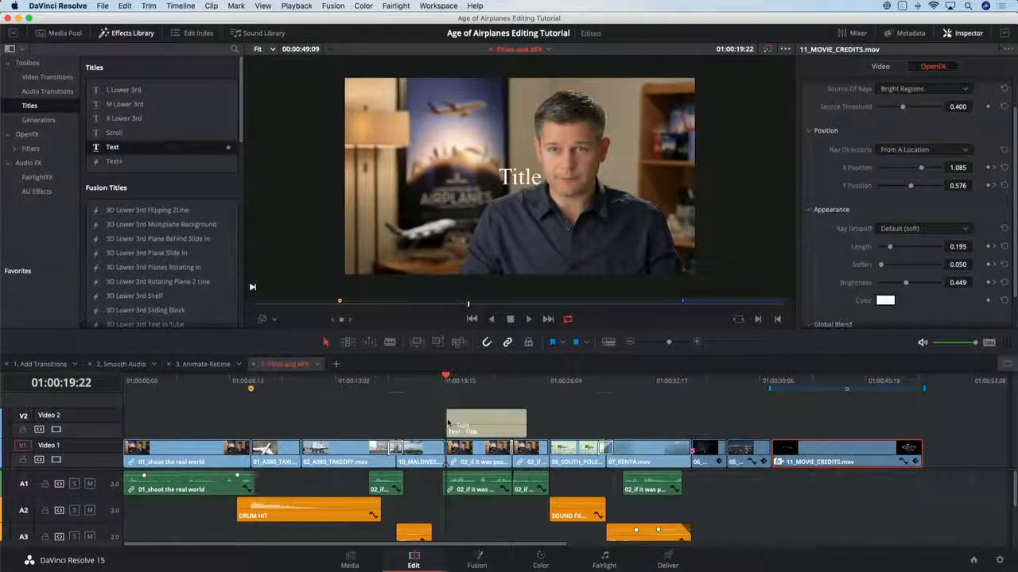
{"action": "left_click_drag", "start_coordinate": [525, 424], "coordinate": [549, 424]}
{"action": "mouse_move", "coordinate": [472, 387]}
{"action": "left_mouse_down"}
{"action": "mouse_move", "coordinate": [490, 385]}
{"action": "mouse_move", "coordinate": [461, 385]}
{"action": "left_mouse_up"}
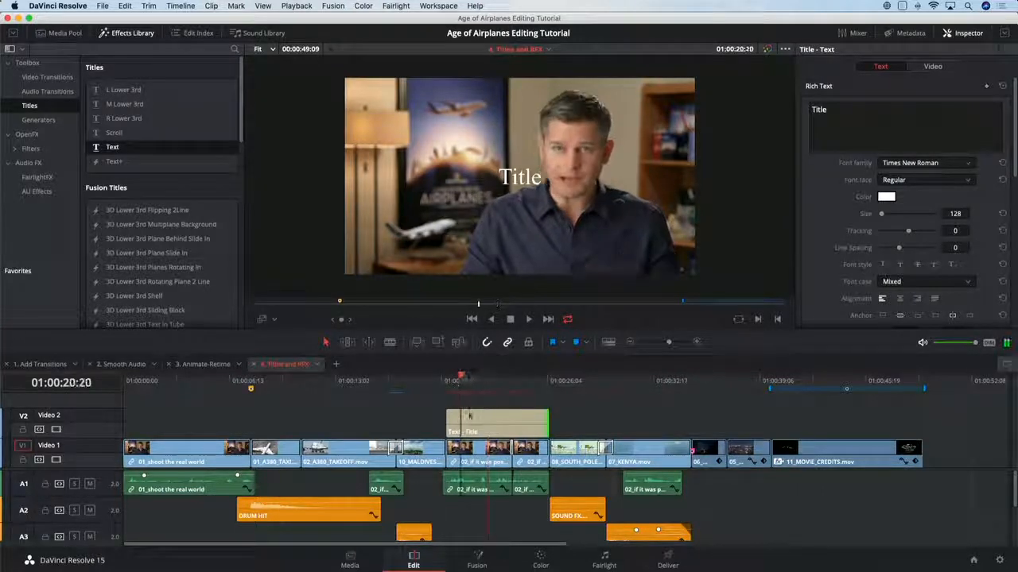
Replace the Text title's placeholder wording with the speaker's full name
{"action": "left_click", "coordinate": [477, 421]}
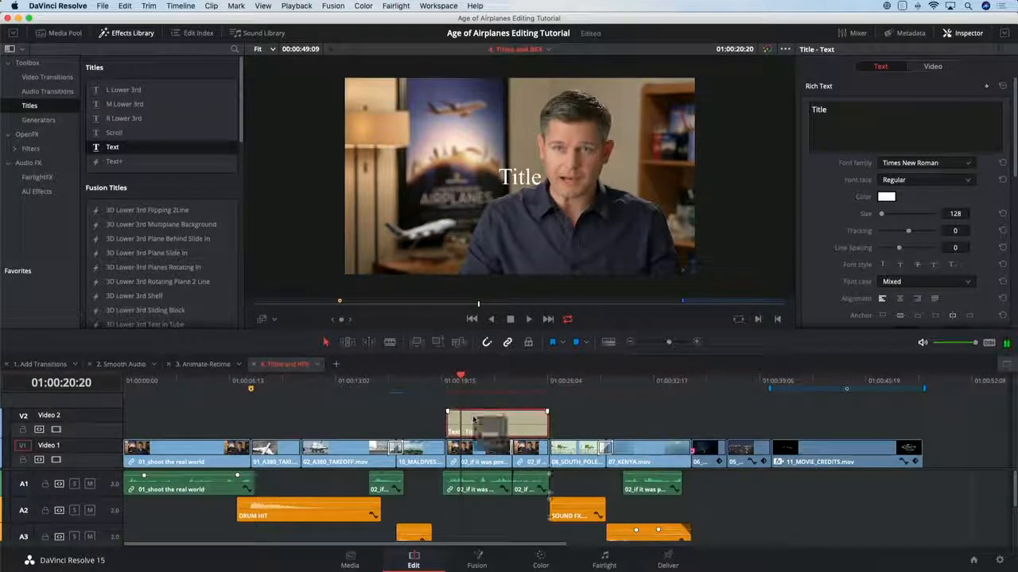
{"action": "left_click", "coordinate": [872, 122]}
{"action": "key", "text": "super+a"}
{"action": "type", "text": "Brian j"}
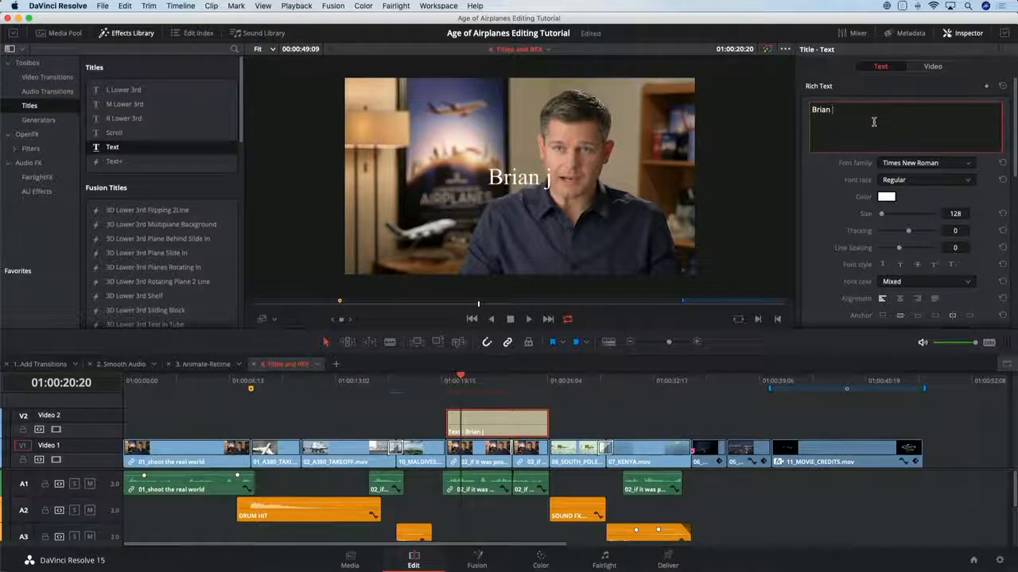
{"action": "key", "text": "BackSpace"}
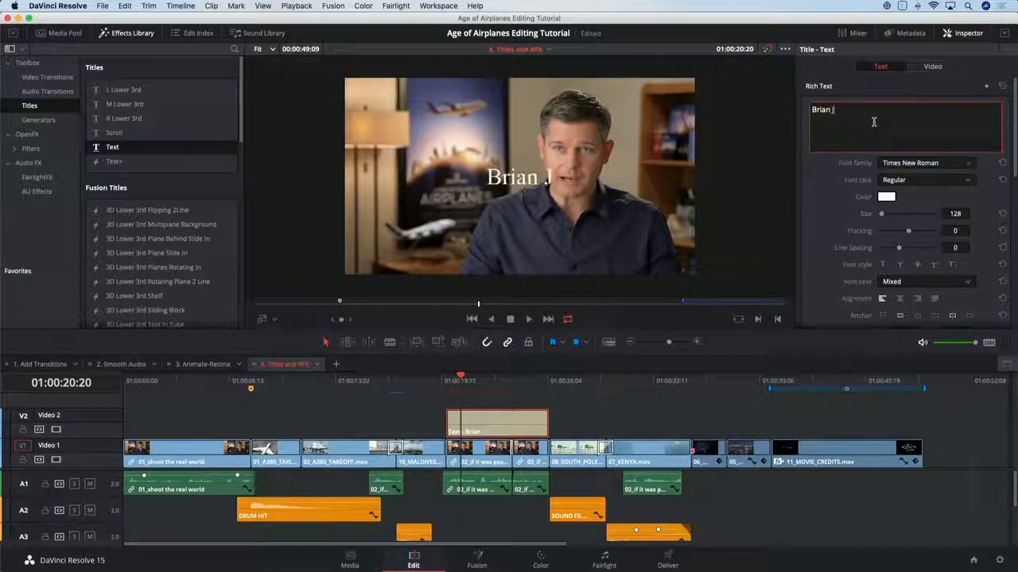
{"action": "type", "text": "J. Terwilliger"}
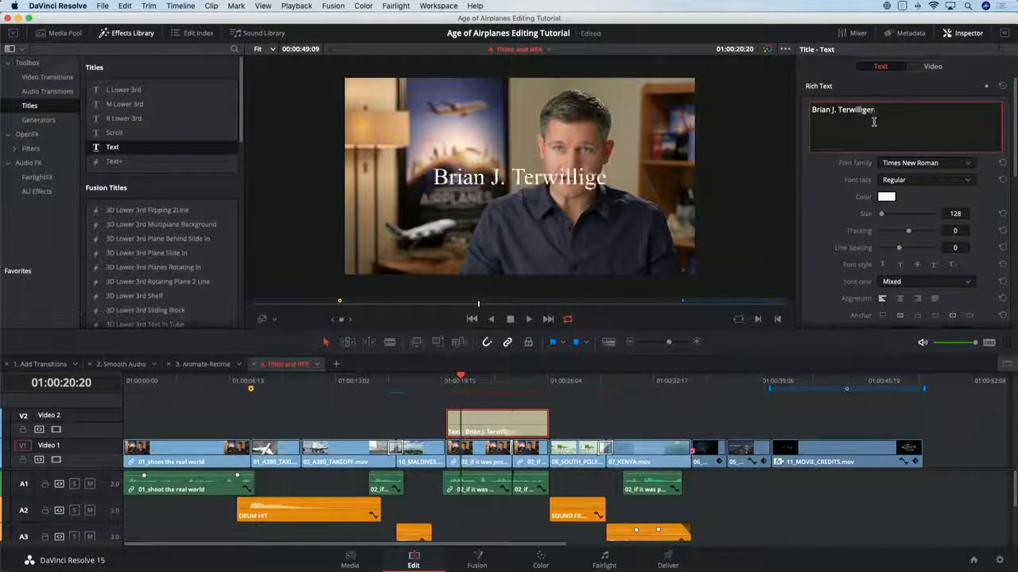
Set the font family of the whole name in the Text title to Open Sans
{"action": "key", "text": "super+a"}
{"action": "left_click", "coordinate": [909, 163]}
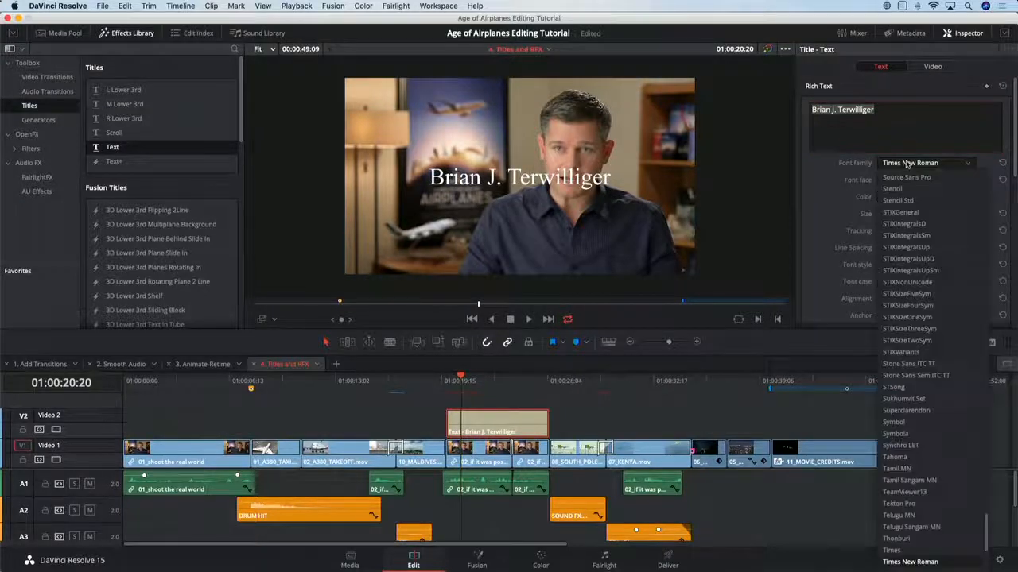
{"action": "scroll", "coordinate": [909, 163], "scroll_direction": "up", "scroll_amount": 10}
{"action": "key", "text": "Return"}
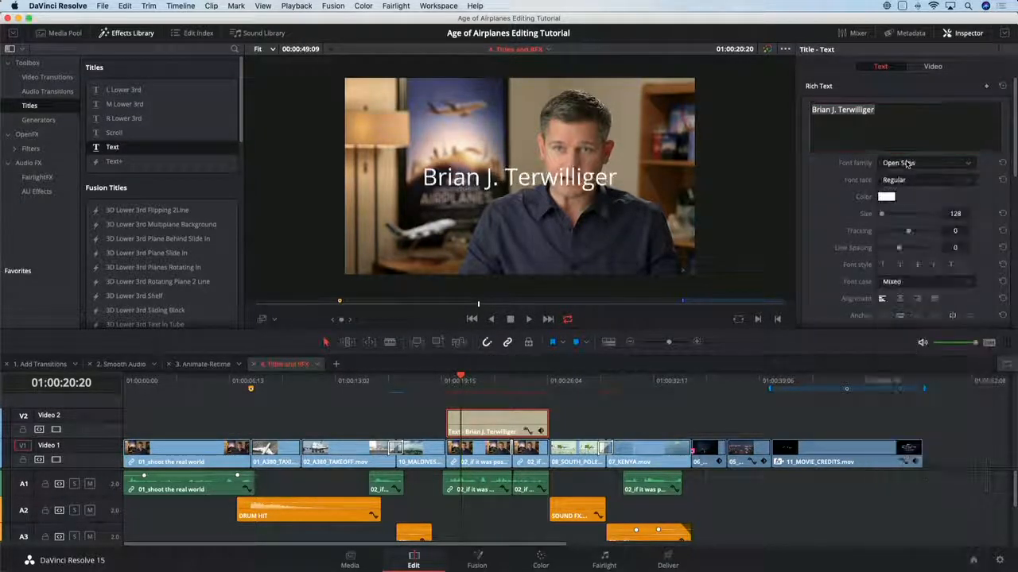
Change the colour of the name in the Text title to a pale mint green
{"action": "left_click", "coordinate": [885, 197]}
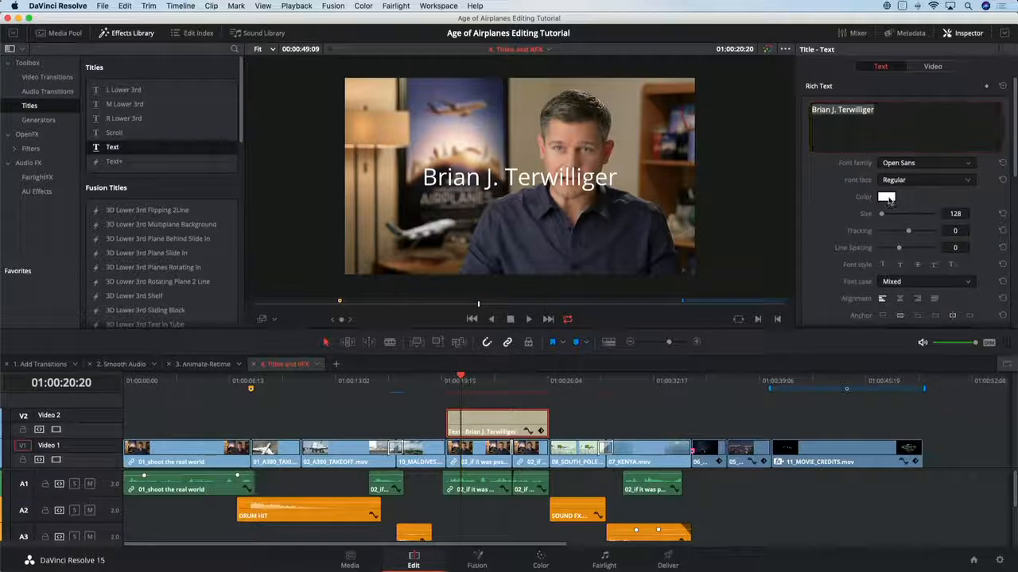
{"action": "left_click_drag", "start_coordinate": [94, 393], "coordinate": [754, 127]}
{"action": "left_click", "coordinate": [740, 190]}
{"action": "left_click", "coordinate": [726, 180]}
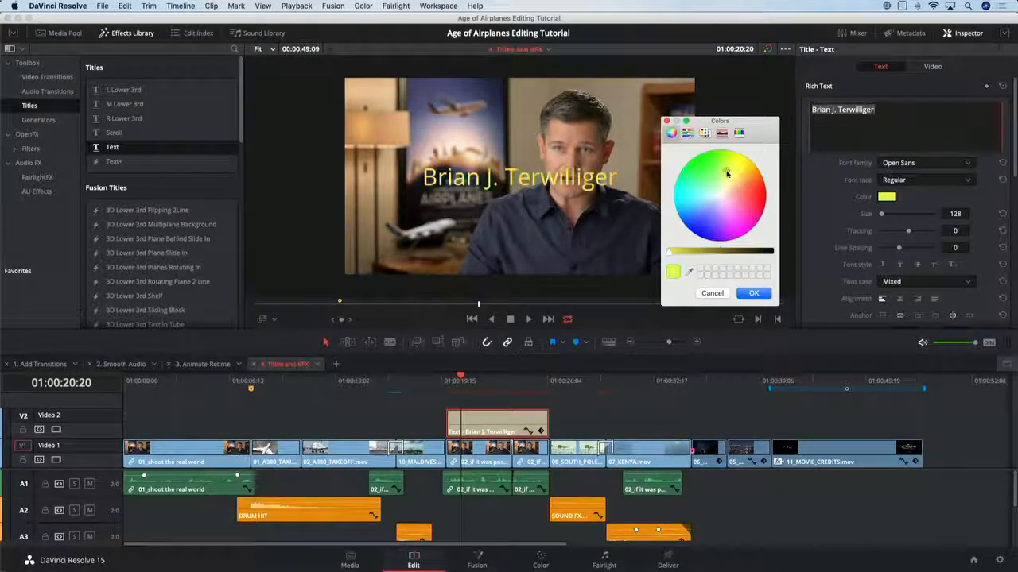
{"action": "left_click", "coordinate": [747, 295]}
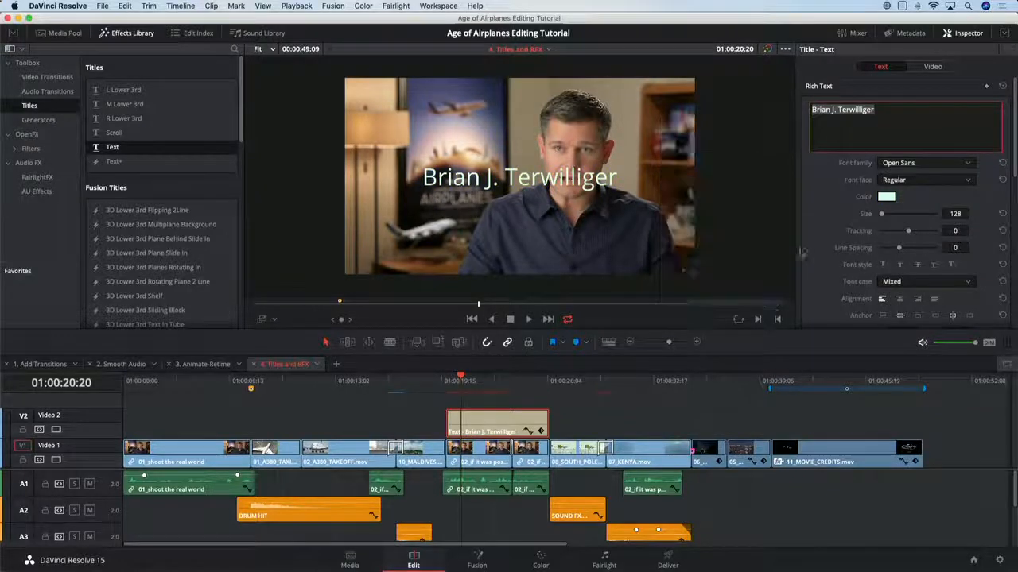
Show the Transform overlay and move the name title to the lower left of the picture
{"action": "left_click", "coordinate": [274, 319]}
{"action": "left_click", "coordinate": [293, 337]}
{"action": "left_click_drag", "start_coordinate": [538, 221], "coordinate": [465, 282]}
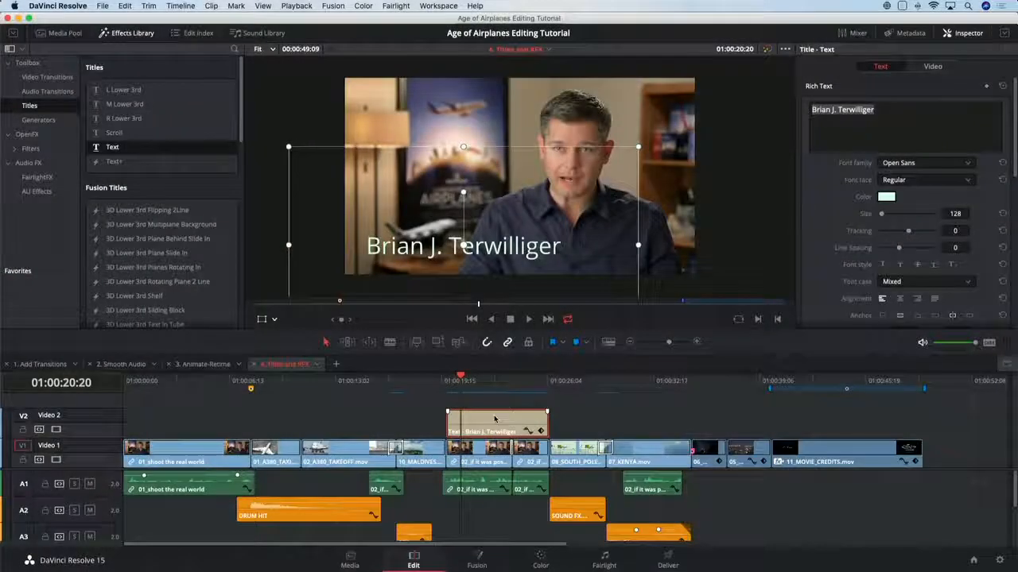
Replace the Text title on Video 2 with the Lower 3rd Simple Underline Fusion title, extended to the end of the interview clips
{"action": "key", "text": "Delete"}
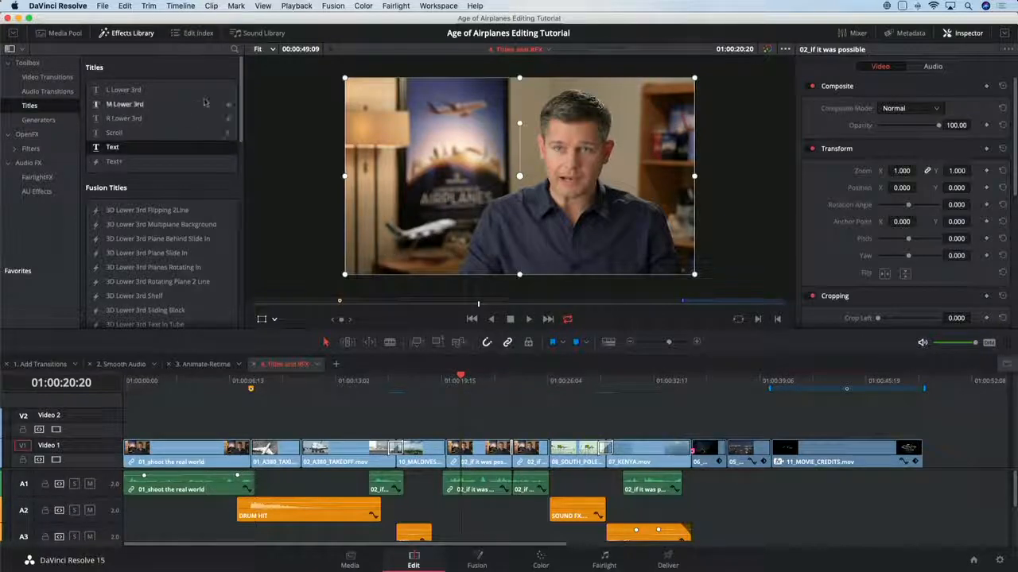
{"action": "scroll", "coordinate": [240, 118], "scroll_direction": "down", "scroll_amount": 5}
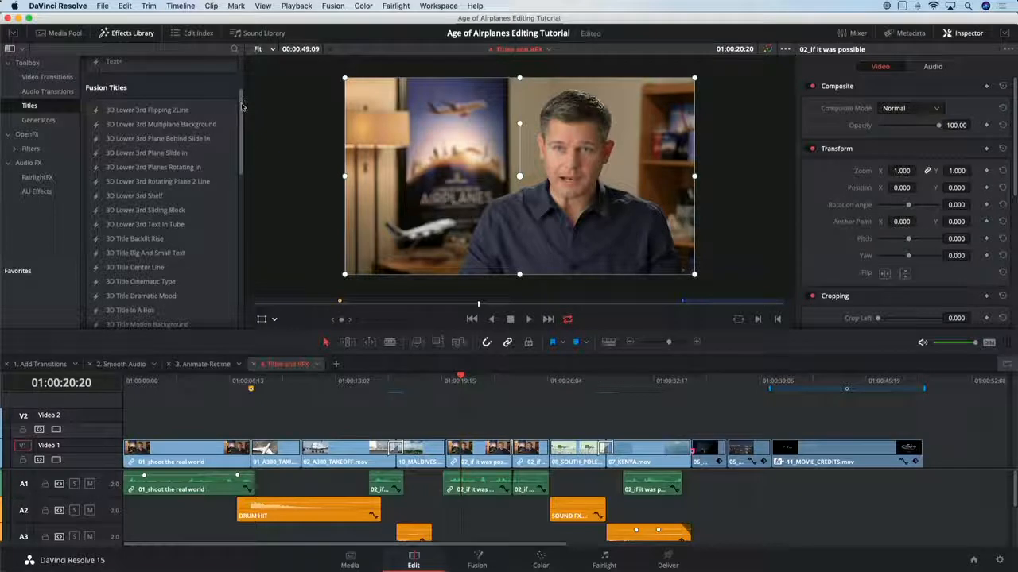
{"action": "left_click_drag", "start_coordinate": [244, 101], "coordinate": [229, 195]}
{"action": "scroll", "coordinate": [229, 195], "scroll_direction": "down", "scroll_amount": 5}
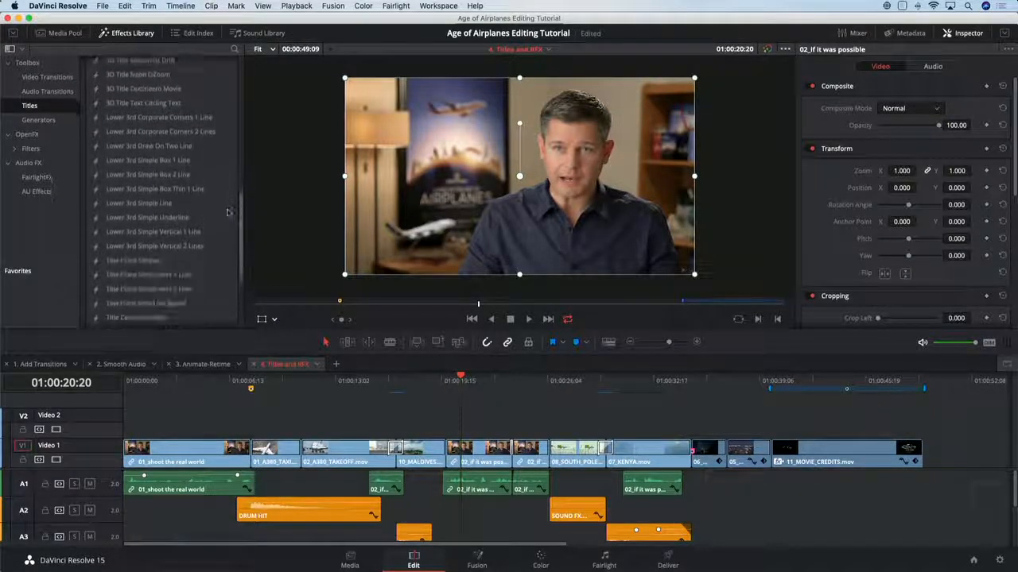
{"action": "left_click_drag", "start_coordinate": [119, 149], "coordinate": [445, 429]}
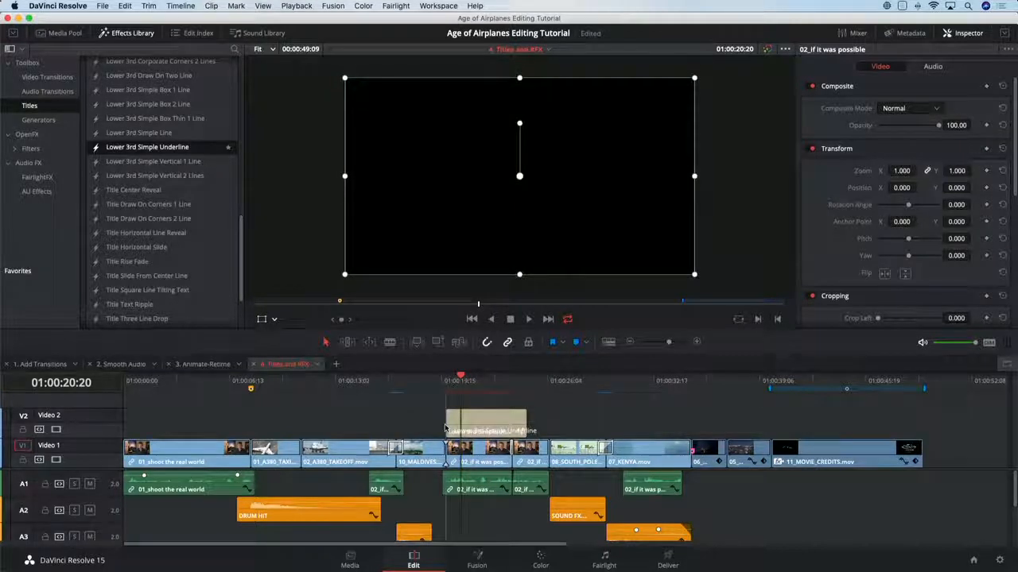
{"action": "left_click", "coordinate": [516, 419]}
{"action": "left_click_drag", "start_coordinate": [524, 419], "coordinate": [548, 419]}
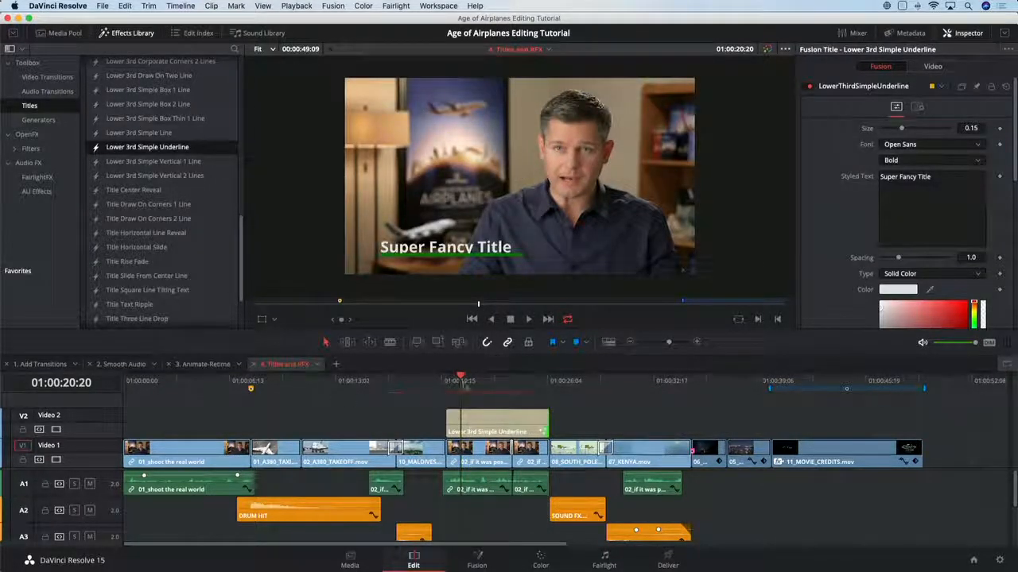
With the playhead at 01:00:22:09, replace the lower third's styled text with the speaker's full name in capitals
{"action": "left_click_drag", "start_coordinate": [461, 382], "coordinate": [484, 384]}
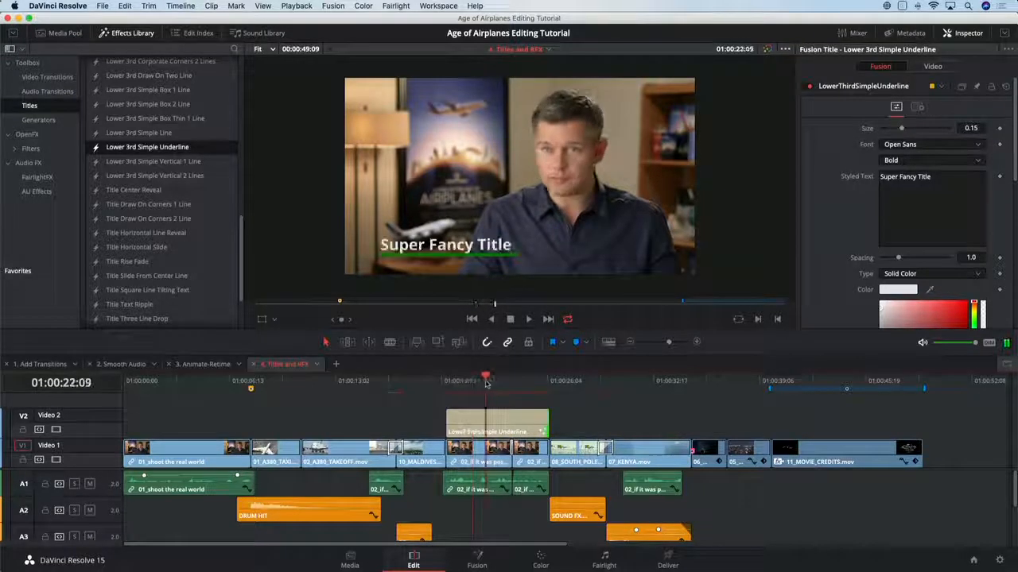
{"action": "left_click", "coordinate": [492, 419]}
{"action": "left_click", "coordinate": [898, 176]}
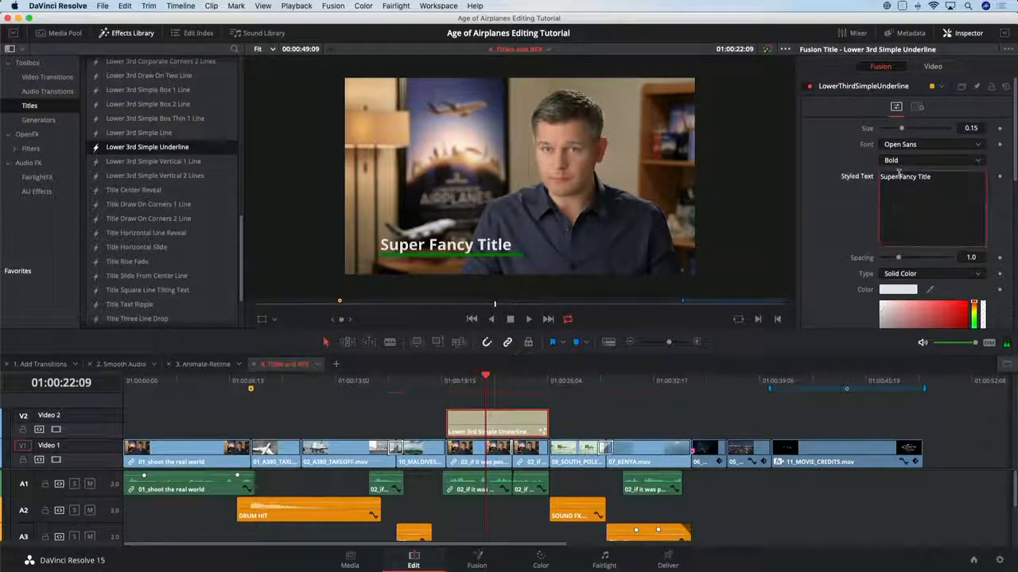
{"action": "key", "text": "super+a"}
{"action": "type", "text": "B"}
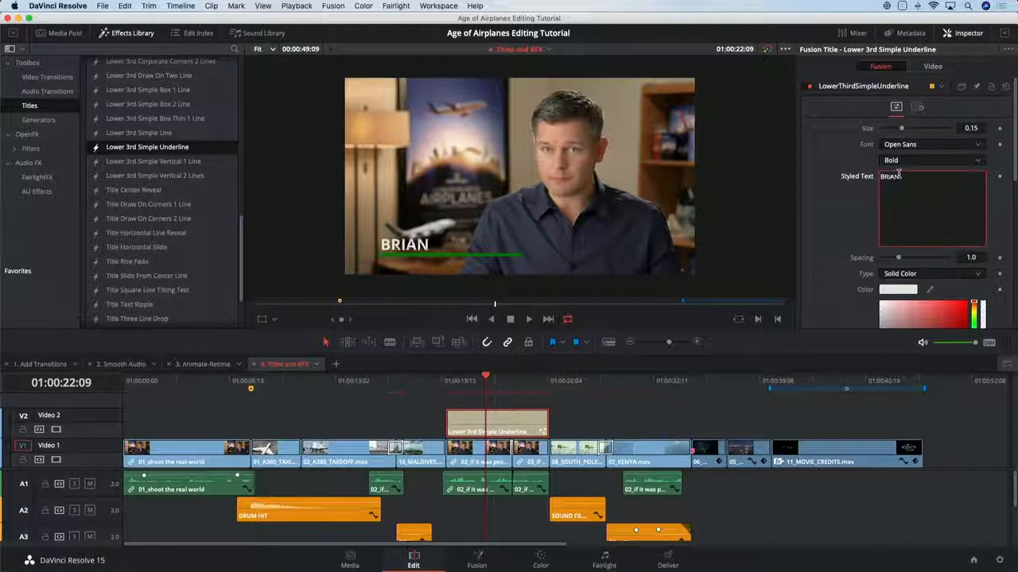
{"action": "type", "text": "RIAN J. TERWILLIGER"}
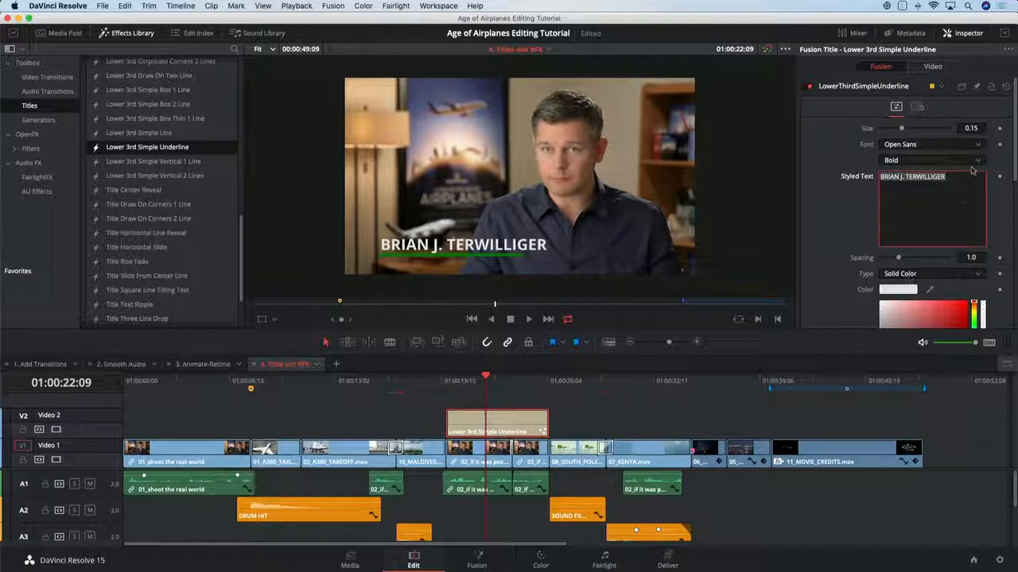
Set the lower third's text size to 0.1136 and its font style to Regular
{"action": "left_click_drag", "start_coordinate": [972, 128], "coordinate": [946, 128]}
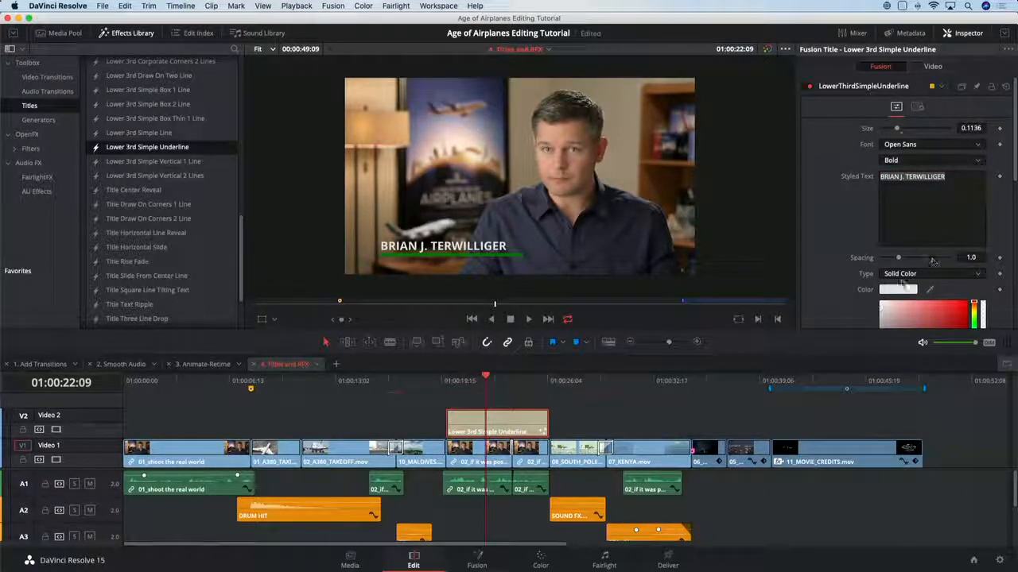
{"action": "left_click", "coordinate": [906, 160]}
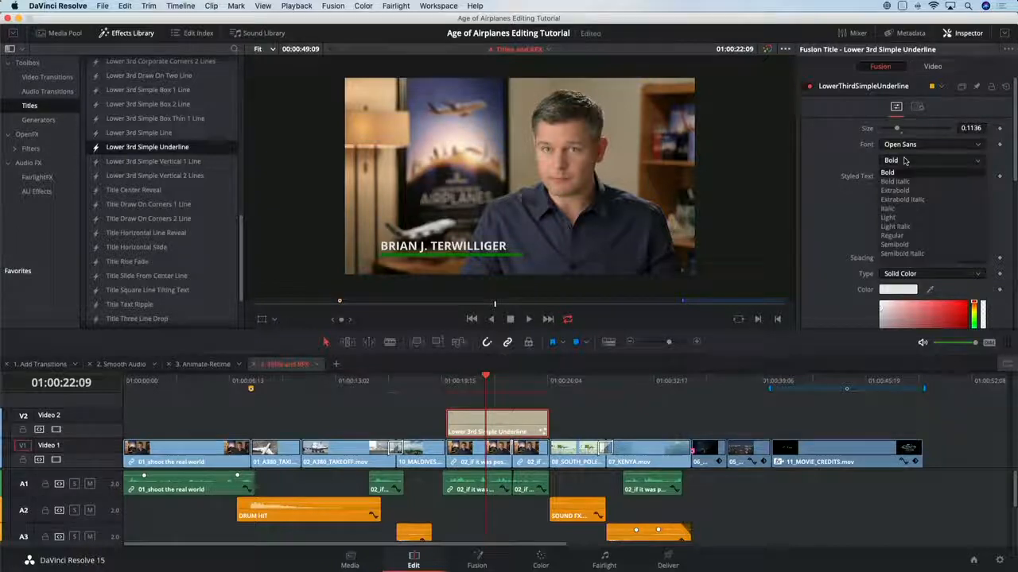
{"action": "left_click", "coordinate": [903, 231]}
Colour the lower third's underline yellow with hue 0.16, saturation 0.94 and value 0.929
{"action": "left_click_drag", "start_coordinate": [1016, 166], "coordinate": [1015, 292]}
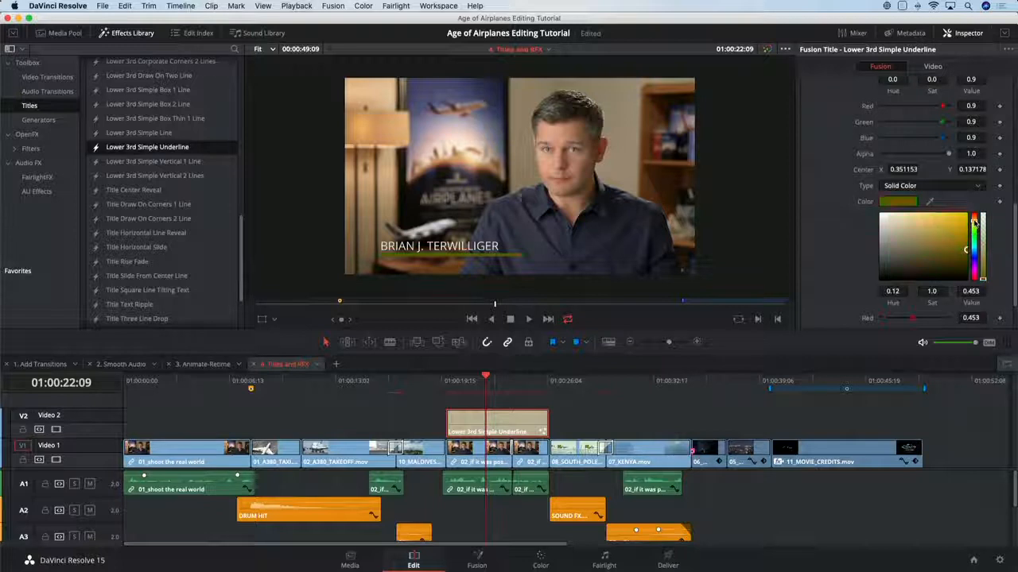
{"action": "left_click_drag", "start_coordinate": [972, 221], "coordinate": [959, 218]}
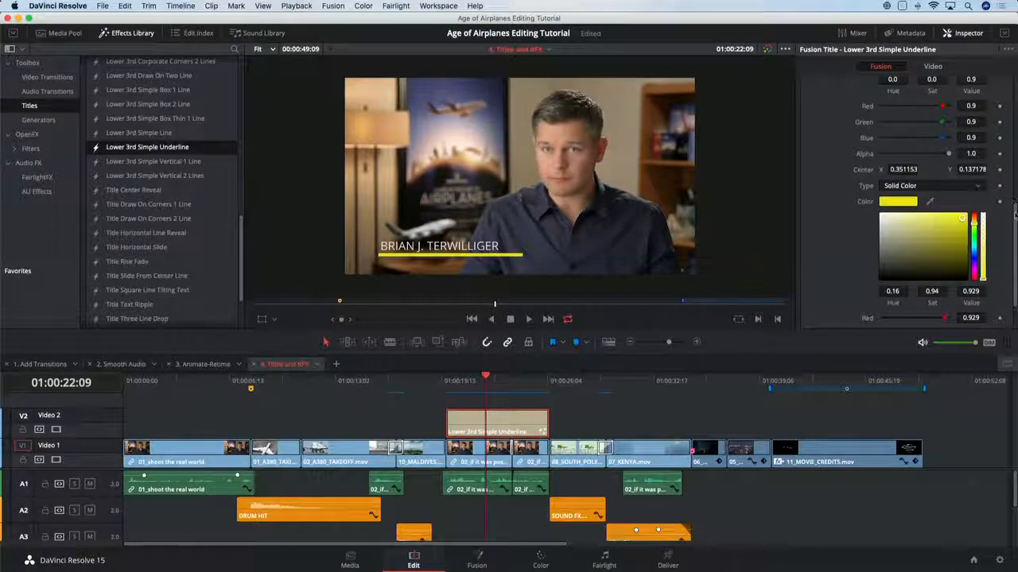
{"action": "left_click_drag", "start_coordinate": [1015, 216], "coordinate": [1007, 52]}
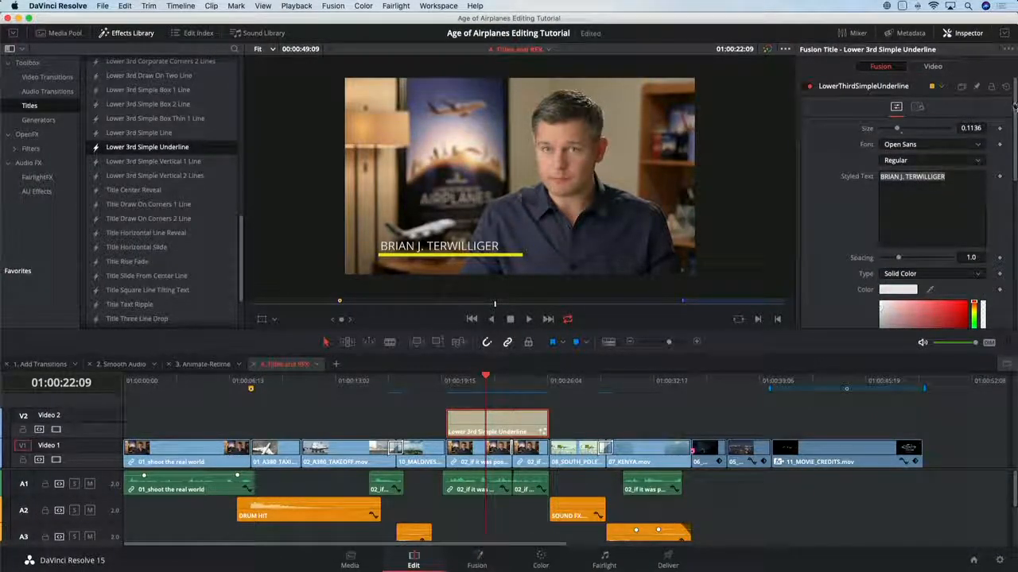
{"action": "mouse_move", "coordinate": [1014, 106]}
{"action": "left_mouse_down"}
{"action": "mouse_move", "coordinate": [1007, 272]}
{"action": "mouse_move", "coordinate": [1009, 90]}
{"action": "left_mouse_up"}
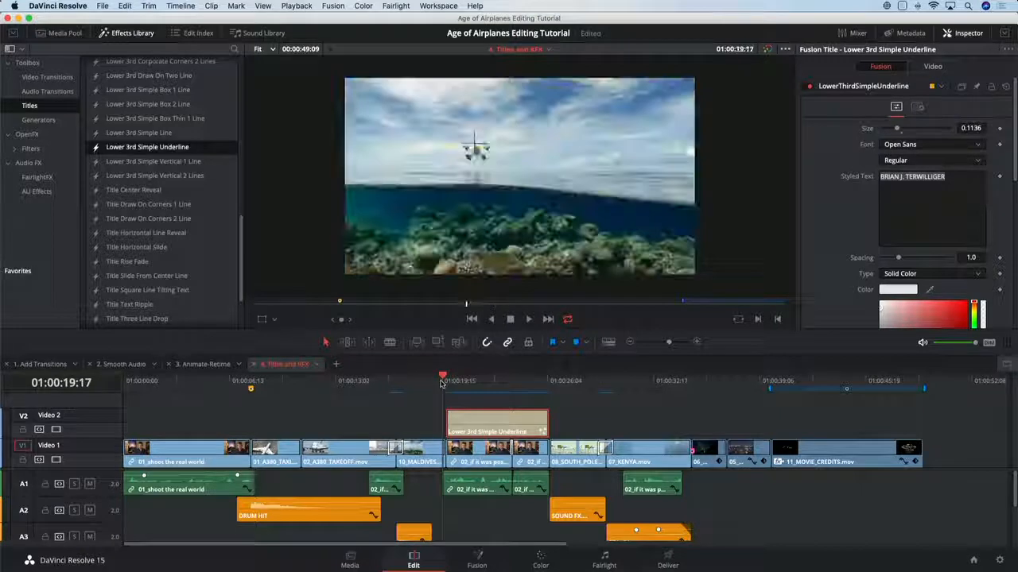
Play twice from 01:00:19:17 across the interview to check the animated lower third
{"action": "key", "text": "space"}
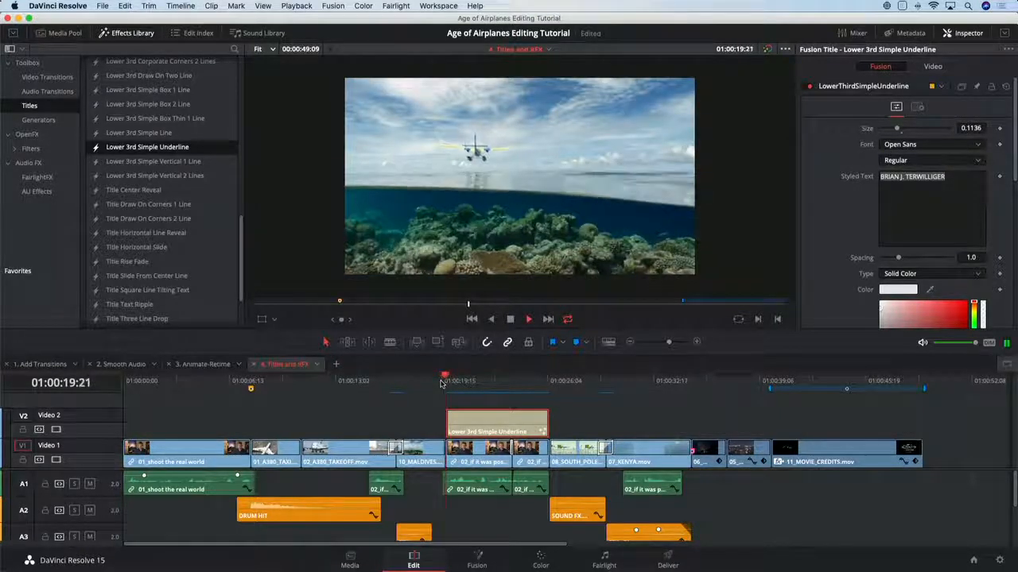
{"action": "key", "text": "space"}
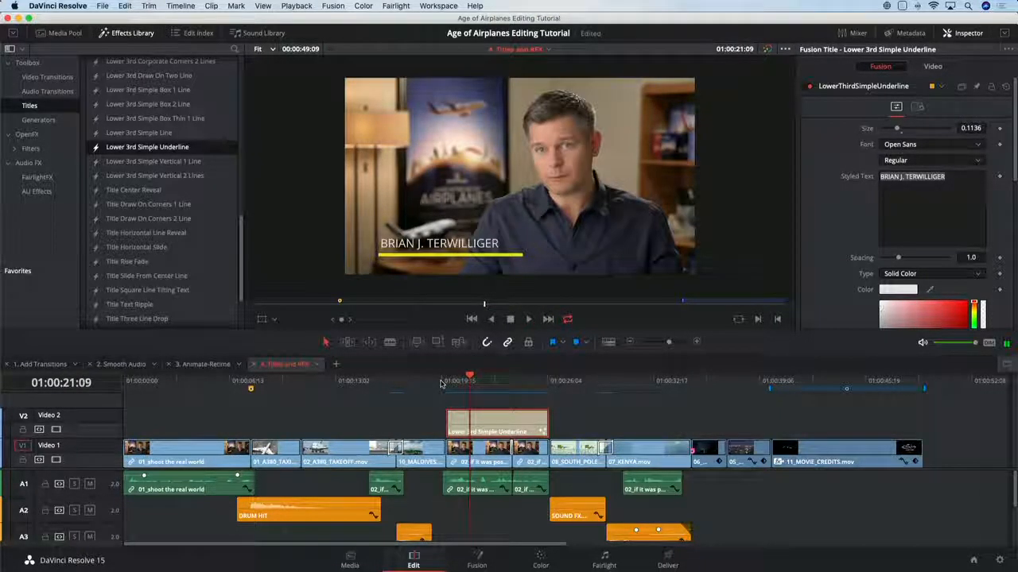
{"action": "left_click", "coordinate": [440, 381]}
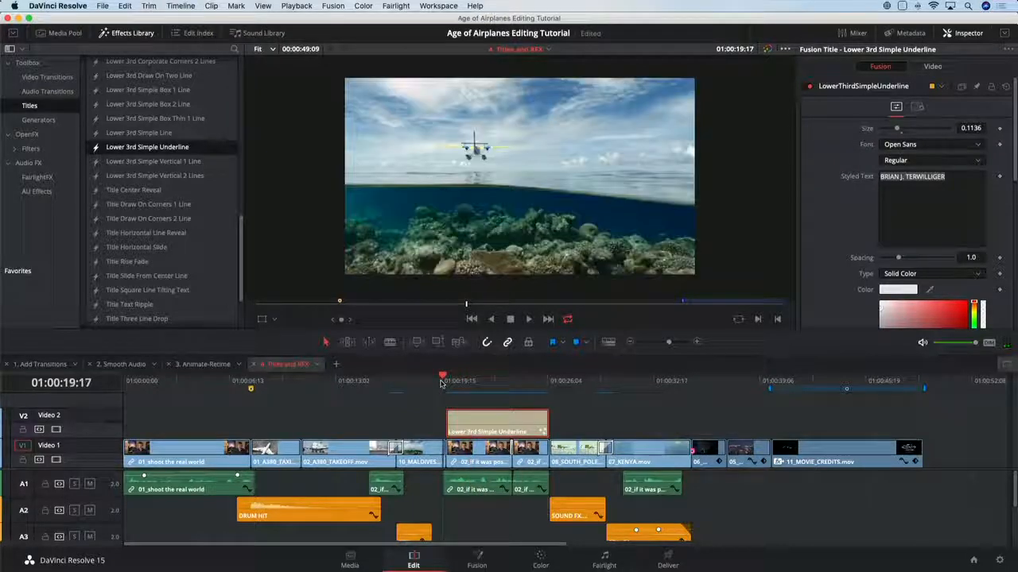
{"action": "key", "text": "space"}
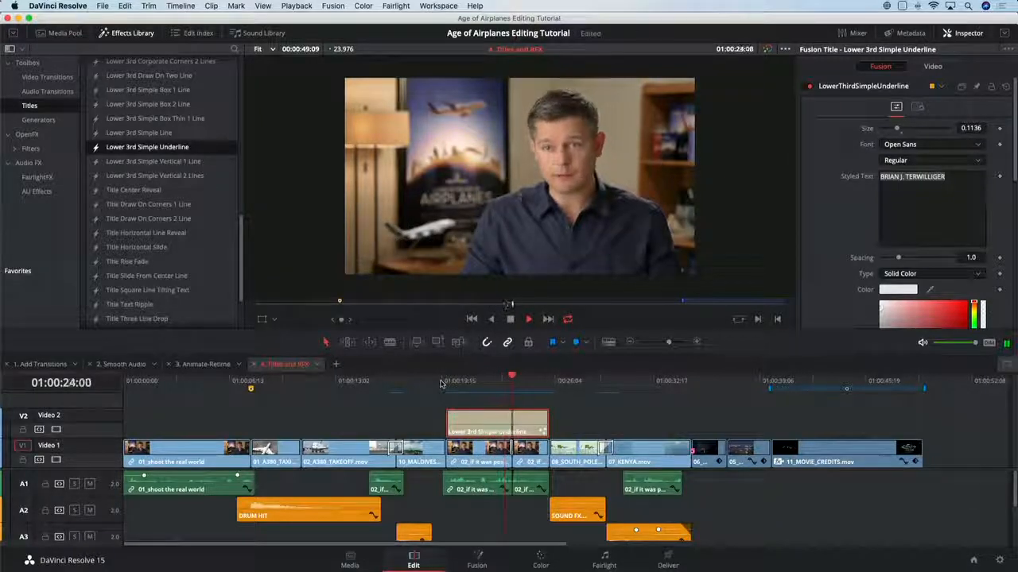
{"action": "key", "text": "space"}
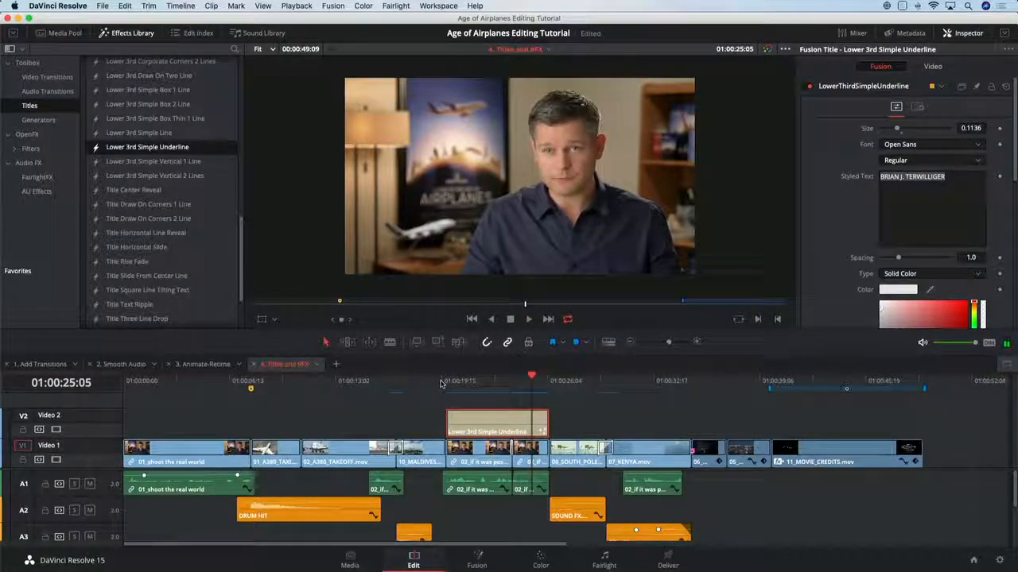